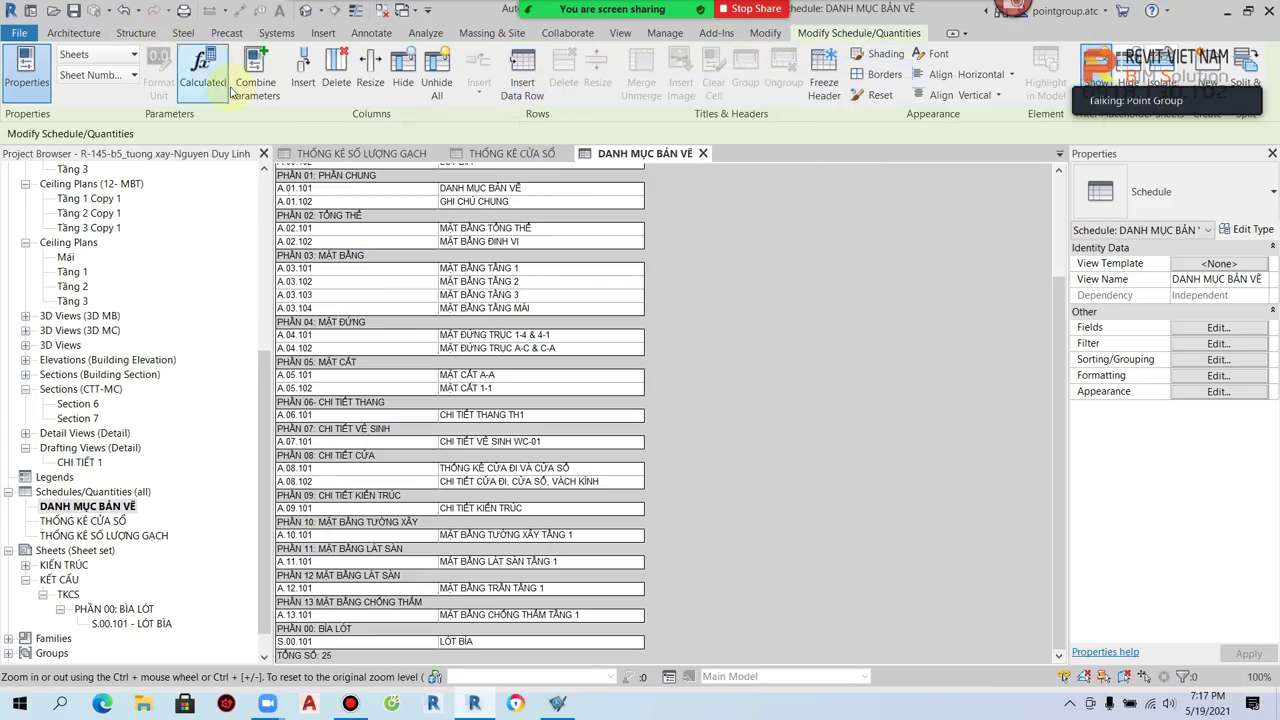
Step: Start a new Material Takeoff with <Multi-Category> chosen as its category
left_click(630, 36)
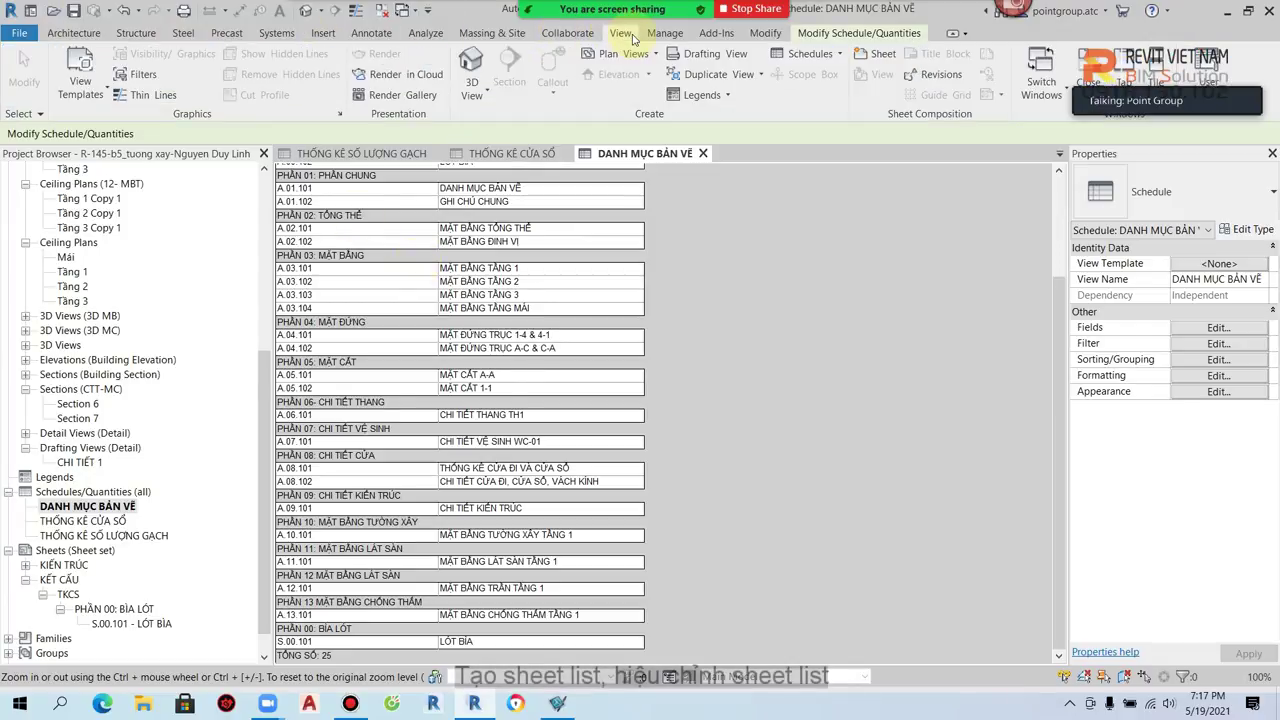
left_click(810, 53)
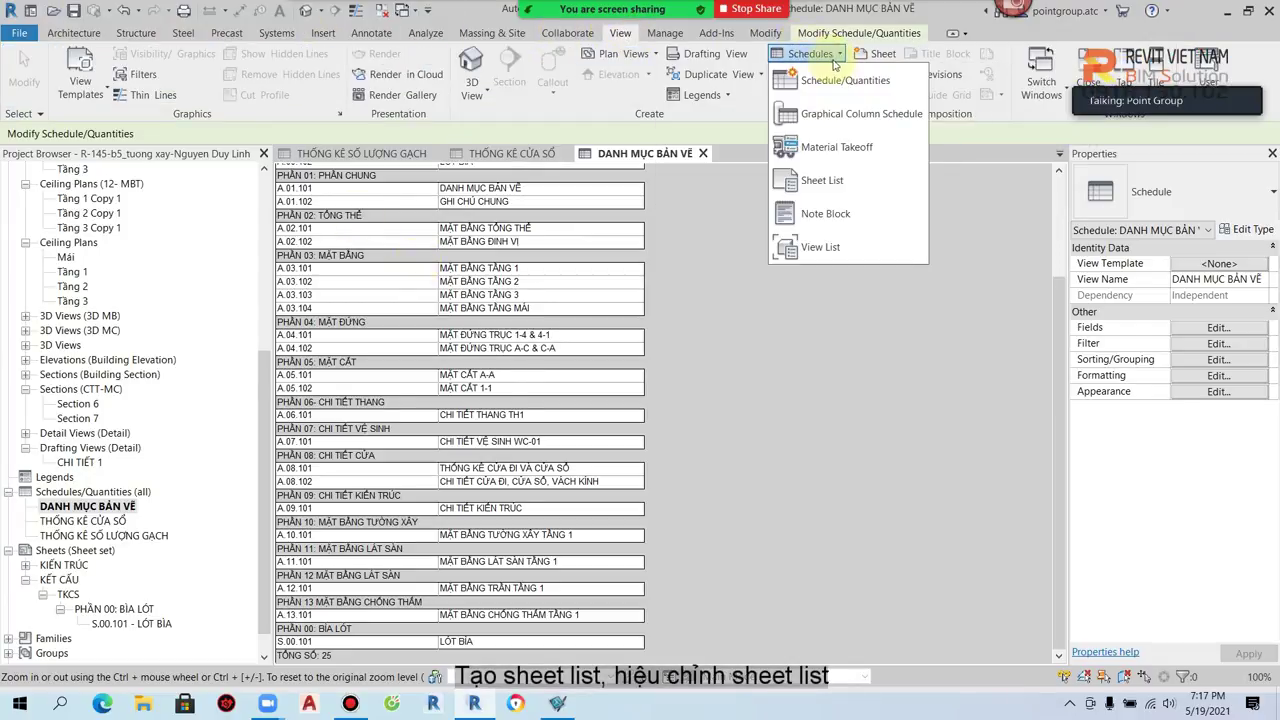
left_click(861, 158)
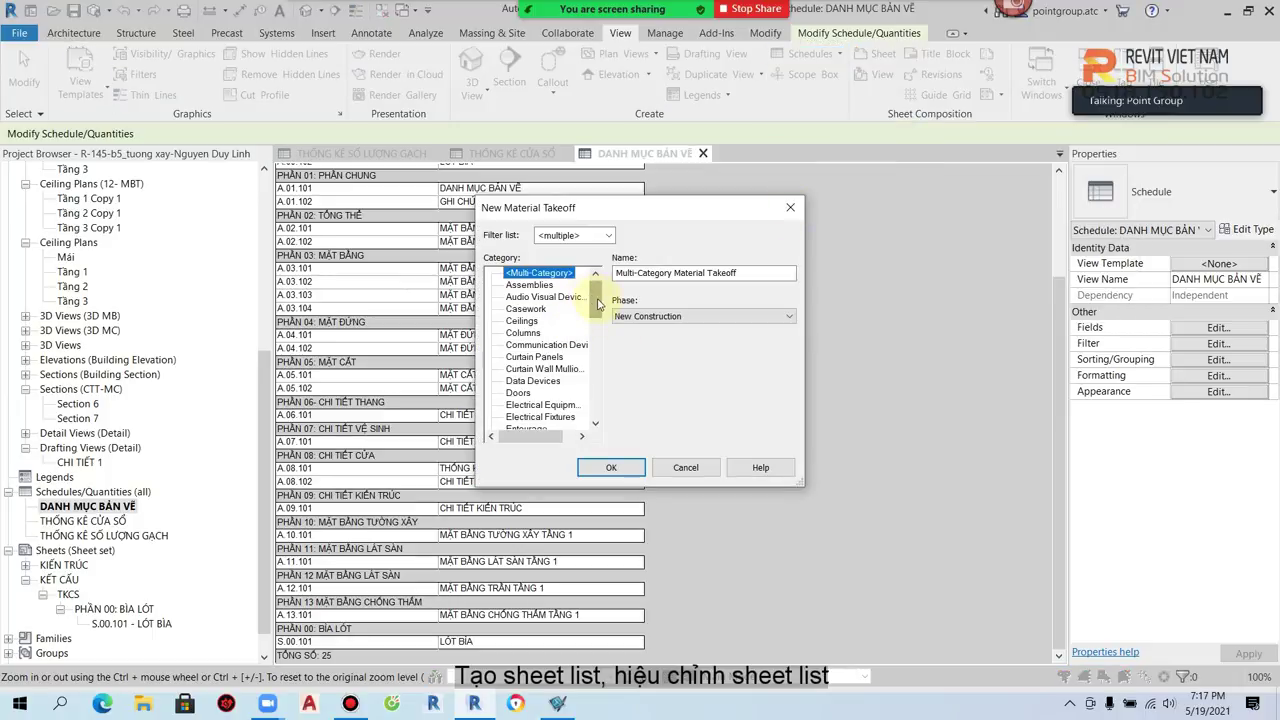
left_click_drag(597, 303, 586, 436)
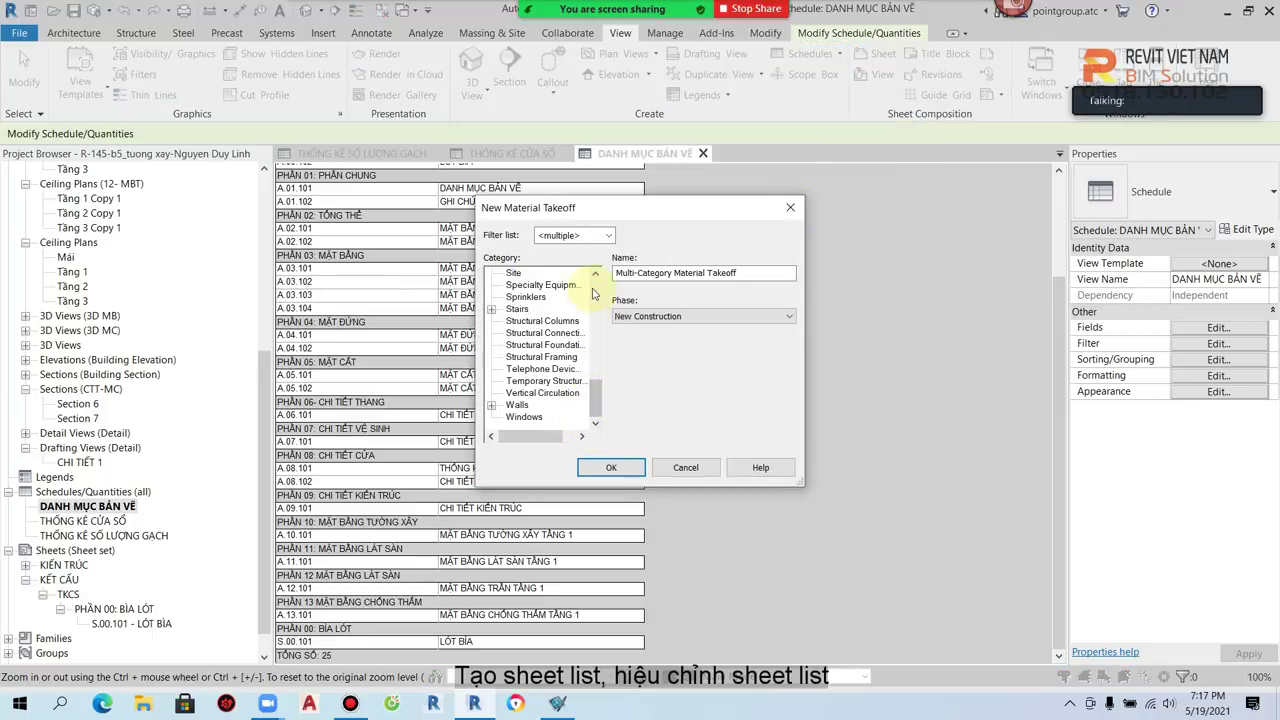
left_click(608, 235)
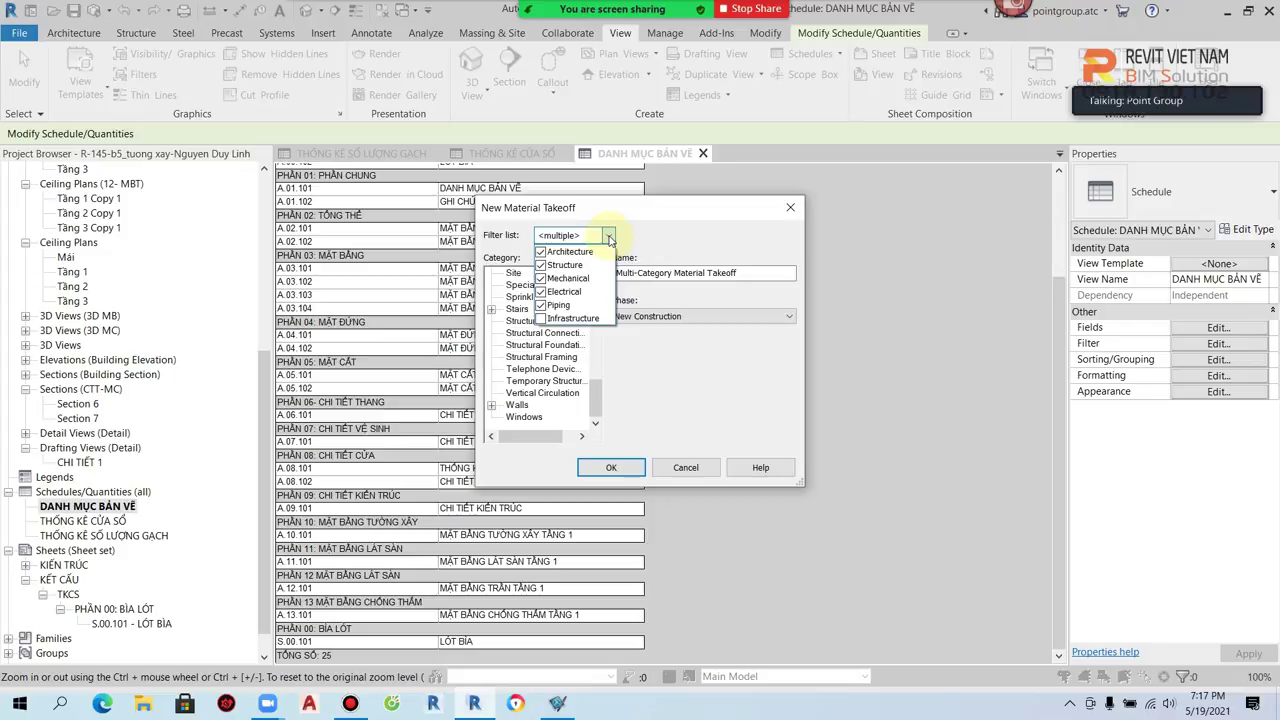
left_click(638, 234)
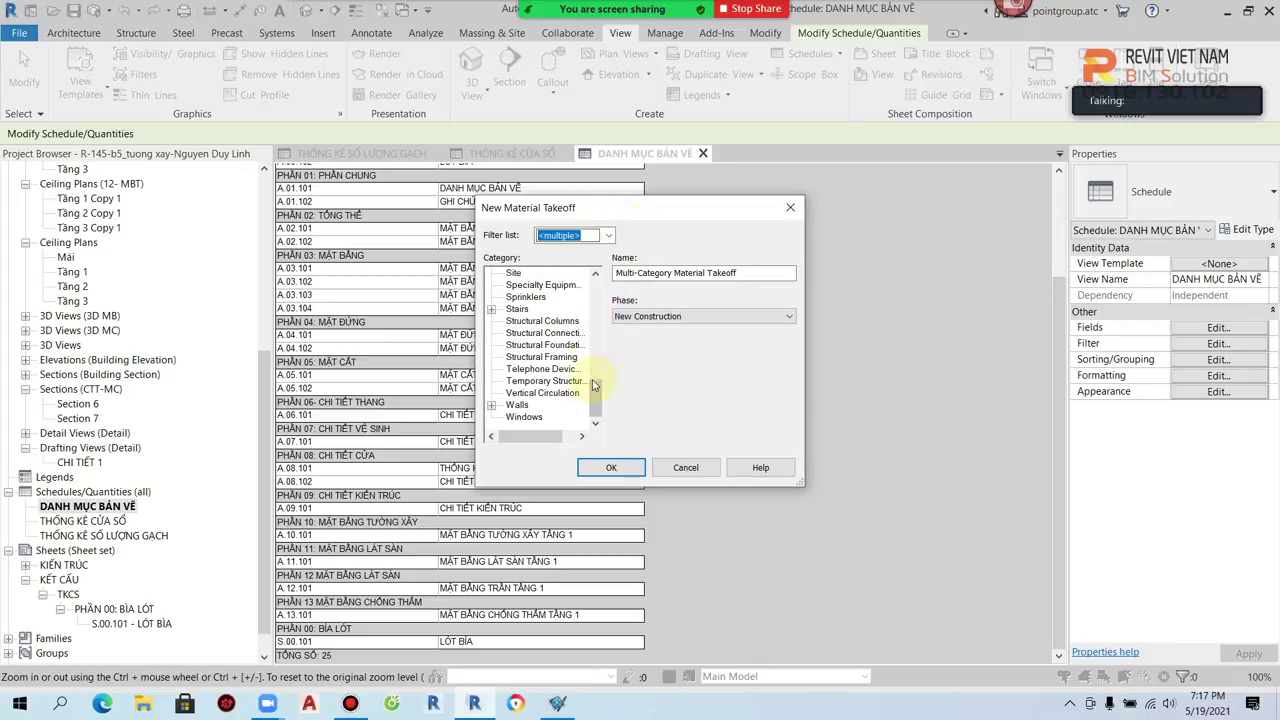
left_click_drag(594, 396, 590, 288)
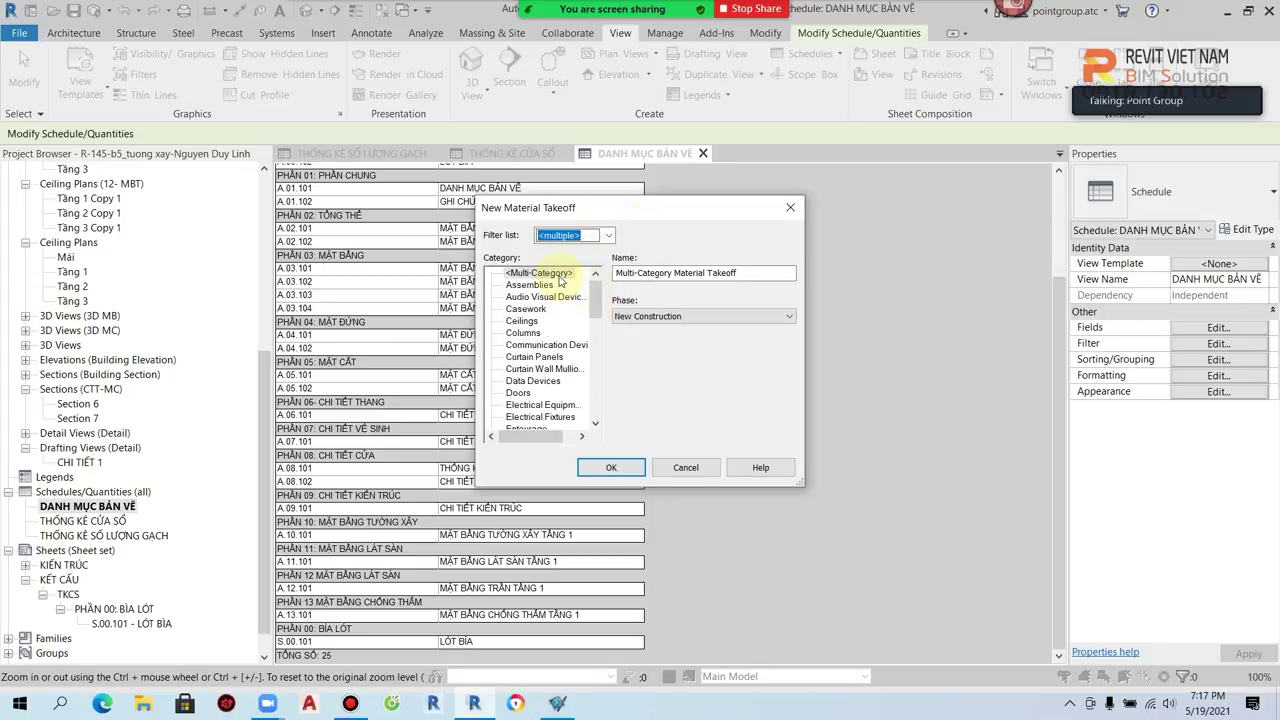
left_click(558, 275)
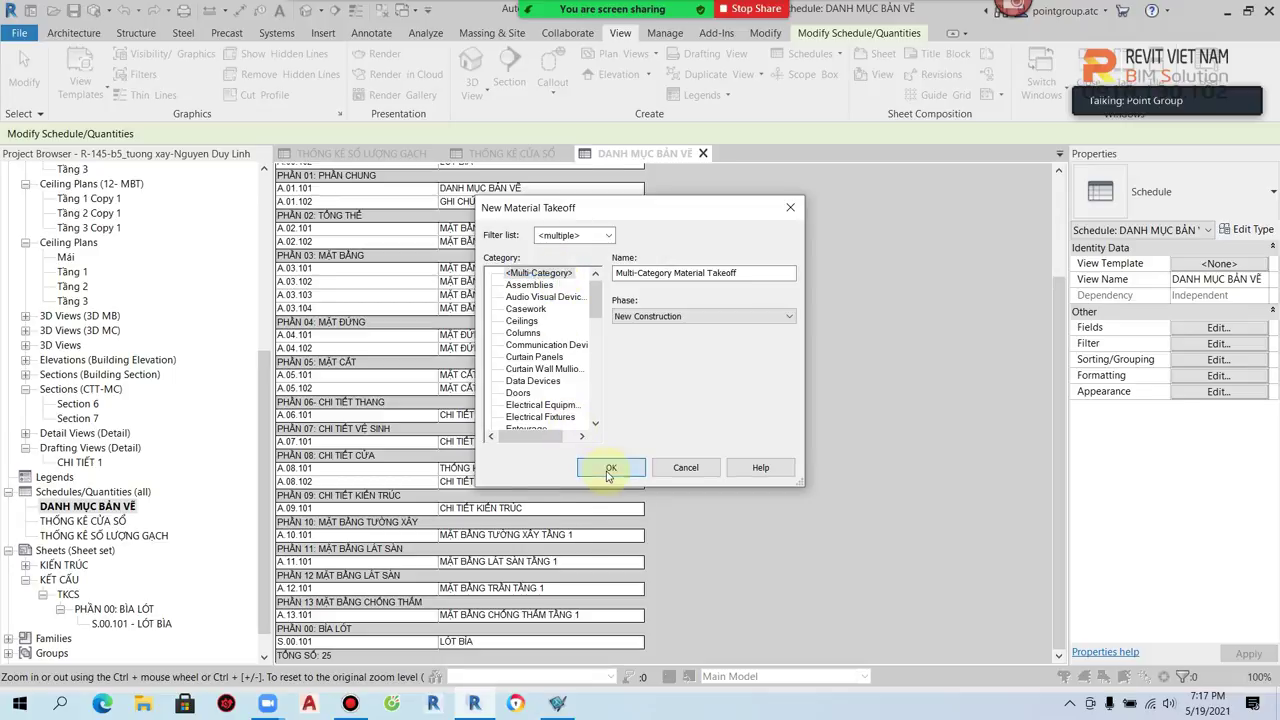
left_click(600, 467)
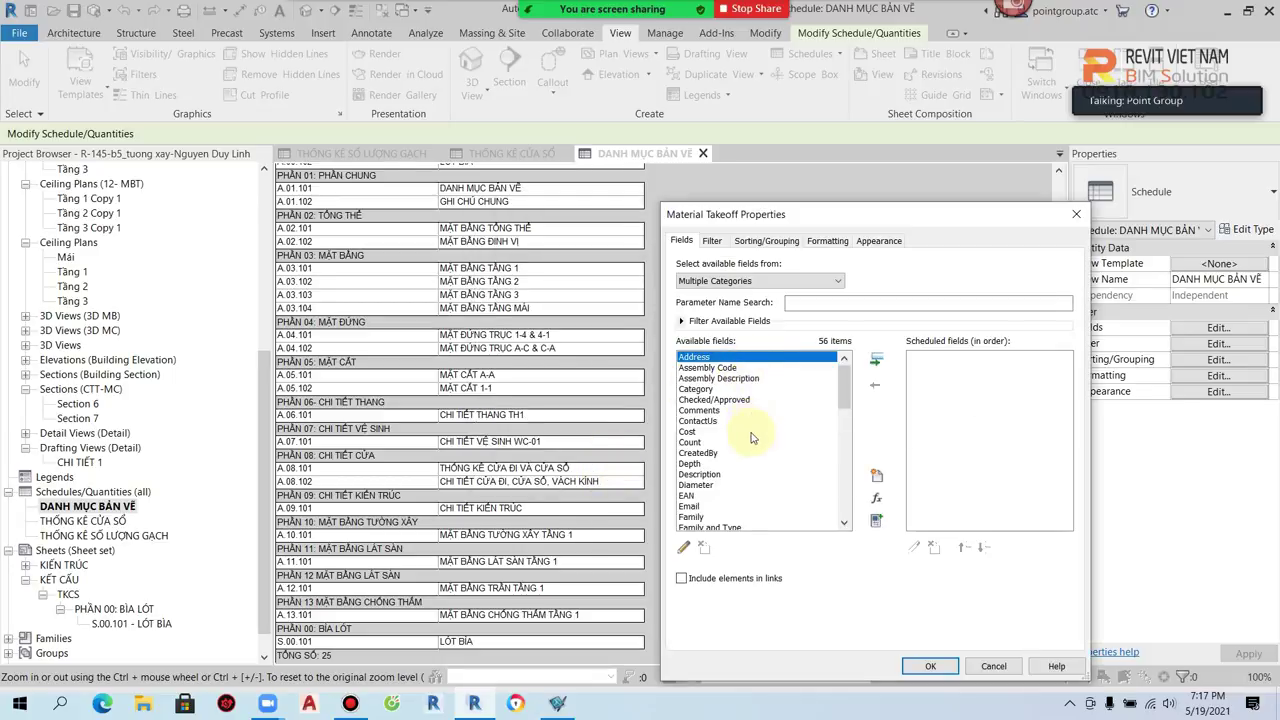
Step: Add the Material: Name, Area, Cost and Description fields to the takeoff
scroll(748, 440, "down", 5)
scroll(748, 460, "down", 5)
scroll(748, 480, "down", 3)
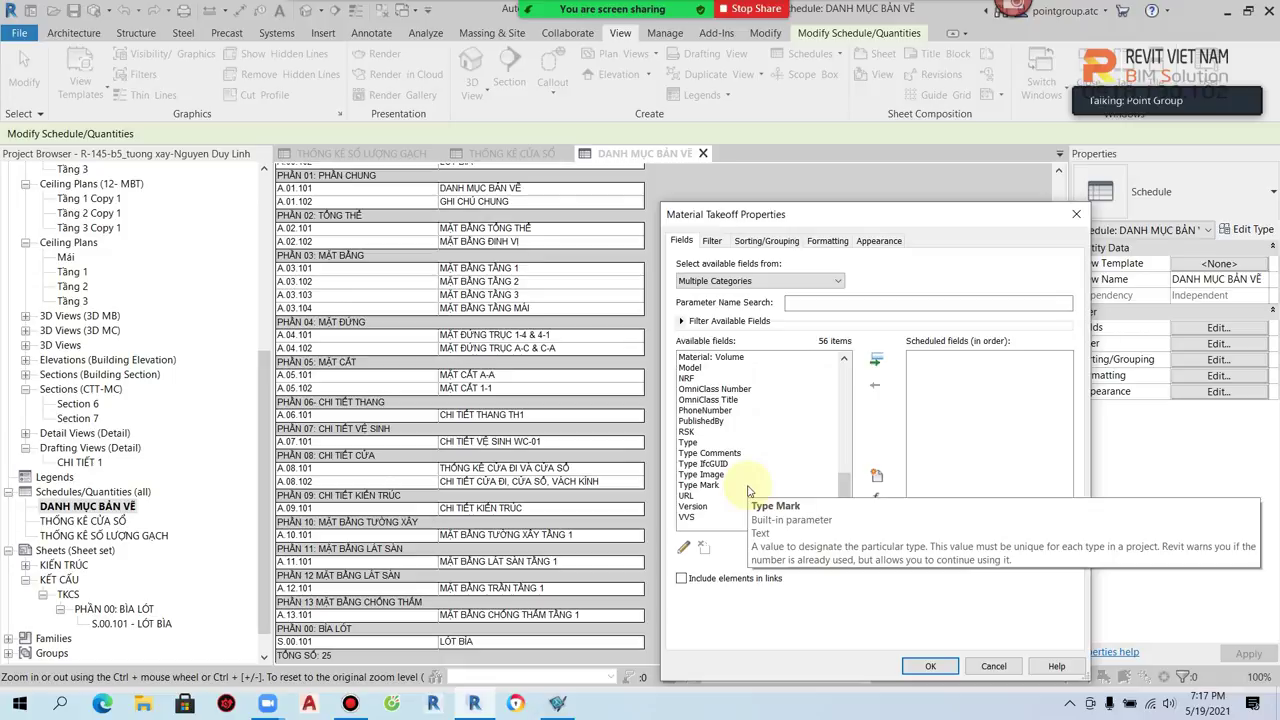
scroll(748, 490, "up", 2)
scroll(748, 490, "up", 3)
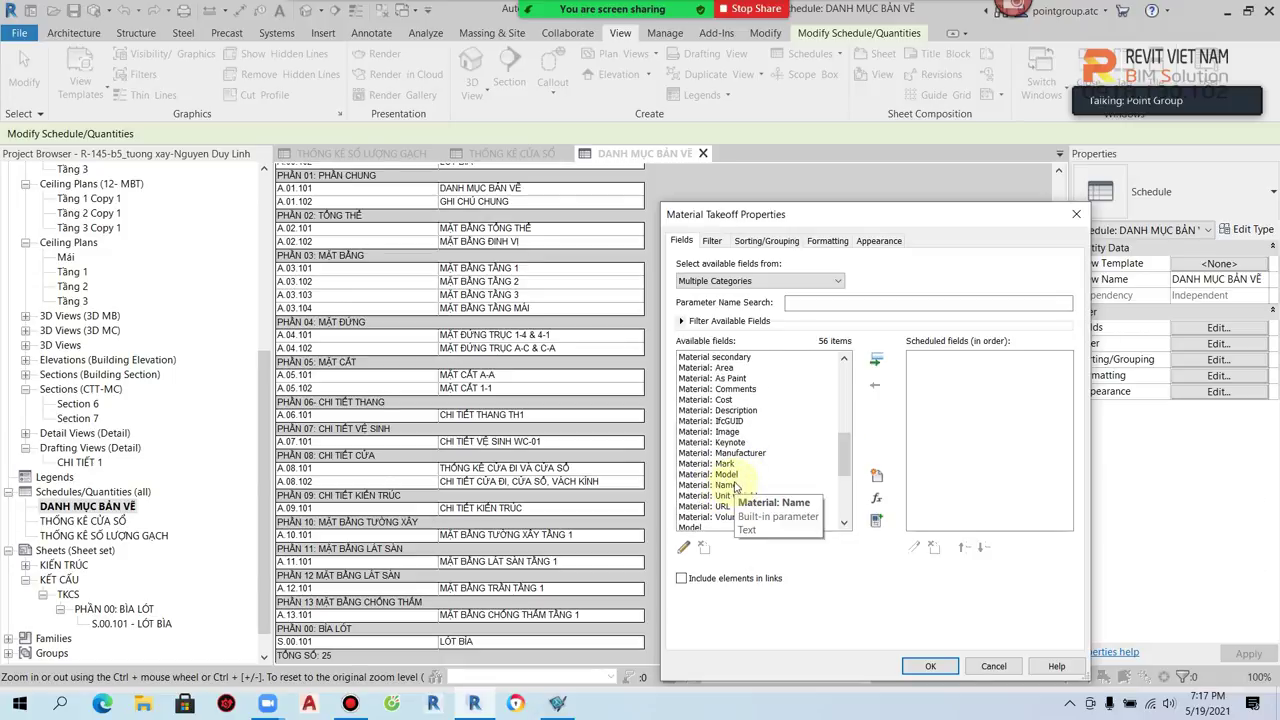
left_click(723, 486)
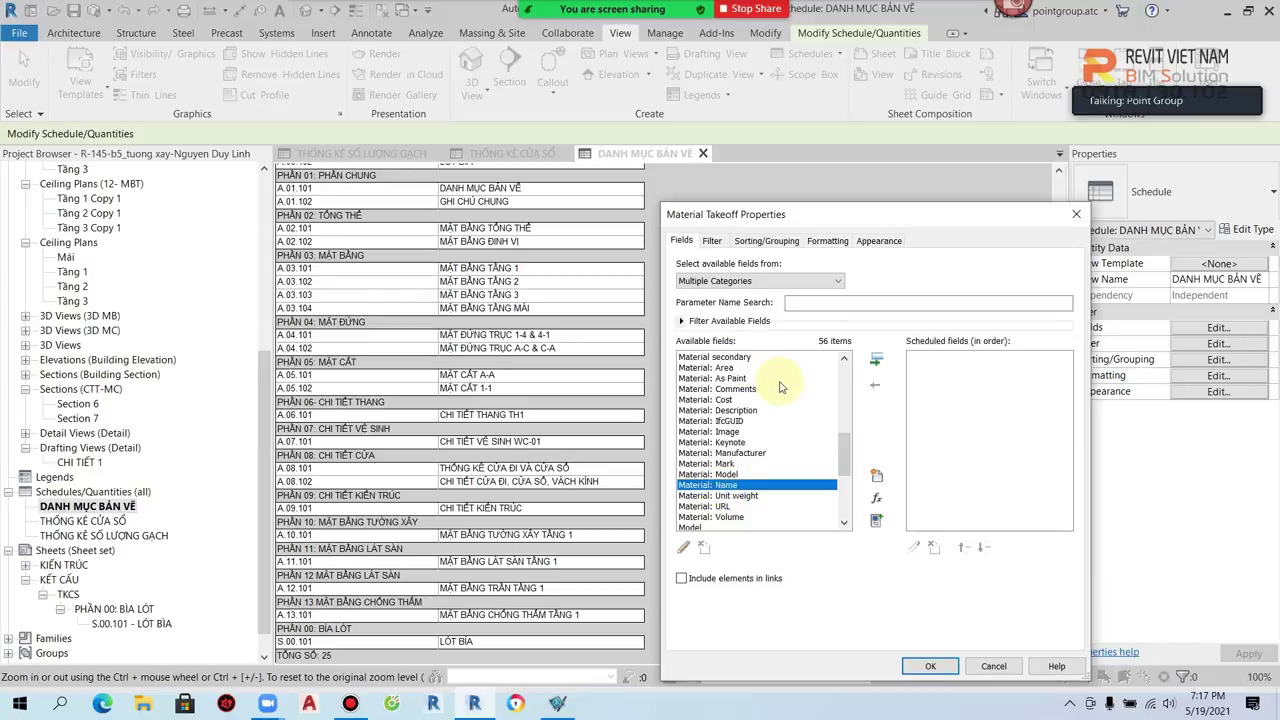
left_click(755, 282)
left_click(755, 284)
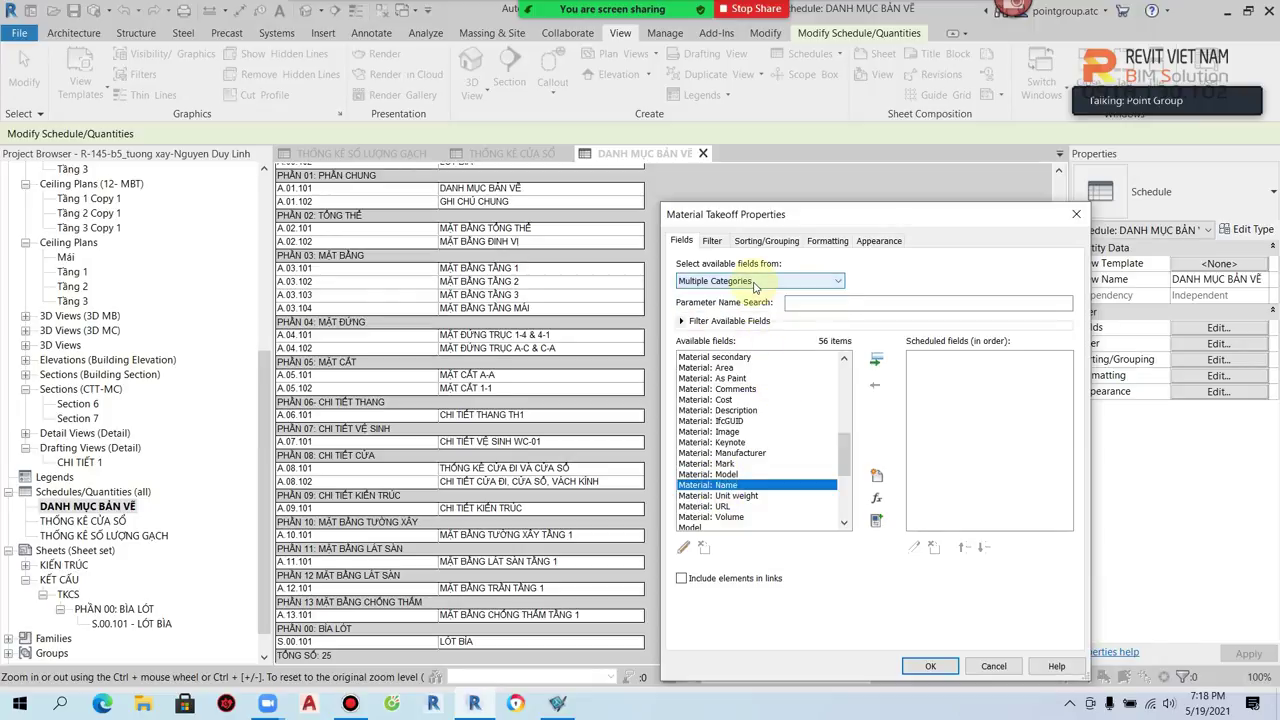
scroll(778, 456, "up", 1)
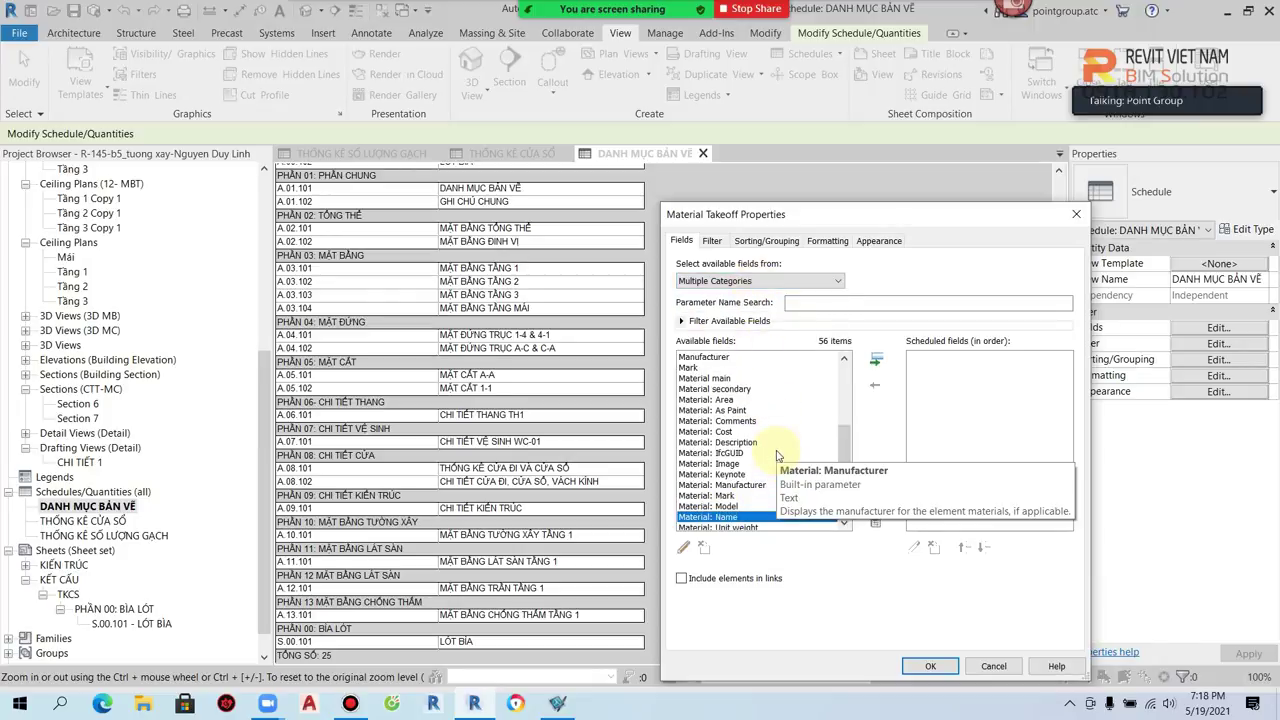
left_click(875, 359)
left_click(721, 400)
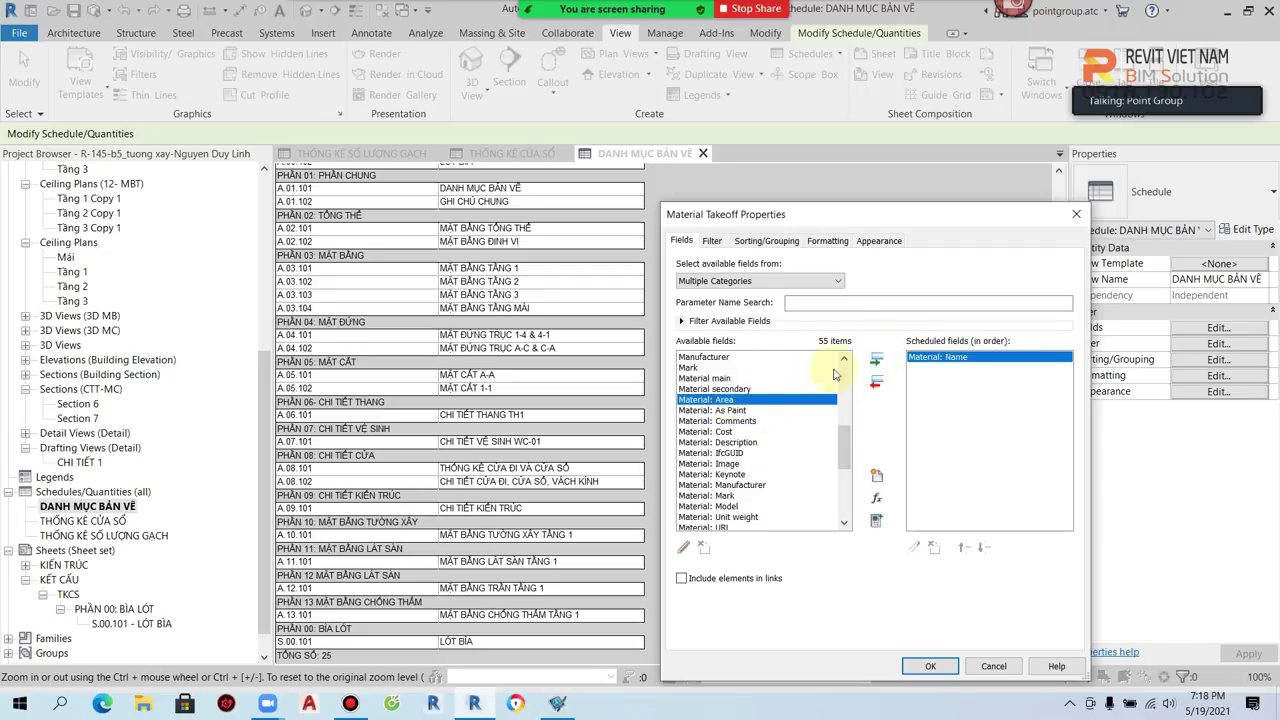
left_click(875, 359)
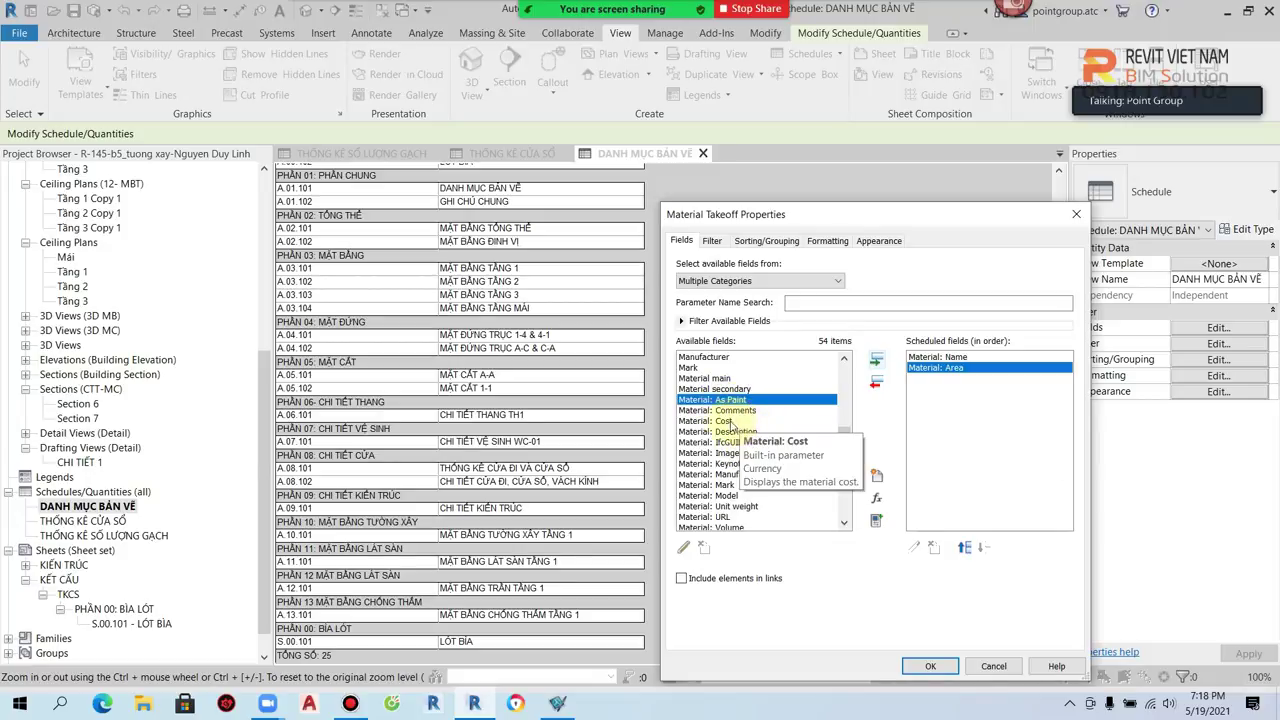
left_click(730, 423)
left_click(875, 359)
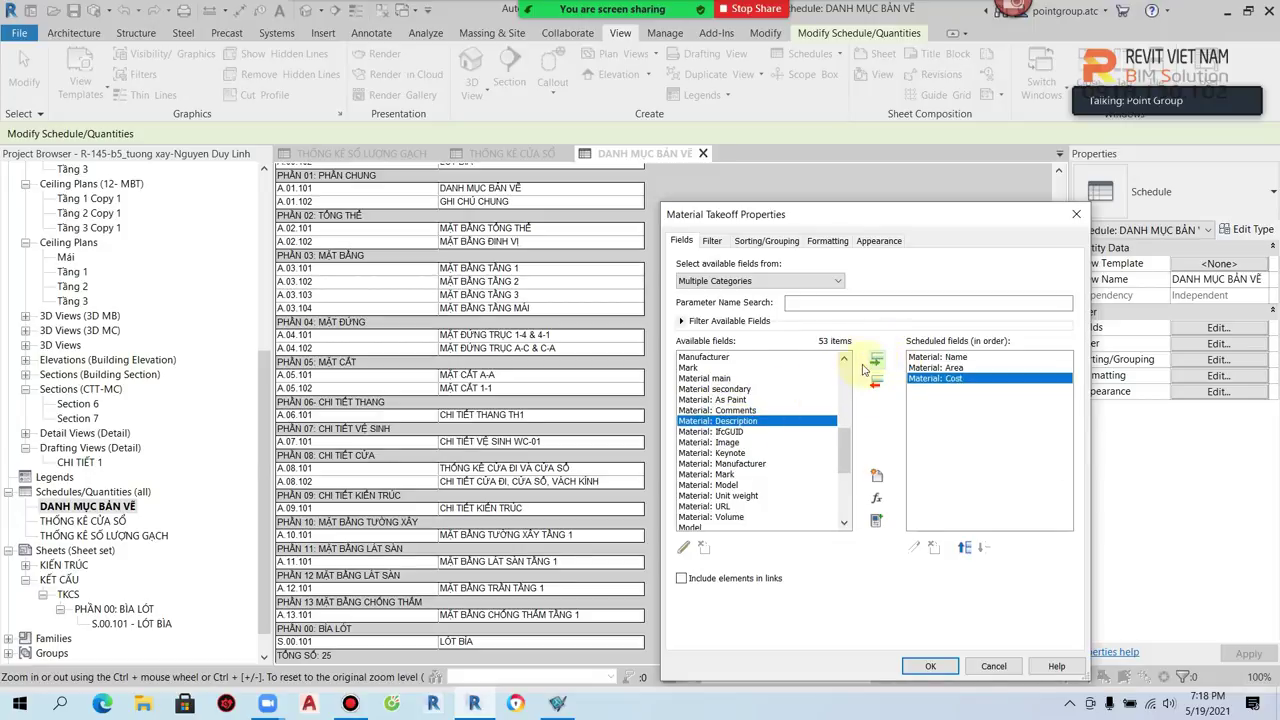
left_click(875, 359)
Step: Add the Level, Count, Cost and Material: Volume fields, then confirm the field list
scroll(757, 455, "up", 2)
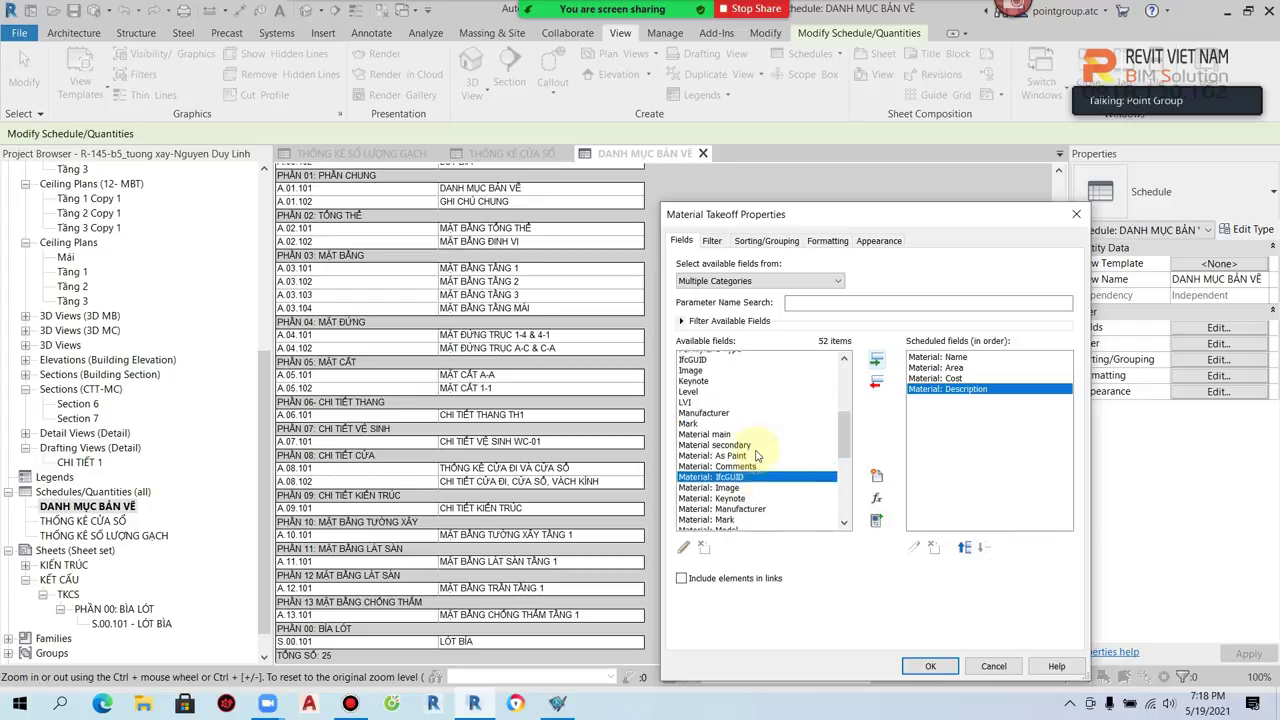
scroll(757, 455, "up", 2)
left_click(690, 431)
left_click(875, 359)
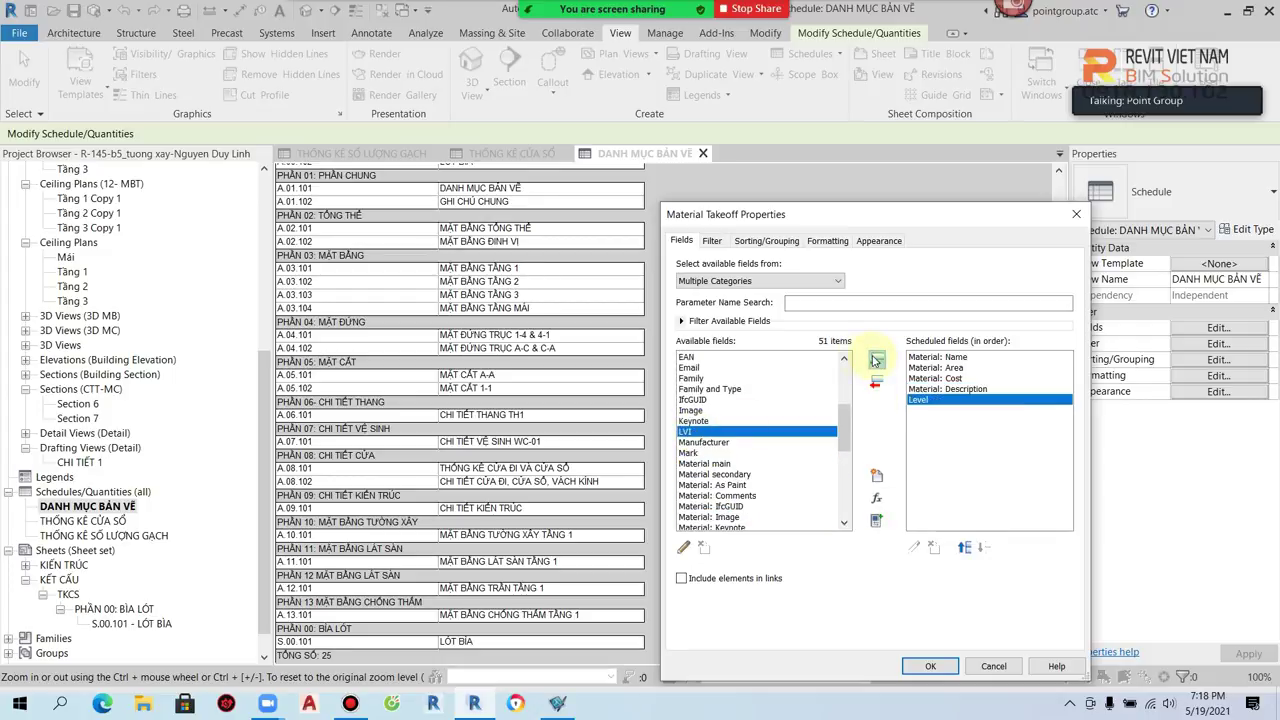
scroll(745, 405, "up", 2)
scroll(735, 415, "up", 3)
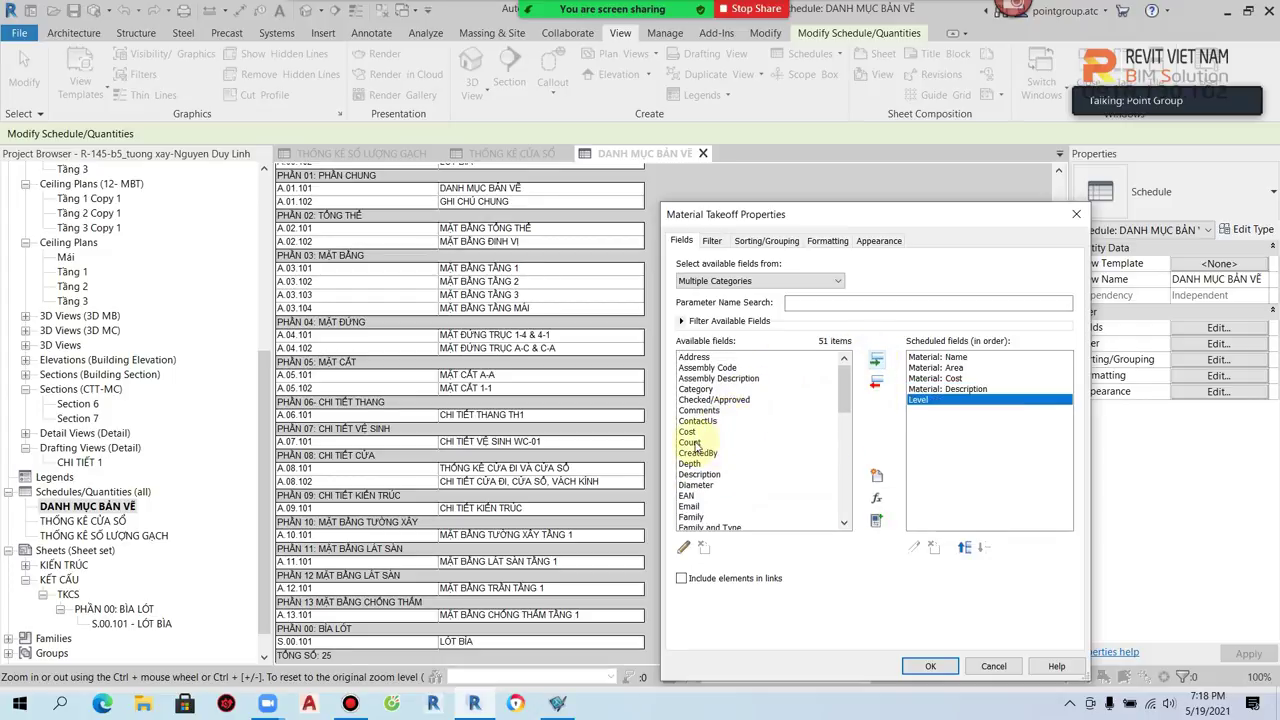
left_click(690, 442)
left_click(875, 359)
left_click(687, 431)
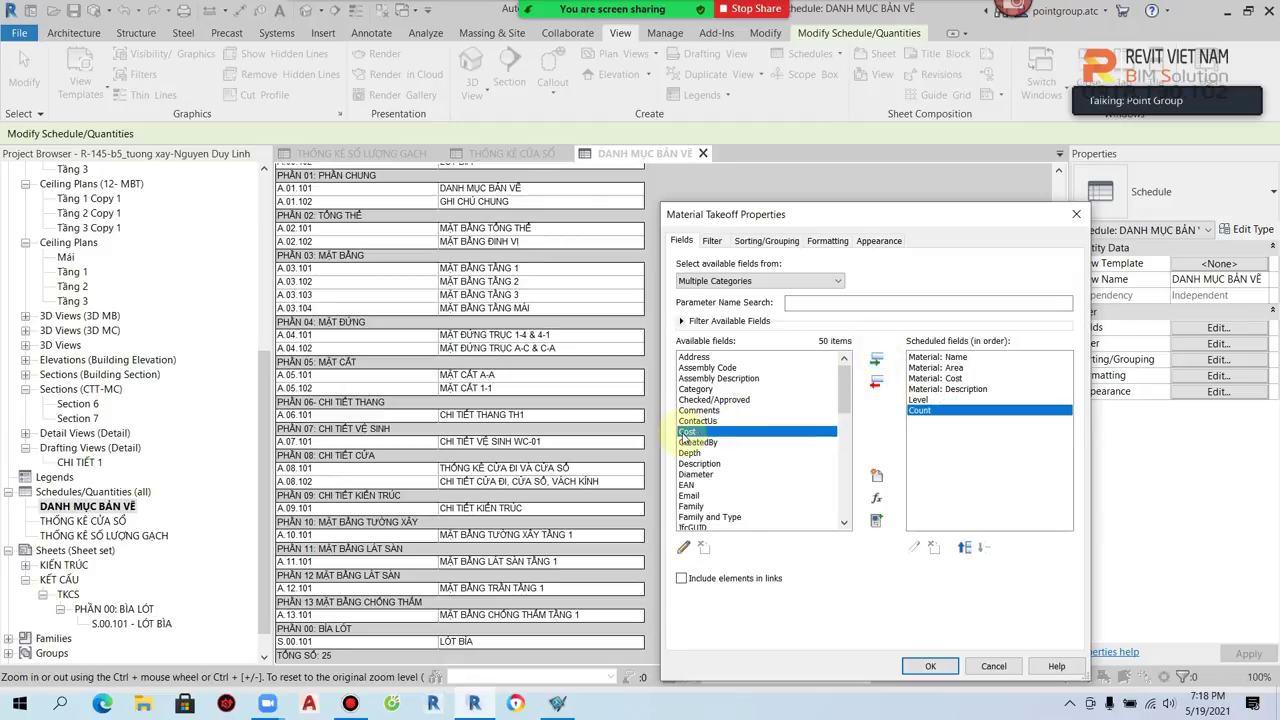
left_click(875, 359)
scroll(740, 460, "down", 5)
scroll(740, 470, "down", 2)
scroll(741, 465, "down", 1)
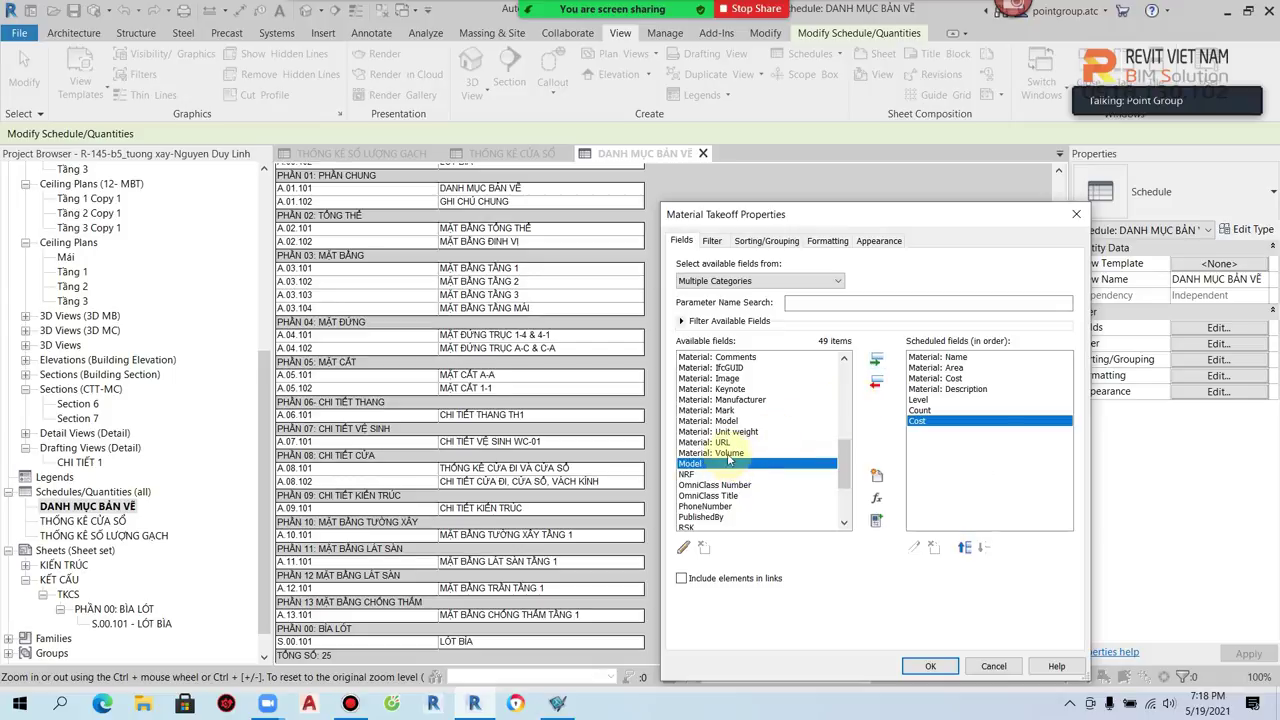
left_click(728, 454)
left_click(875, 359)
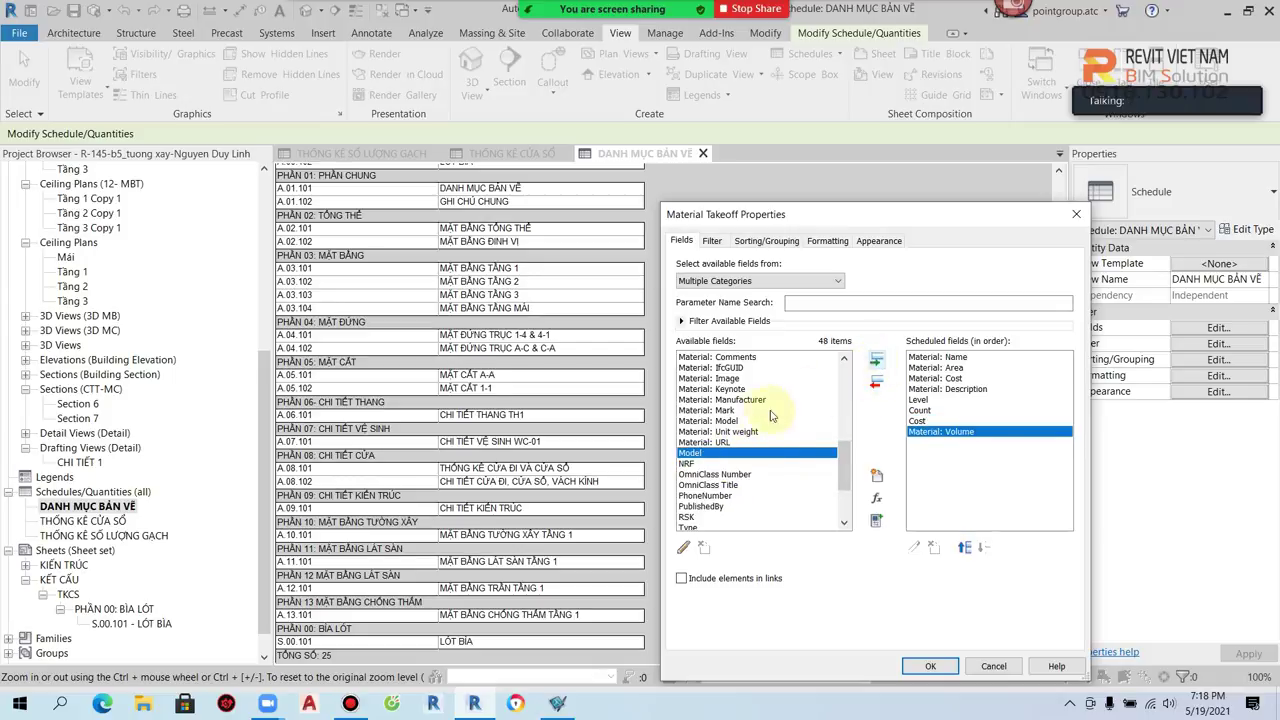
scroll(762, 470, "down", 3)
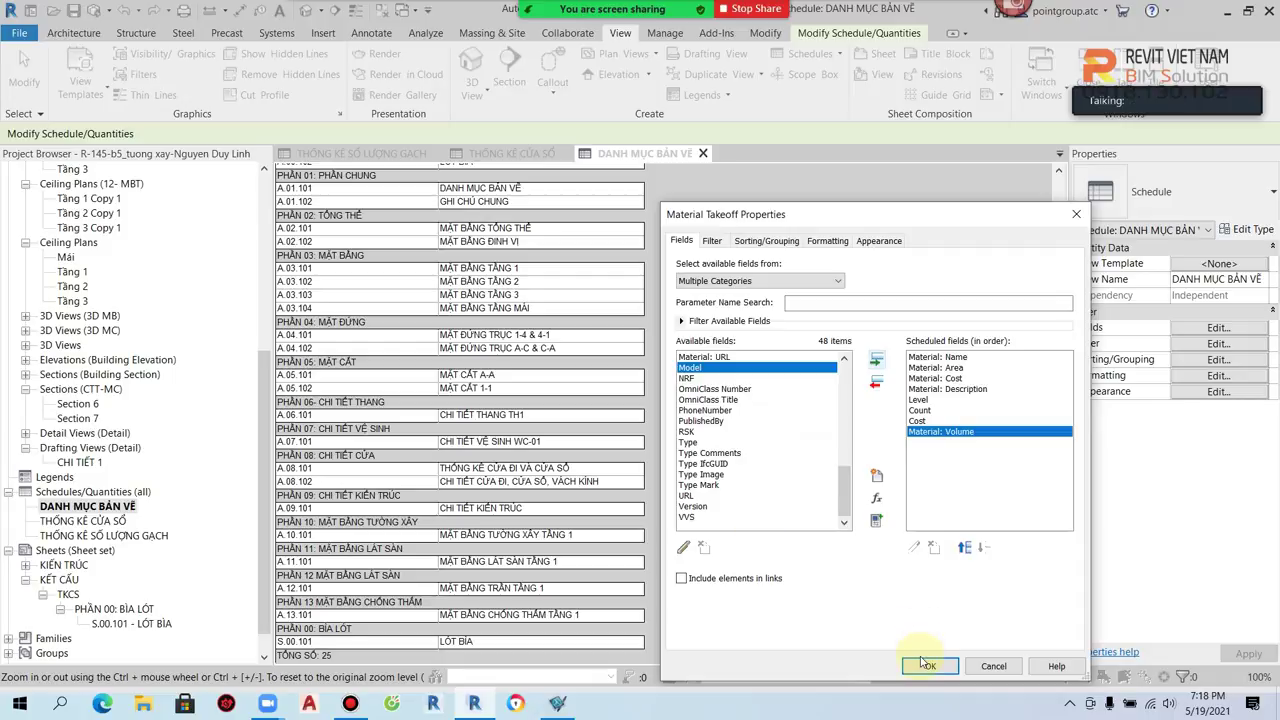
left_click(930, 666)
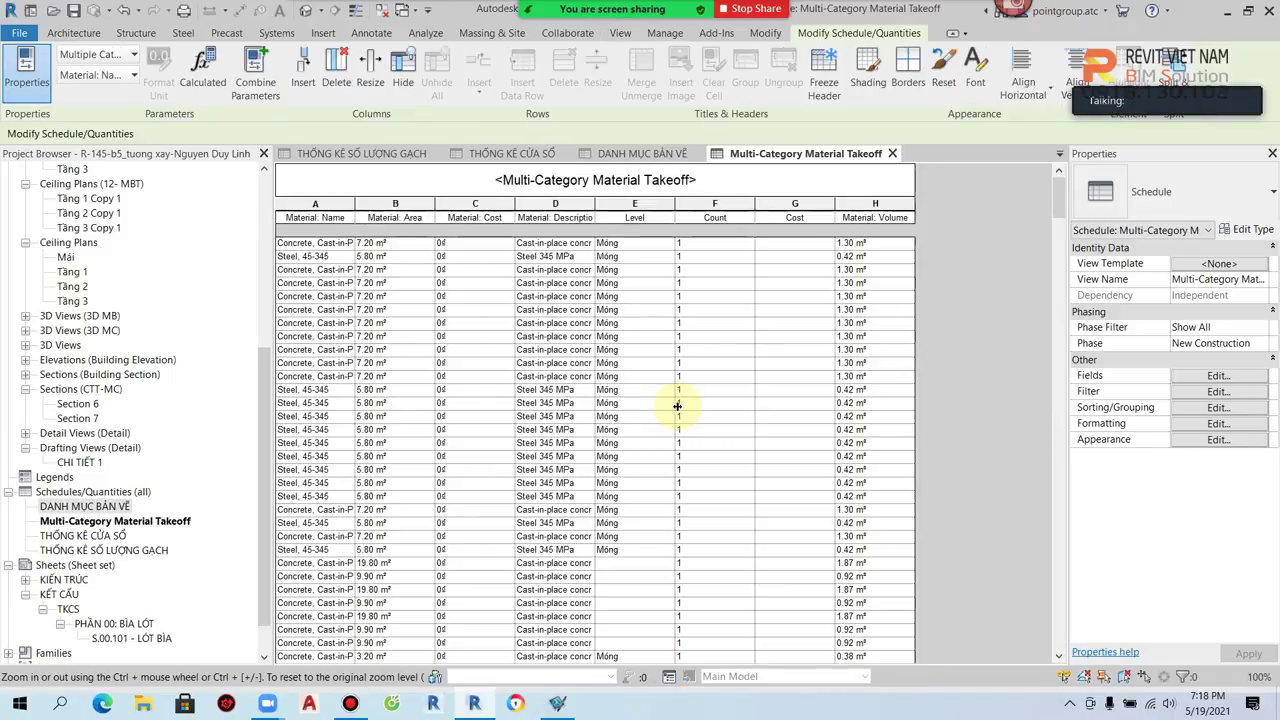
Step: Widen the Material: Name column and scroll through the concrete, brick and glass rows
left_click_drag(352, 205, 417, 205)
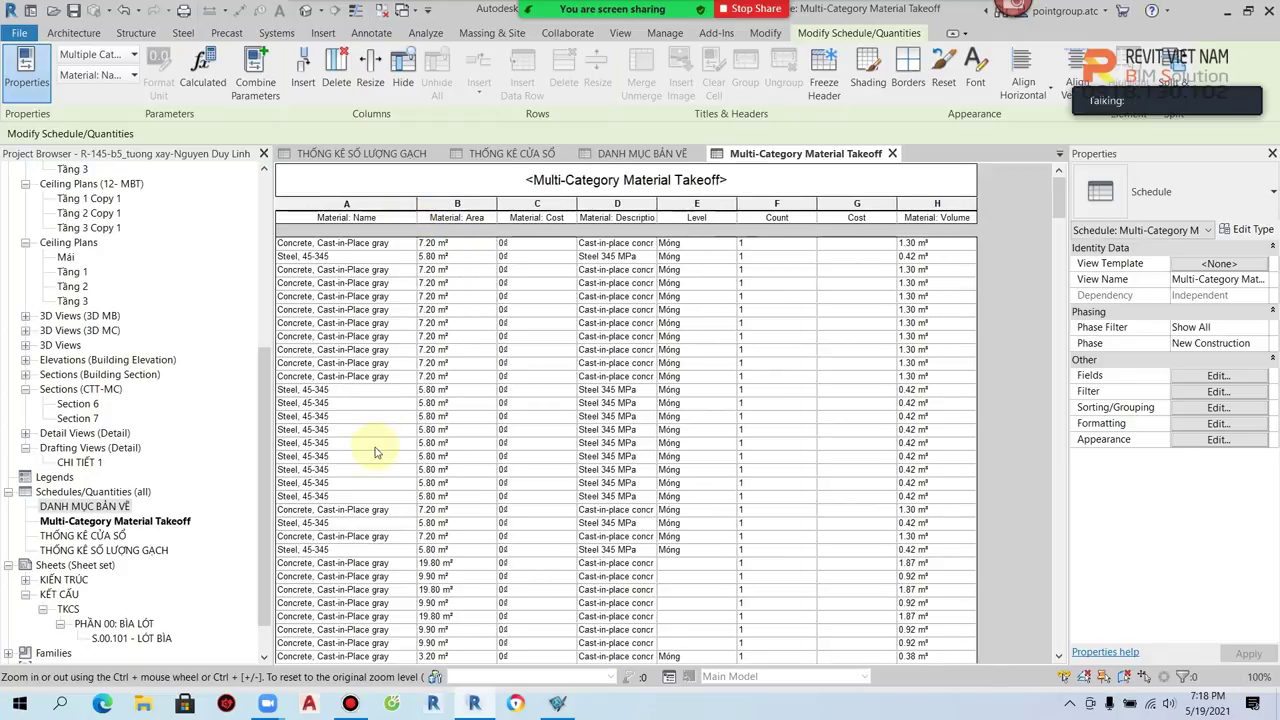
scroll(343, 278, "down", 5)
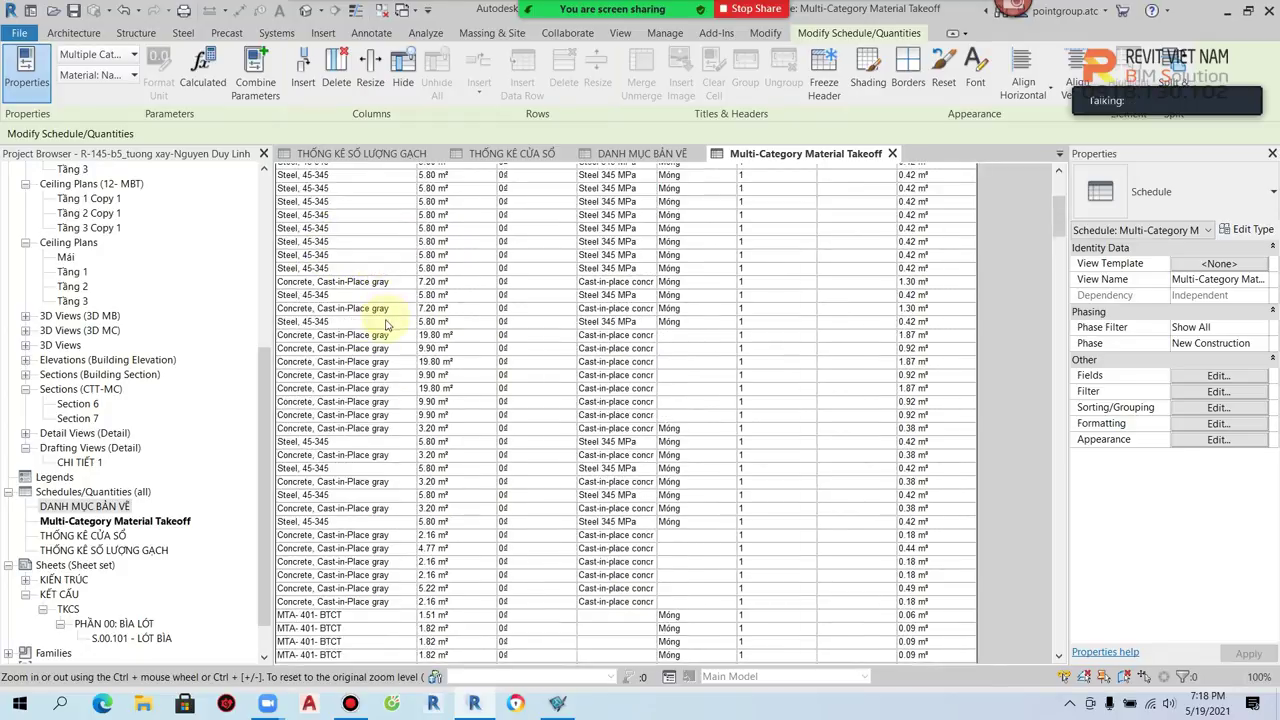
scroll(360, 400, "down", 5)
scroll(335, 390, "down", 5)
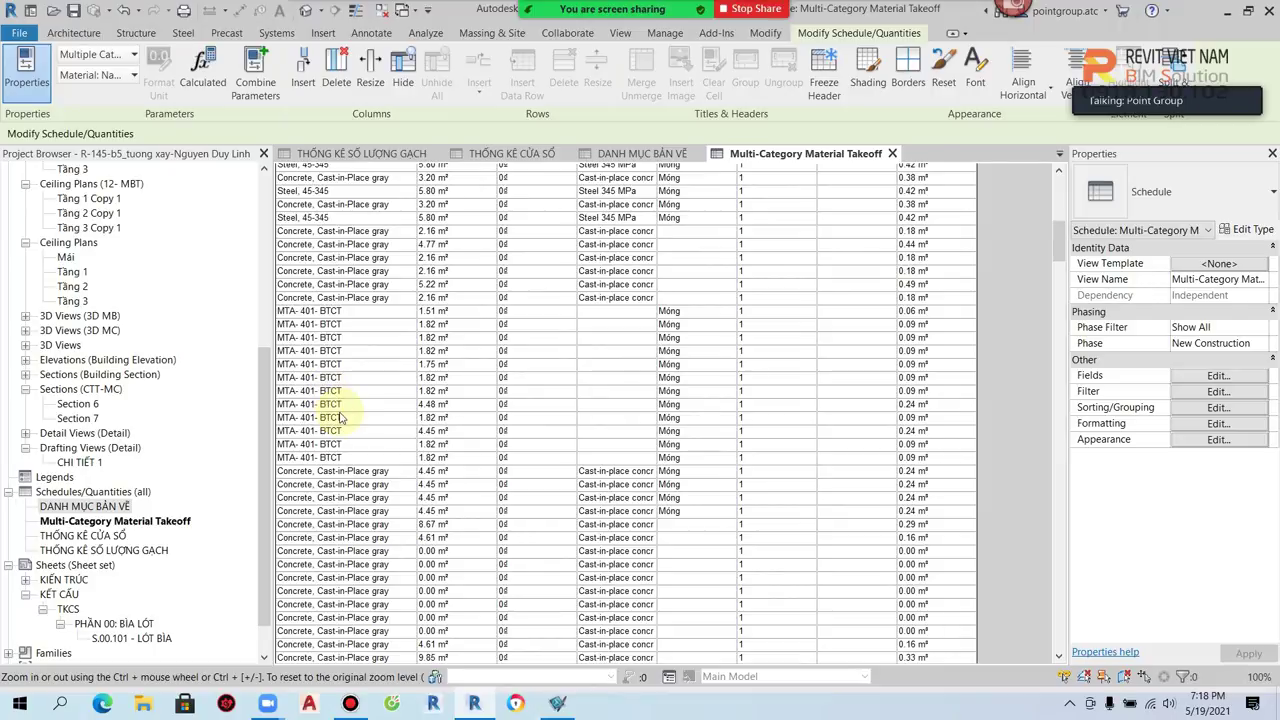
scroll(325, 430, "down", 5)
scroll(343, 443, "down", 5)
scroll(350, 488, "down", 5)
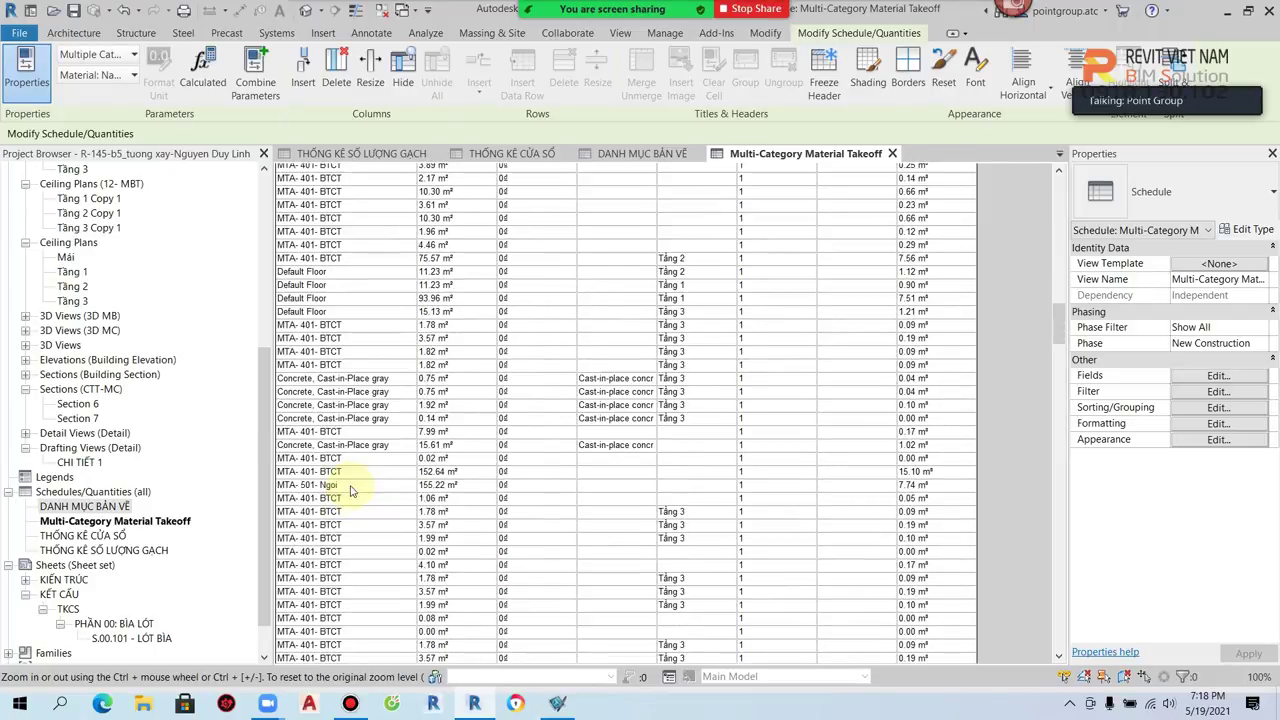
scroll(350, 490, "up", 3)
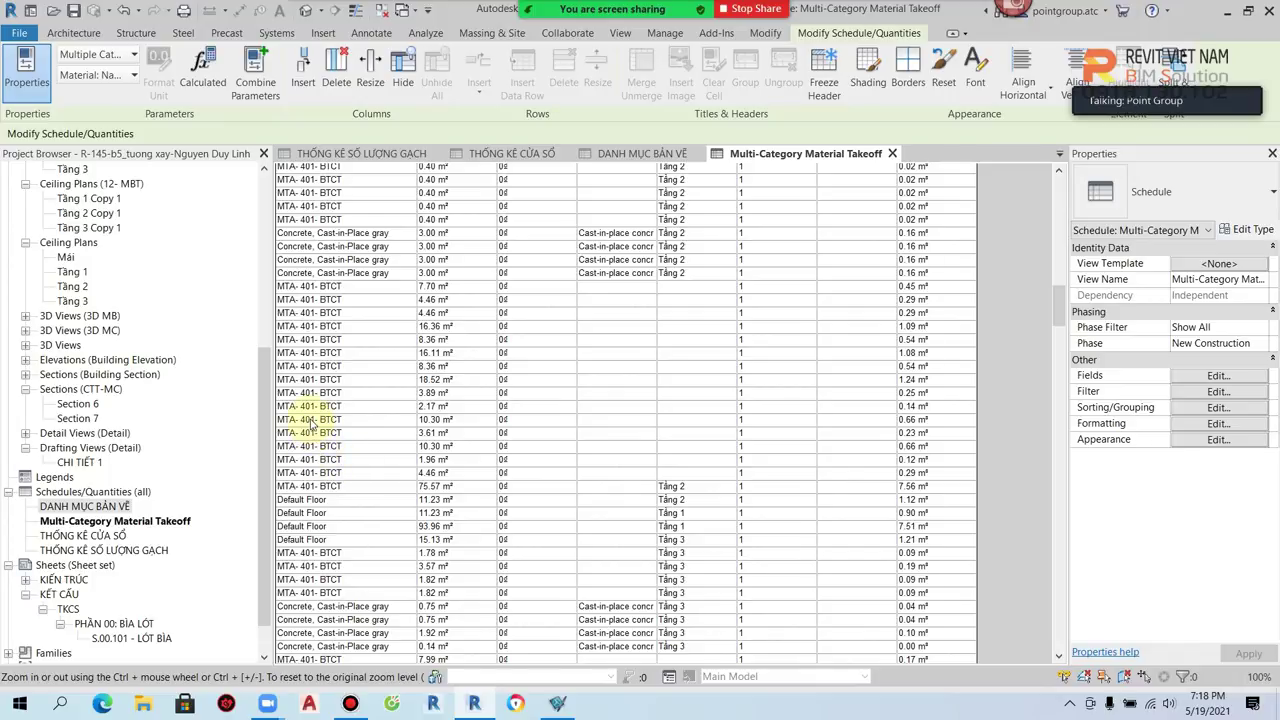
scroll(330, 440, "down", 5)
scroll(329, 465, "down", 5)
scroll(340, 490, "down", 5)
scroll(358, 508, "down", 5)
scroll(359, 516, "down", 5)
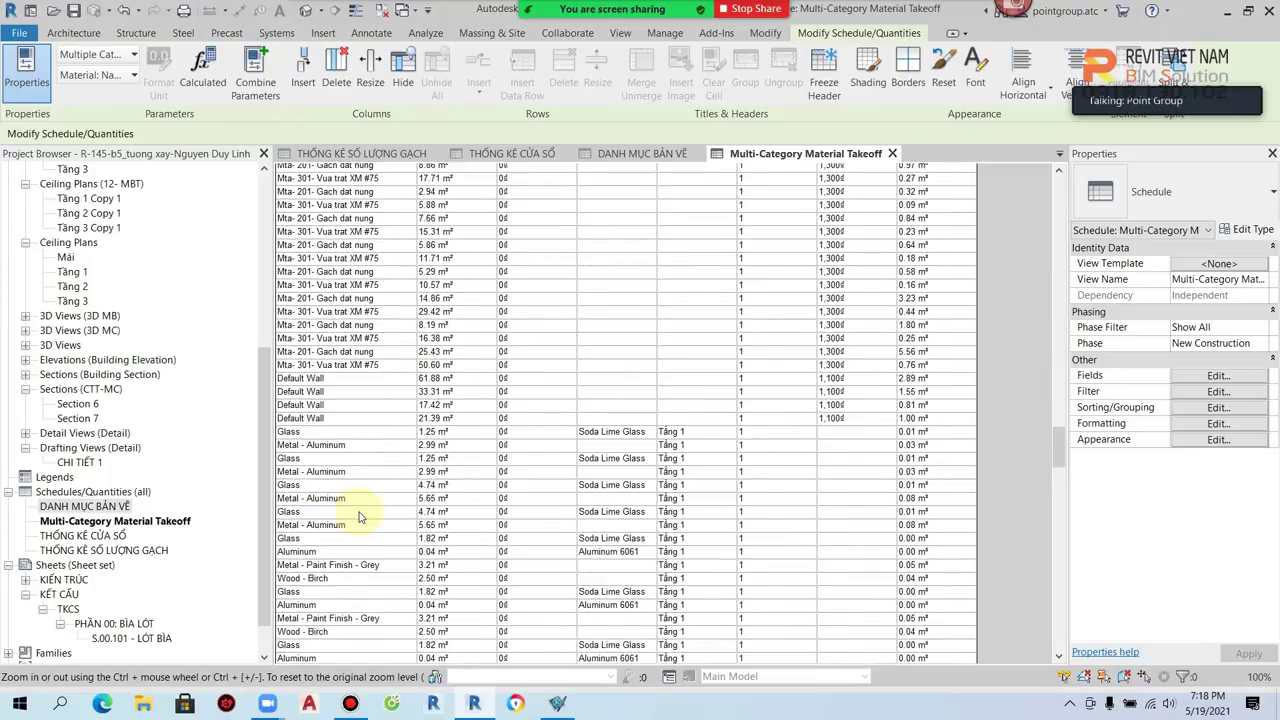
scroll(360, 516, "up", 3)
Step: Inspect a mortar row, review the remaining rows, and reopen the Fields settings
left_click(375, 366)
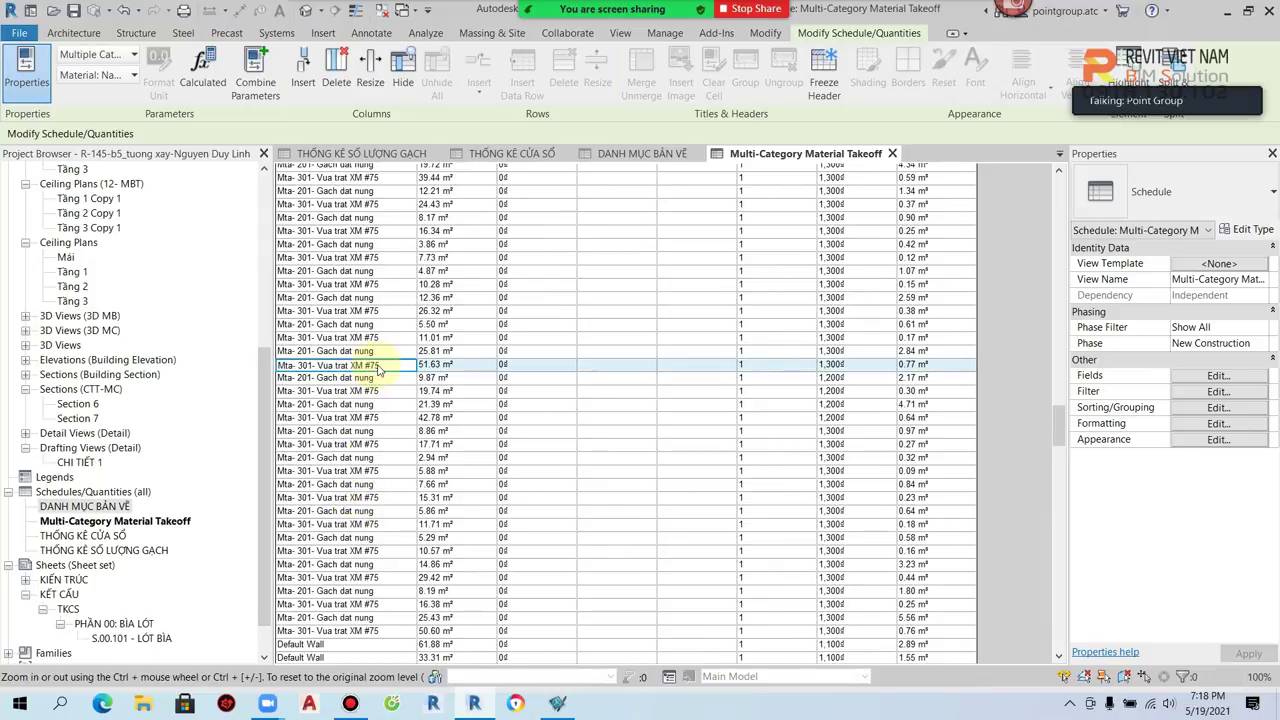
scroll(375, 430, "down", 5)
scroll(378, 486, "down", 5)
scroll(383, 497, "down", 2)
scroll(383, 497, "down", 5)
scroll(380, 490, "down", 5)
scroll(378, 490, "down", 5)
scroll(380, 490, "down", 3)
left_click(1186, 377)
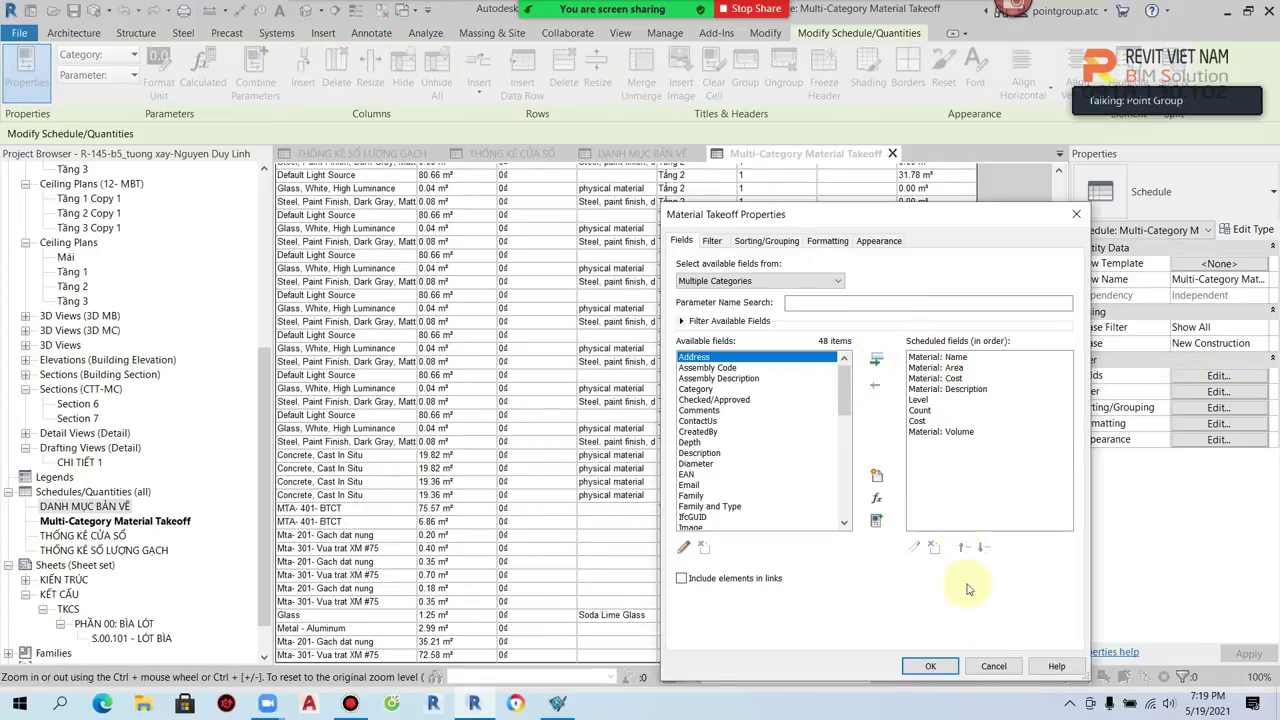
Step: Filter the takeoff so Material: Name contains 'MTA- 401'
left_click(987, 666)
left_click(1218, 392)
left_click(833, 266)
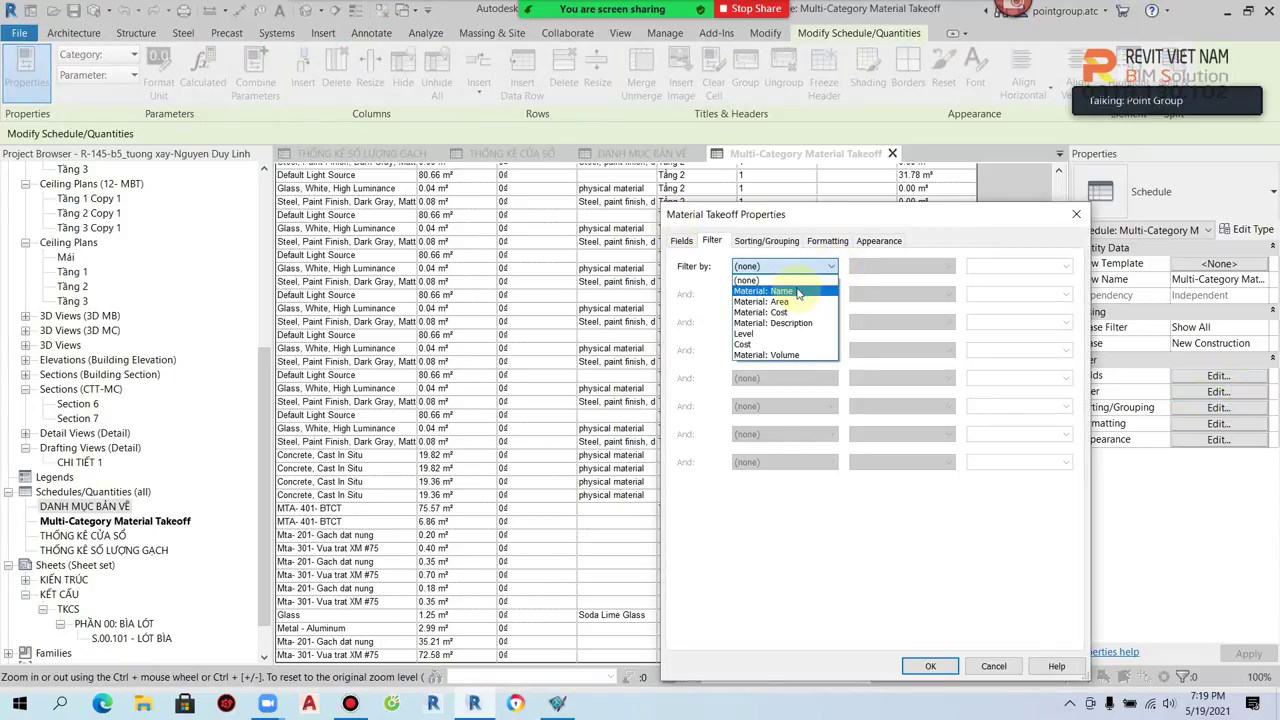
left_click(798, 291)
left_click(945, 266)
left_click(945, 266)
left_click(945, 266)
left_click(868, 344)
left_click(981, 268)
type("MTA- 401")
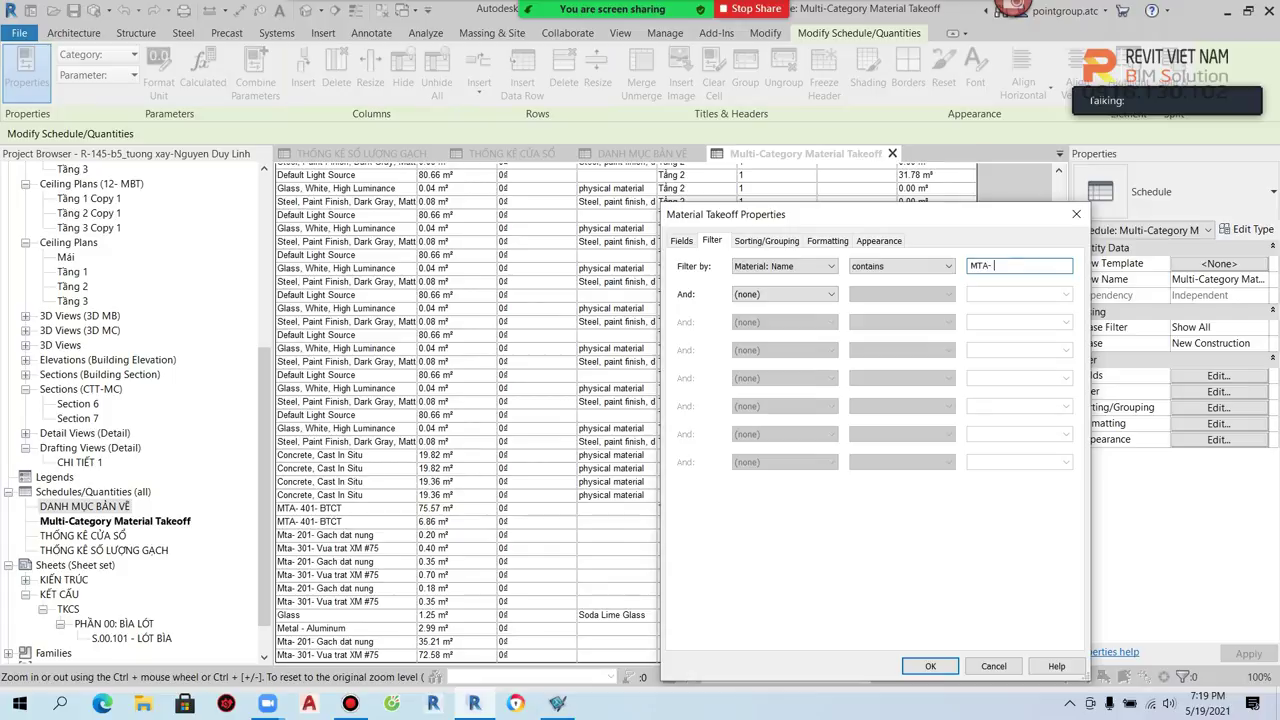
left_click(930, 666)
Step: Scroll through the filtered MTA- 401- BTCT rows to check the result
scroll(460, 431, "down", 3)
scroll(460, 431, "down", 3)
scroll(460, 431, "down", 3)
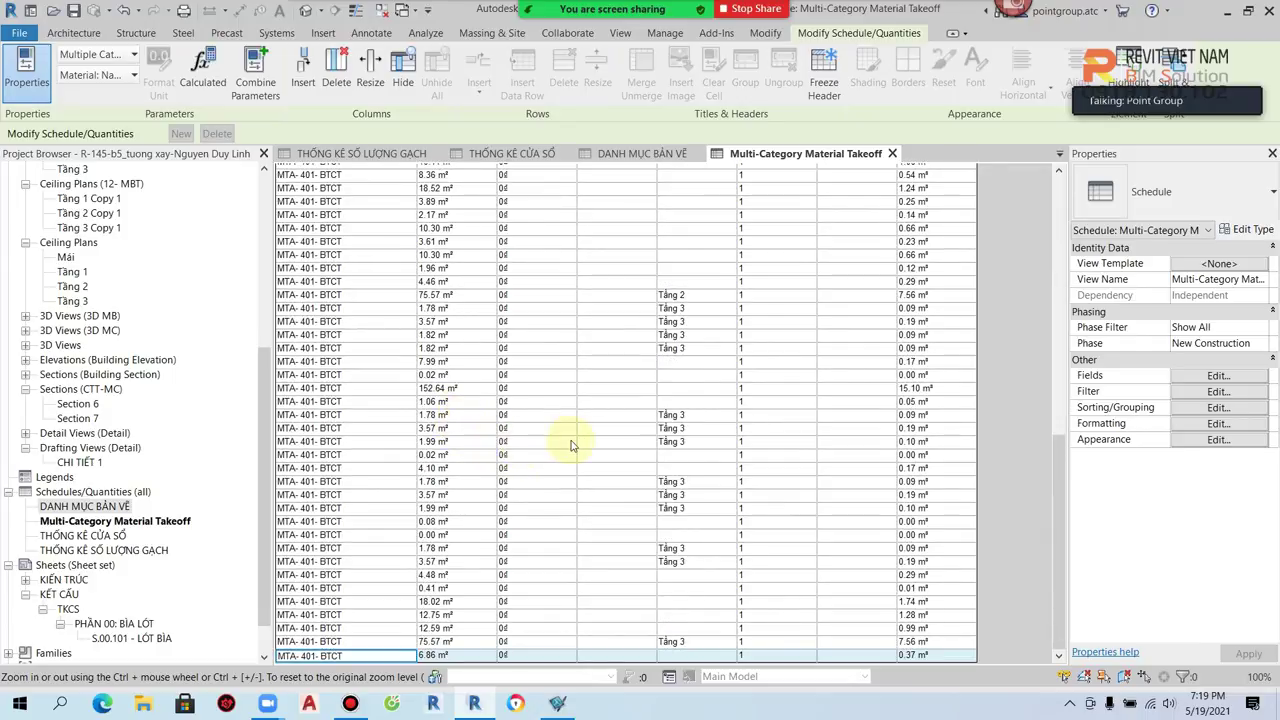
scroll(575, 447, "up", 5)
scroll(575, 447, "up", 5)
scroll(575, 447, "up", 5)
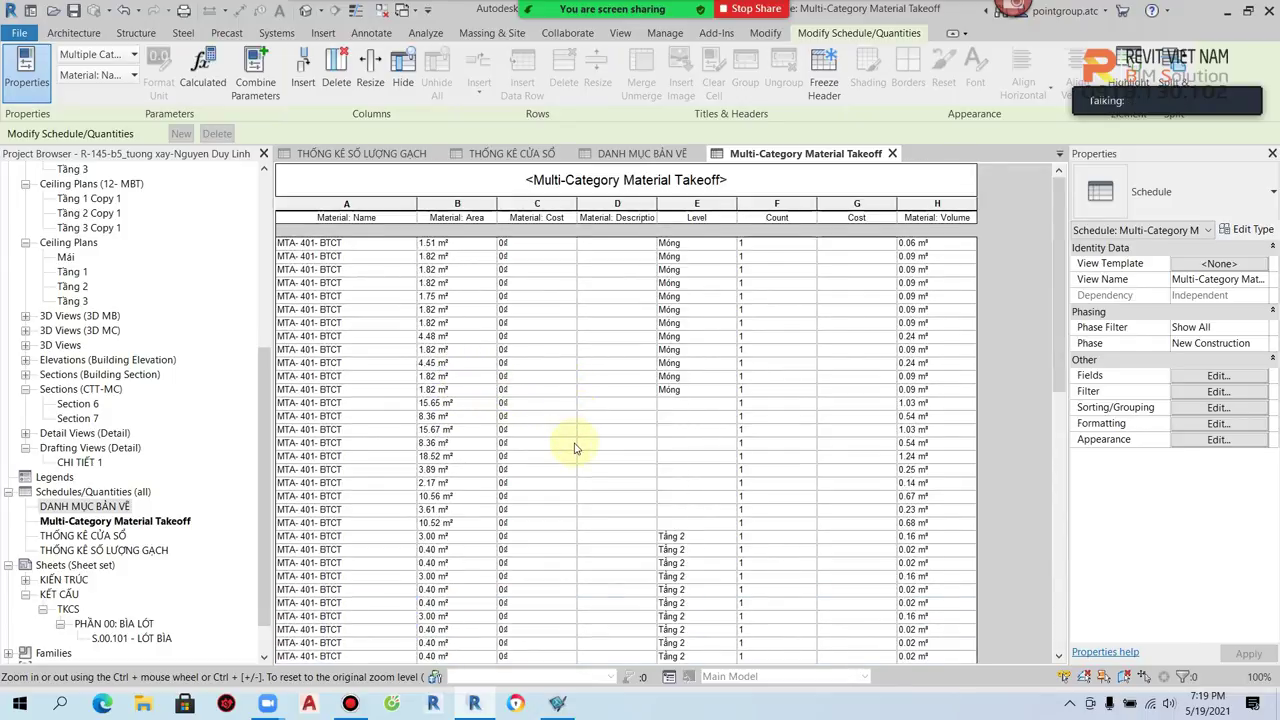
scroll(575, 447, "down", 5)
scroll(575, 447, "down", 5)
scroll(575, 447, "up", 5)
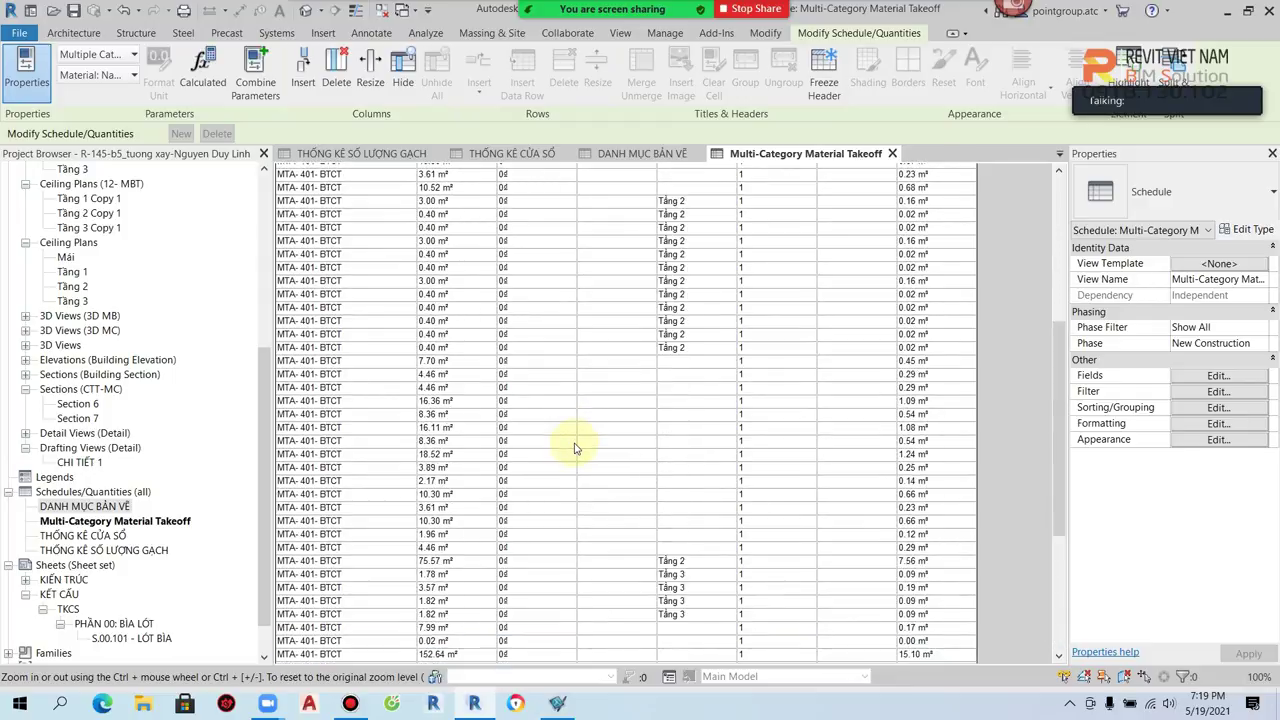
scroll(575, 447, "up", 5)
scroll(957, 283, "down", 5)
scroll(957, 283, "down", 5)
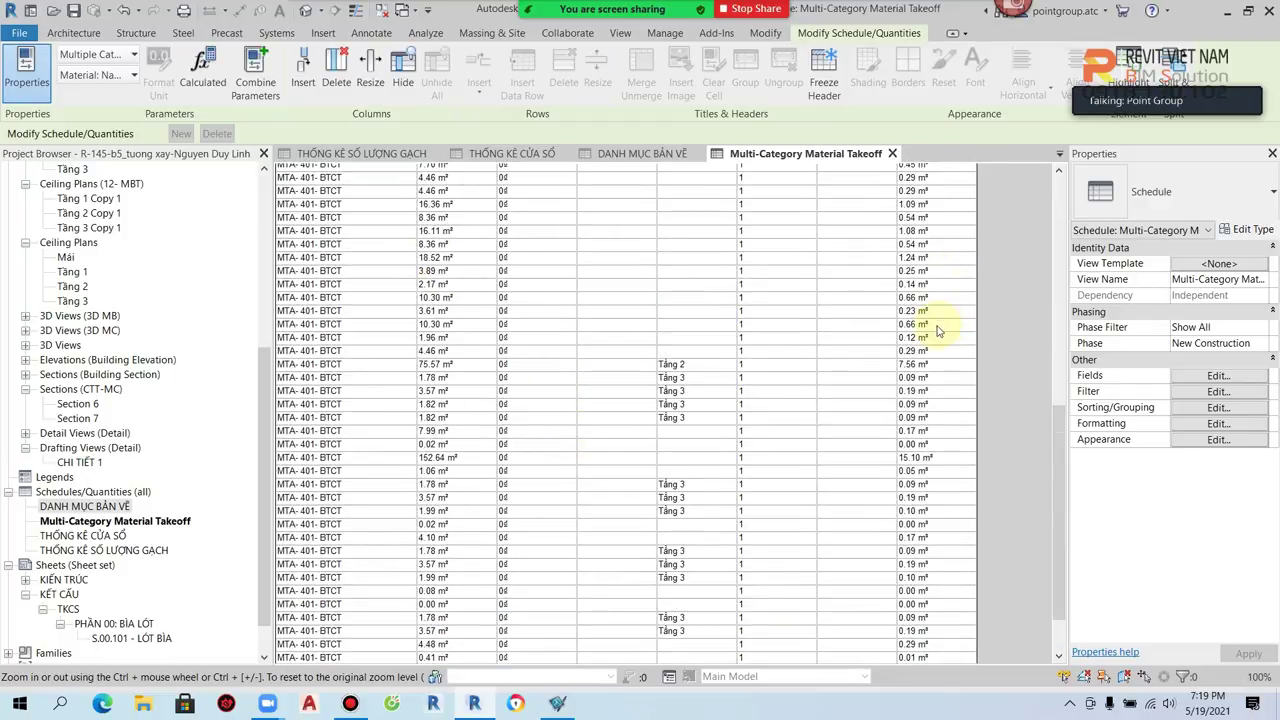
scroll(938, 330, "down", 5)
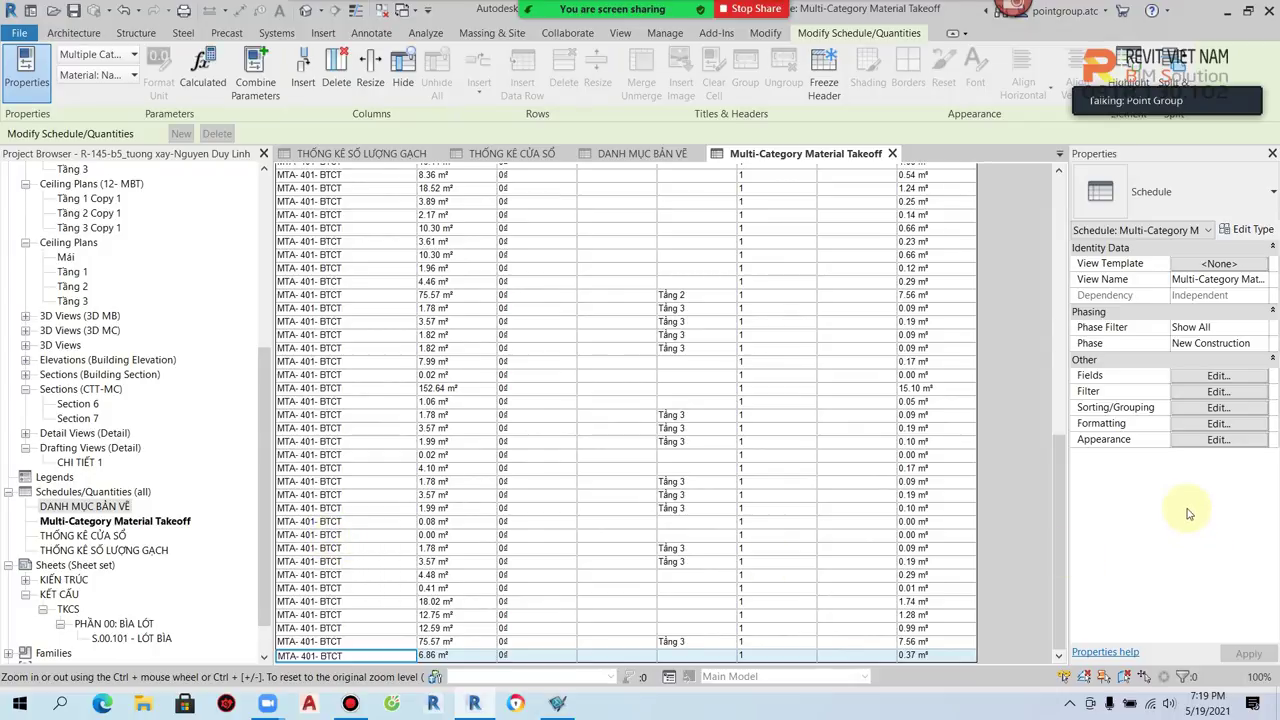
Step: Set the Material: Volume column to Calculate totals
left_click(1218, 423)
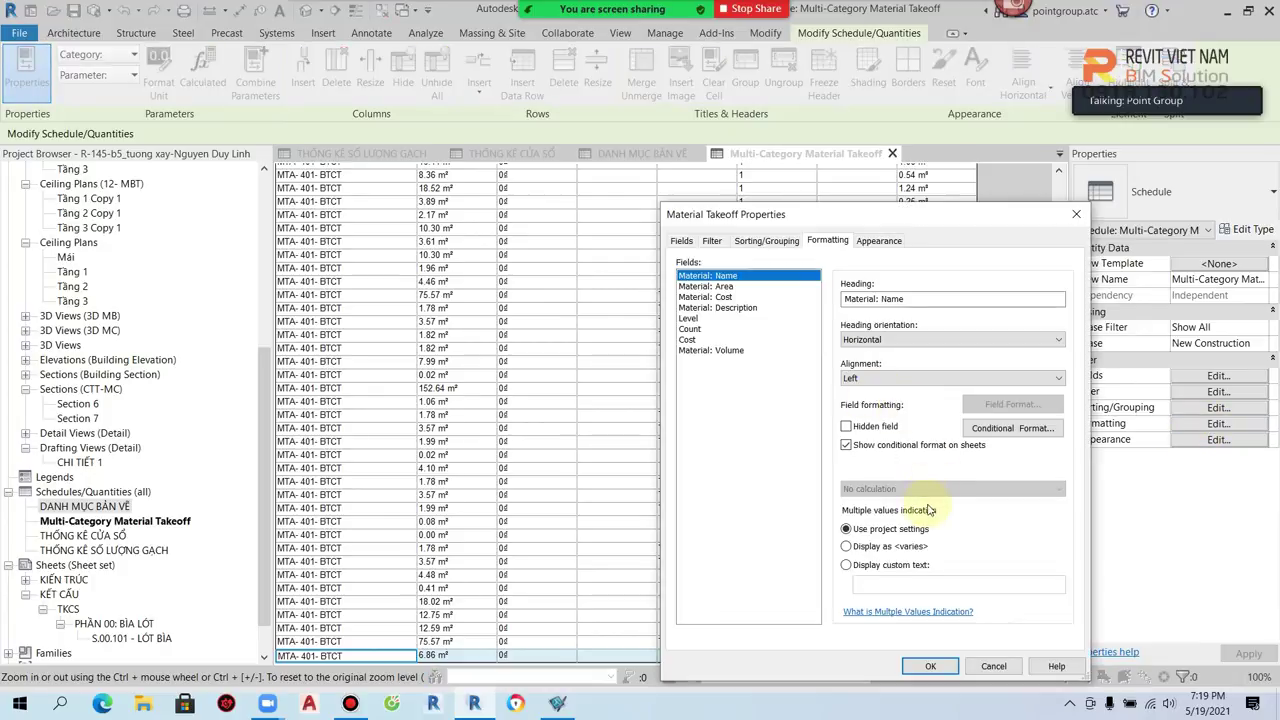
left_click(711, 350)
left_click(913, 489)
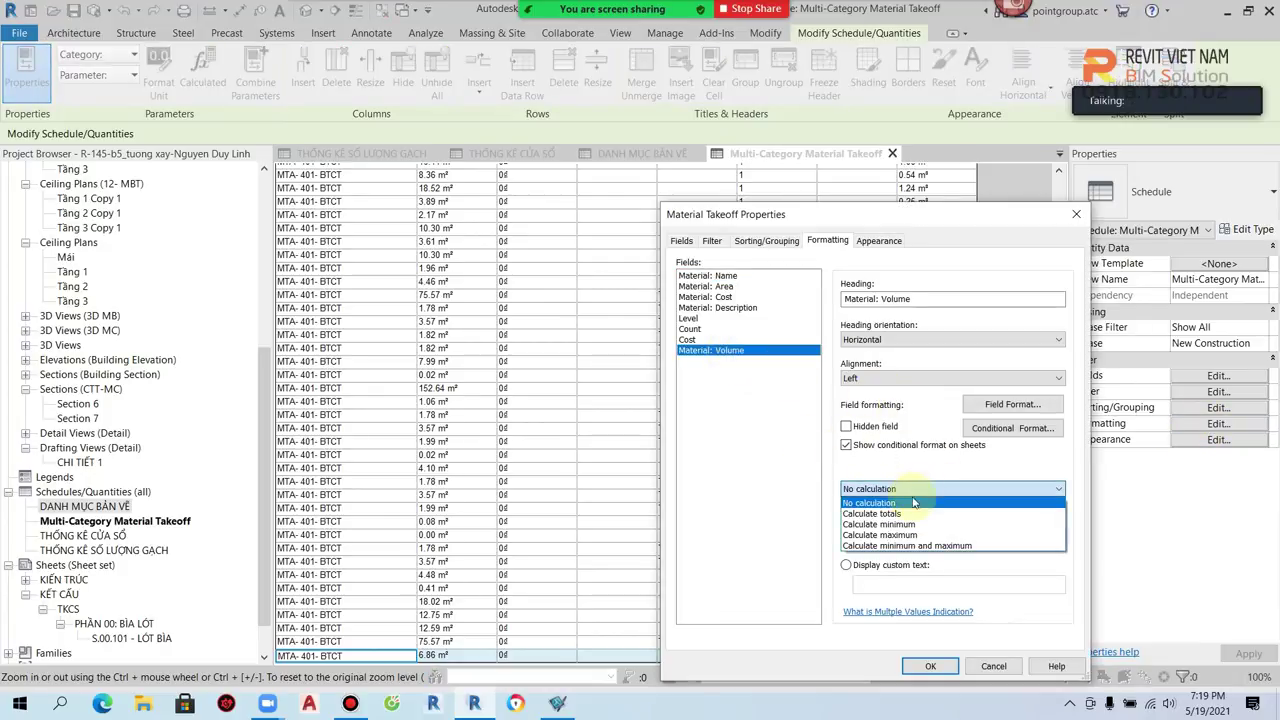
left_click(893, 514)
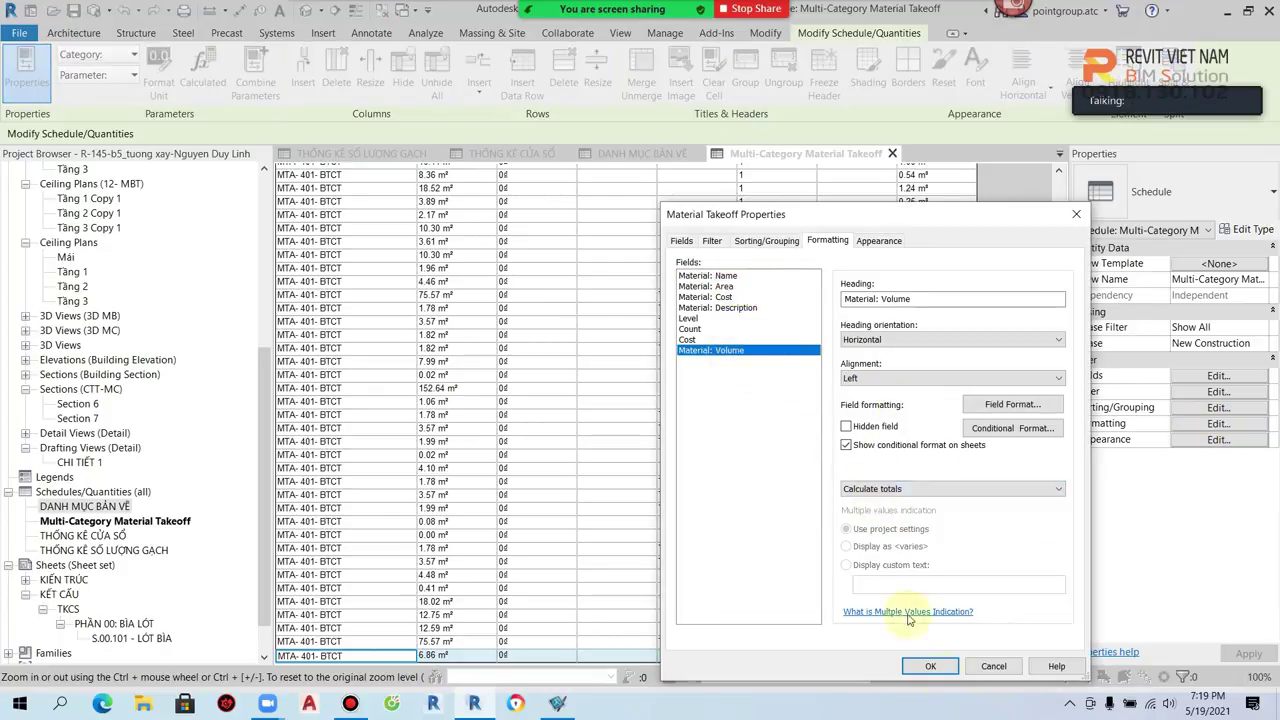
left_click(930, 666)
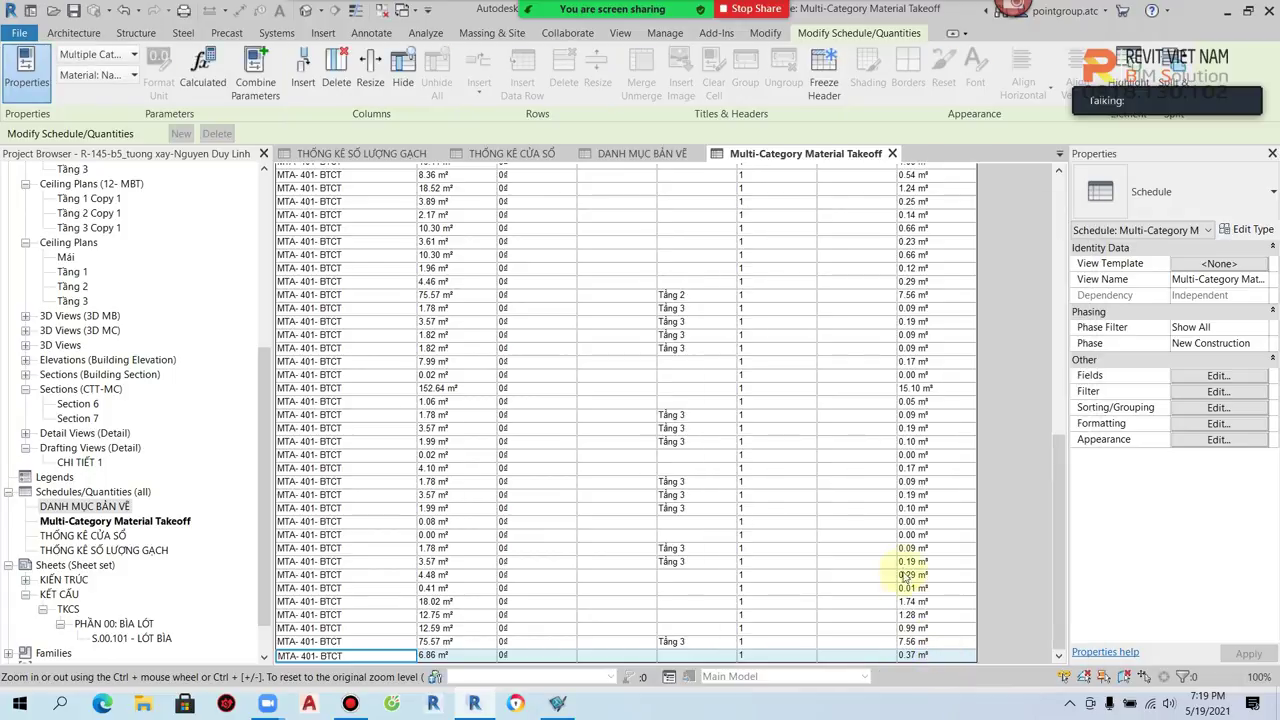
Step: Turn on Grand totals and check the 77-item, 53.02 m³ total row
left_click(1218, 407)
left_click(681, 465)
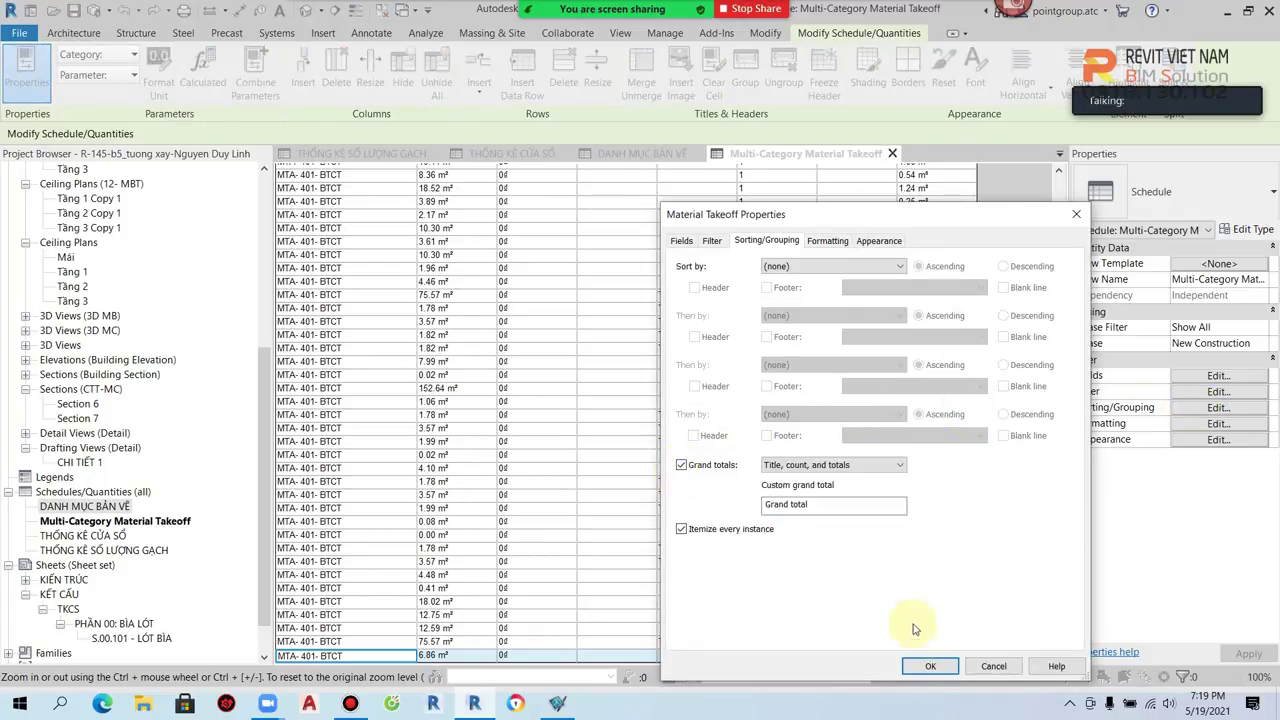
left_click(930, 666)
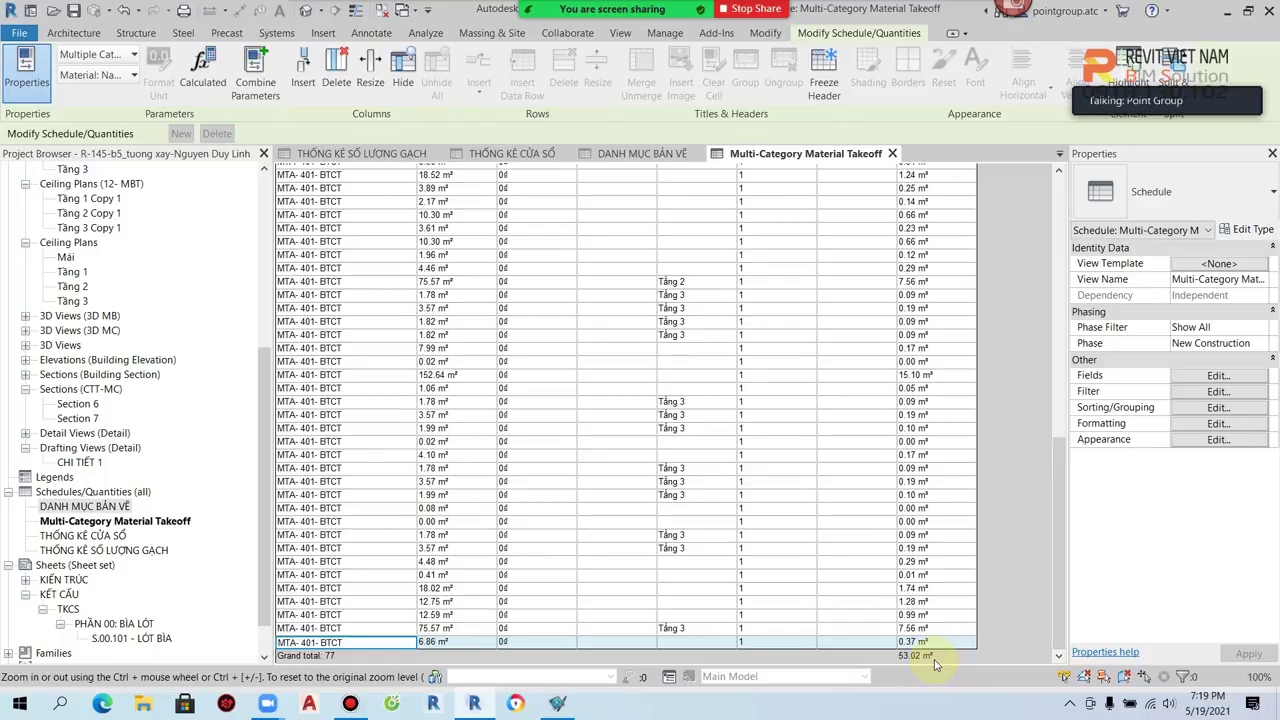
scroll(842, 532, "up", 3)
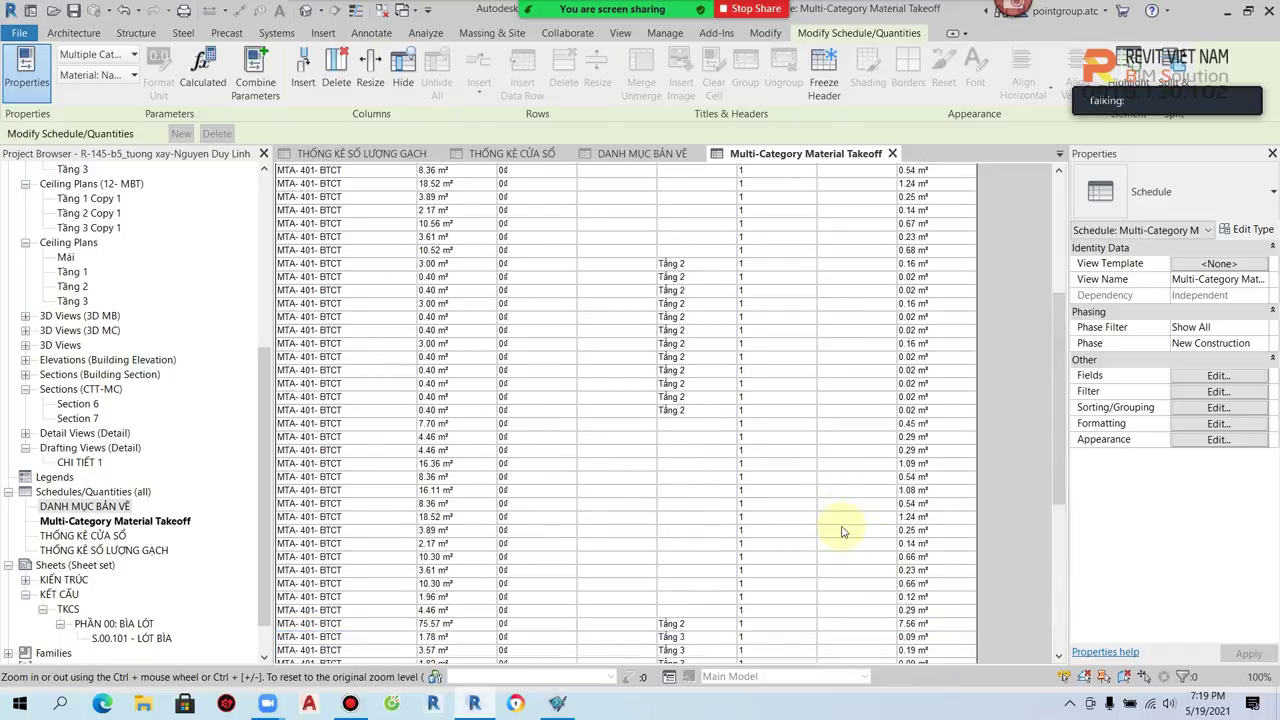
scroll(842, 532, "up", 2)
scroll(842, 532, "up", 2)
scroll(842, 532, "down", 2)
scroll(842, 532, "down", 2)
scroll(842, 532, "down", 1)
scroll(842, 532, "down", 2)
scroll(842, 532, "up", 5)
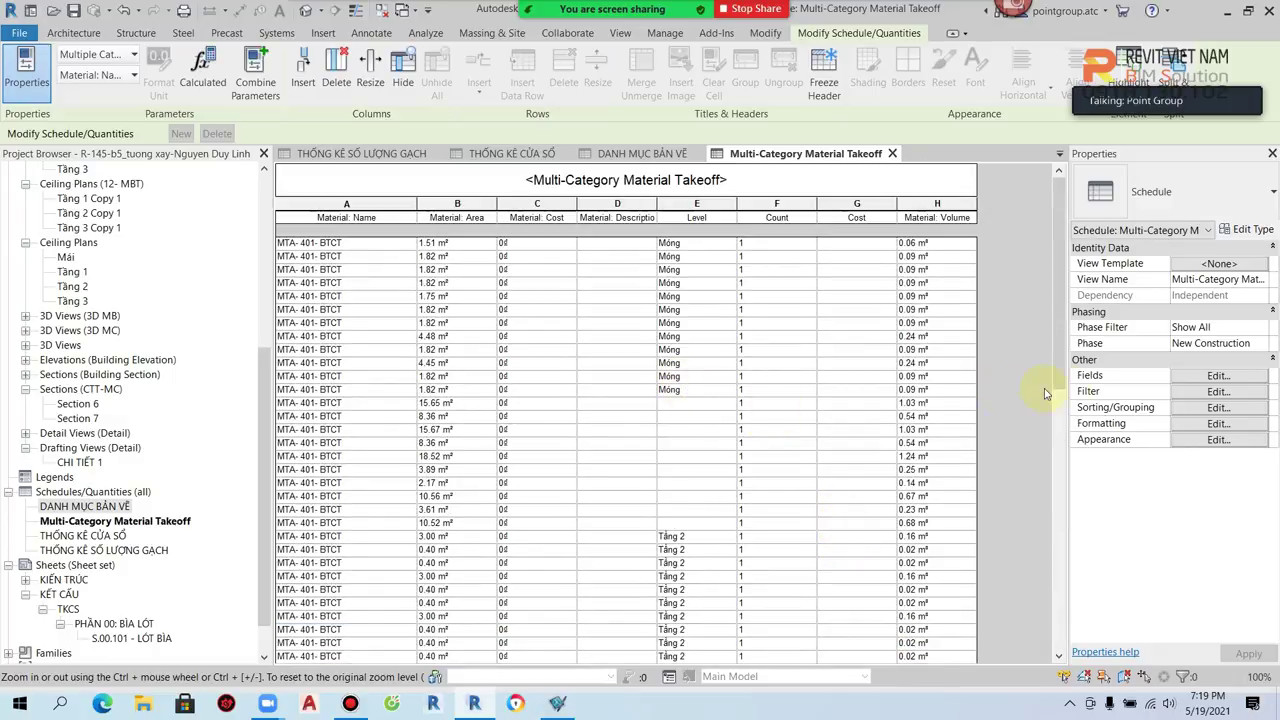
Step: Sort the takeoff by Level with a header row for each level group
left_click(1210, 392)
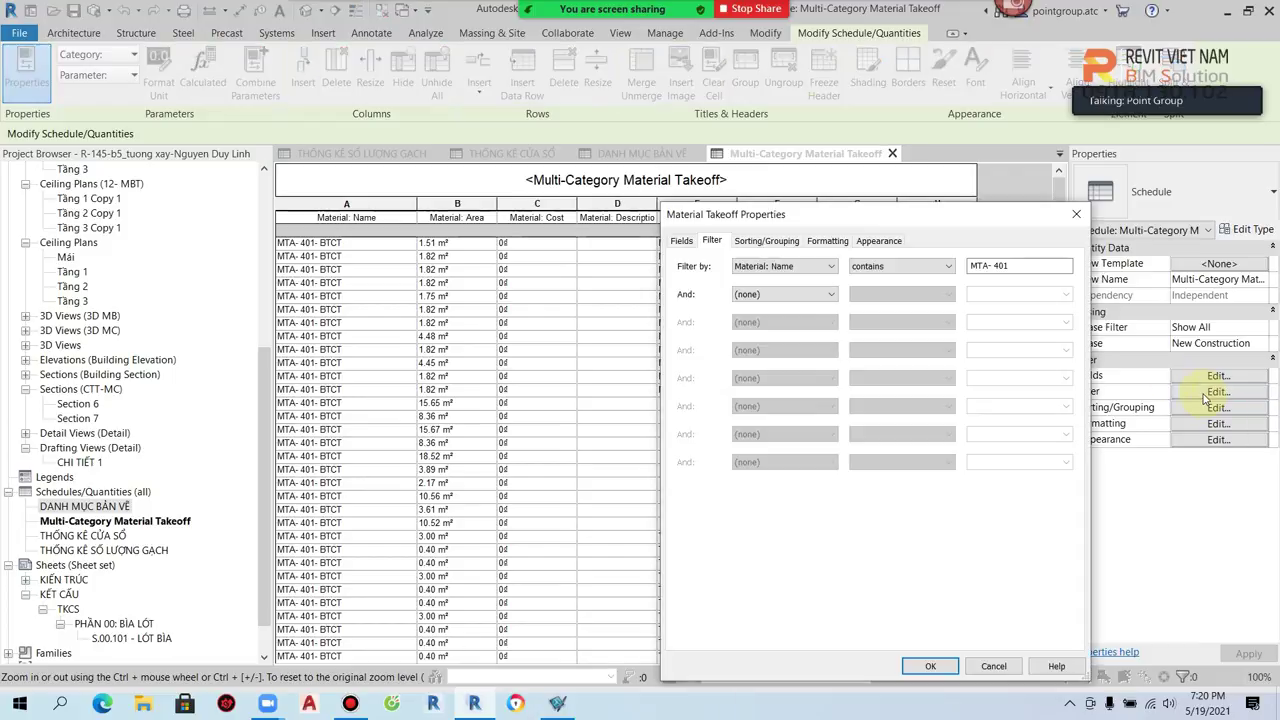
left_click(1076, 214)
left_click(1218, 407)
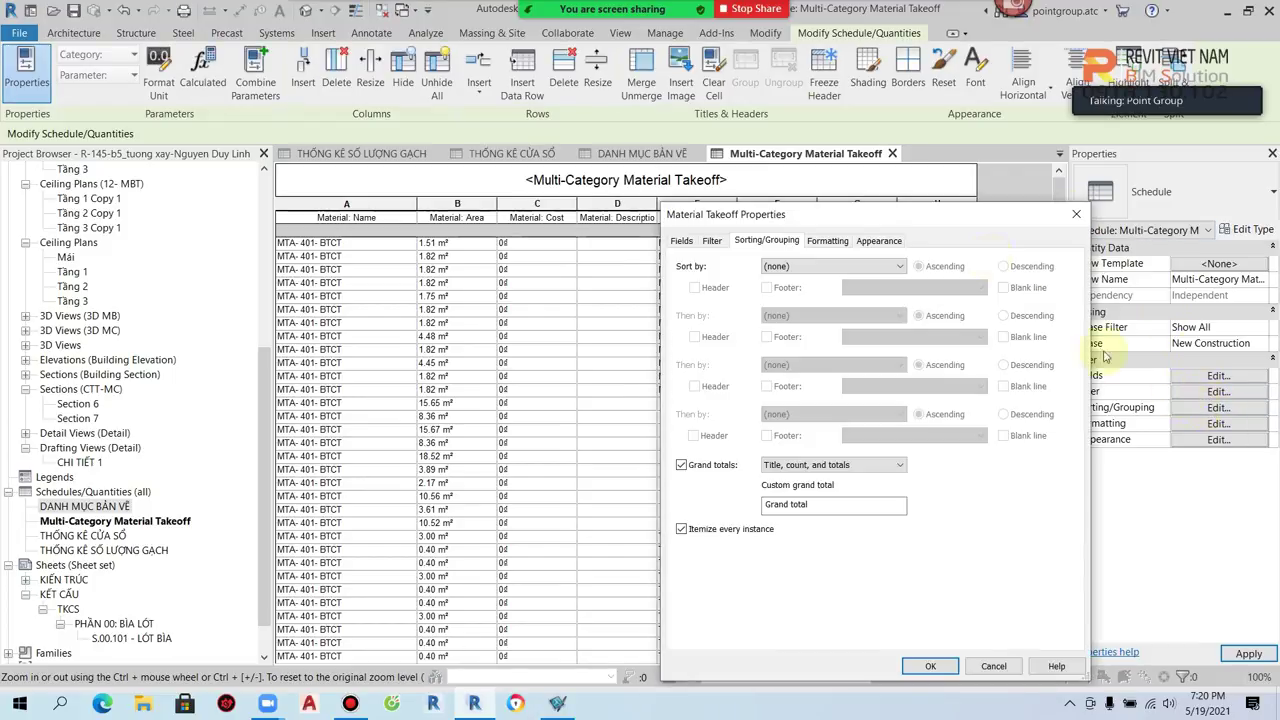
left_click(851, 265)
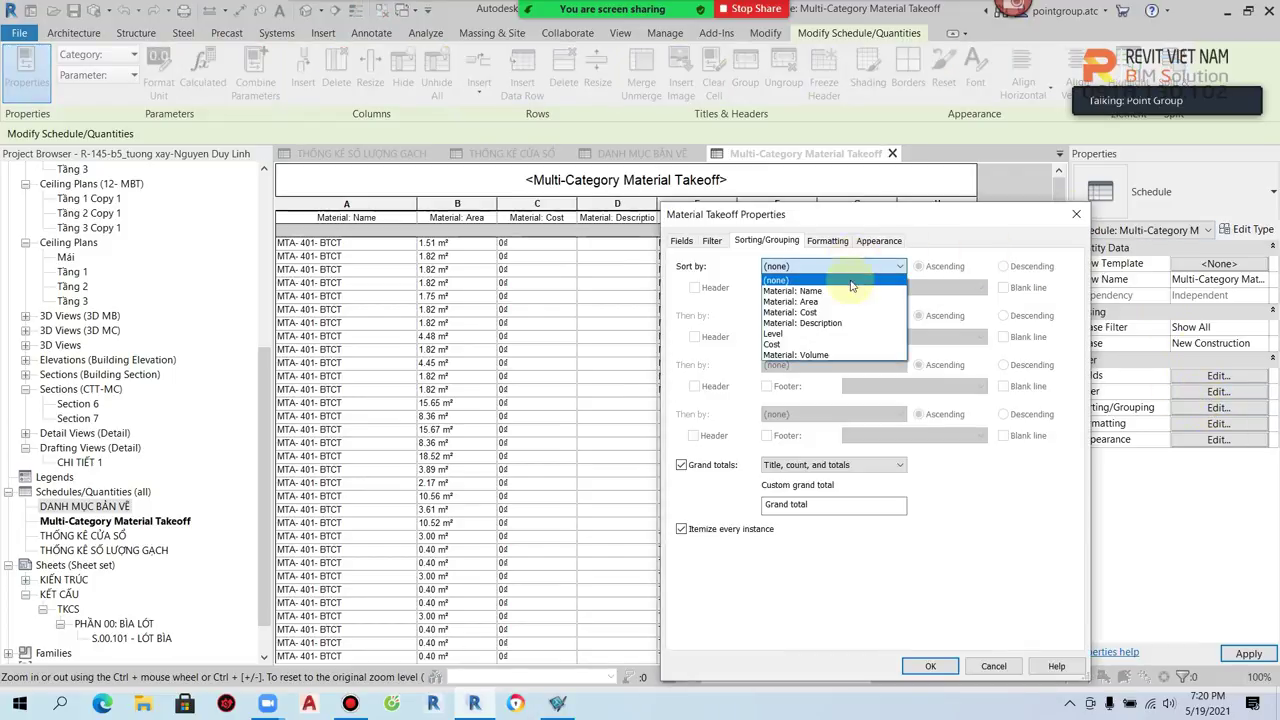
left_click(832, 336)
left_click(694, 288)
left_click(930, 666)
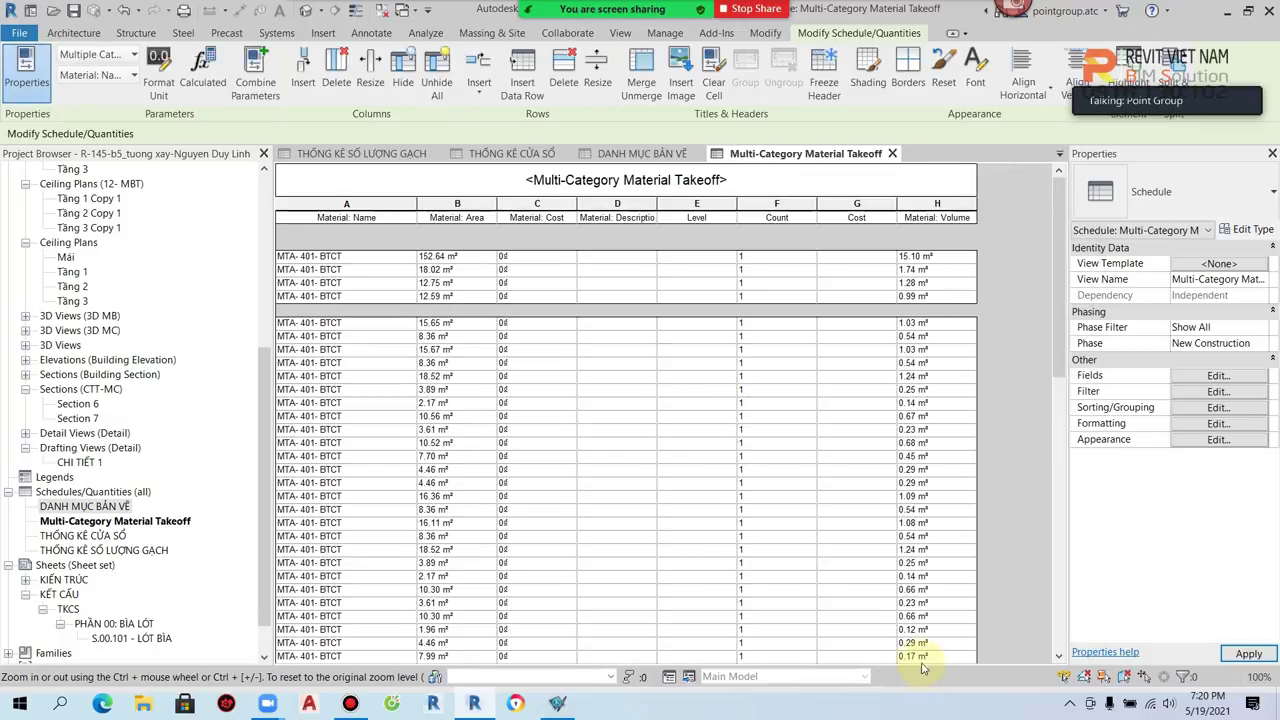
scroll(357, 300, "down", 5)
scroll(365, 330, "down", 5)
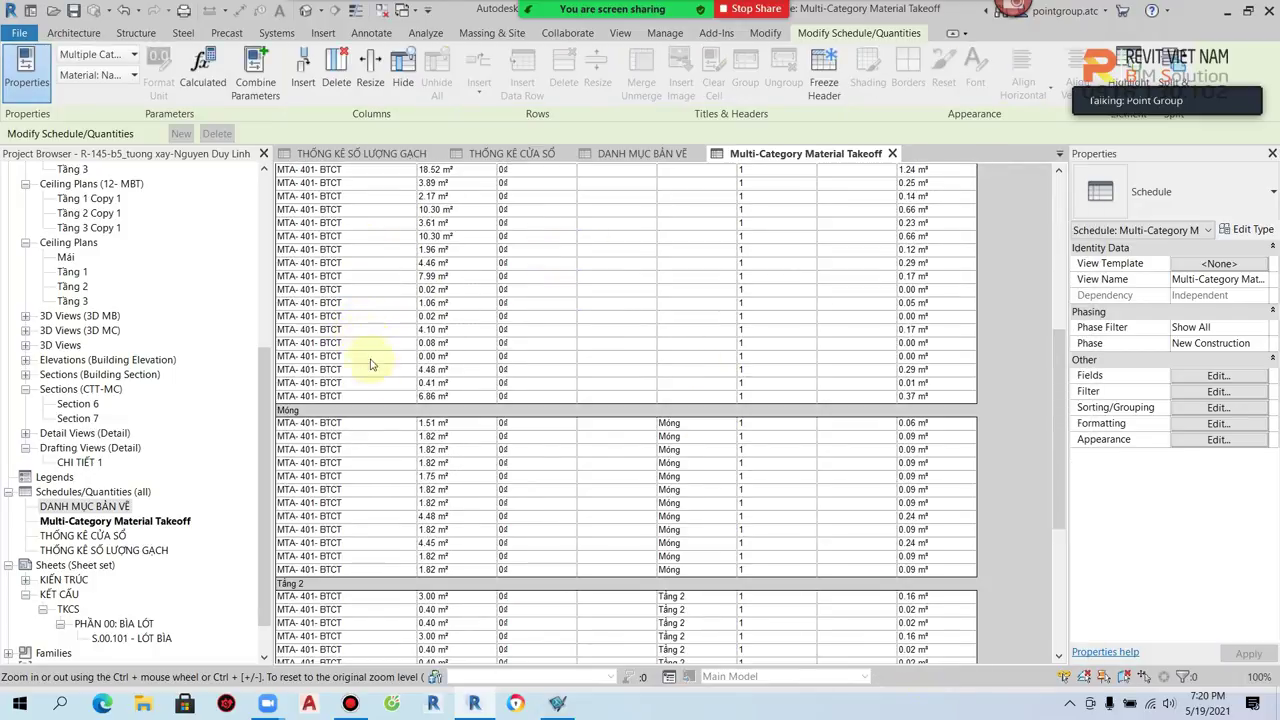
scroll(335, 433, "down", 1)
scroll(320, 440, "down", 5)
scroll(303, 449, "down", 3)
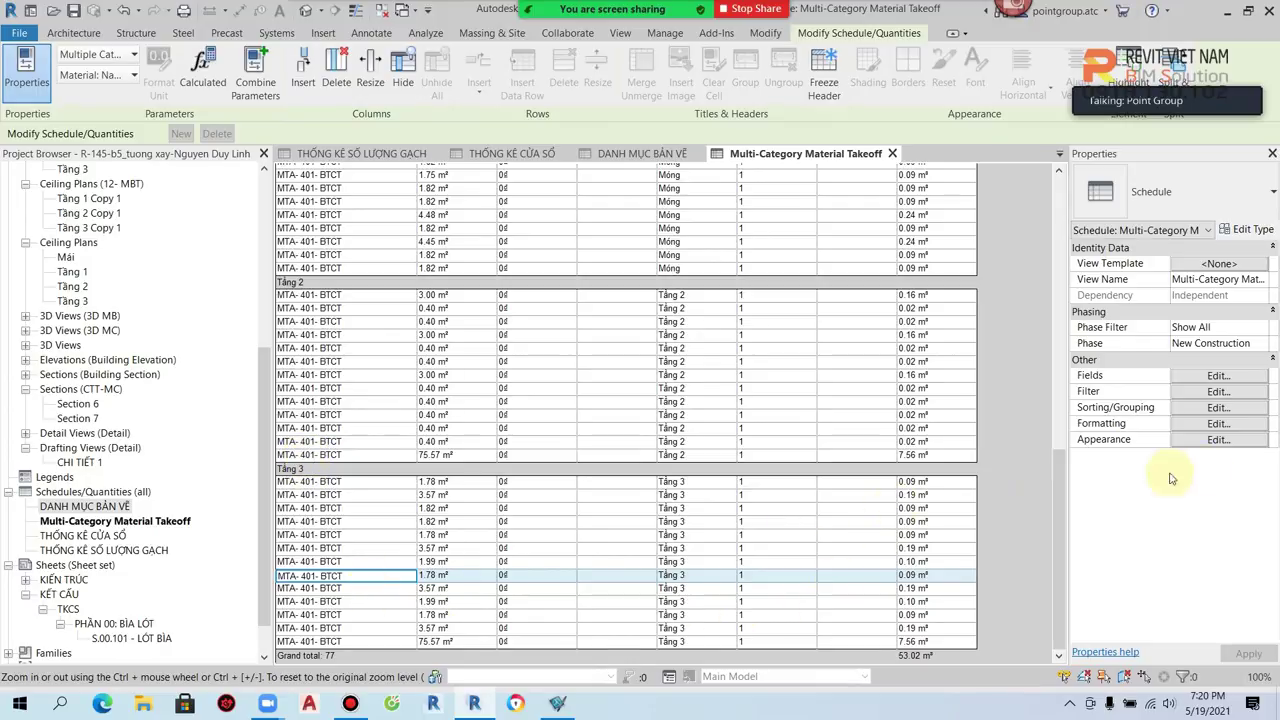
Step: Add a totals footer to each Level group
left_click(1210, 408)
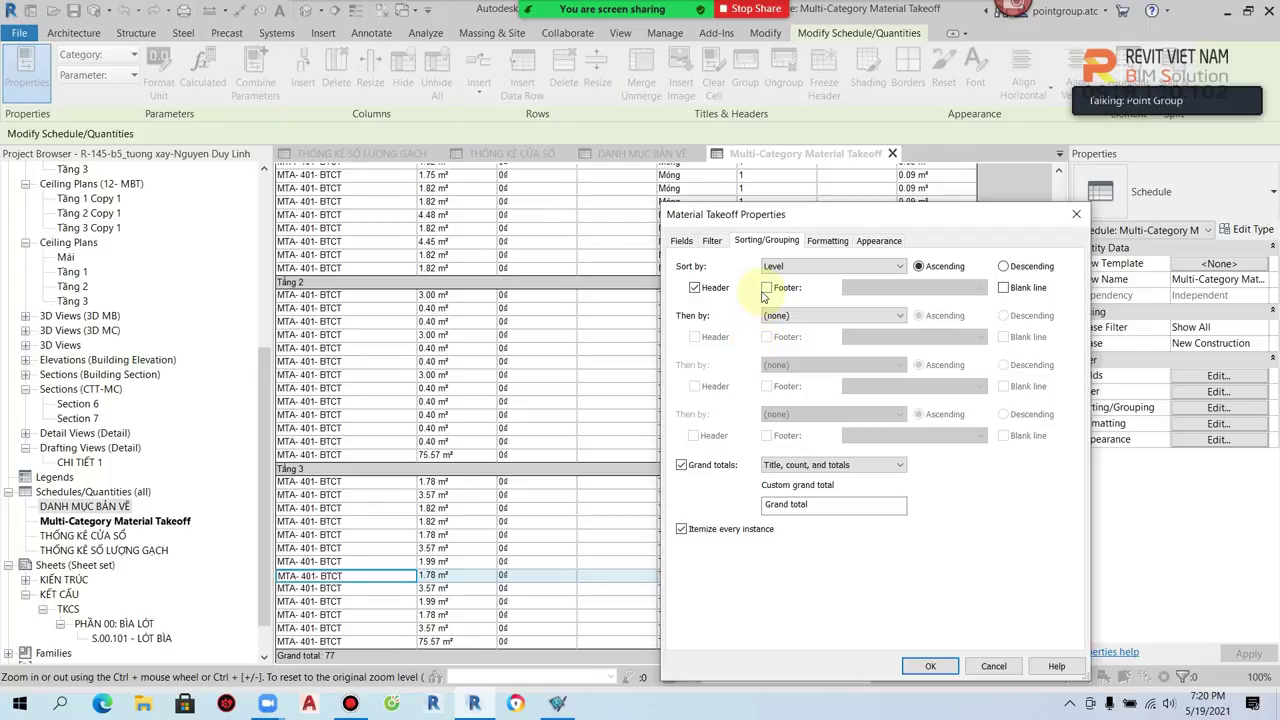
left_click(766, 287)
left_click(930, 666)
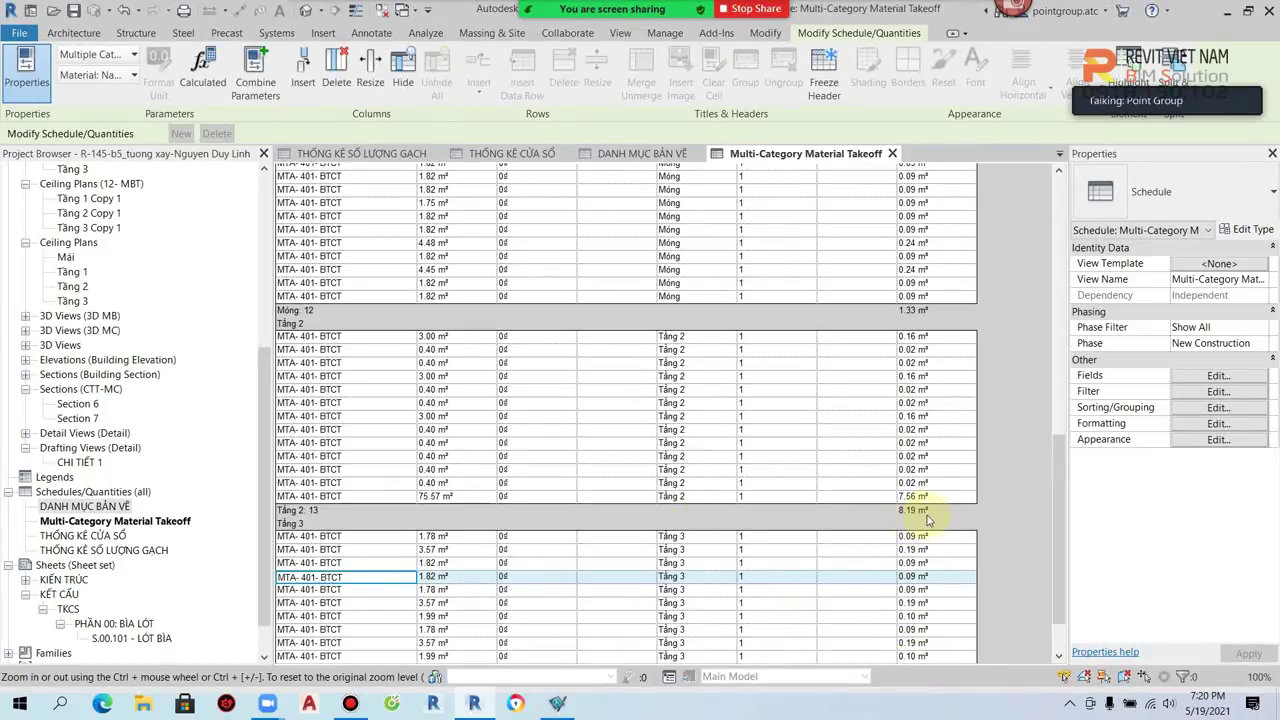
scroll(913, 305, "up", 3)
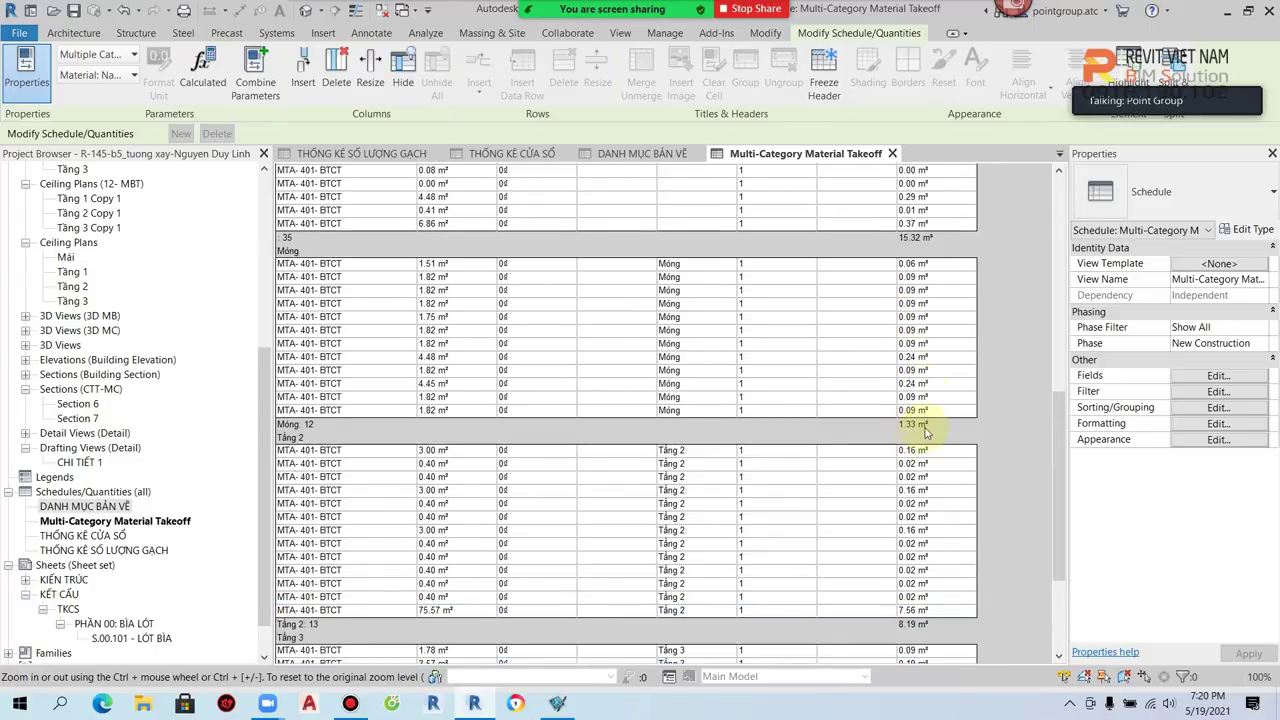
scroll(926, 432, "up", 5)
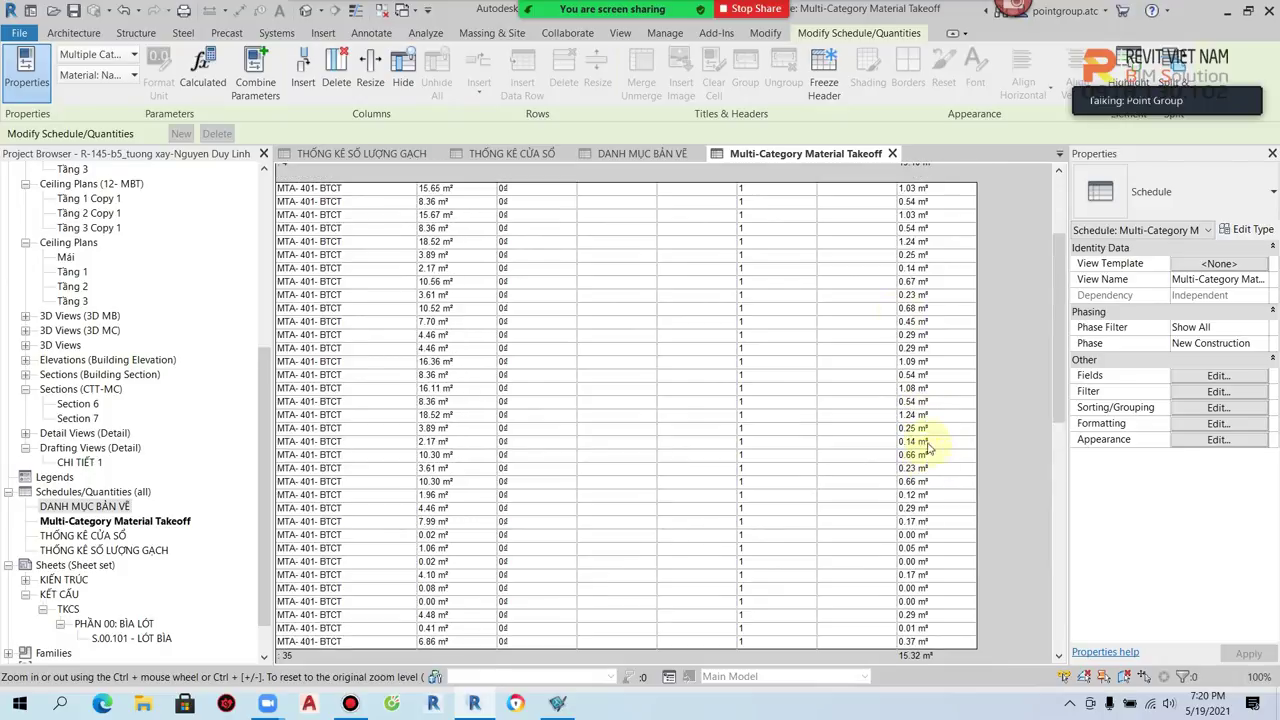
scroll(905, 440, "up", 1)
scroll(445, 310, "up", 1)
scroll(400, 290, "up", 2)
left_click(296, 390)
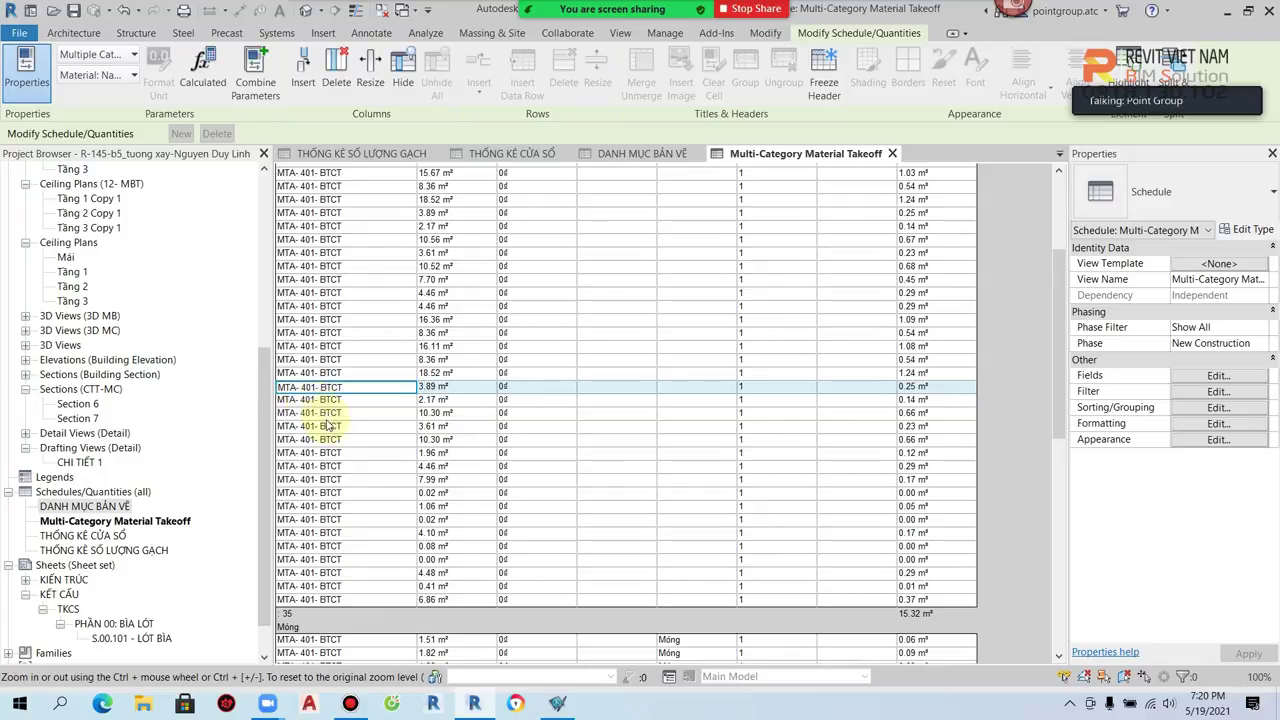
scroll(336, 392, "up", 3)
scroll(336, 392, "up", 2)
left_click(328, 338)
left_click(309, 263)
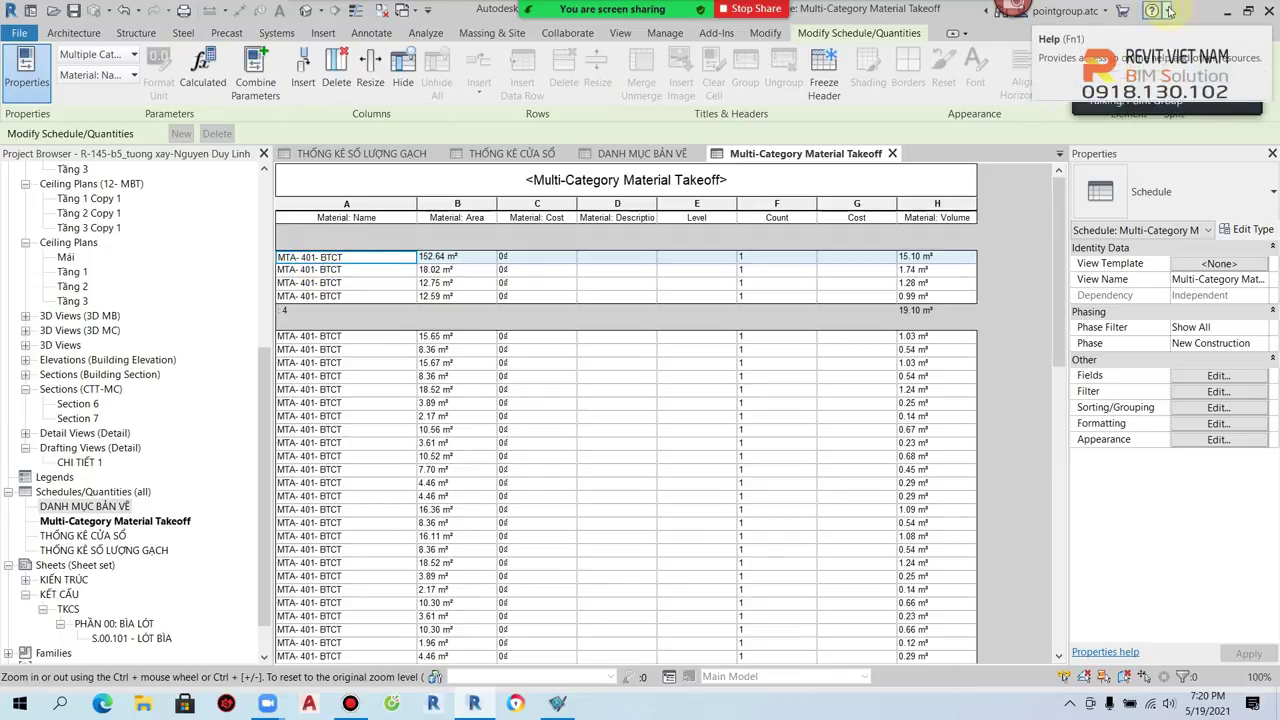
Step: Highlight the 152.64 m² row in the model, locating the FR-120-BTCT roof
left_click(1125, 63)
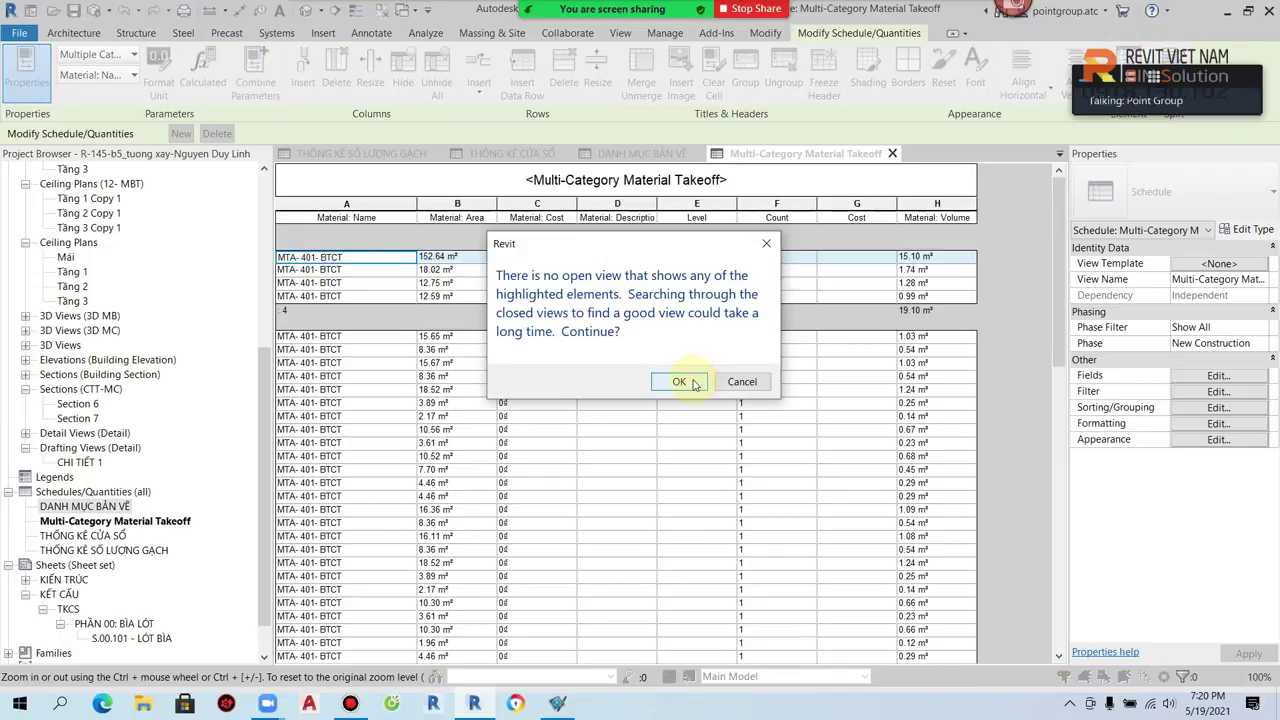
left_click(683, 383)
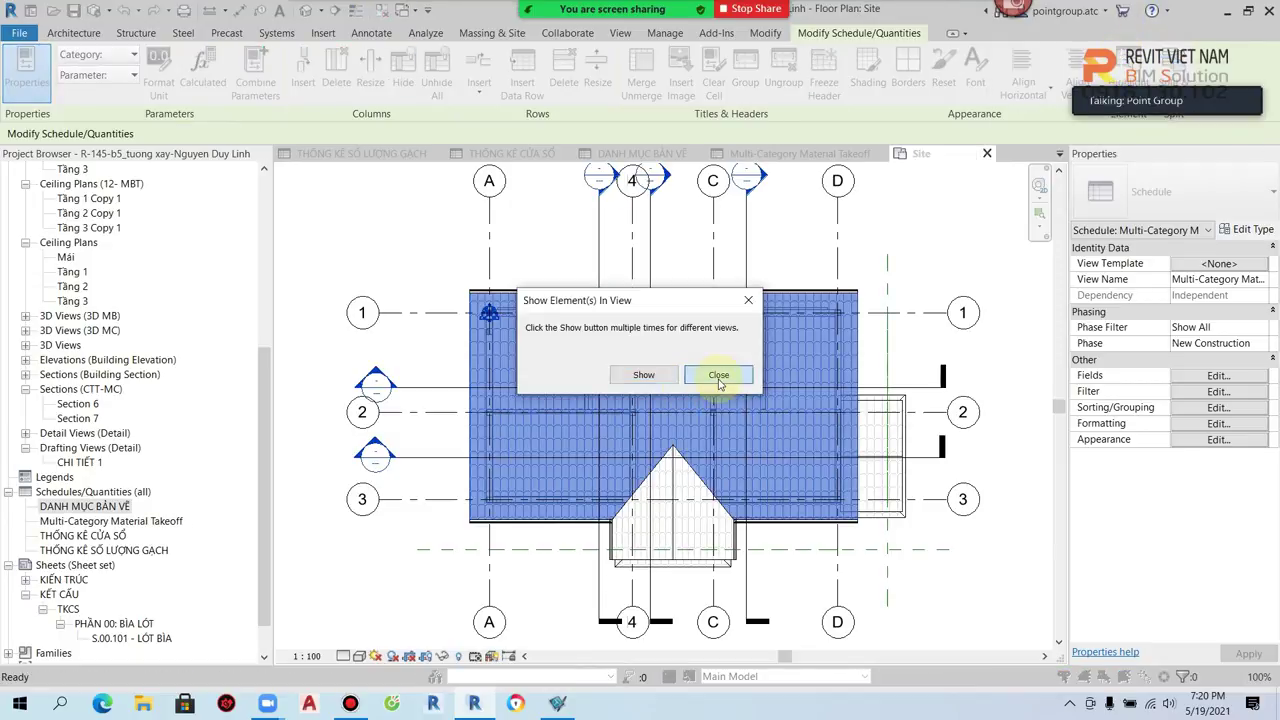
left_click(719, 376)
scroll(760, 365, "up", 4)
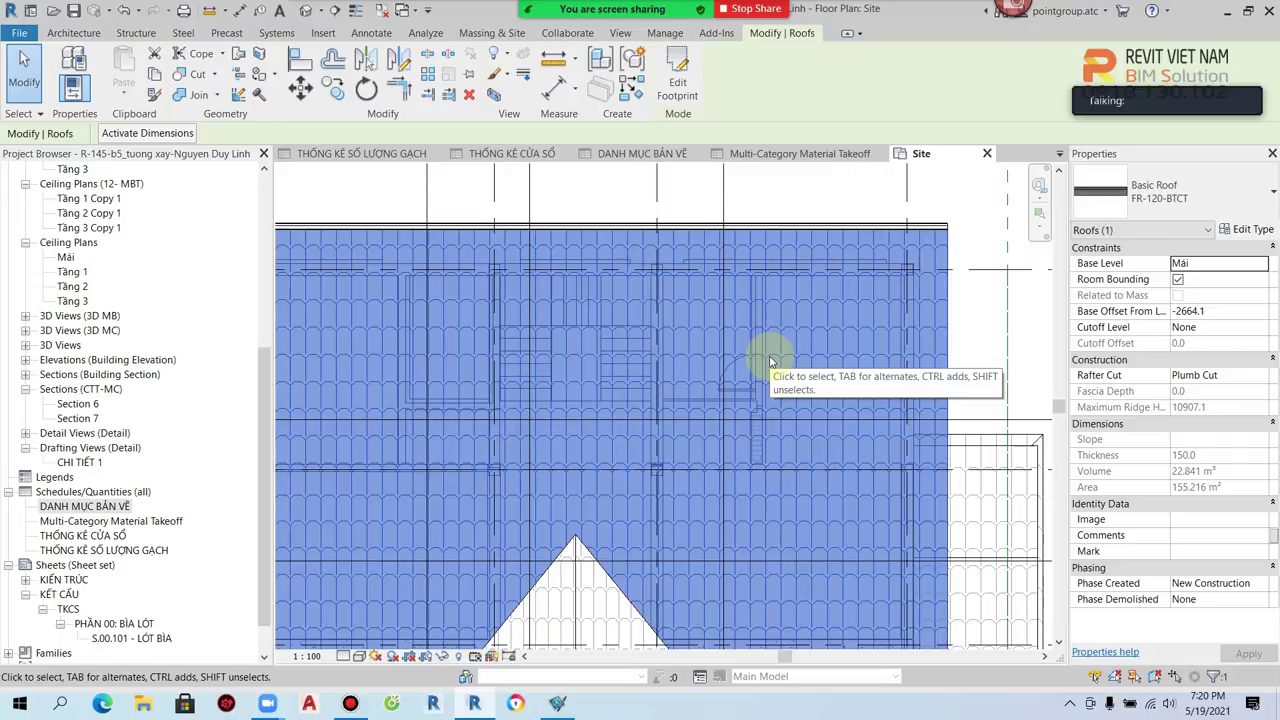
scroll(770, 362, "down", 5)
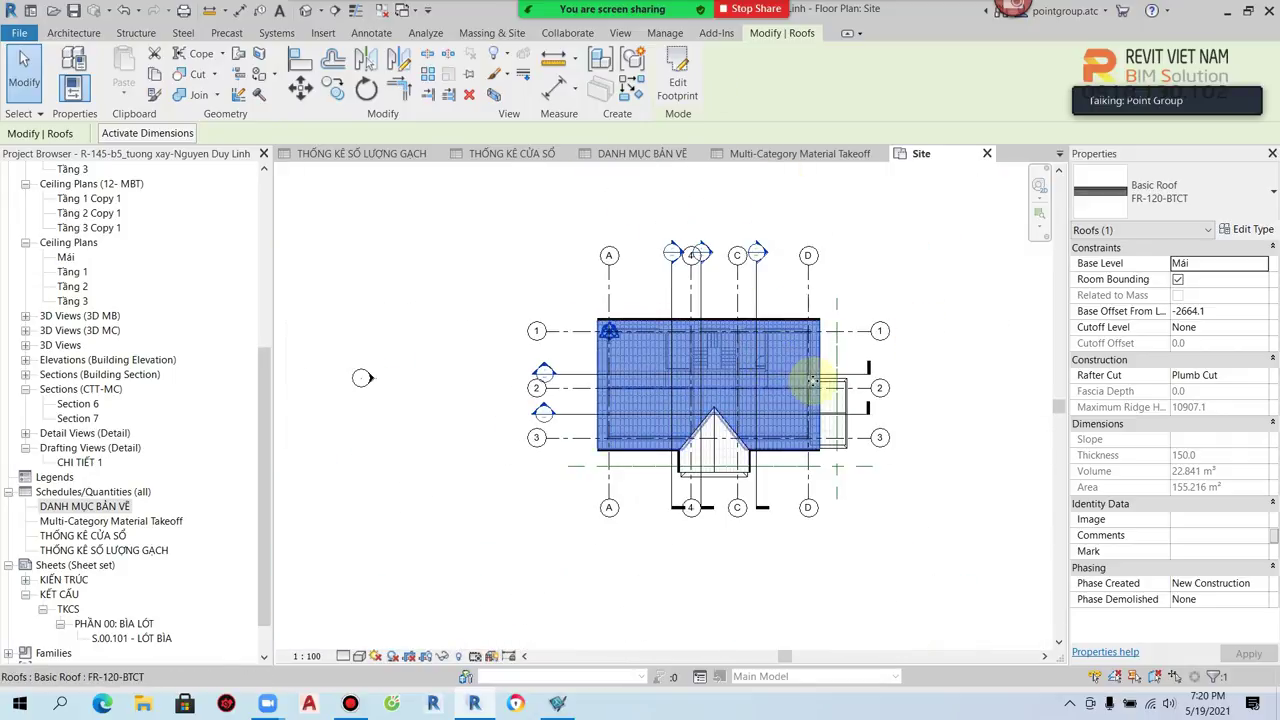
scroll(810, 378, "down", 2)
Step: Close all views except the Site plan, reopen the takeoff, and select the 0.02 m² row
left_click(381, 10)
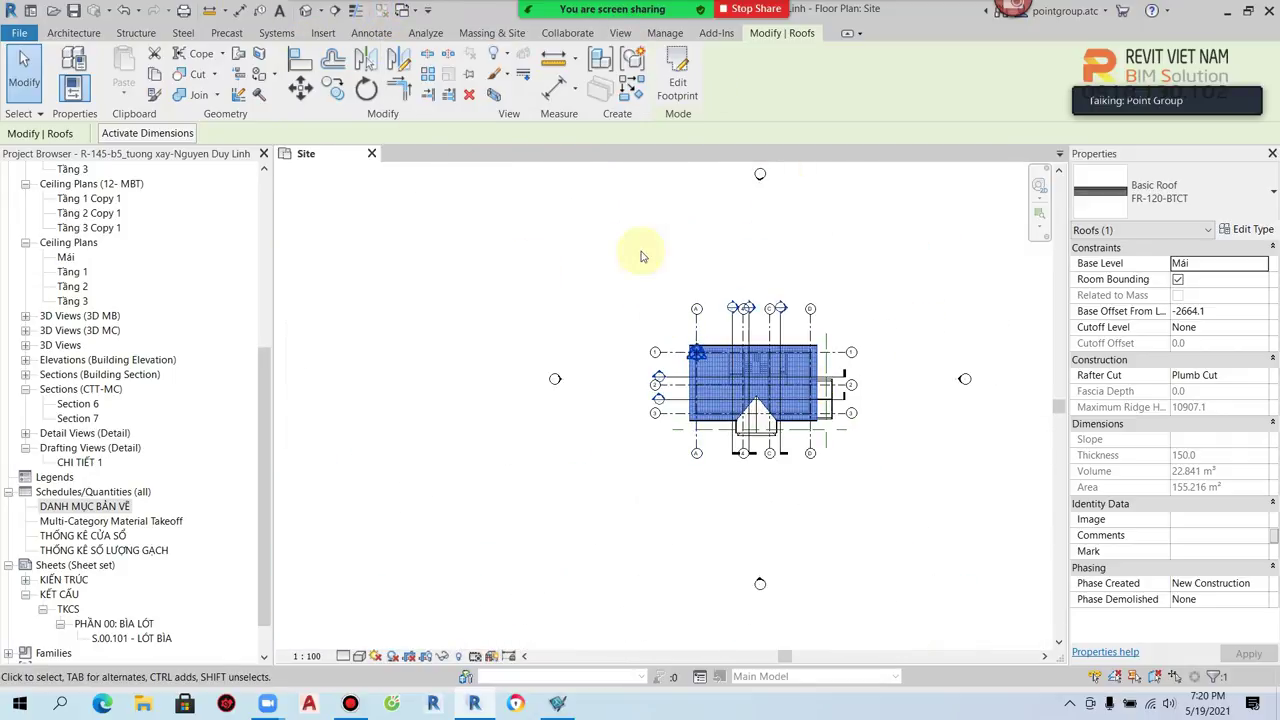
double_click(160, 521)
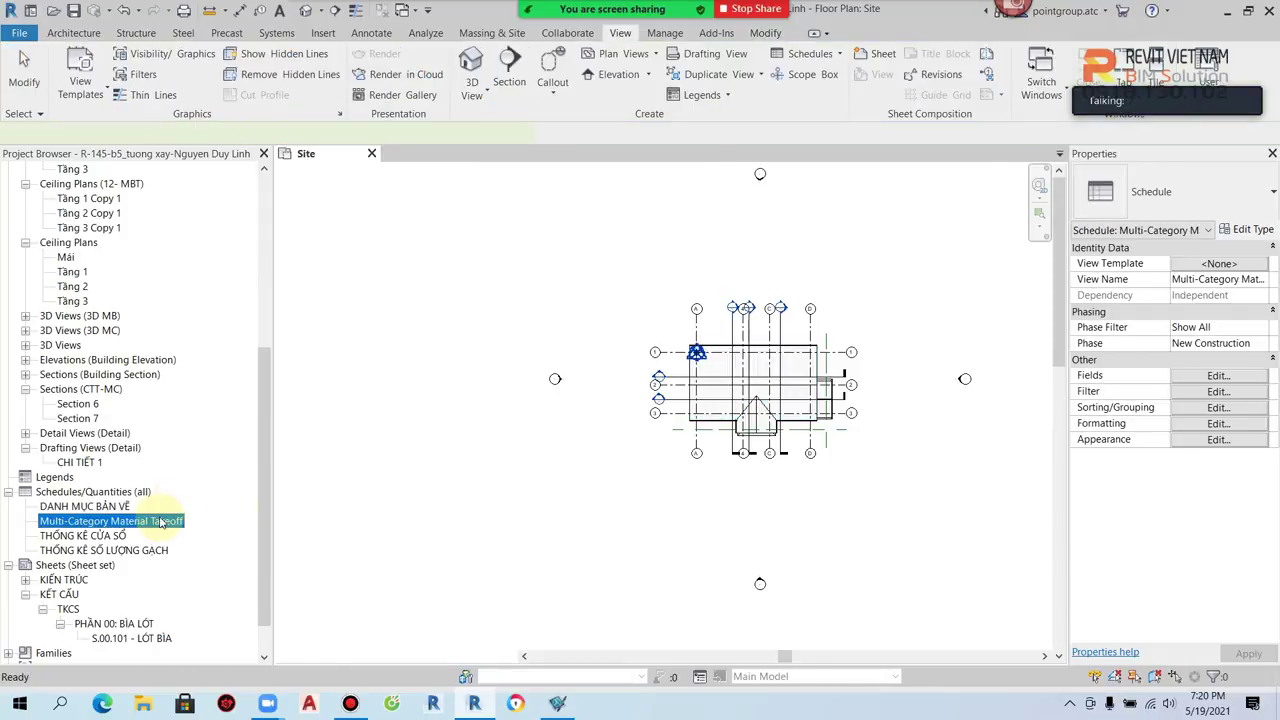
scroll(517, 408, "down", 5)
left_click(336, 520)
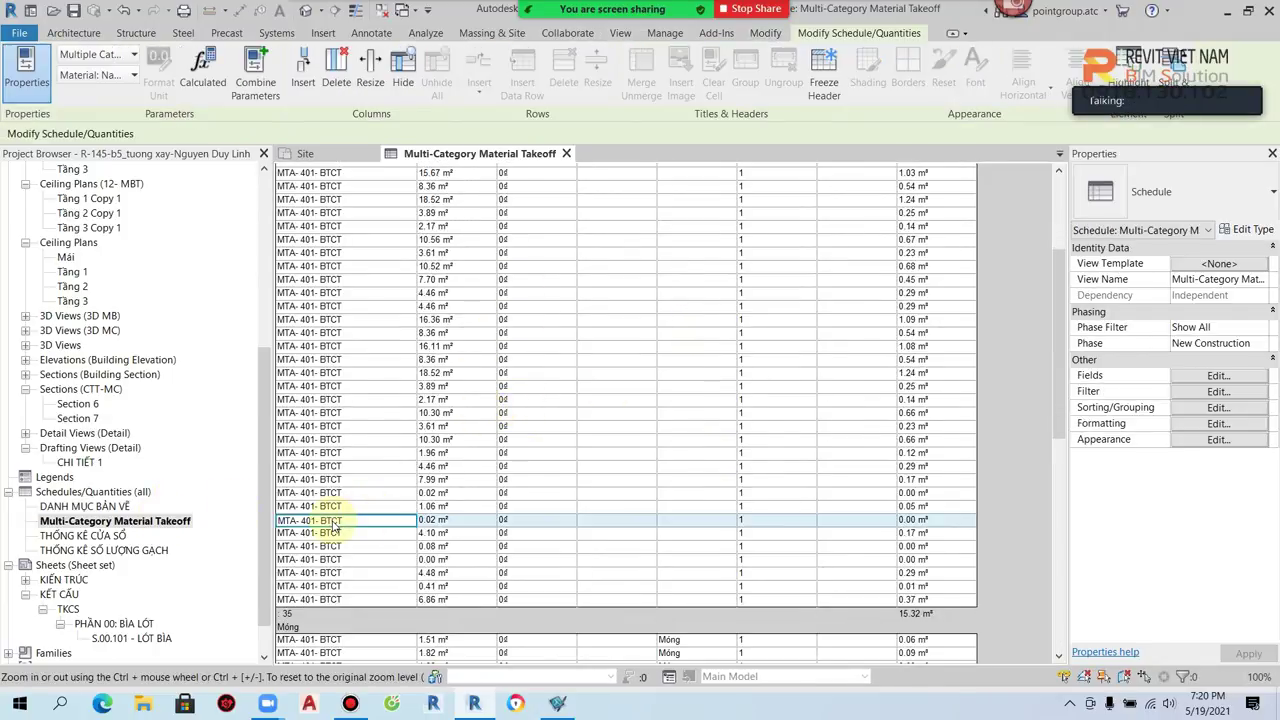
left_click(322, 550)
left_click(325, 533)
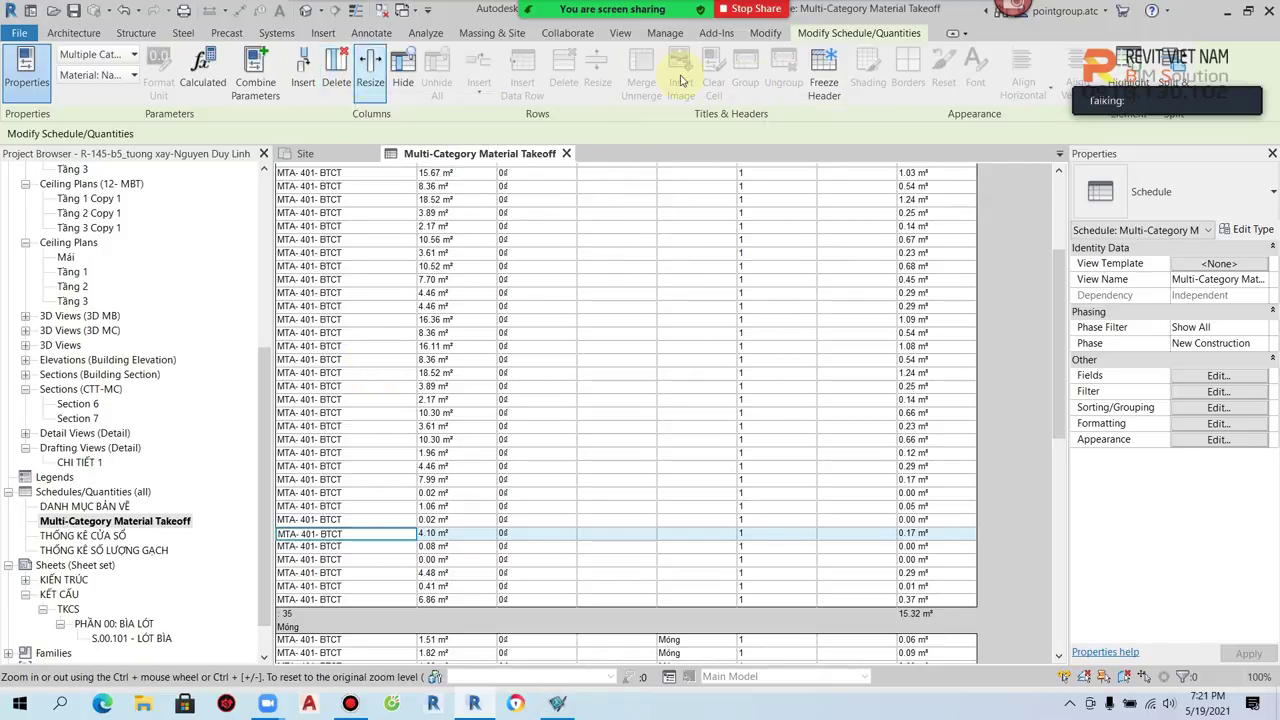
left_click(1140, 65)
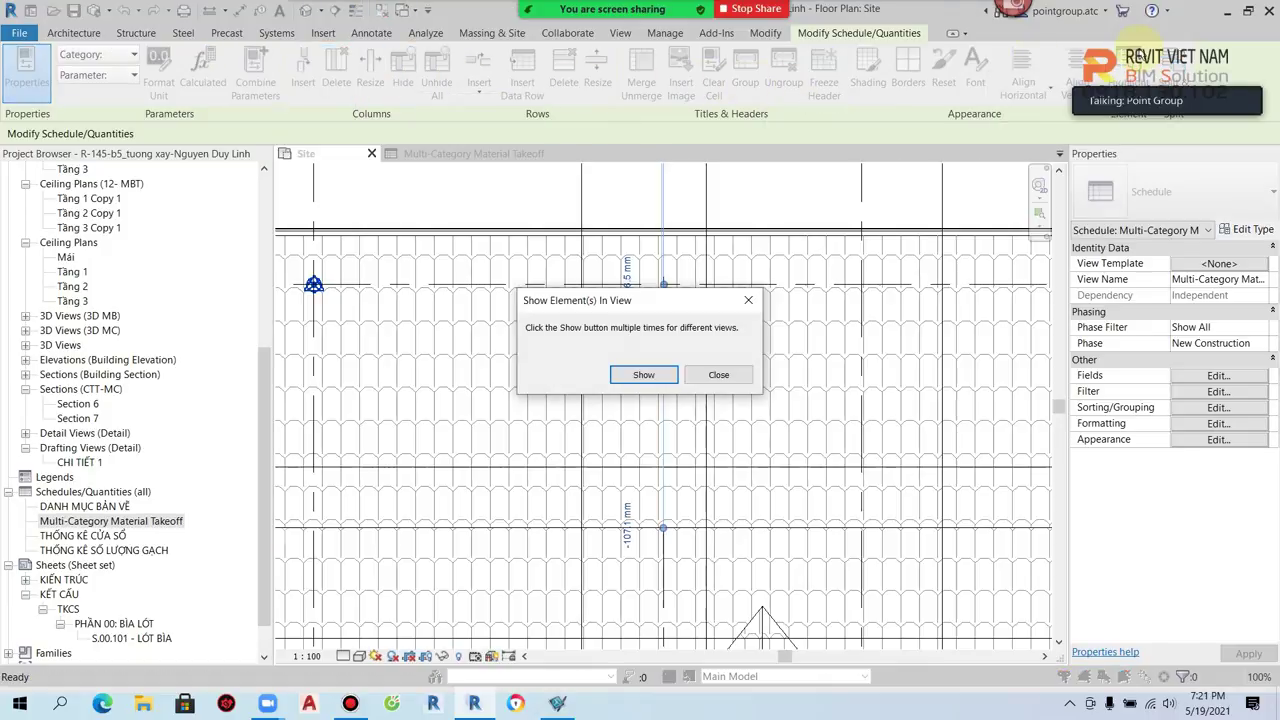
left_click(719, 374)
scroll(731, 380, "down", 2)
scroll(694, 360, "up", 3)
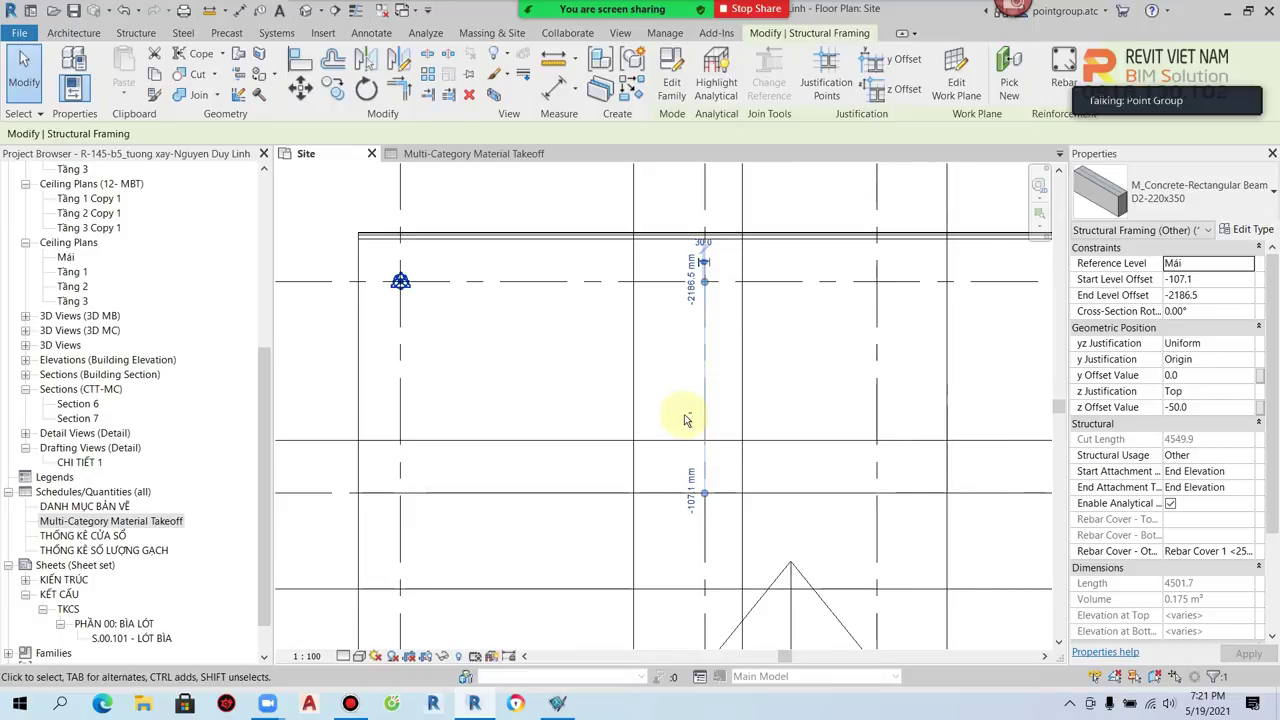
scroll(686, 414, "up", 1)
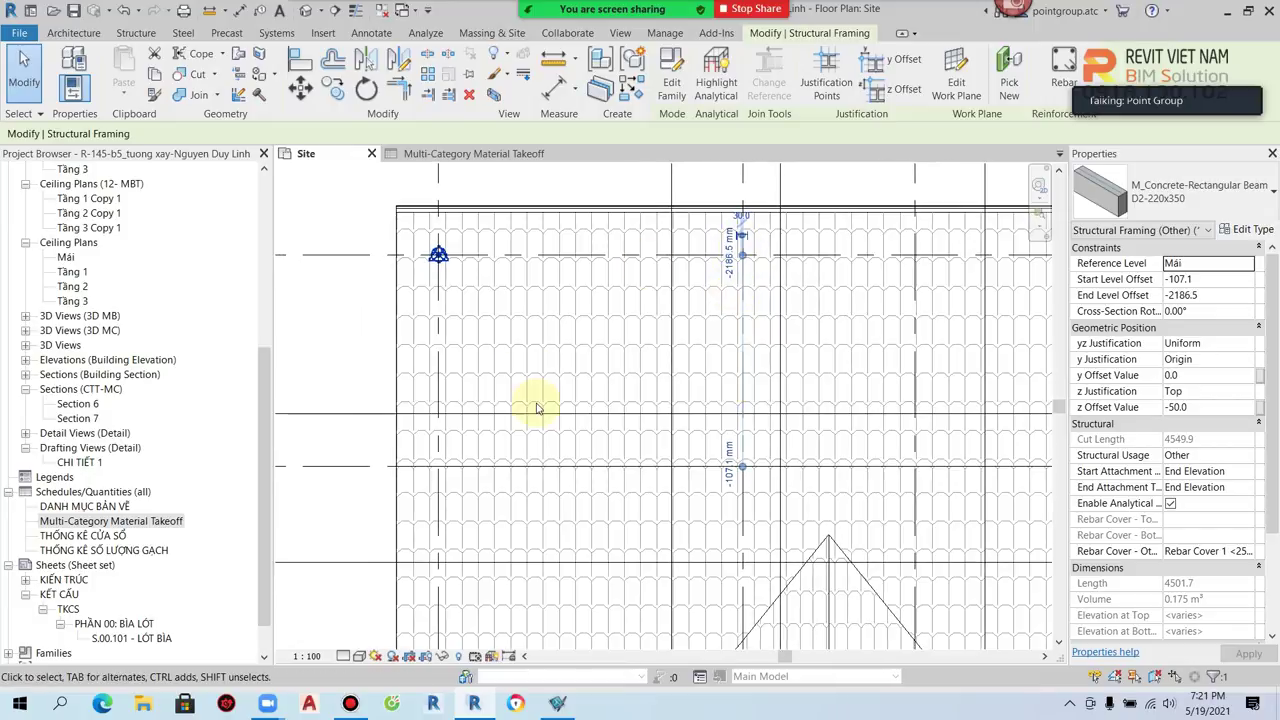
scroll(534, 405, "down", 3)
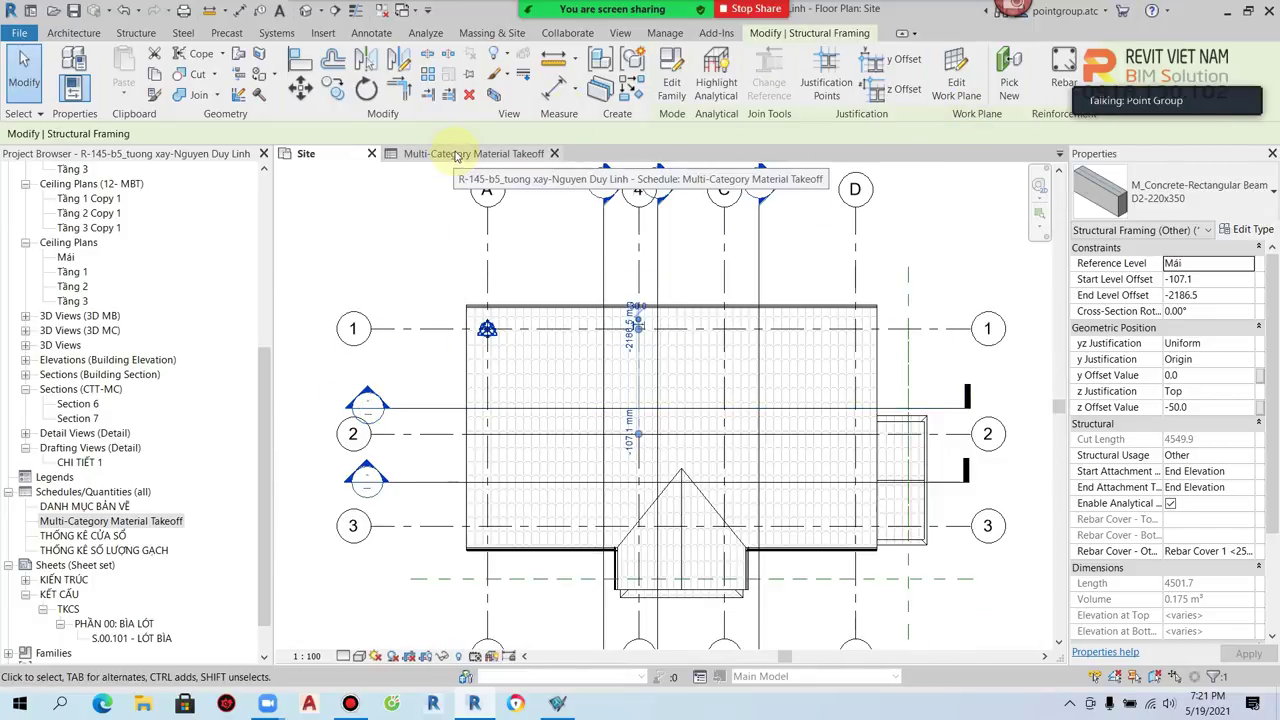
left_click(445, 153)
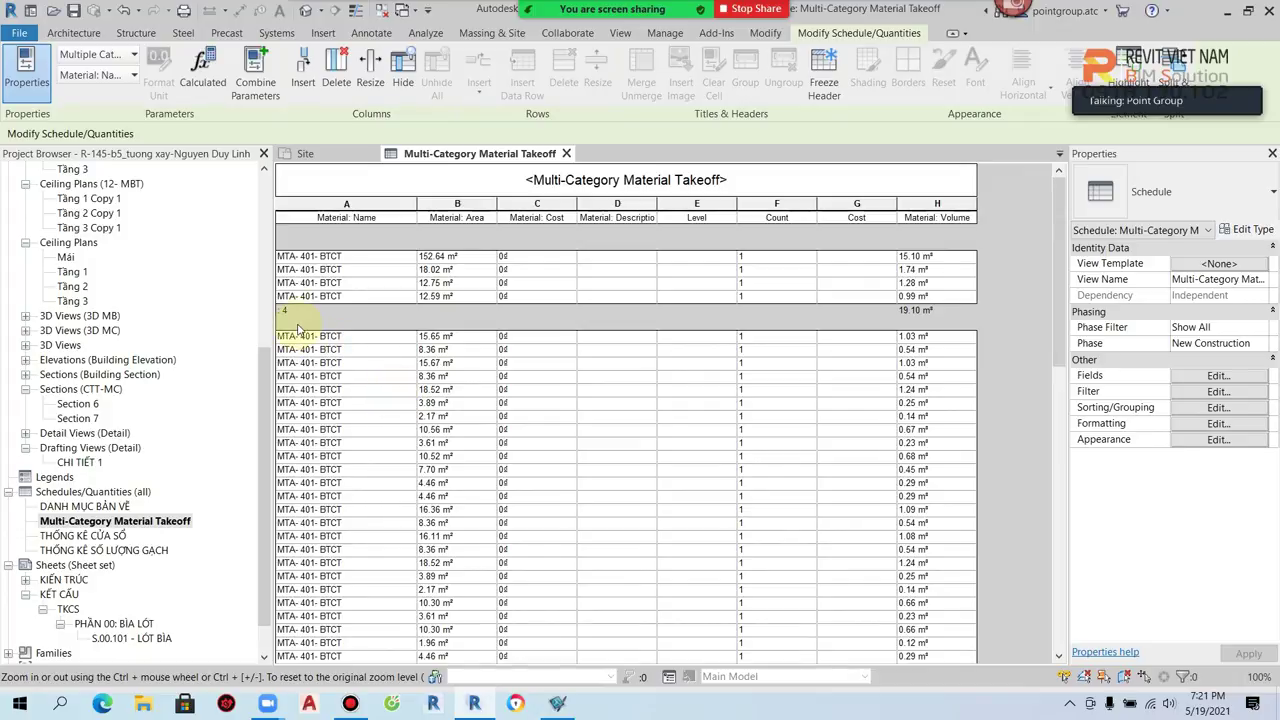
scroll(314, 325, "down", 5)
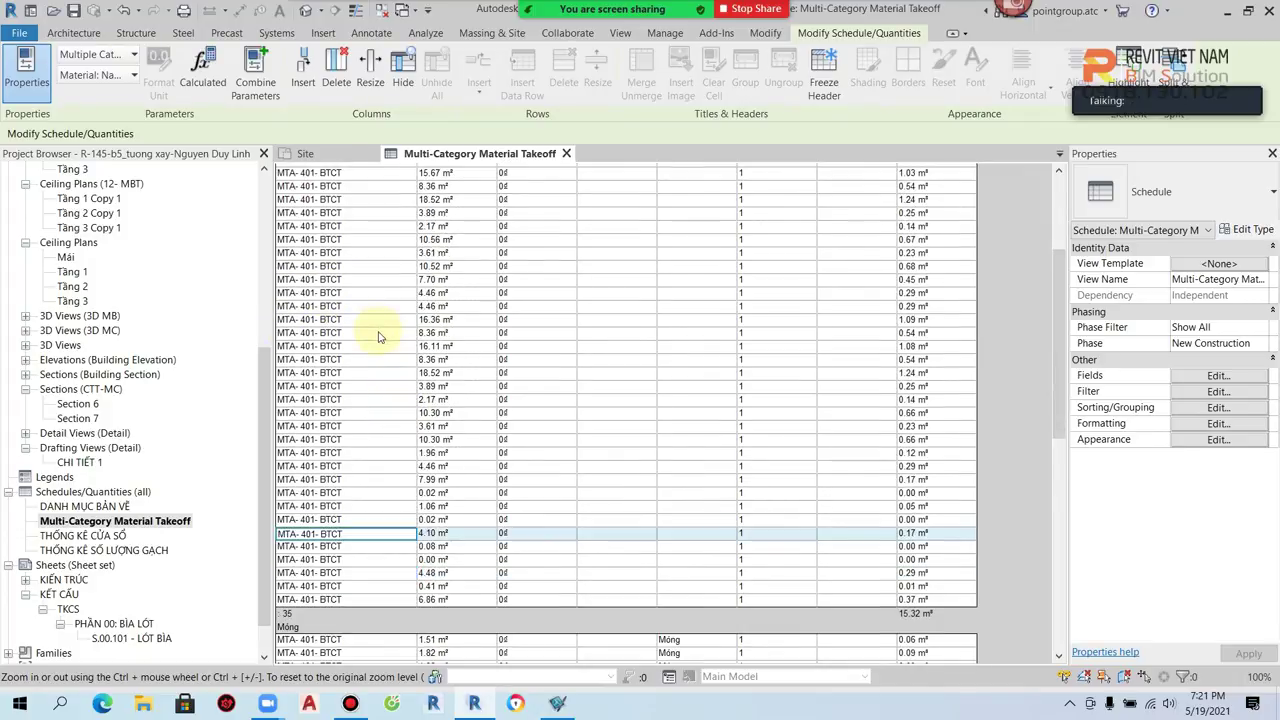
scroll(371, 329, "down", 5)
scroll(320, 503, "down", 4)
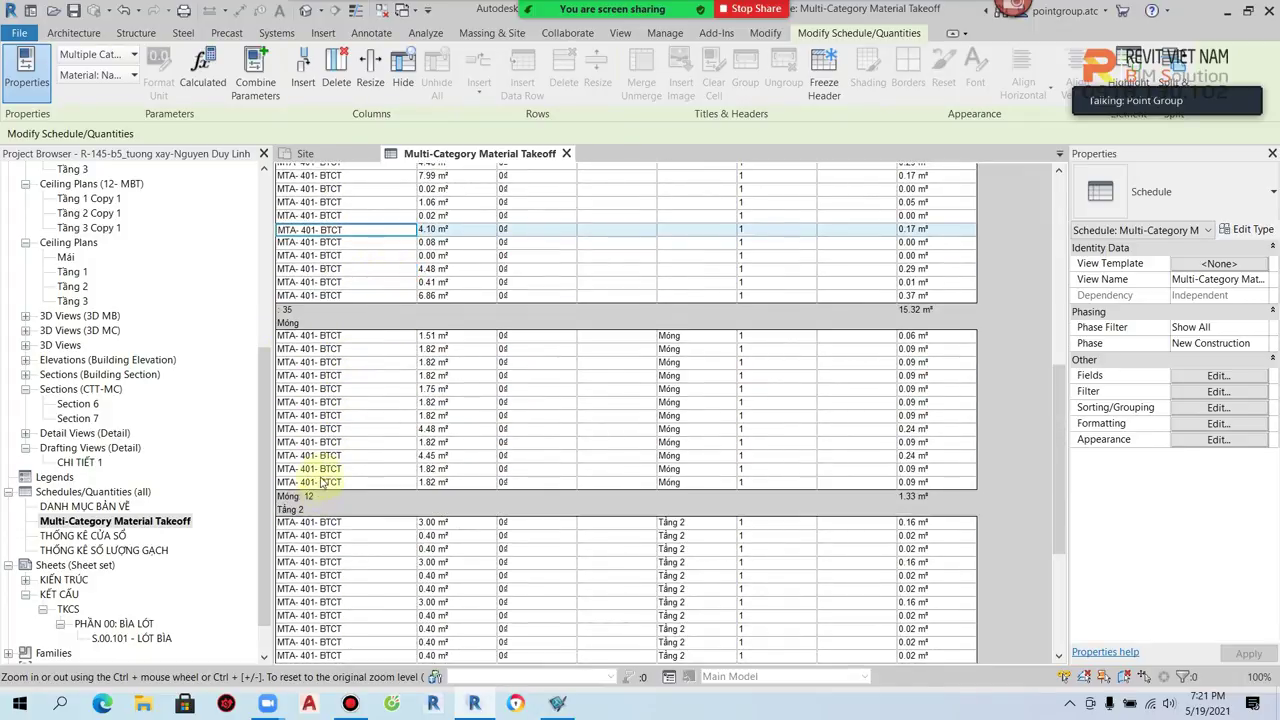
left_click(322, 483)
scroll(334, 445, "up", 5)
scroll(657, 500, "up", 5)
scroll(672, 493, "up", 5)
left_click(712, 349)
left_click(312, 297)
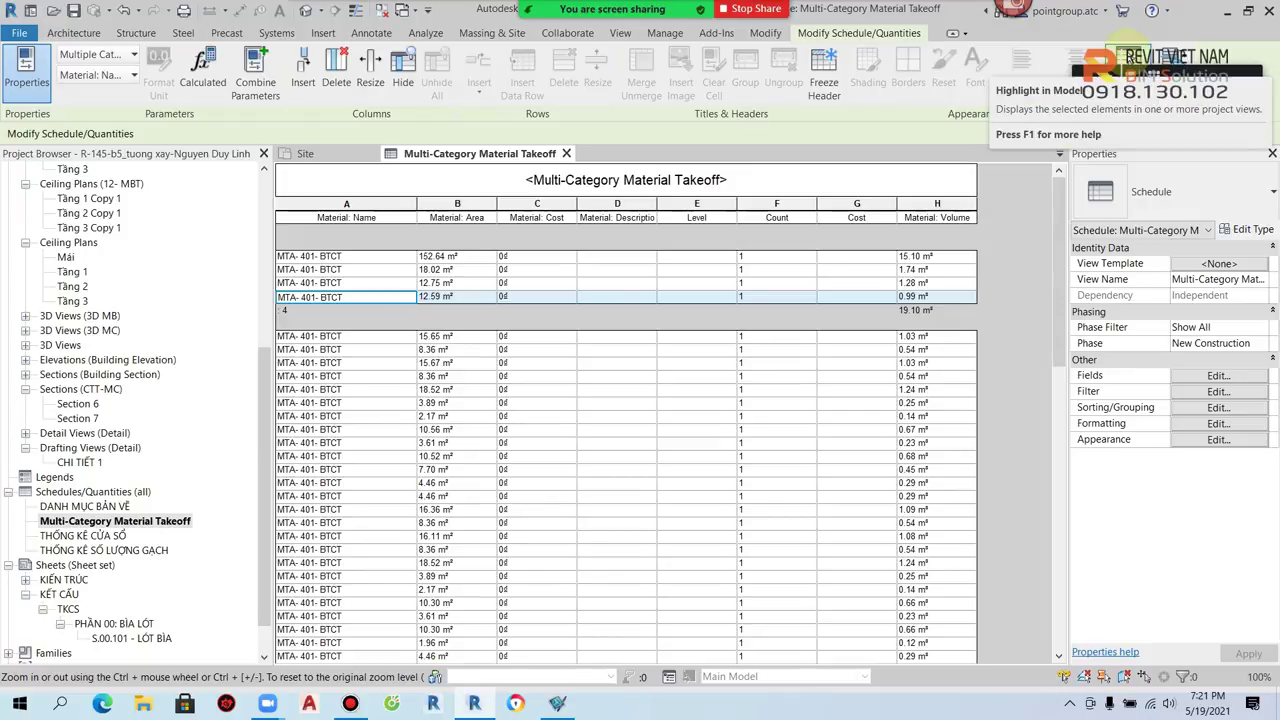
left_click(1140, 70)
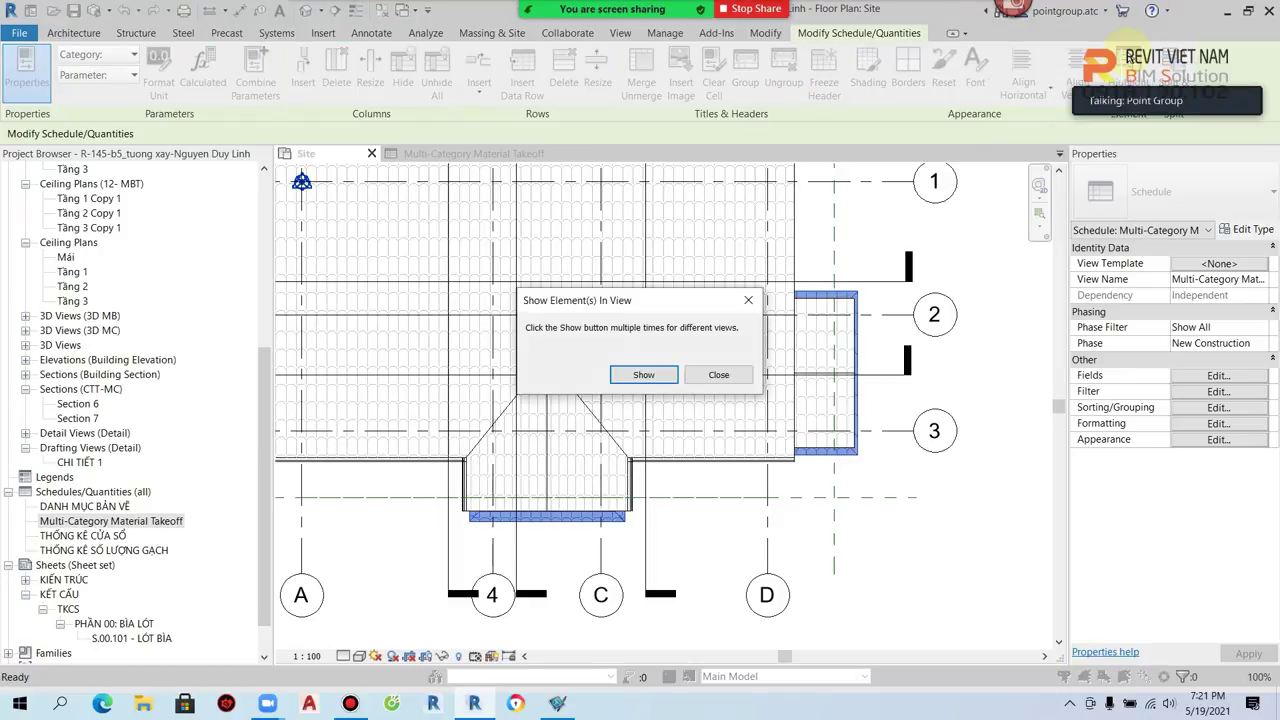
left_click(740, 377)
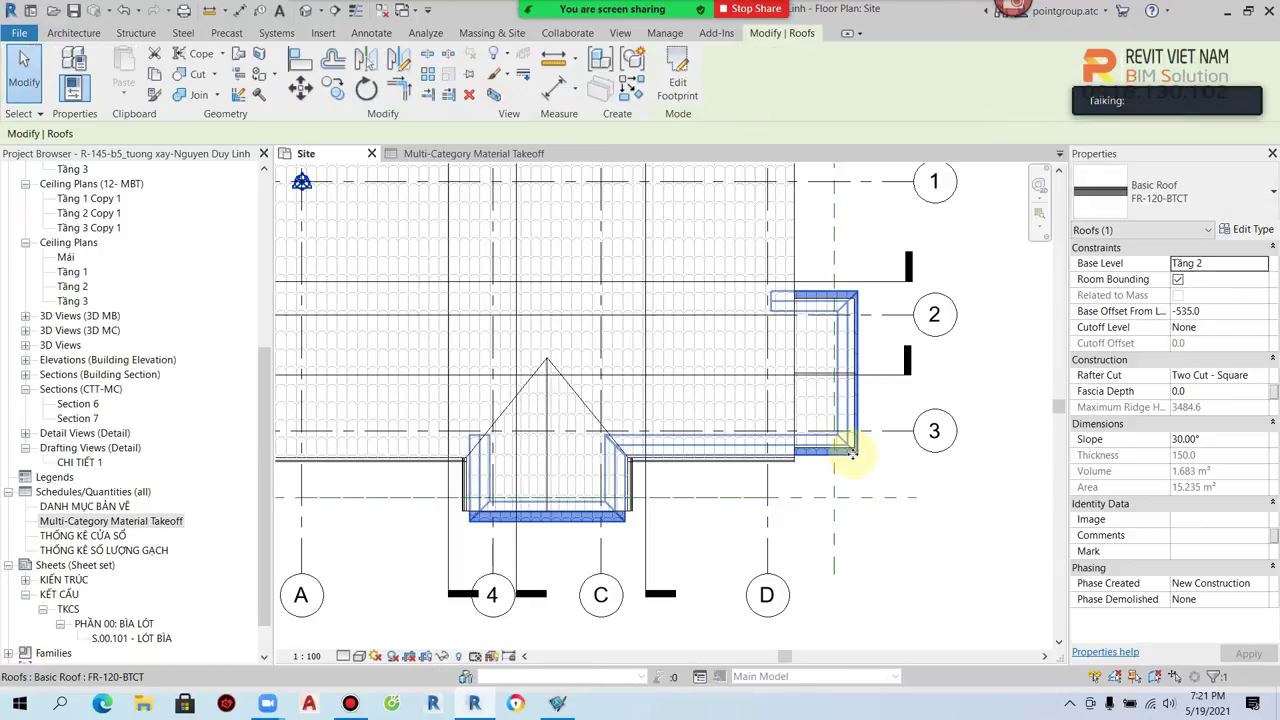
scroll(823, 514, "down", 2)
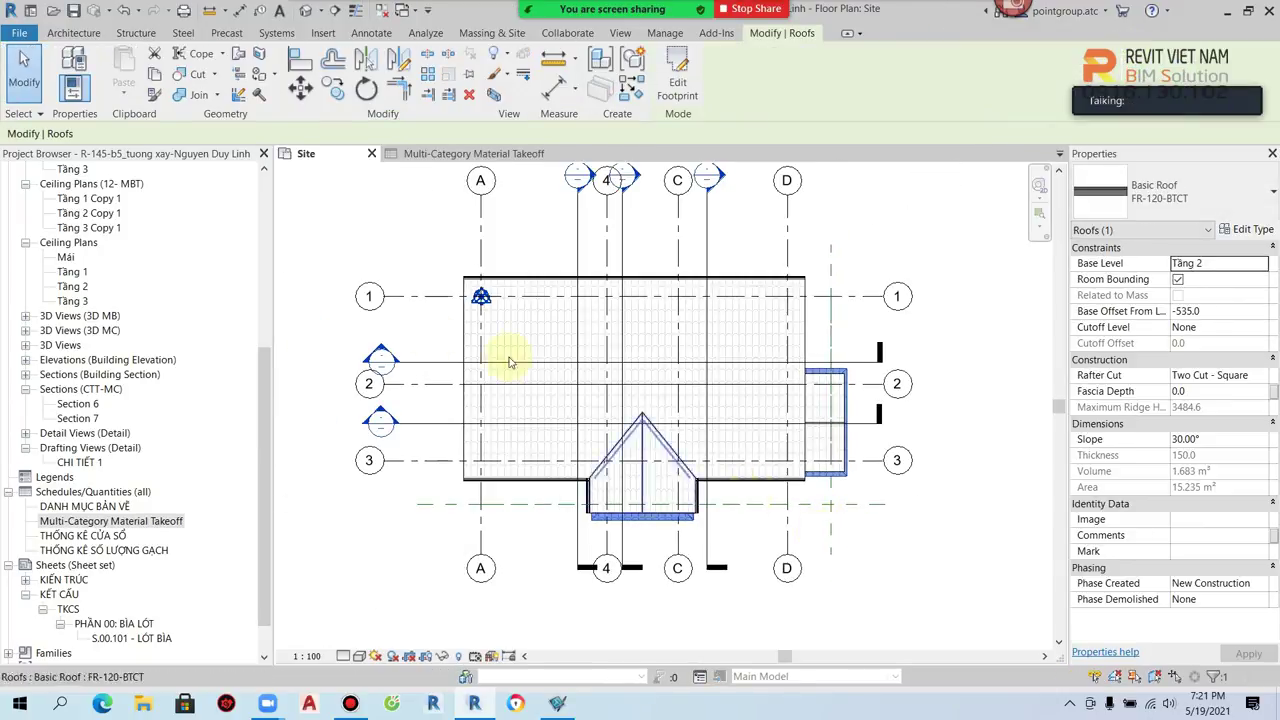
double_click(111, 521)
scroll(537, 447, "down", 10)
scroll(543, 400, "down", 10)
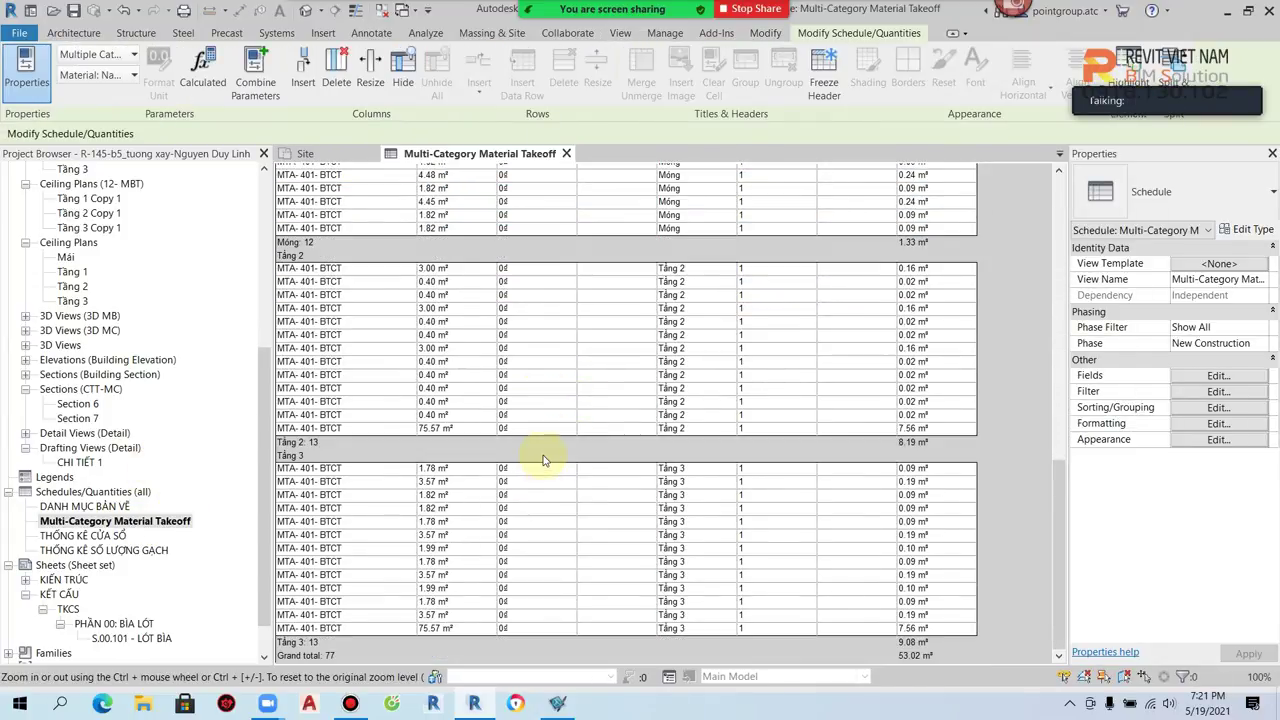
Step: Select rows in the Tầng 3 group, then open the default 3D view of the house
left_click(322, 561)
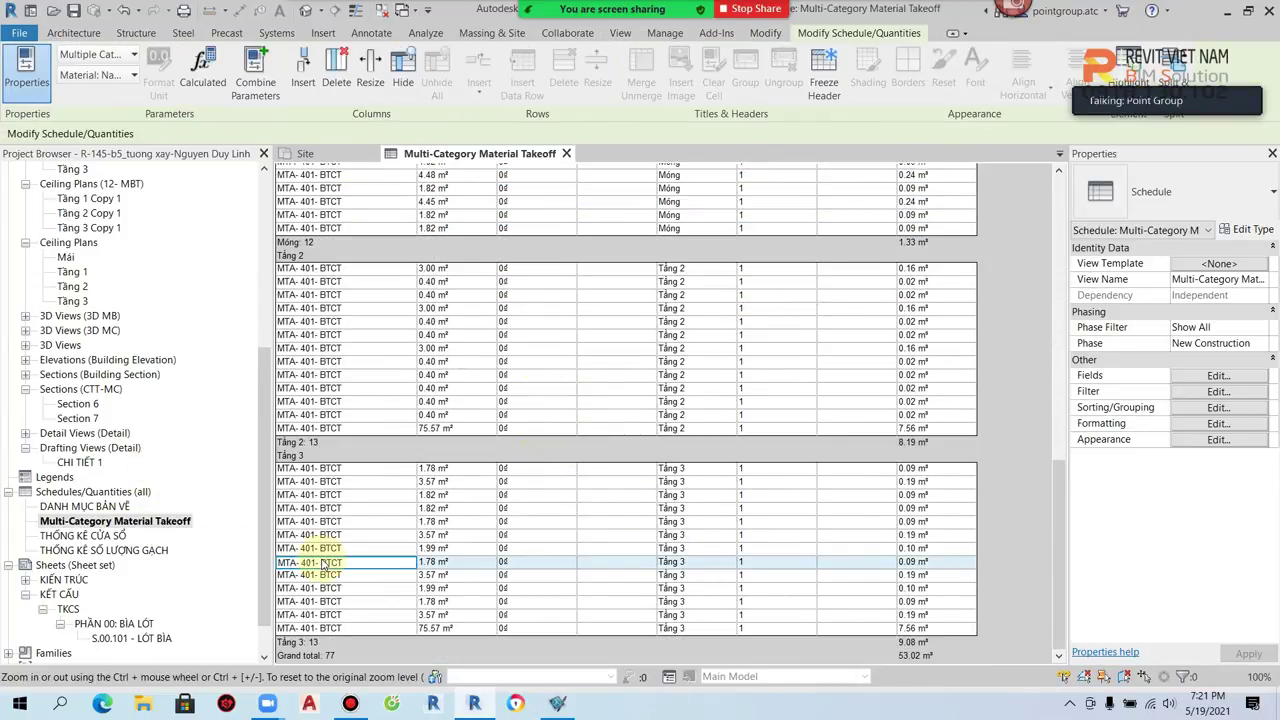
left_click(338, 523)
scroll(355, 512, "up", 5)
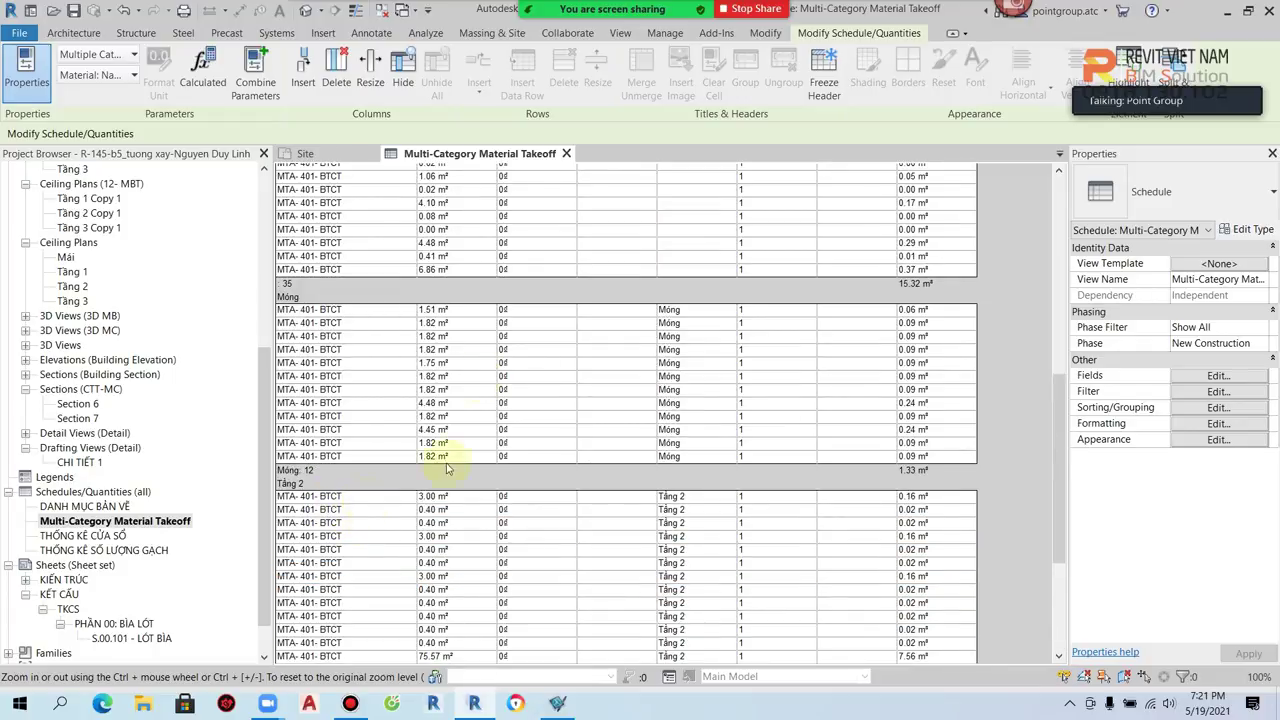
left_click(305, 10)
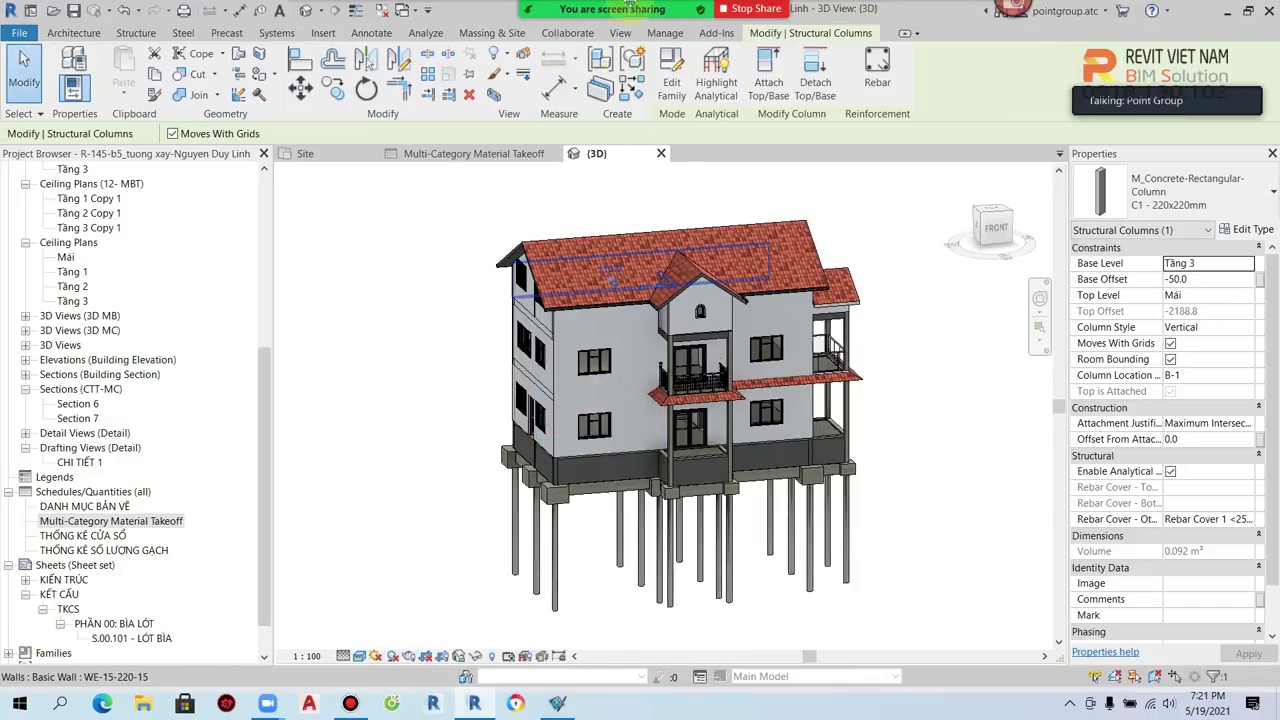
Step: Switch the 3D view to Shaded display and zoom in on the foundation
left_click(359, 656)
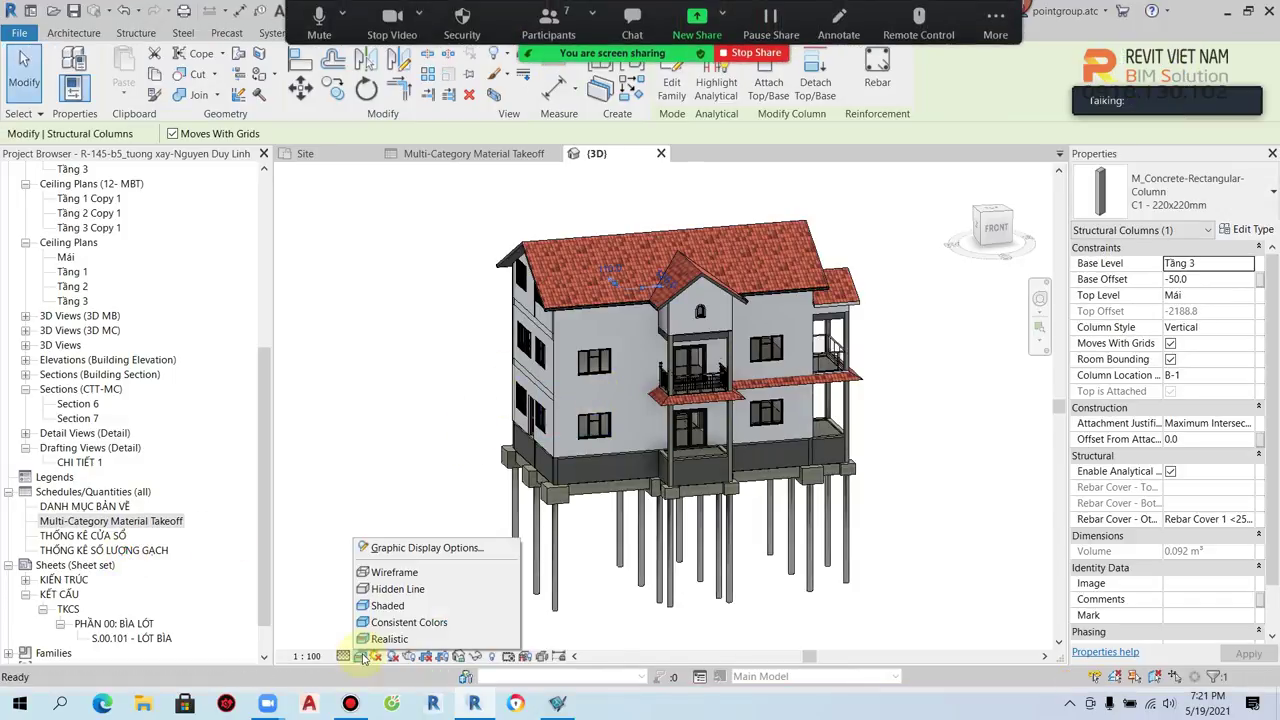
left_click(397, 607)
scroll(600, 550, "up", 3)
scroll(523, 434, "up", 2)
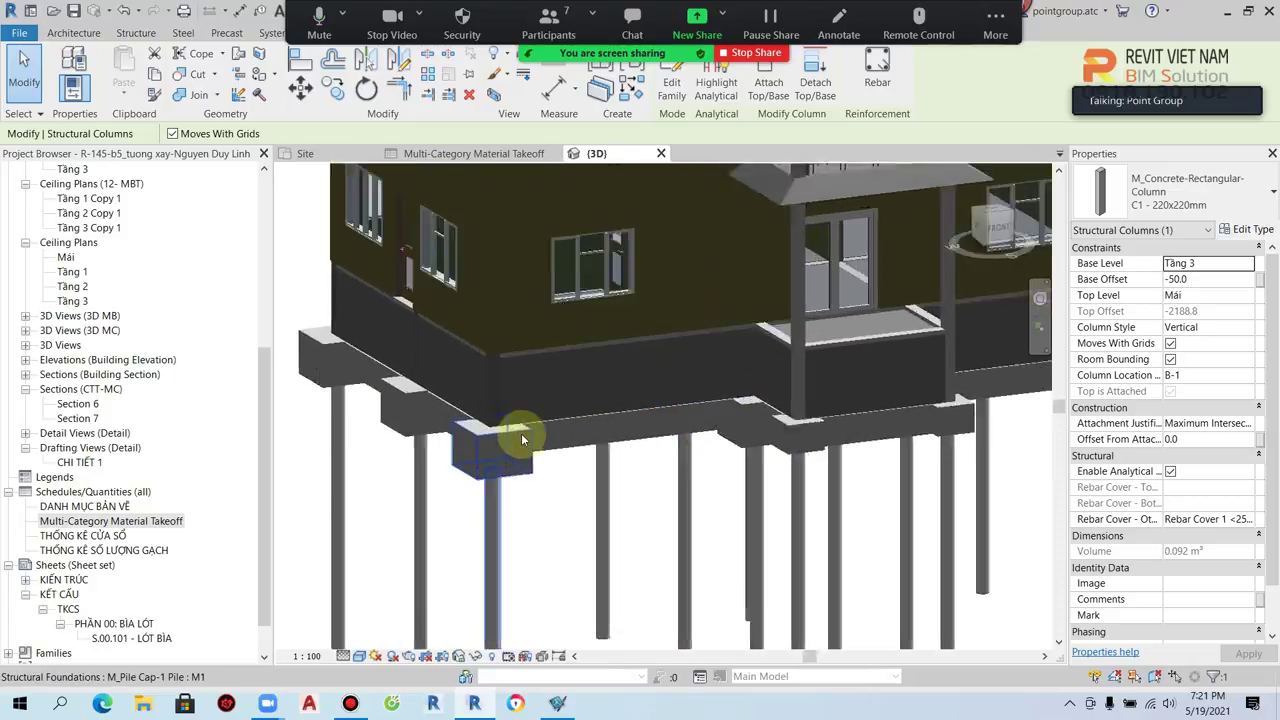
scroll(465, 447, "up", 2)
Step: Check the pile cap's structural material, then open the M_Pile Cap-1 Pile family for editing
left_click(465, 447)
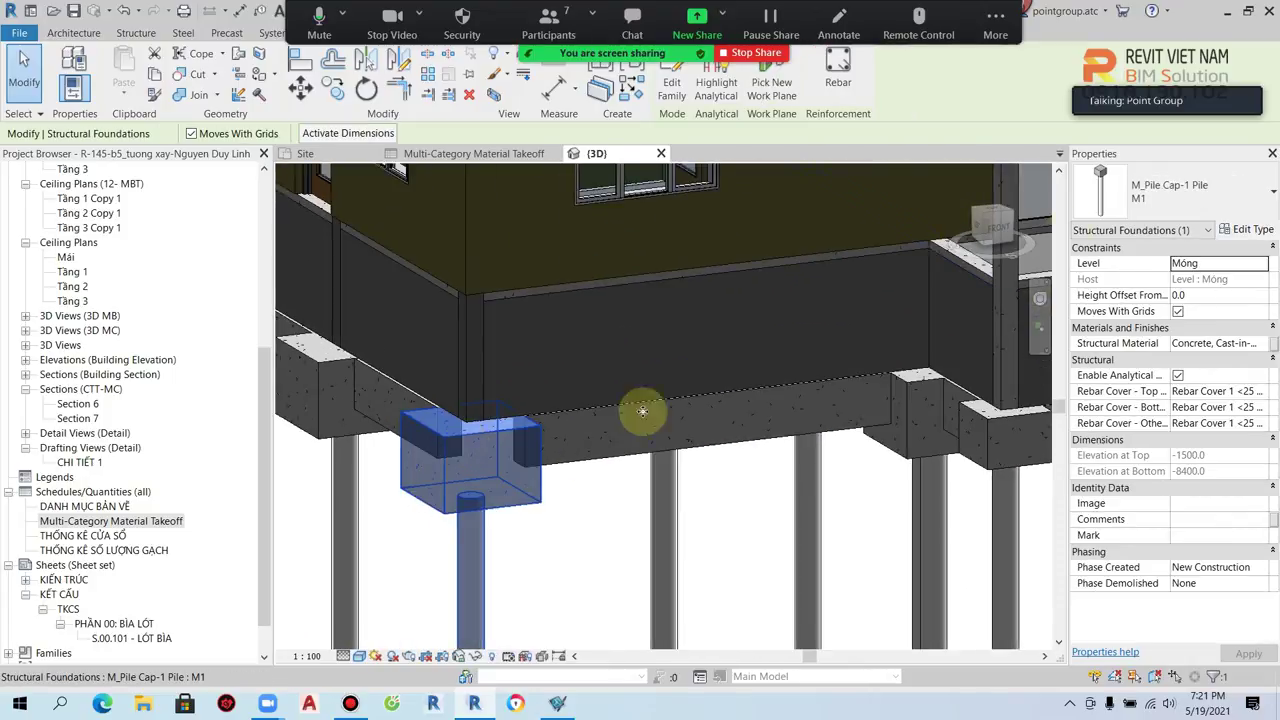
left_click(1262, 345)
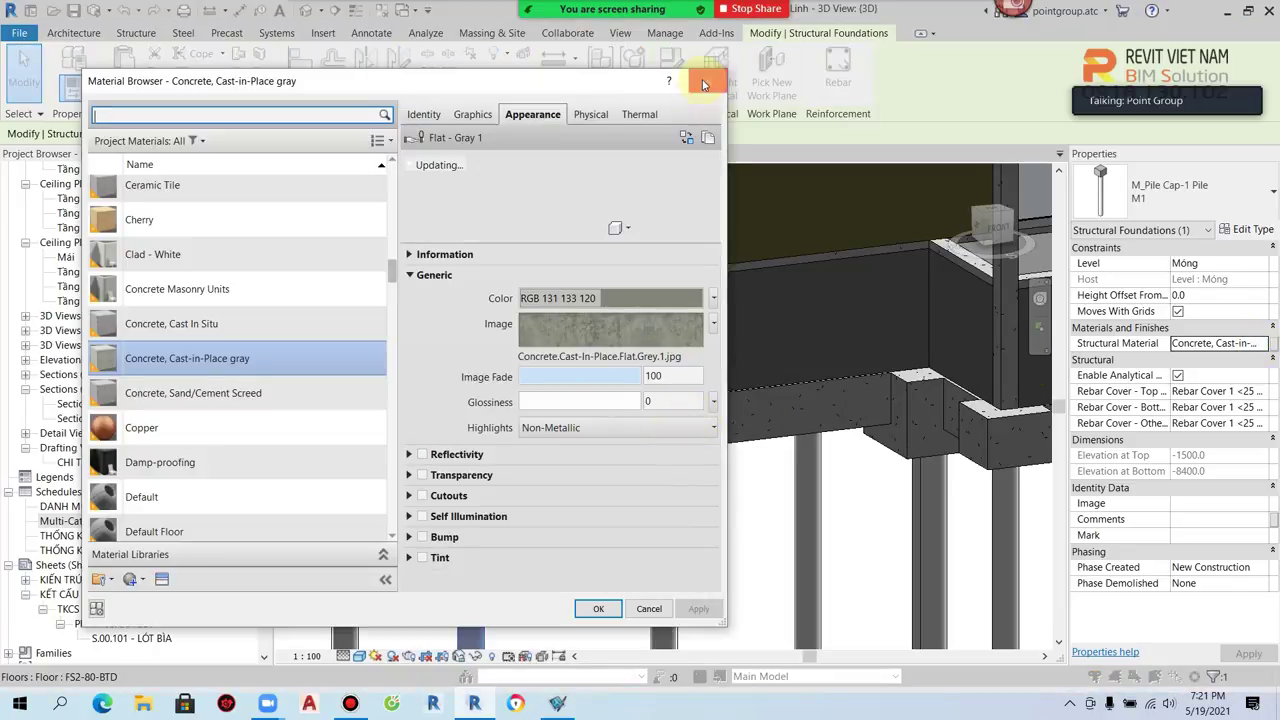
left_click(703, 84)
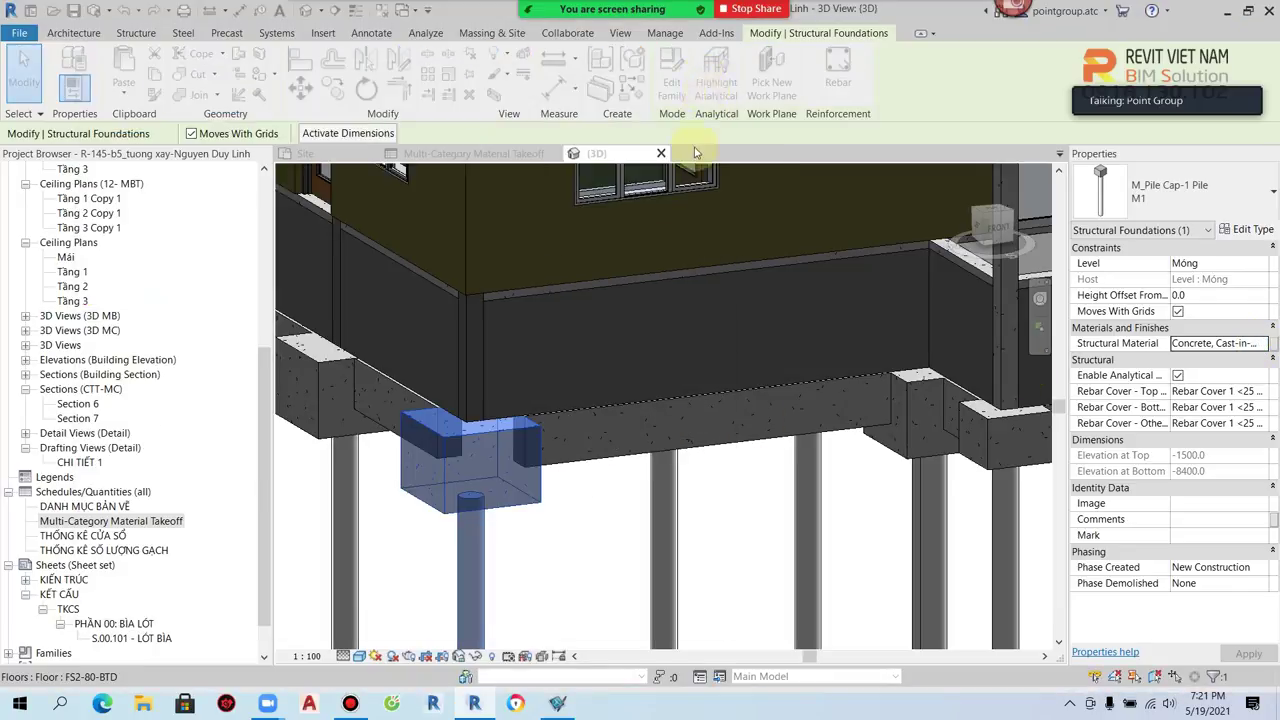
double_click(449, 444)
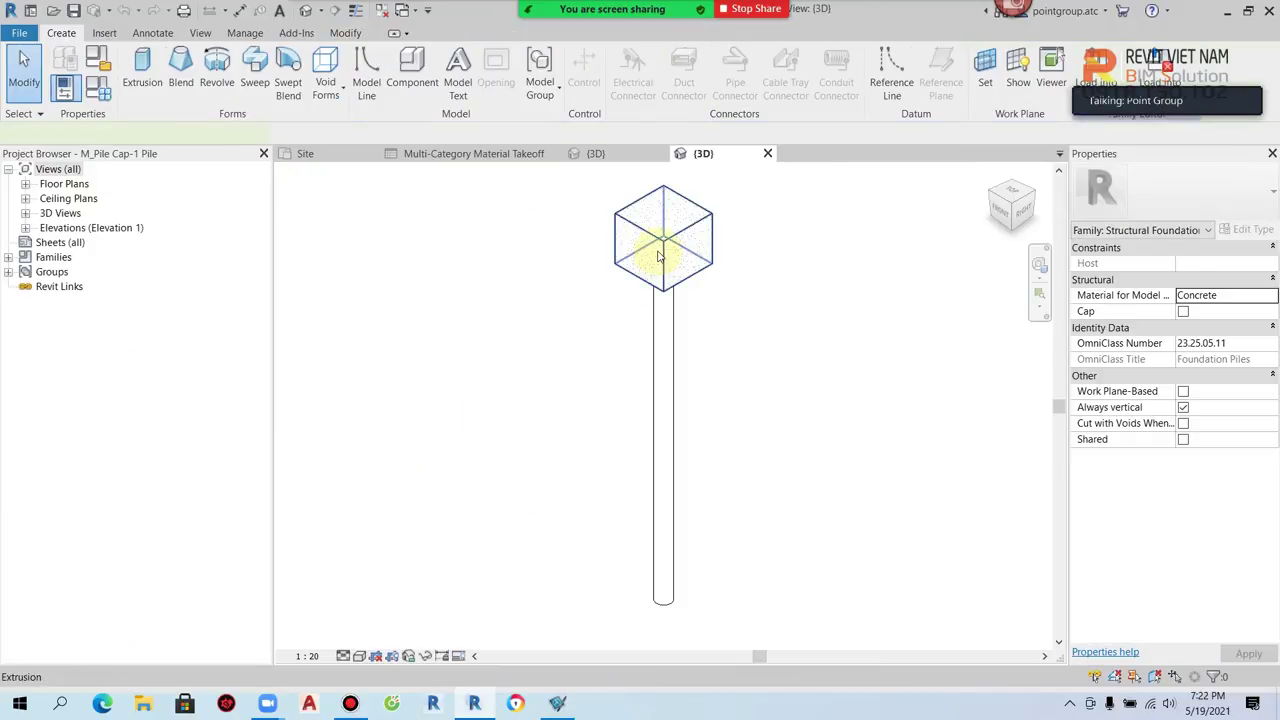
Step: Make the pile cap family's Structural Material a type parameter and load the family into the project
left_click(659, 258)
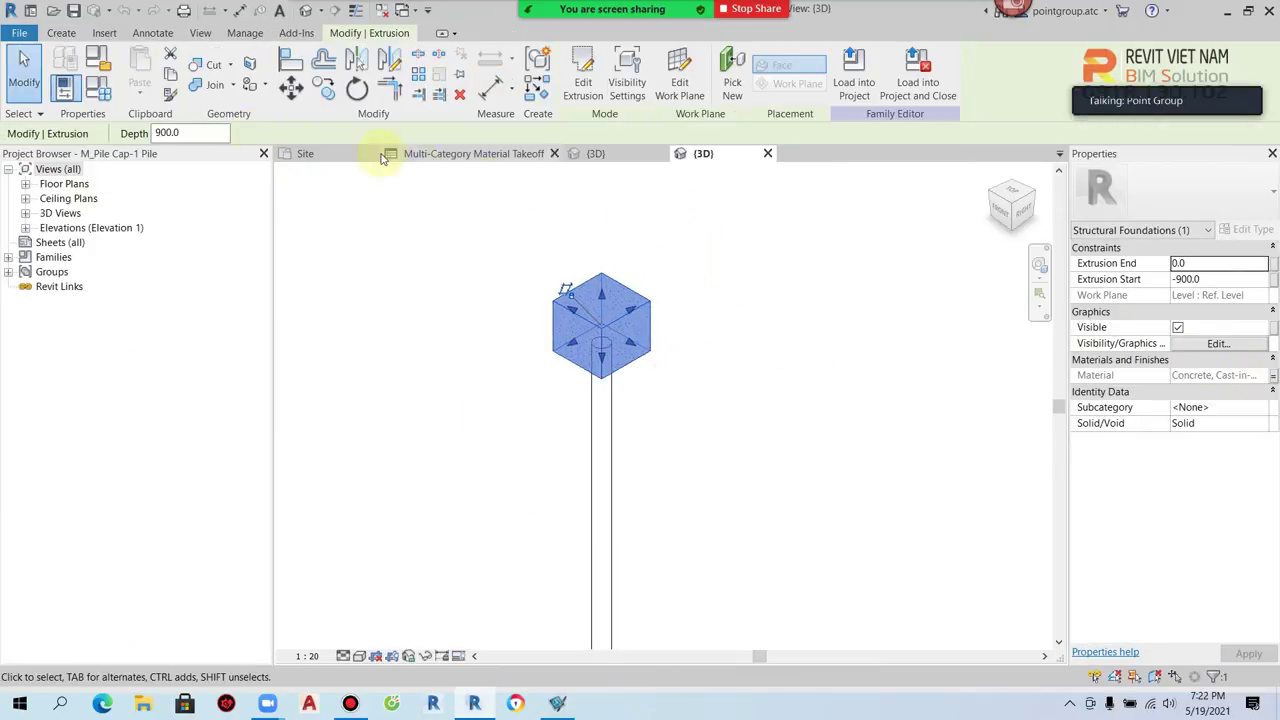
left_click(98, 88)
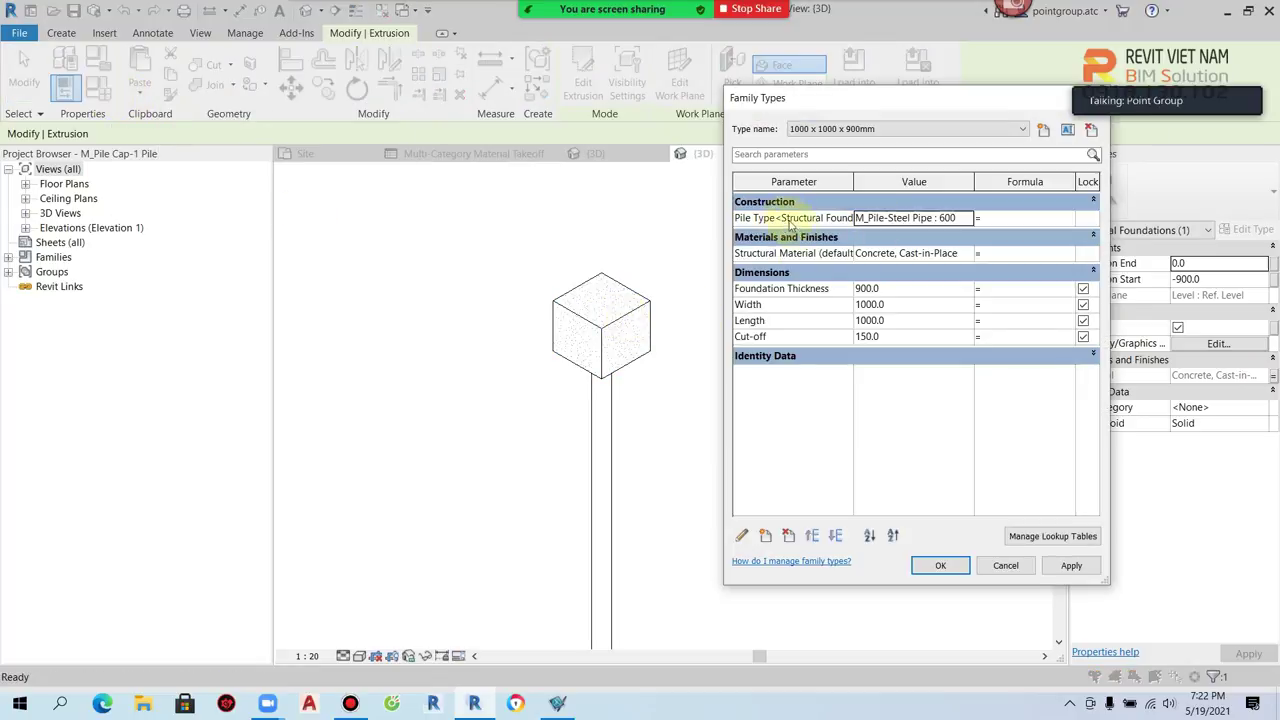
left_click(785, 256)
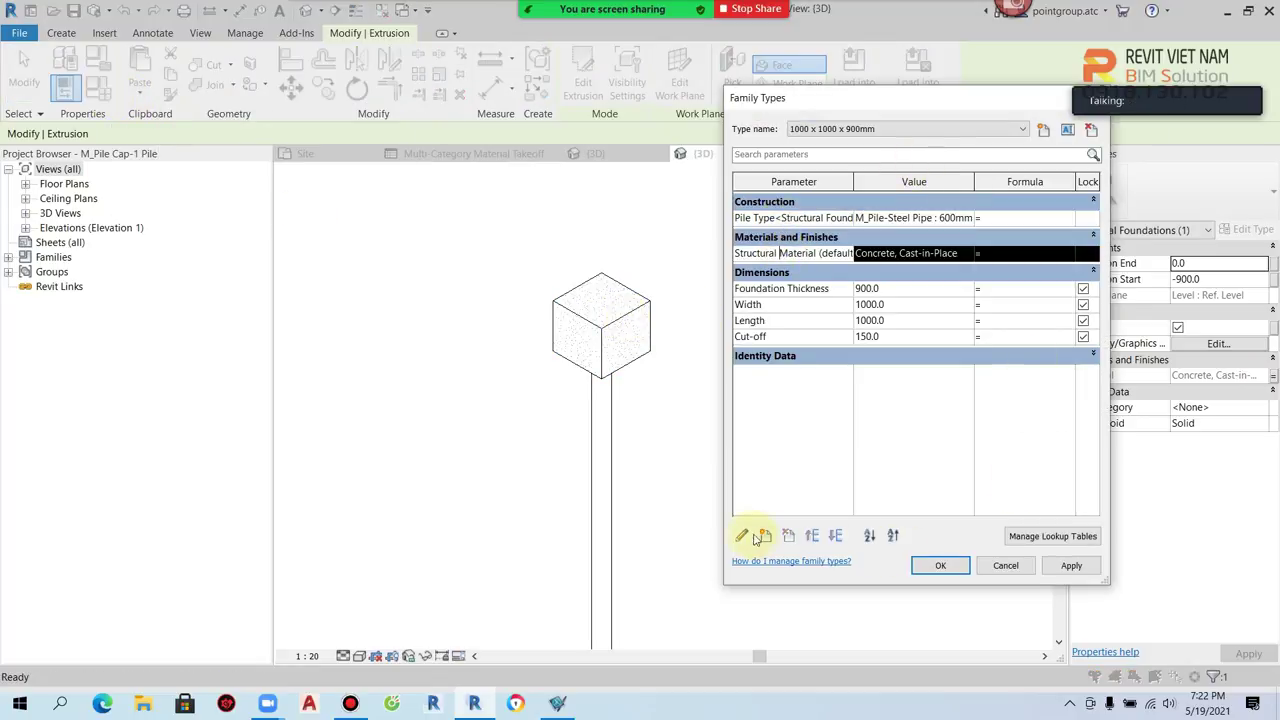
left_click(742, 536)
left_click(938, 359)
left_click(891, 500)
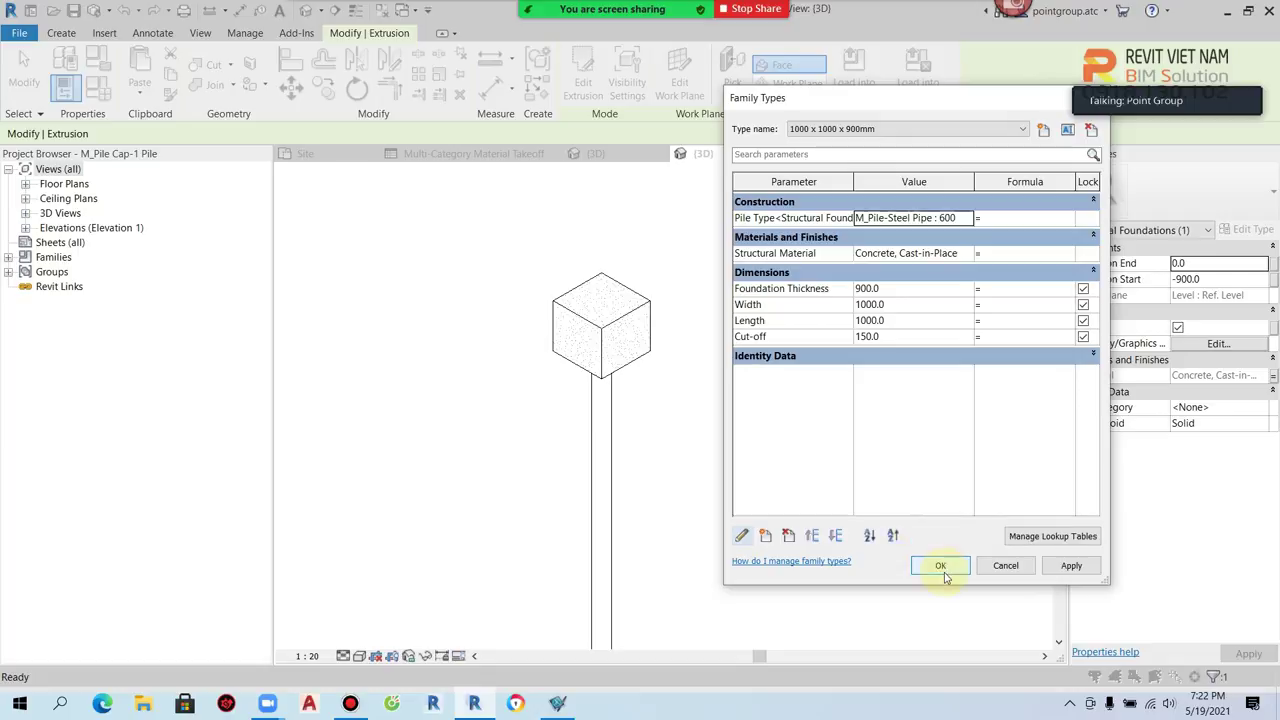
left_click(940, 565)
left_click(638, 92)
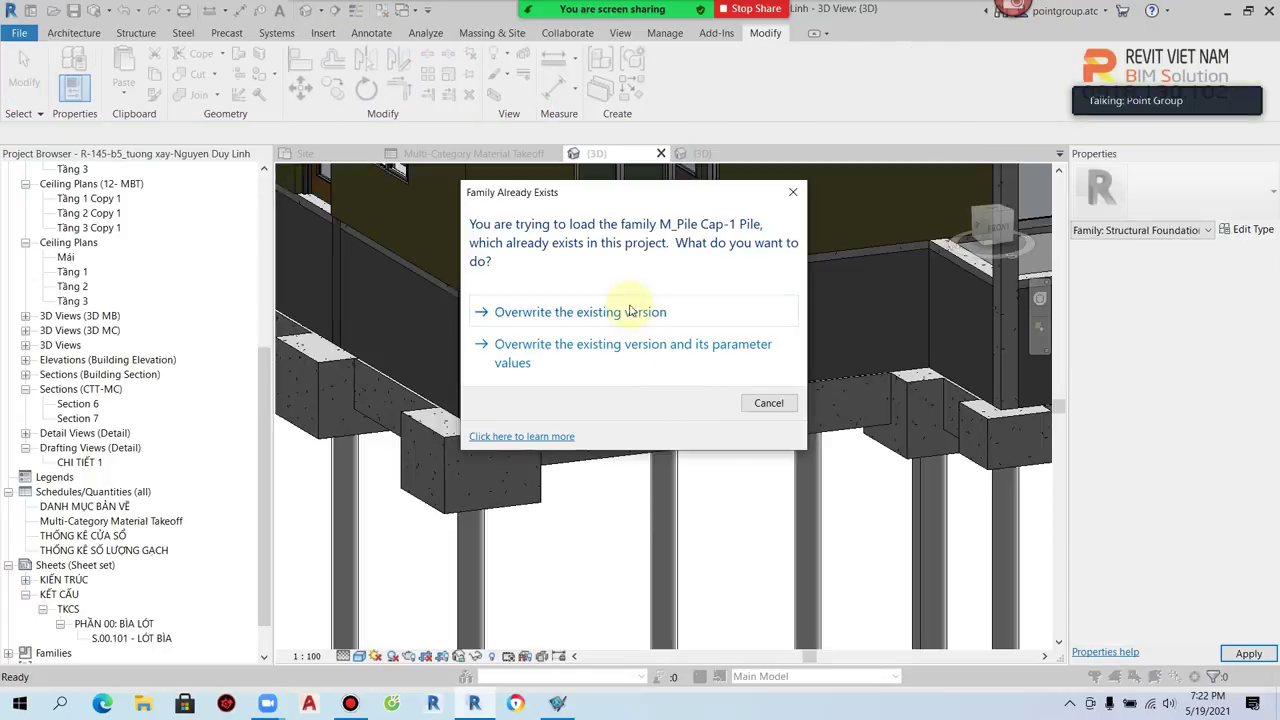
Step: Overwrite the existing pile cap family and give the M1 type structural material MTA- 401- BTCT
left_click(617, 317)
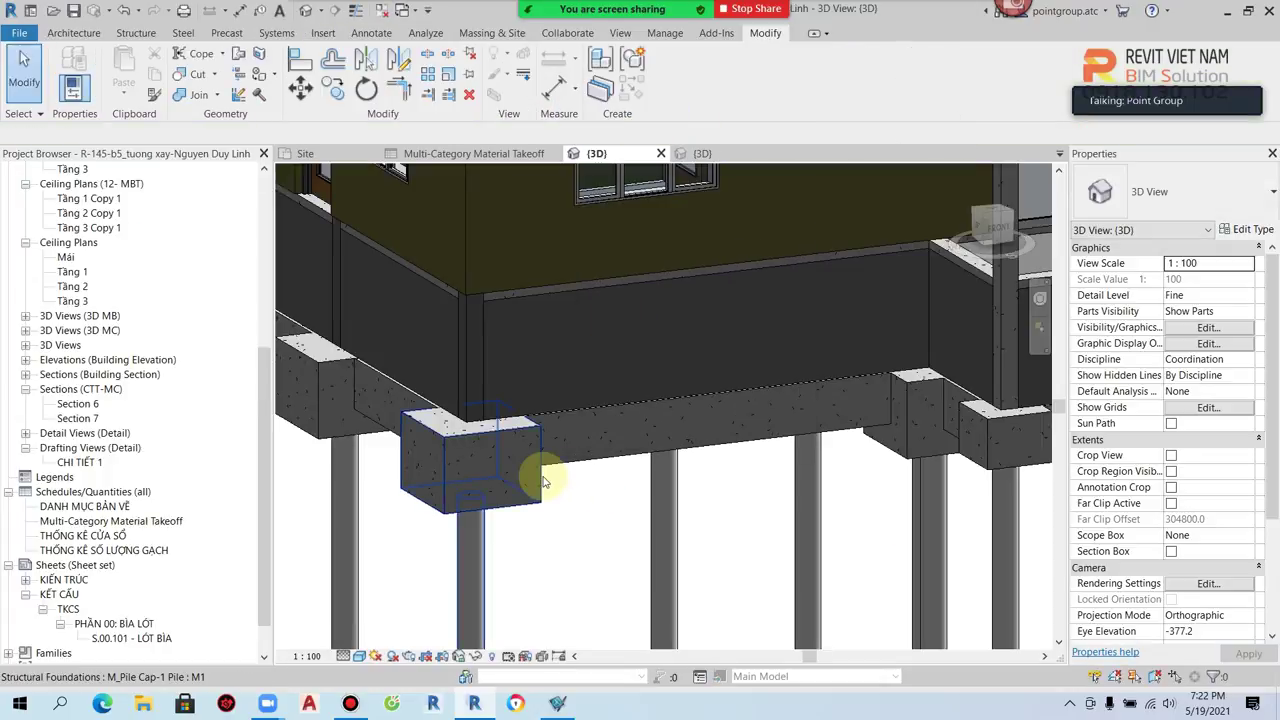
left_click(543, 482)
left_click(1247, 229)
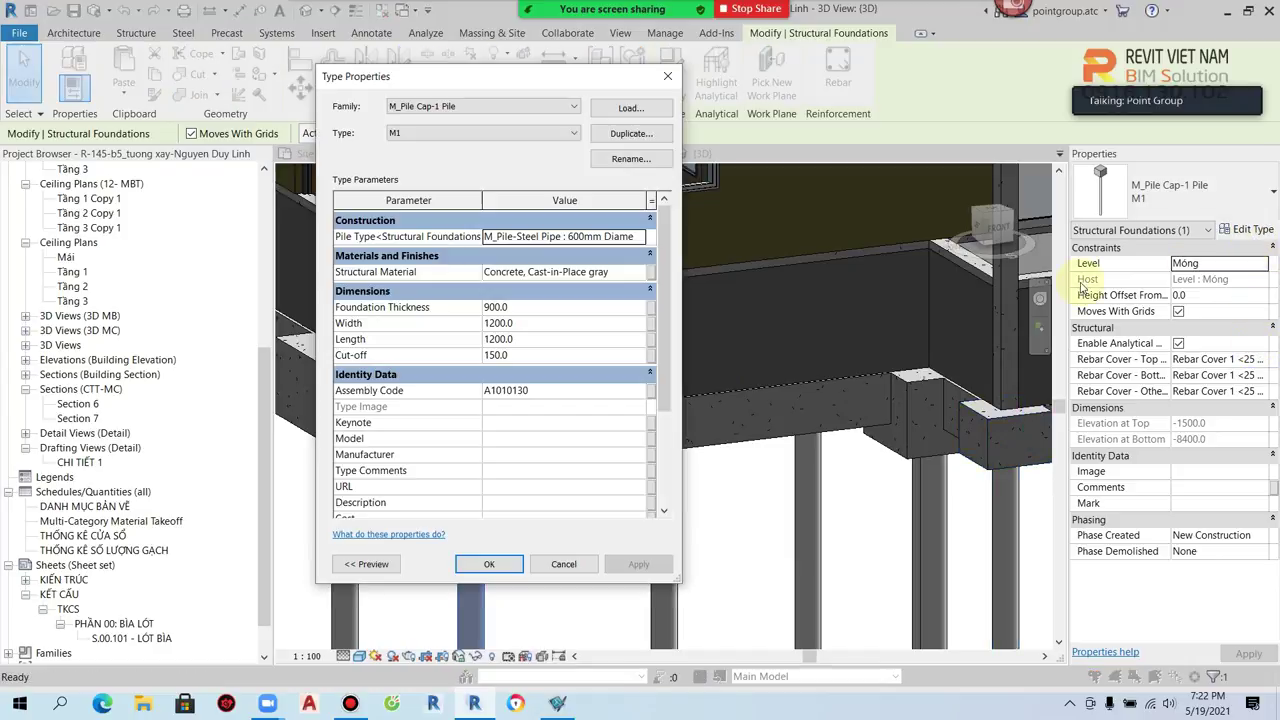
left_click(630, 272)
left_click(645, 272)
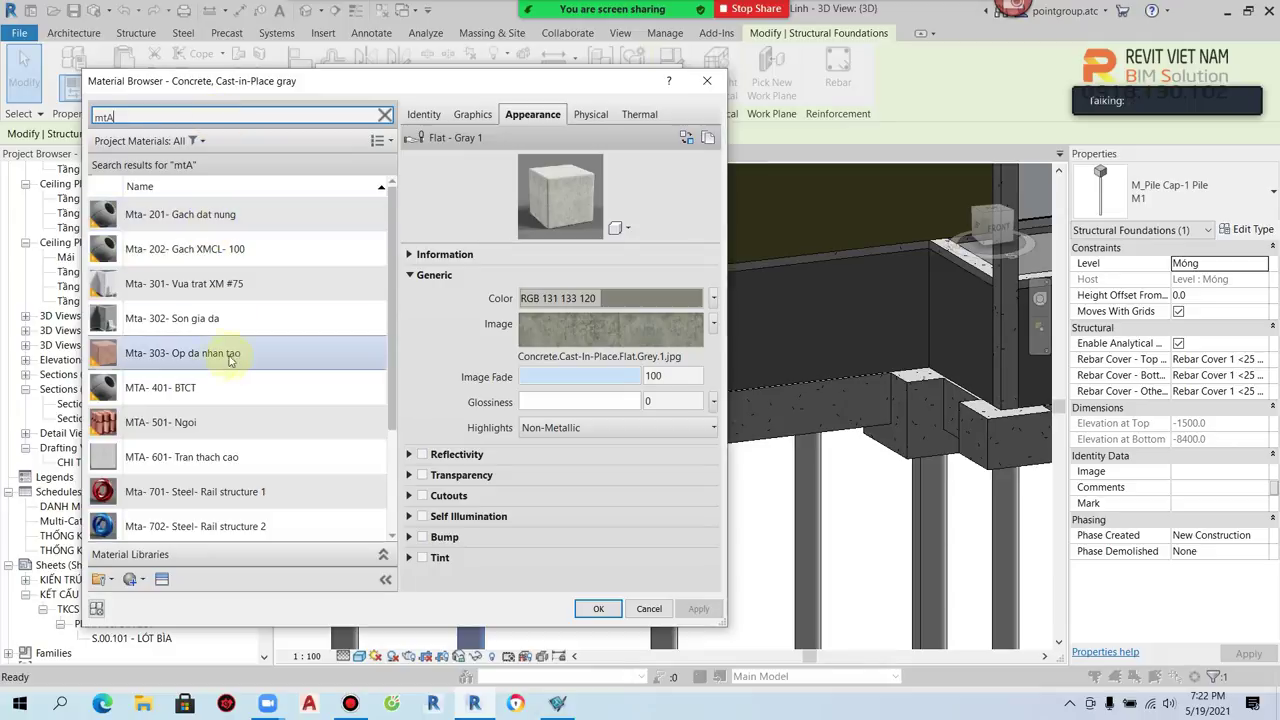
scroll(243, 435, "down", 1)
scroll(243, 441, "up", 1)
left_click(215, 388)
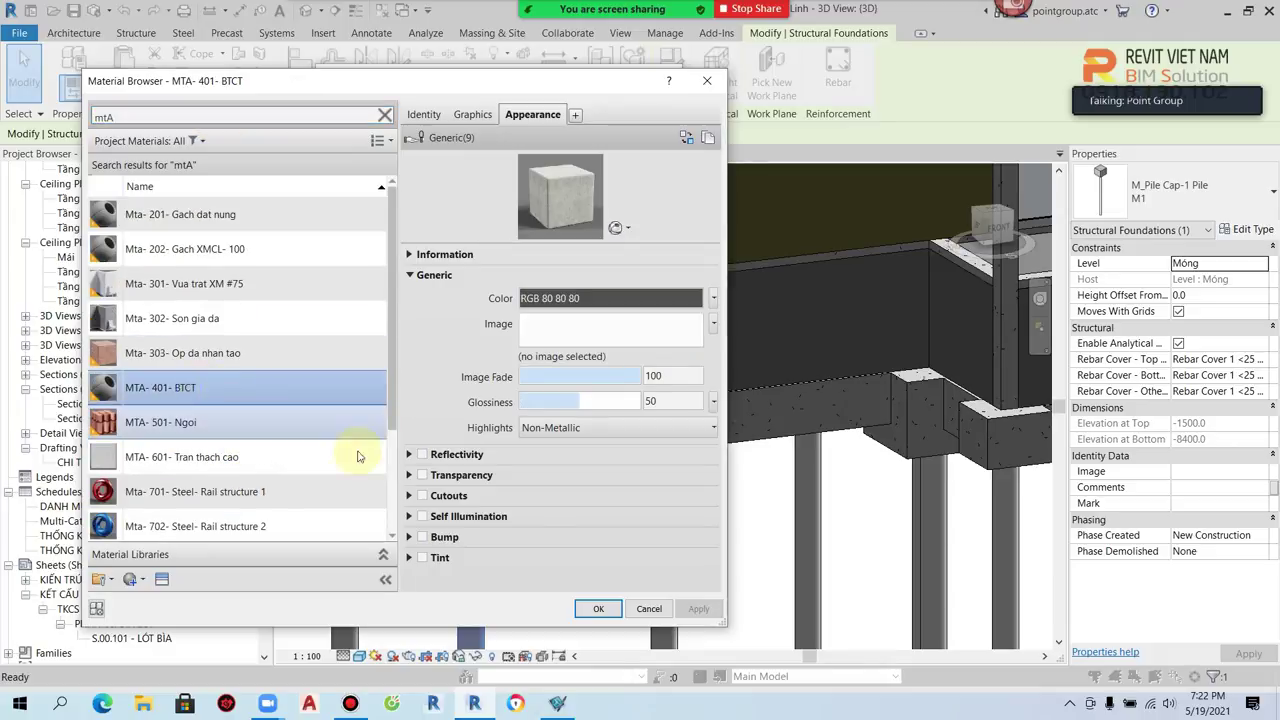
left_click(598, 608)
left_click(489, 564)
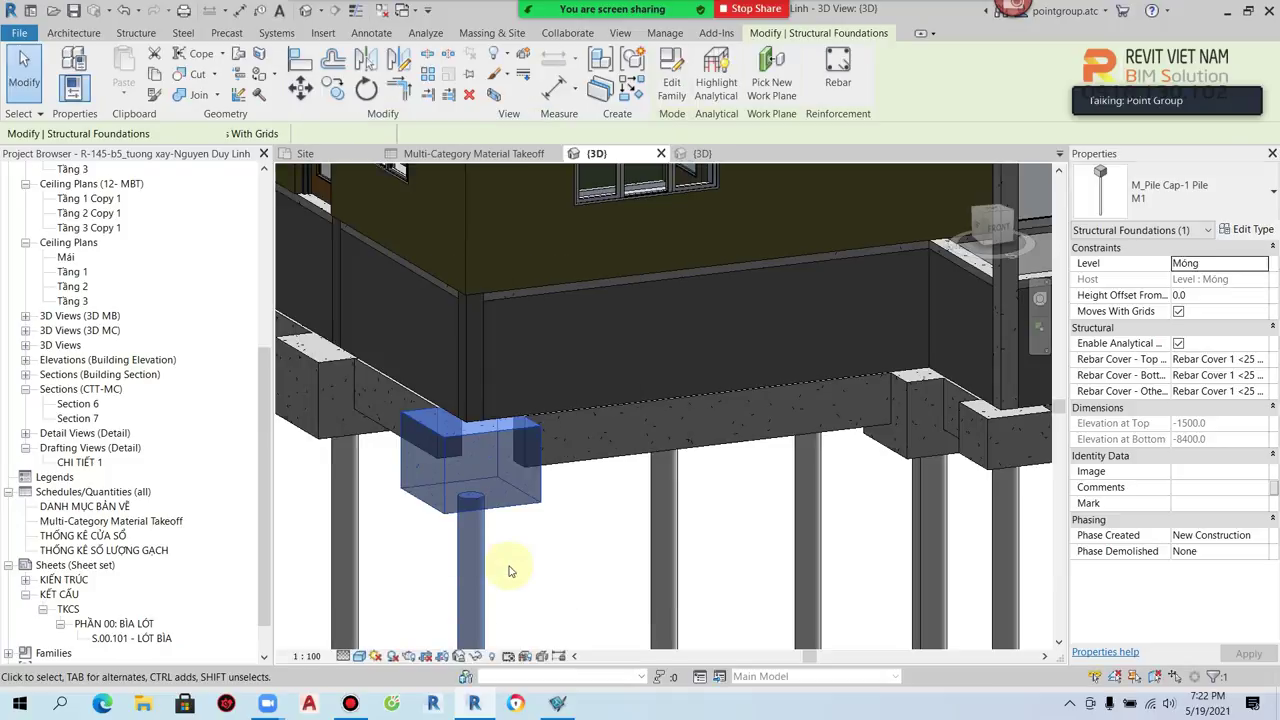
left_click(531, 566)
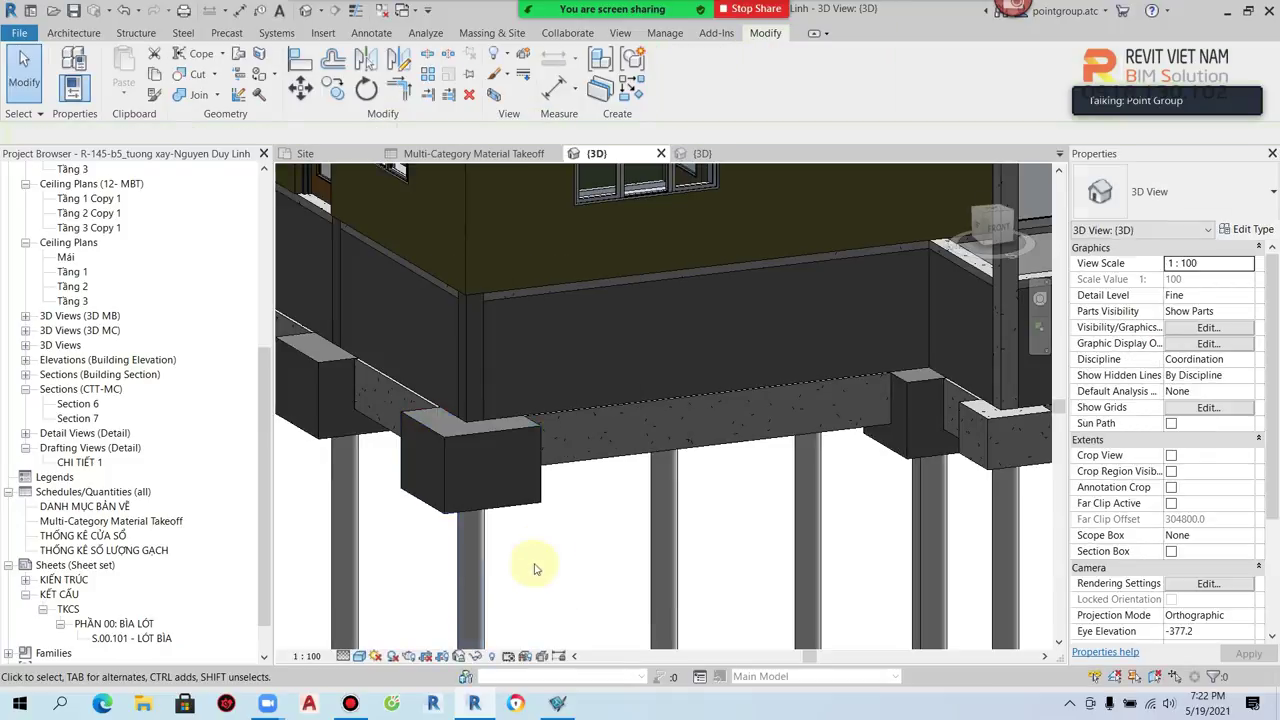
Step: Give the GM-300x600 beam type MTA- 401- BTCT material, then reopen the Multi-Category Material Takeoff
left_click(582, 452)
left_click(1250, 231)
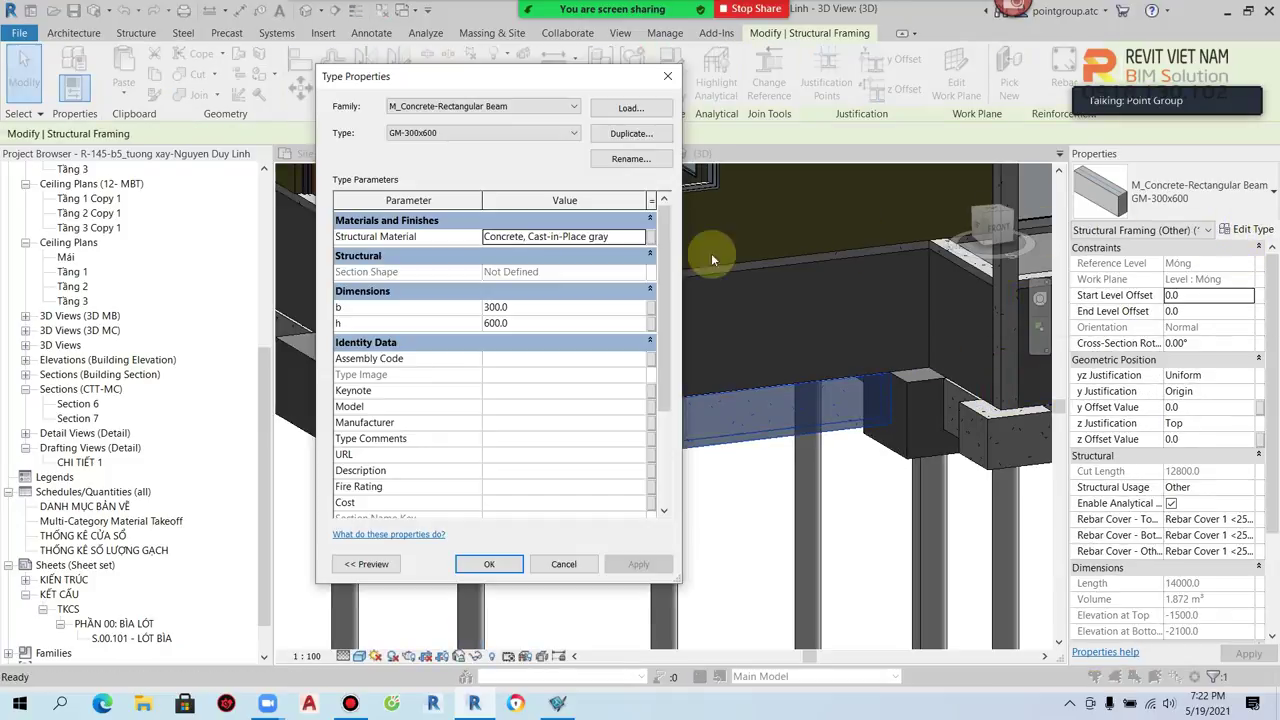
left_click(640, 237)
type("MTA")
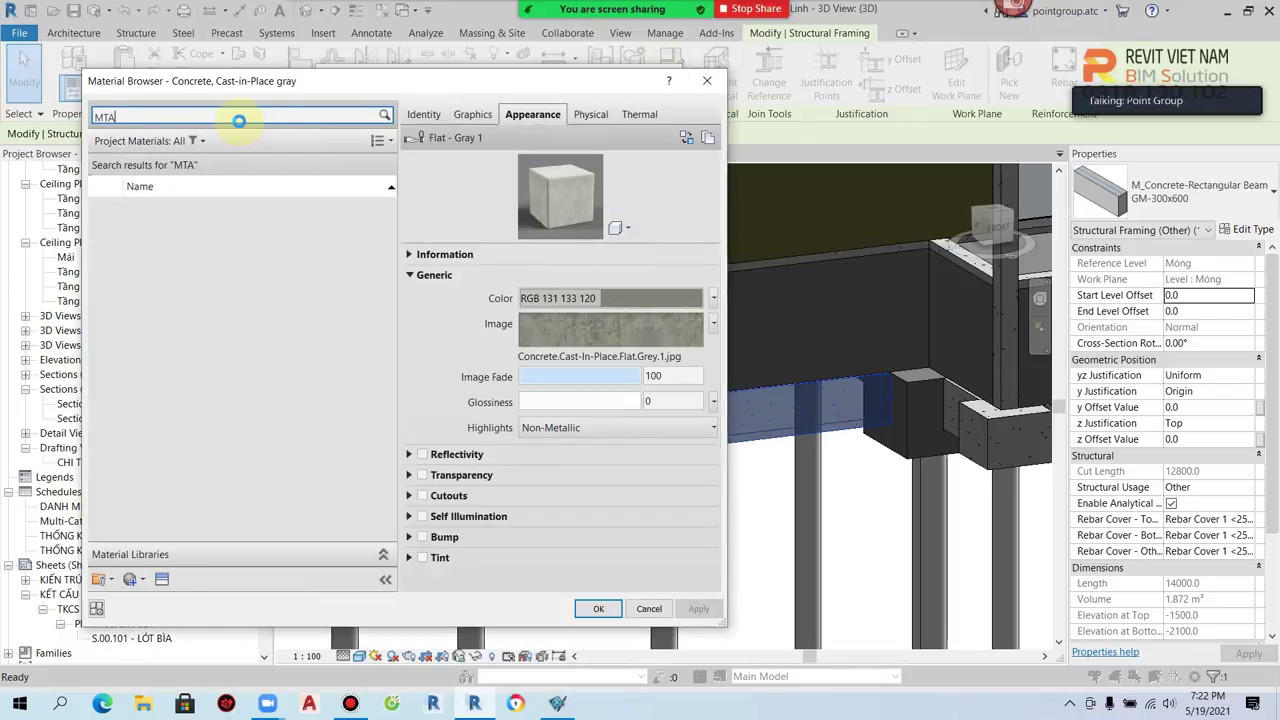
left_click(200, 392)
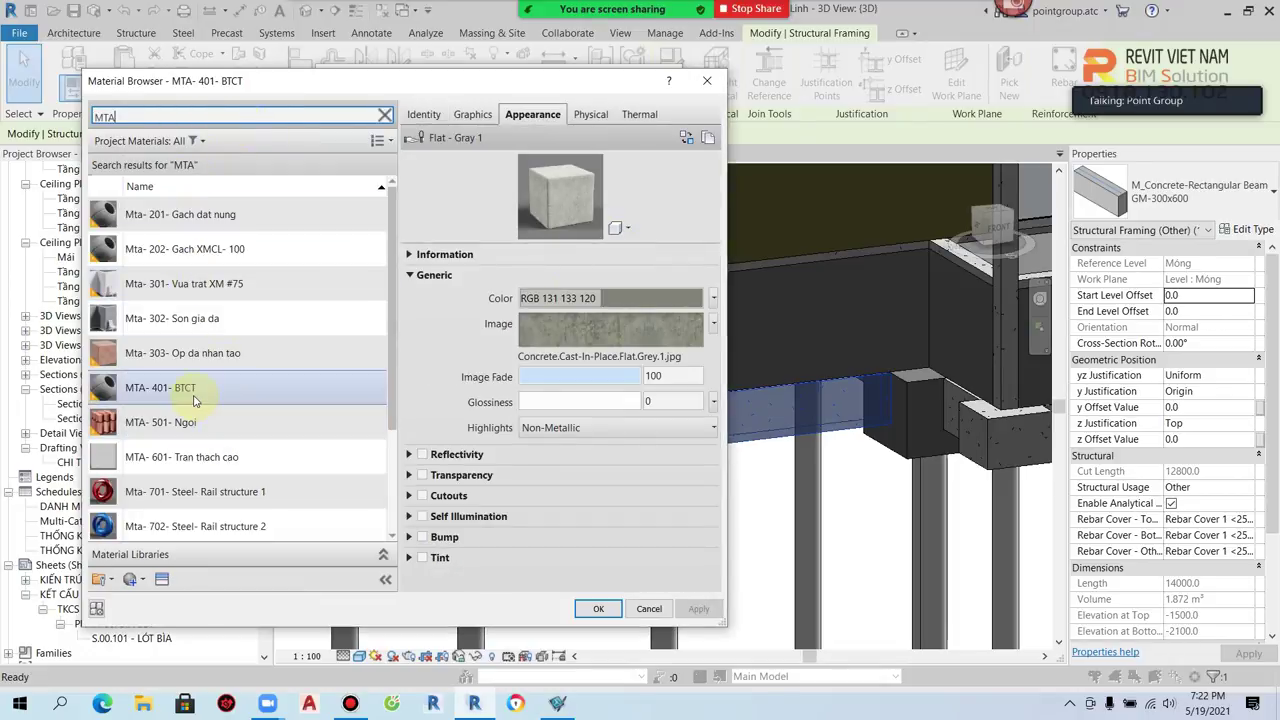
left_click(598, 609)
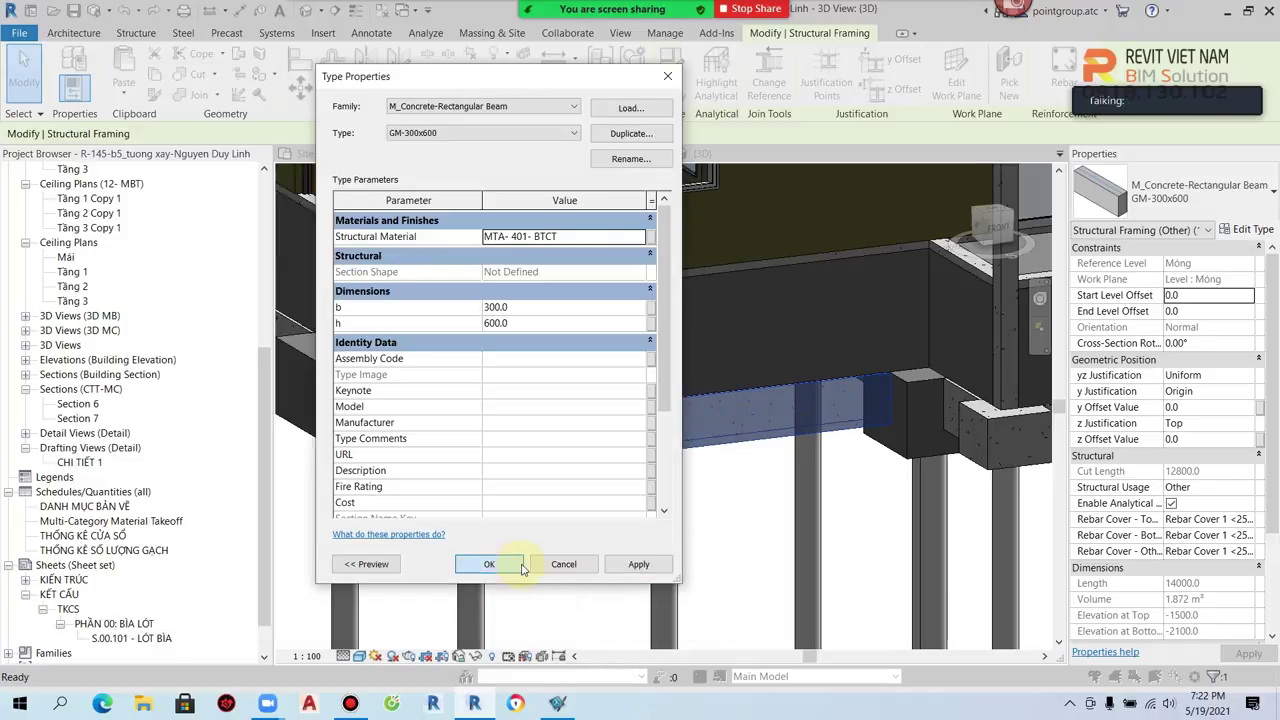
left_click(508, 564)
left_click(557, 558)
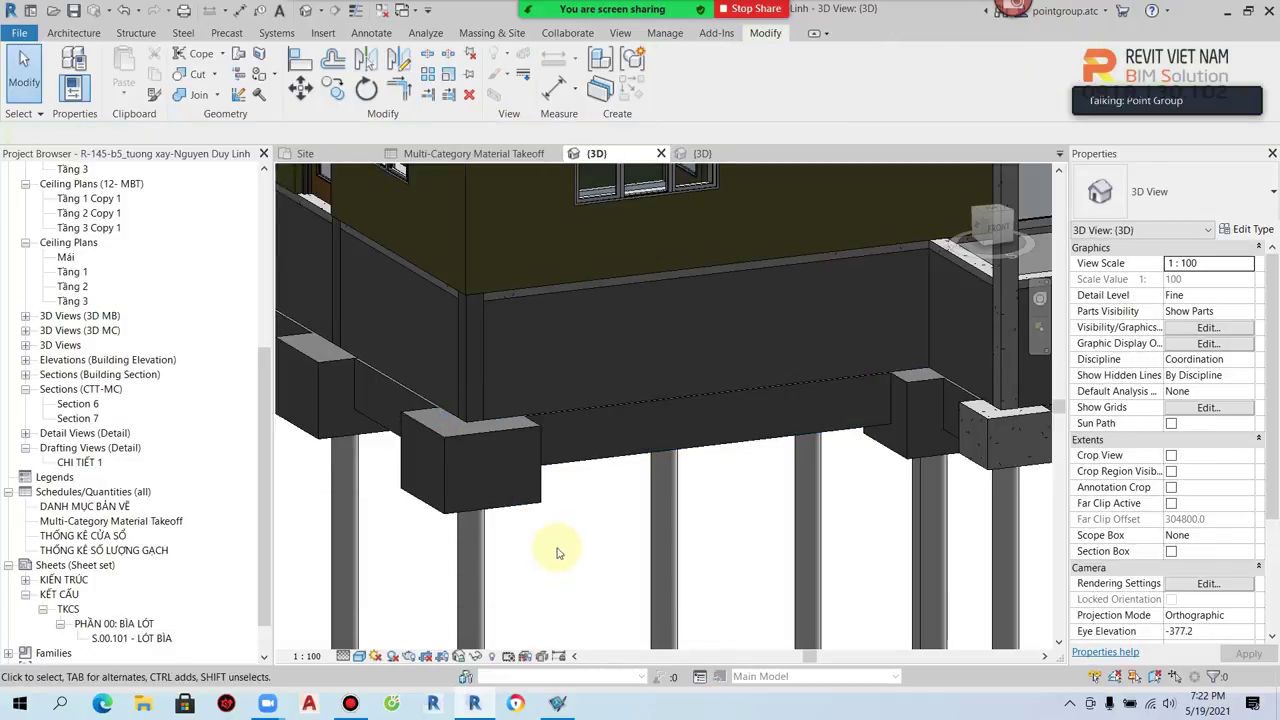
double_click(135, 522)
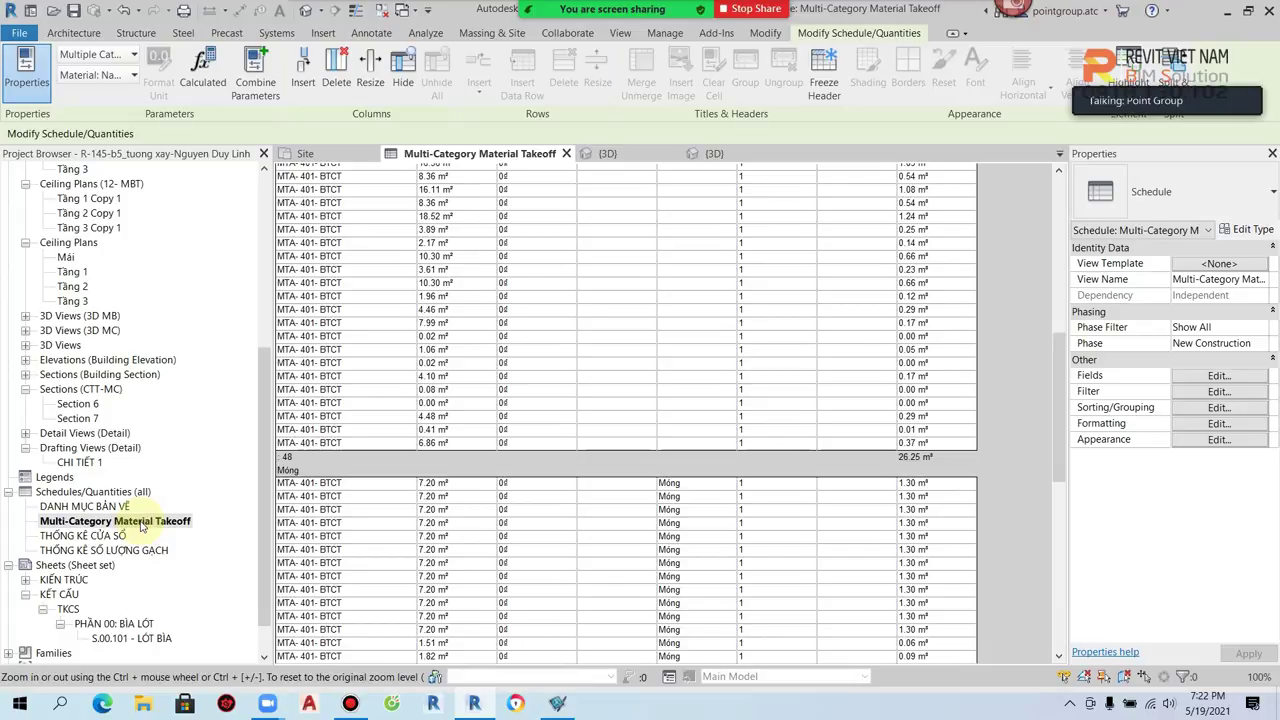
scroll(600, 500, "down", 5)
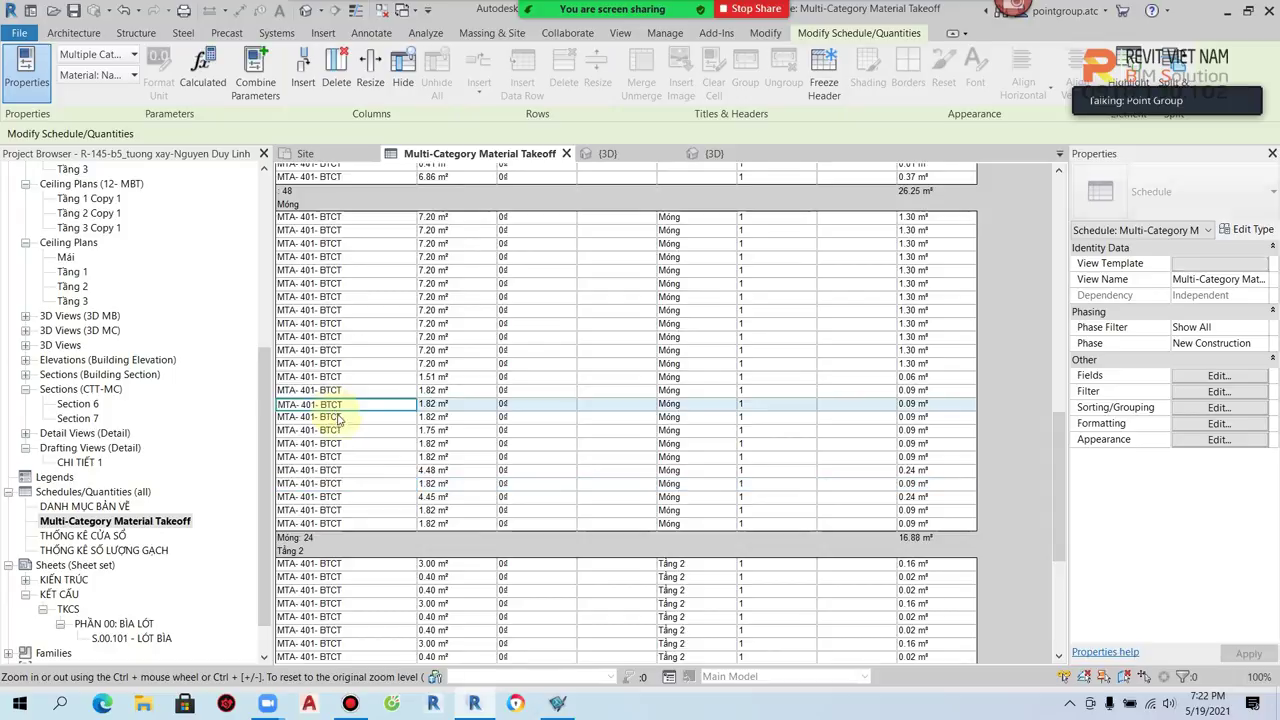
scroll(333, 463, "down", 5)
scroll(345, 470, "down", 3)
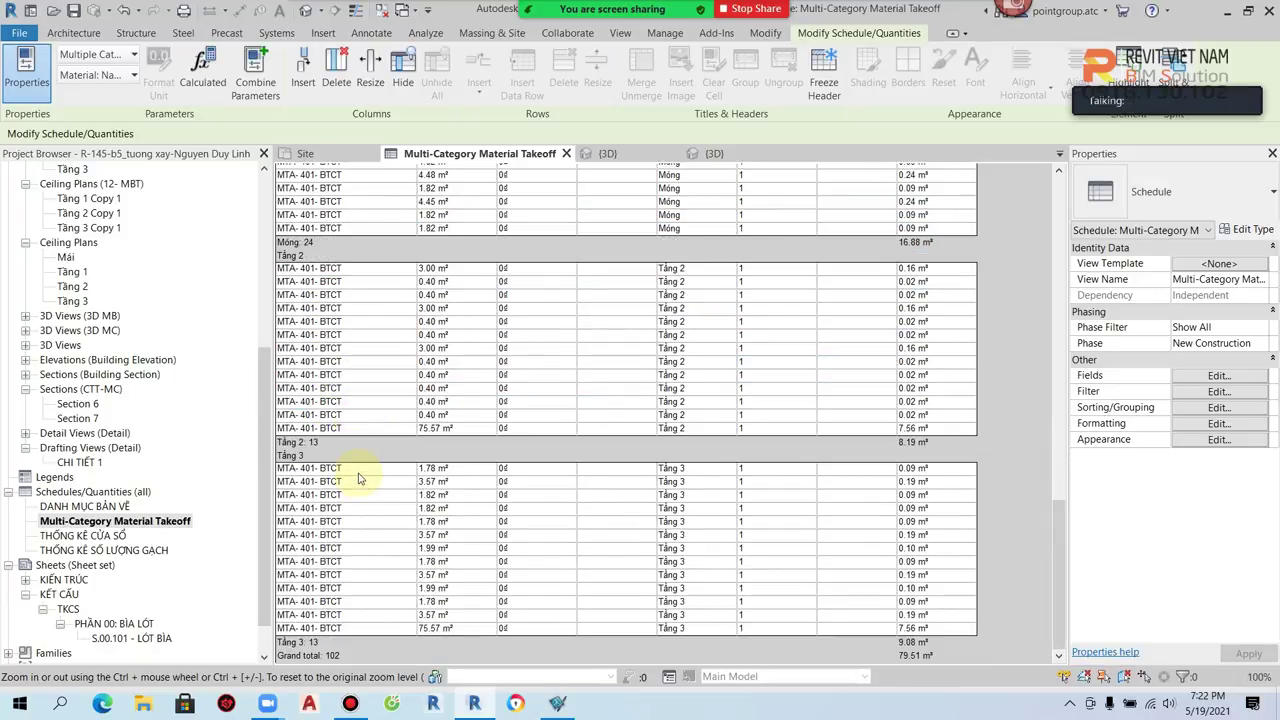
scroll(362, 482, "up", 5)
scroll(364, 486, "up", 5)
scroll(366, 490, "up", 5)
scroll(368, 497, "up", 5)
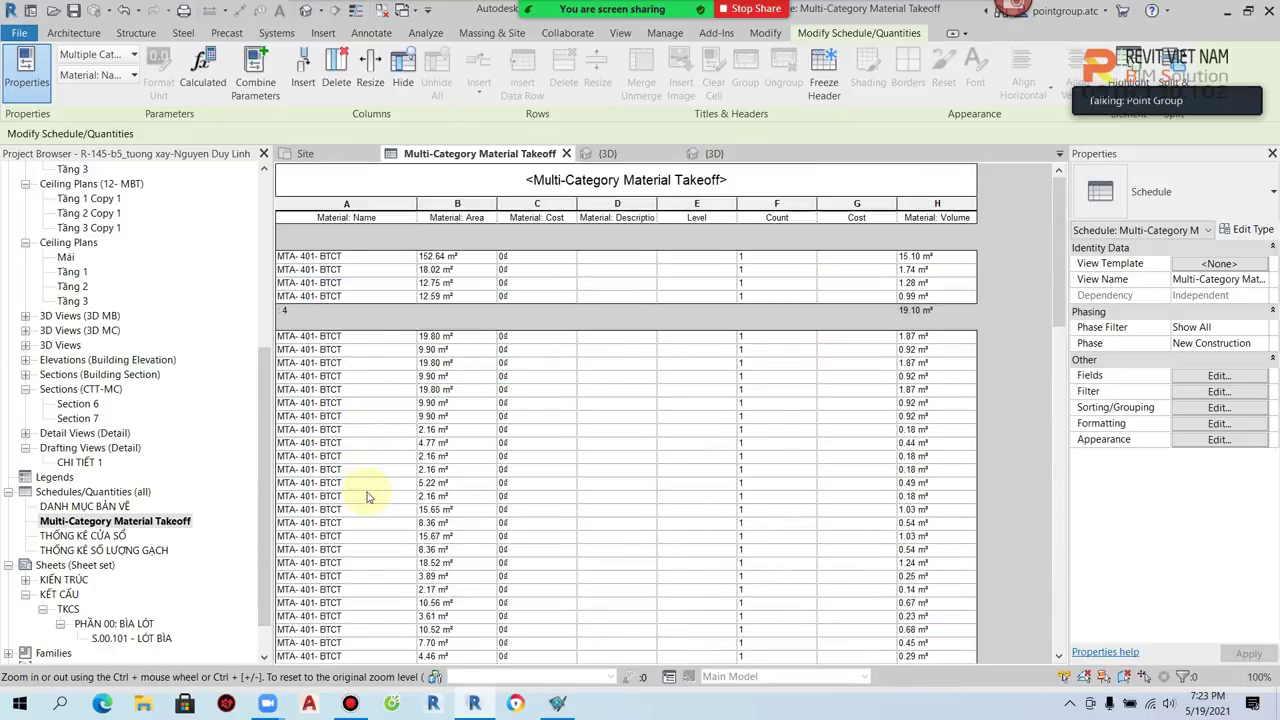
scroll(344, 470, "down", 5)
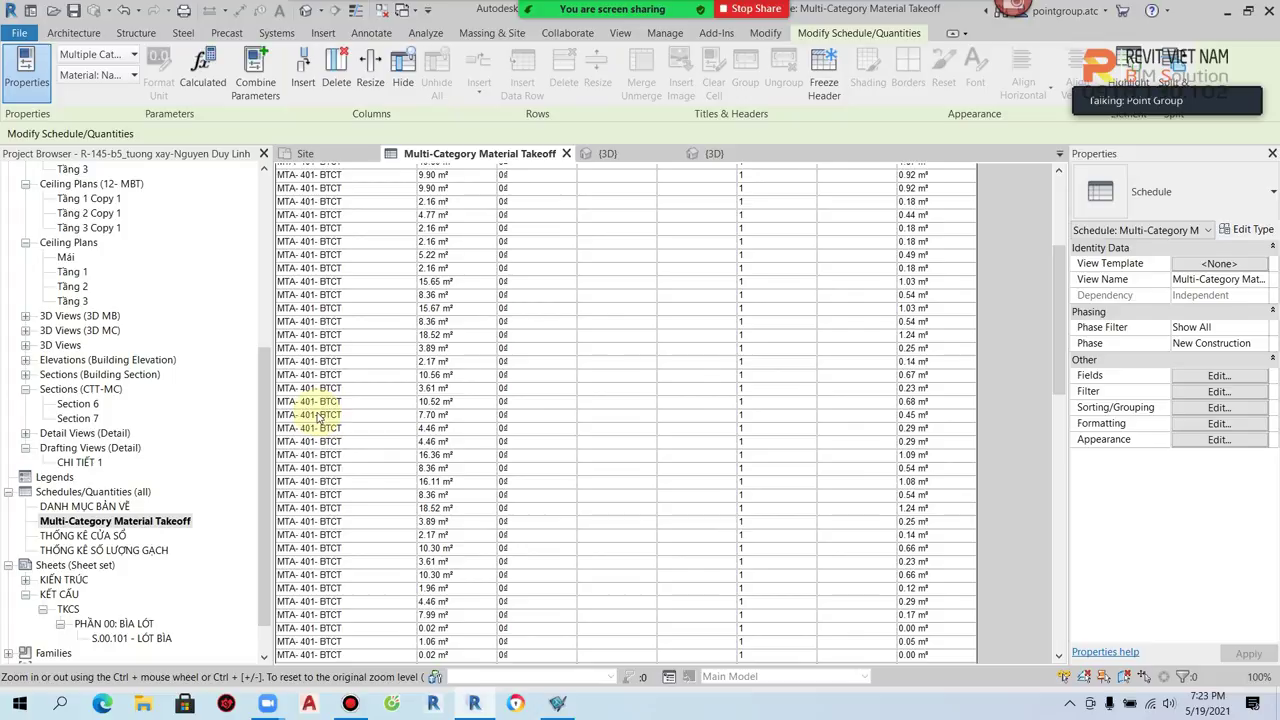
scroll(318, 420, "down", 4)
scroll(318, 420, "down", 3)
scroll(318, 420, "down", 4)
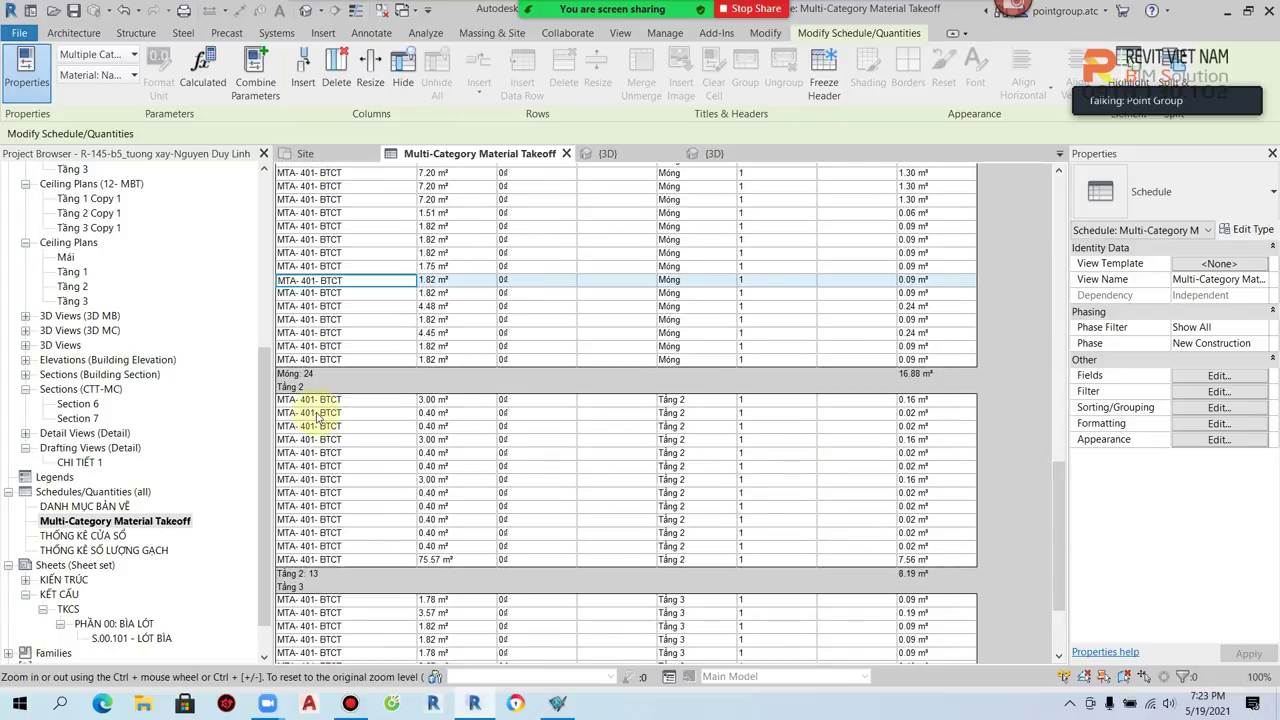
scroll(318, 420, "down", 3)
scroll(318, 418, "down", 3)
scroll(318, 420, "up", 5)
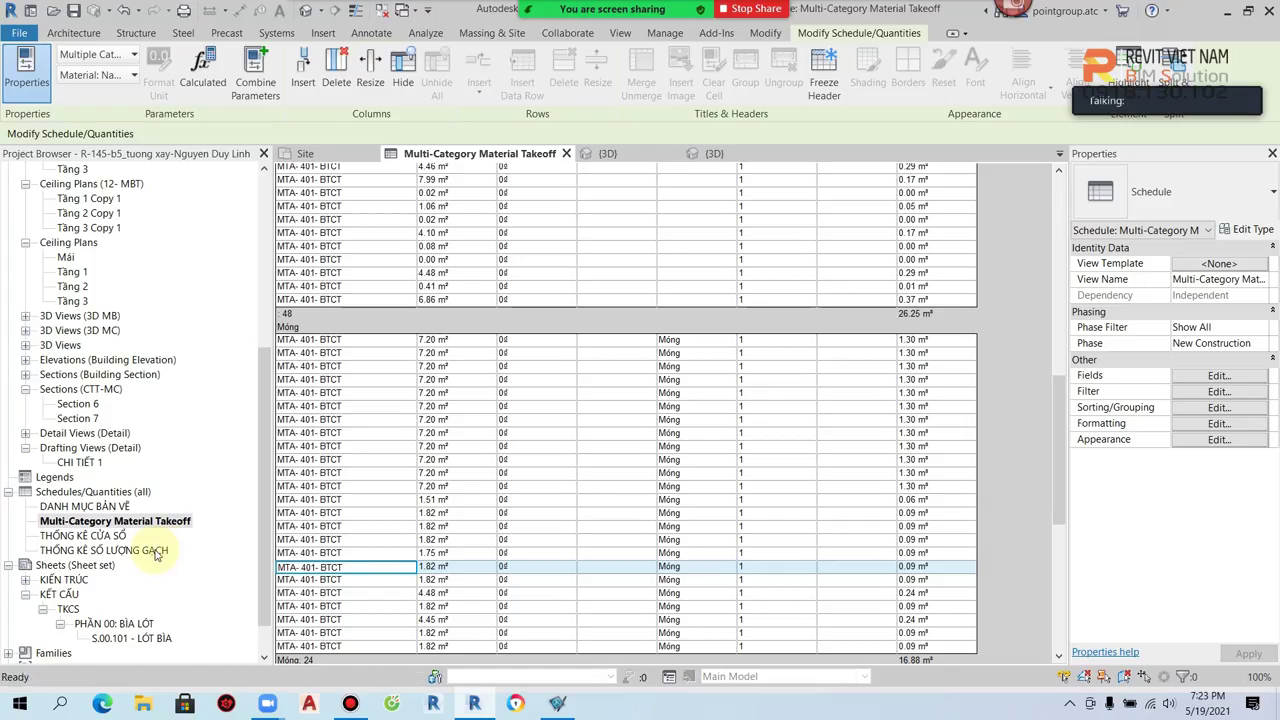
Step: Browse the THỐNG KÊ SỐ LƯỢNG GẠCH, THỐNG KÊ CỬA SỔ and DANH MỤC BẢN VẼ schedules
double_click(108, 550)
left_click(118, 537)
double_click(121, 538)
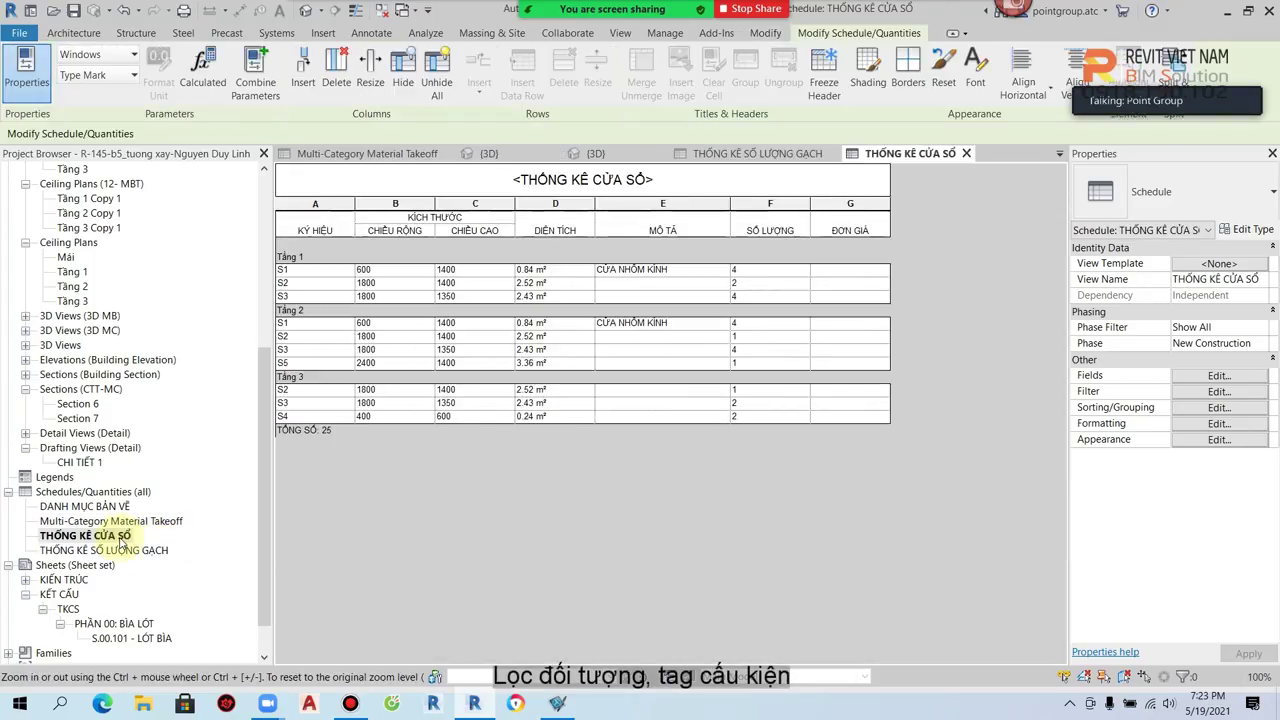
double_click(121, 522)
double_click(100, 507)
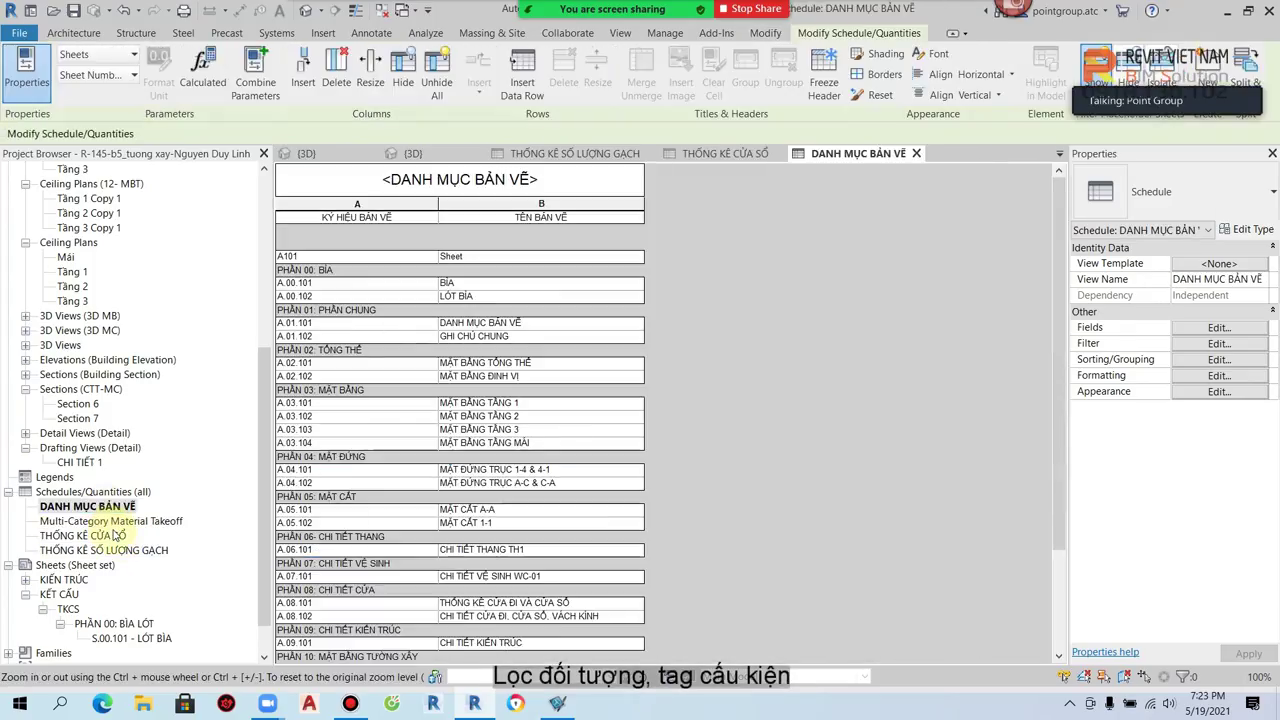
double_click(115, 521)
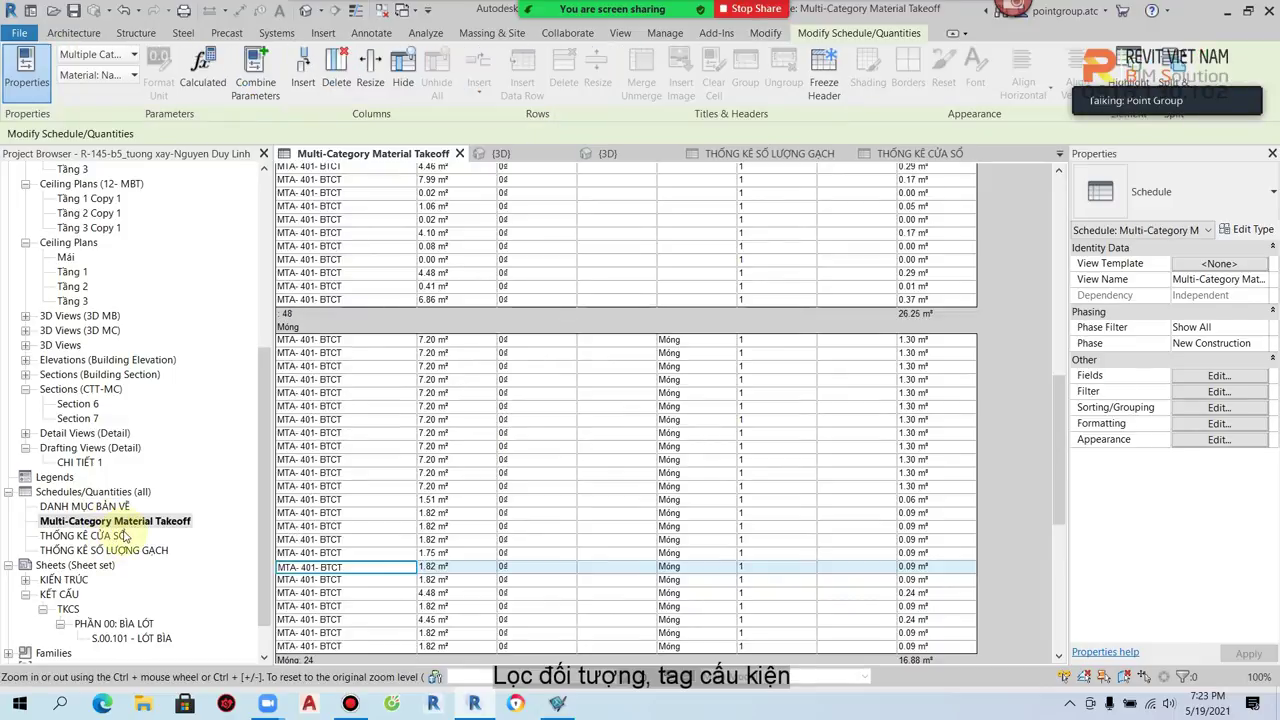
Step: Select the Multi-Category Material Takeoff and open its Fields settings
left_click(130, 551)
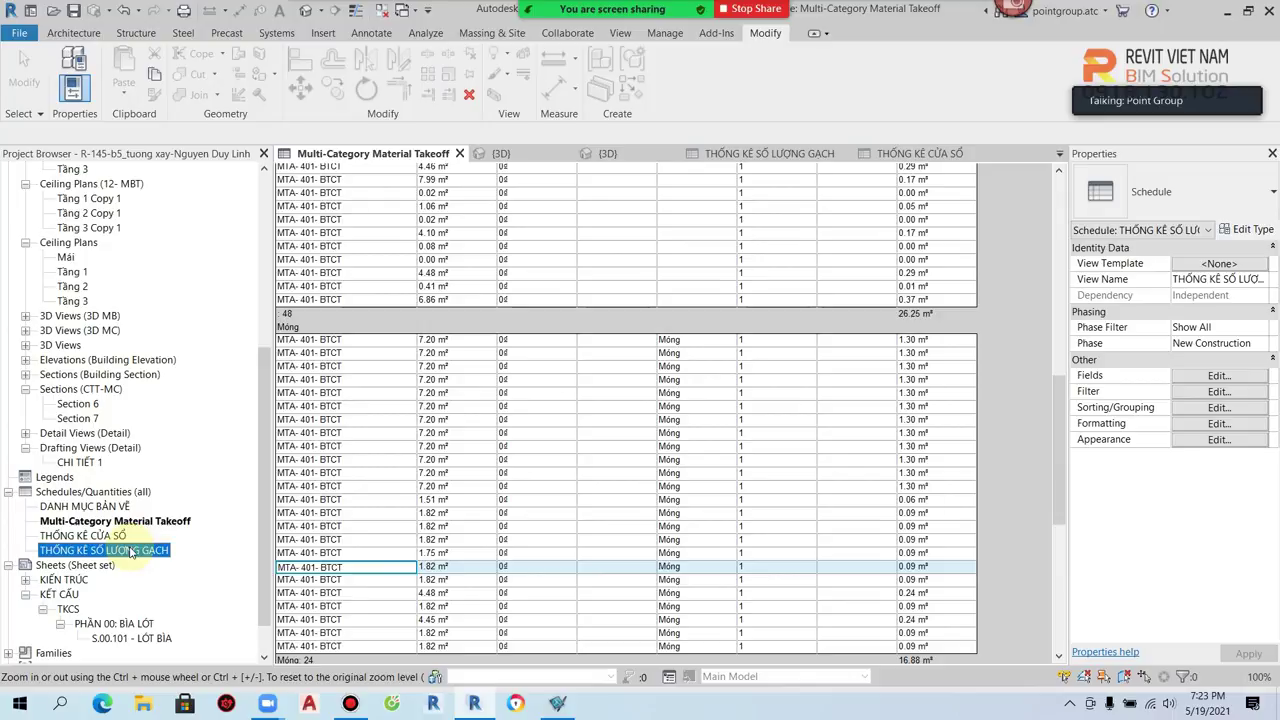
left_click(133, 523)
left_click(1219, 375)
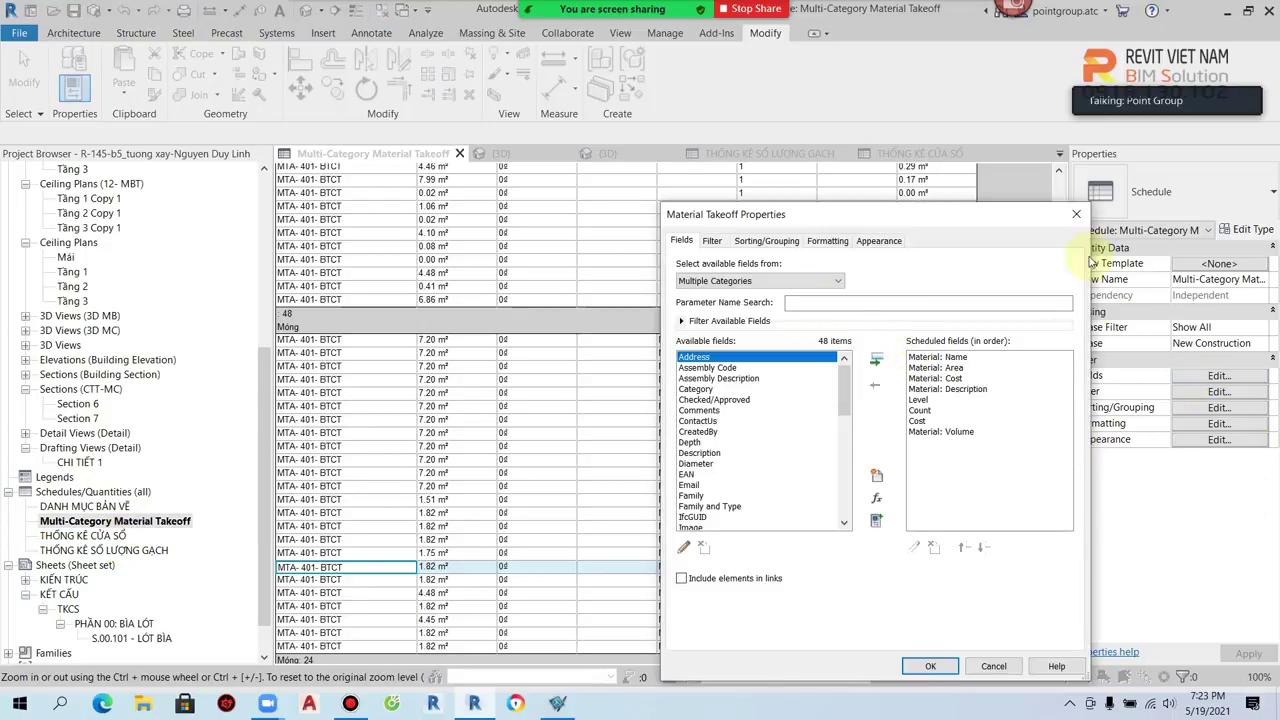
Step: Change the takeoff filter to Material: Name does not contain MTA- 401
left_click(1076, 214)
left_click(1219, 378)
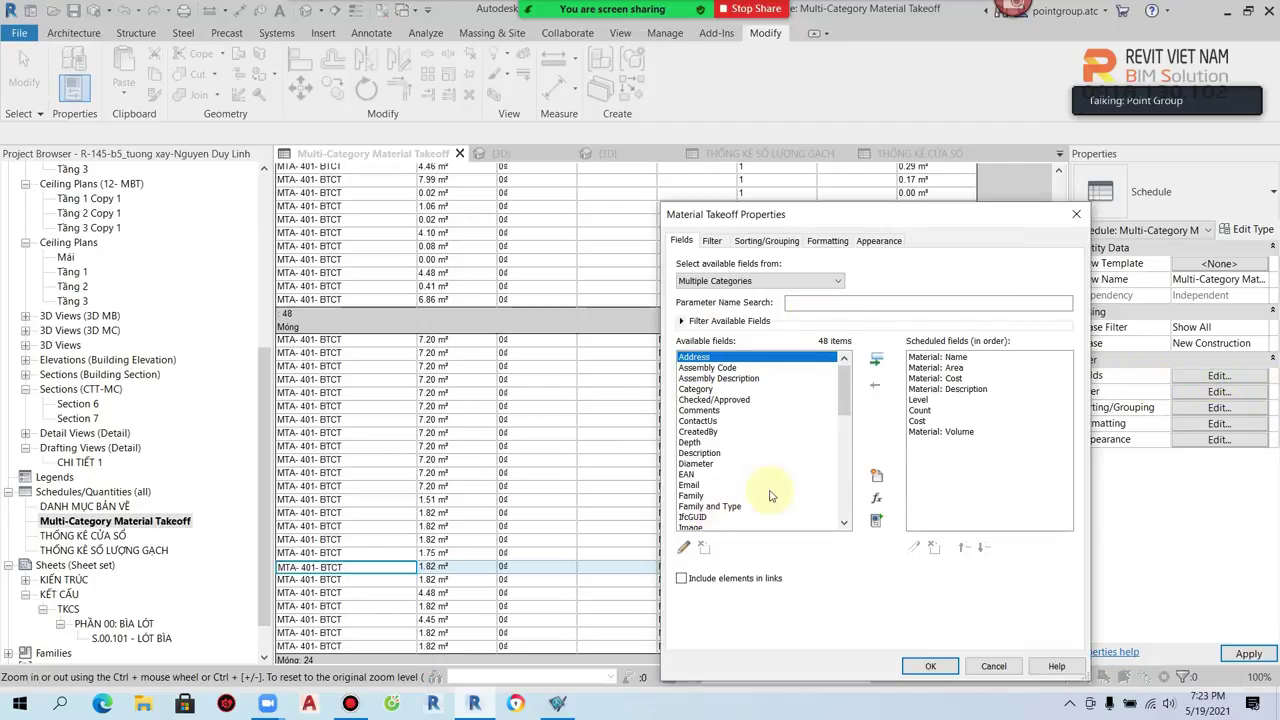
left_click(710, 242)
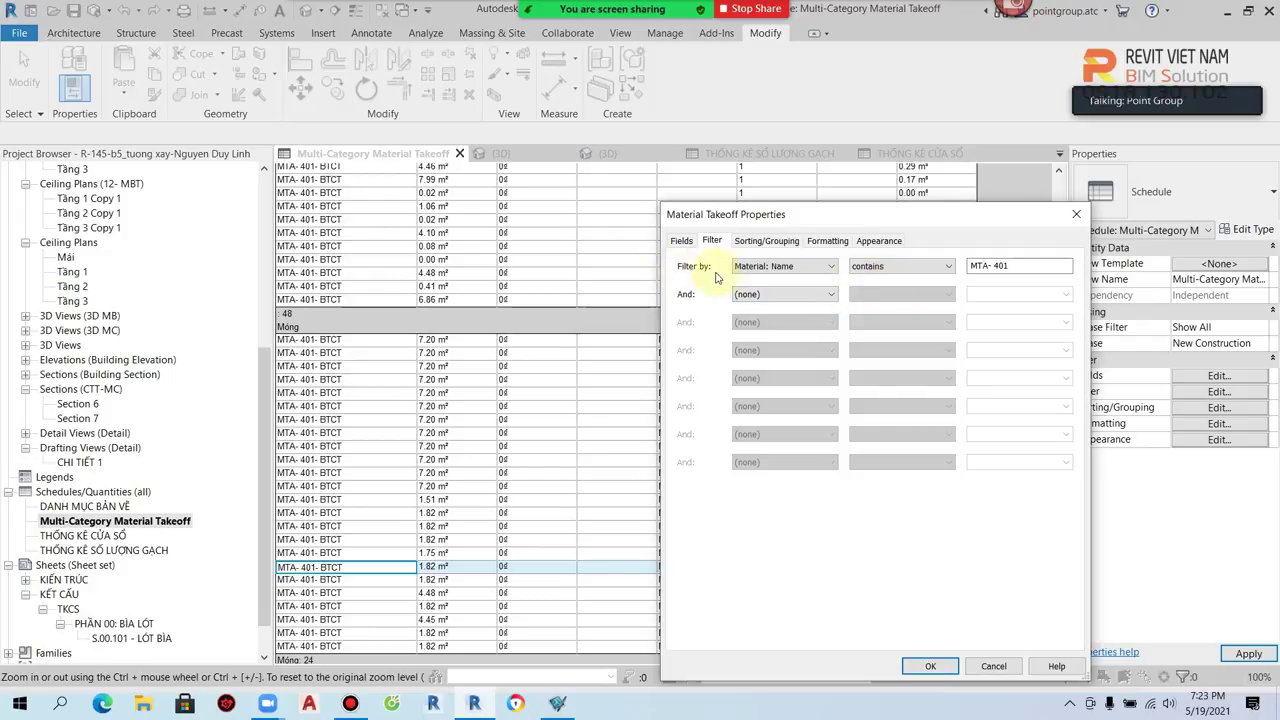
left_click(783, 266)
left_click(780, 278)
left_click(926, 265)
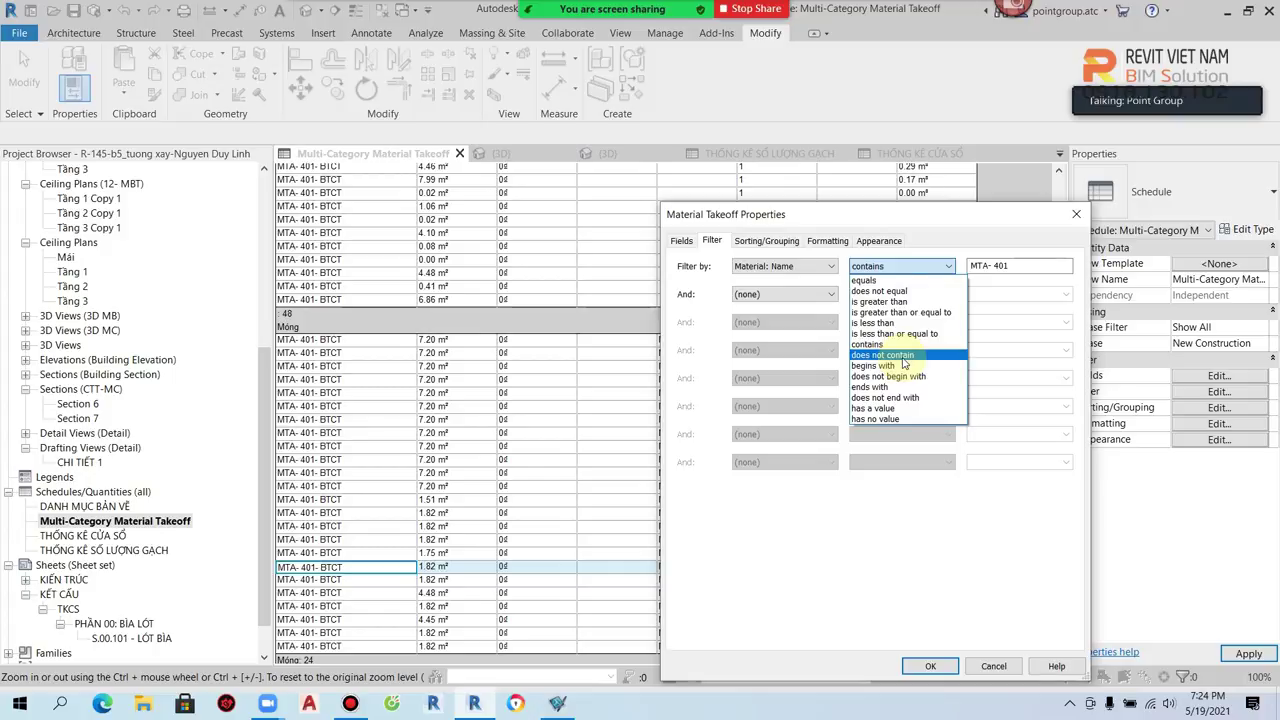
left_click(903, 357)
left_click(930, 666)
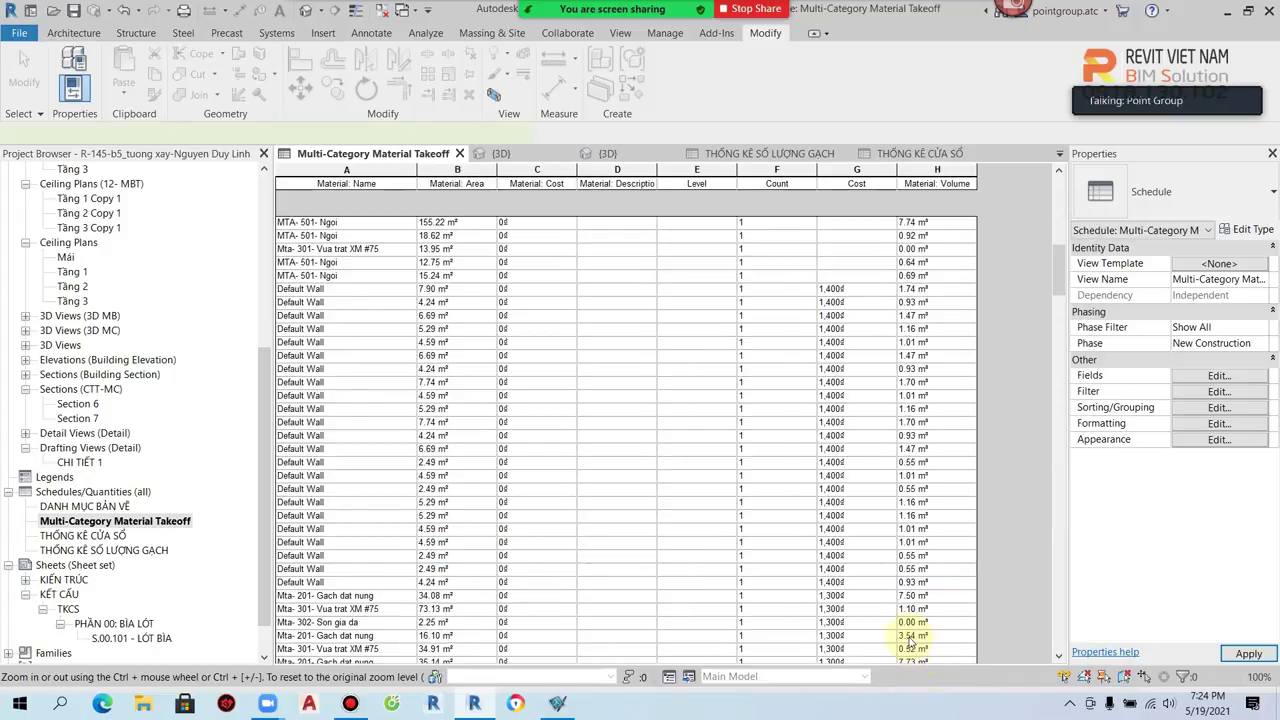
Step: Scroll through the filtered takeoff and reopen its Material: Name filter condition list
left_click(913, 648)
scroll(550, 370, "up", 10)
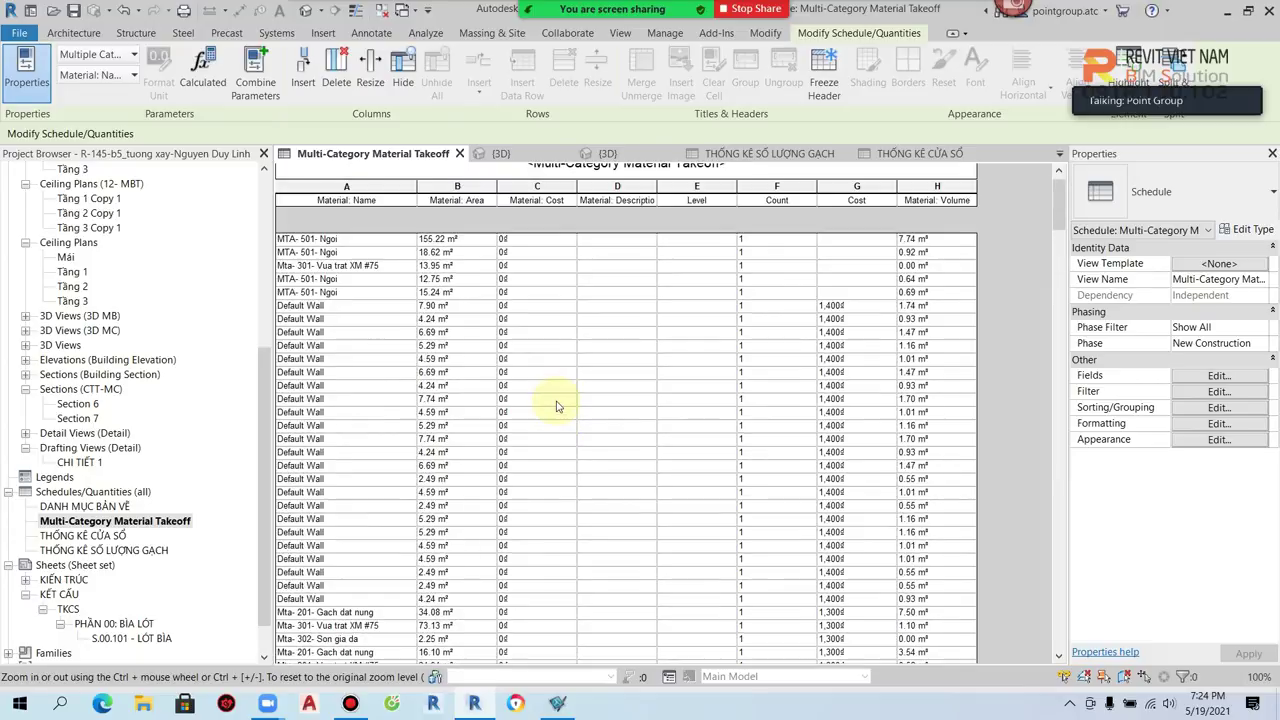
scroll(557, 406, "down", 5)
scroll(557, 406, "down", 5)
scroll(557, 406, "down", 5)
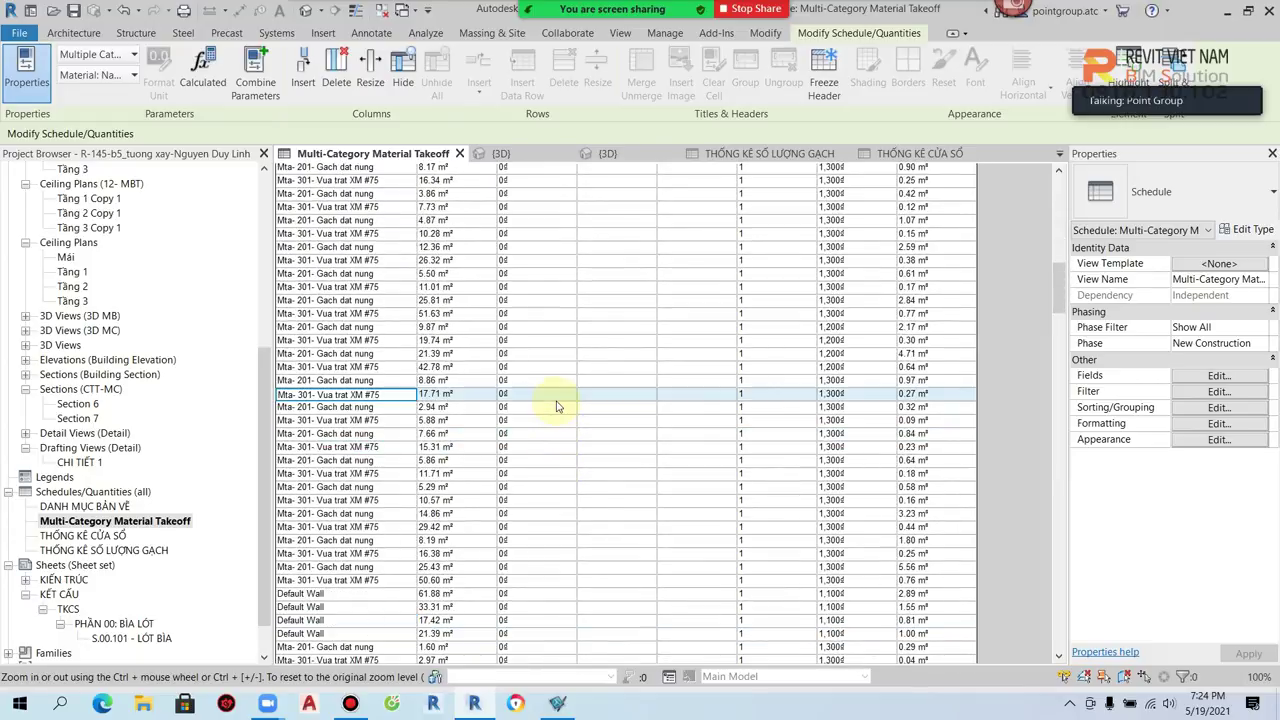
left_click(1218, 391)
left_click(946, 266)
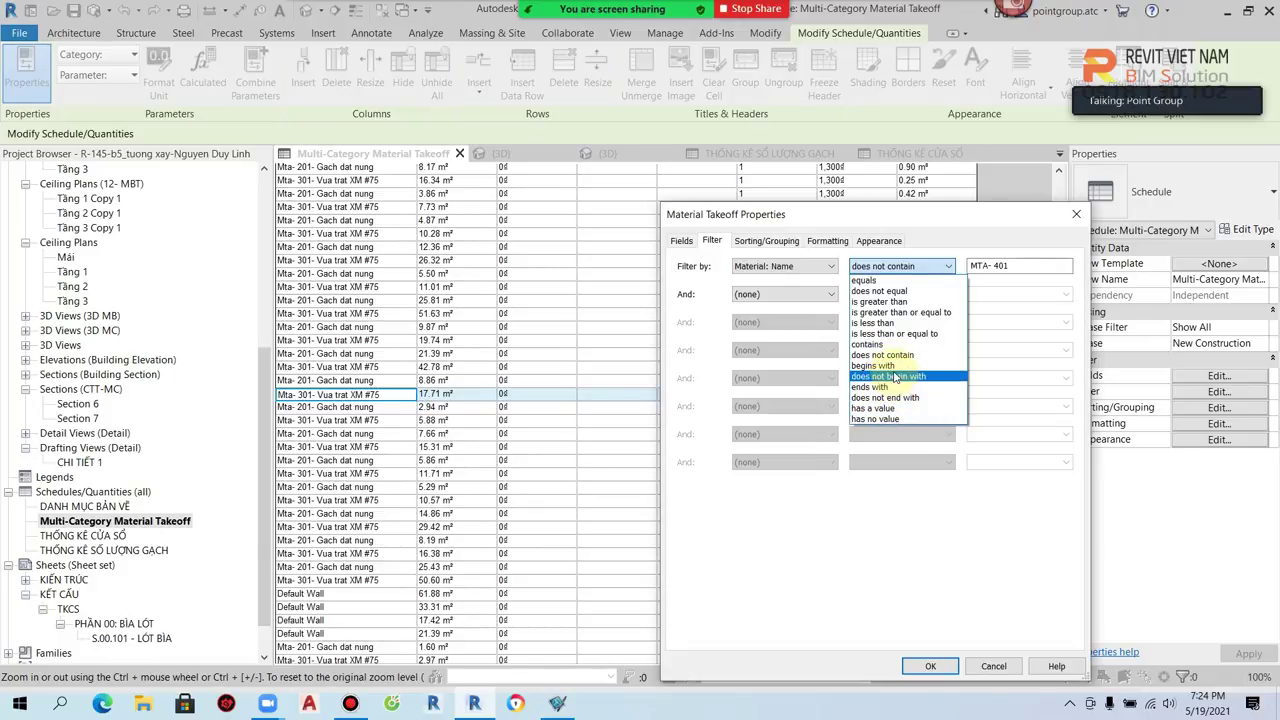
Step: Sort the takeoff by Level and review the sorted rows
left_click(936, 248)
left_click(785, 246)
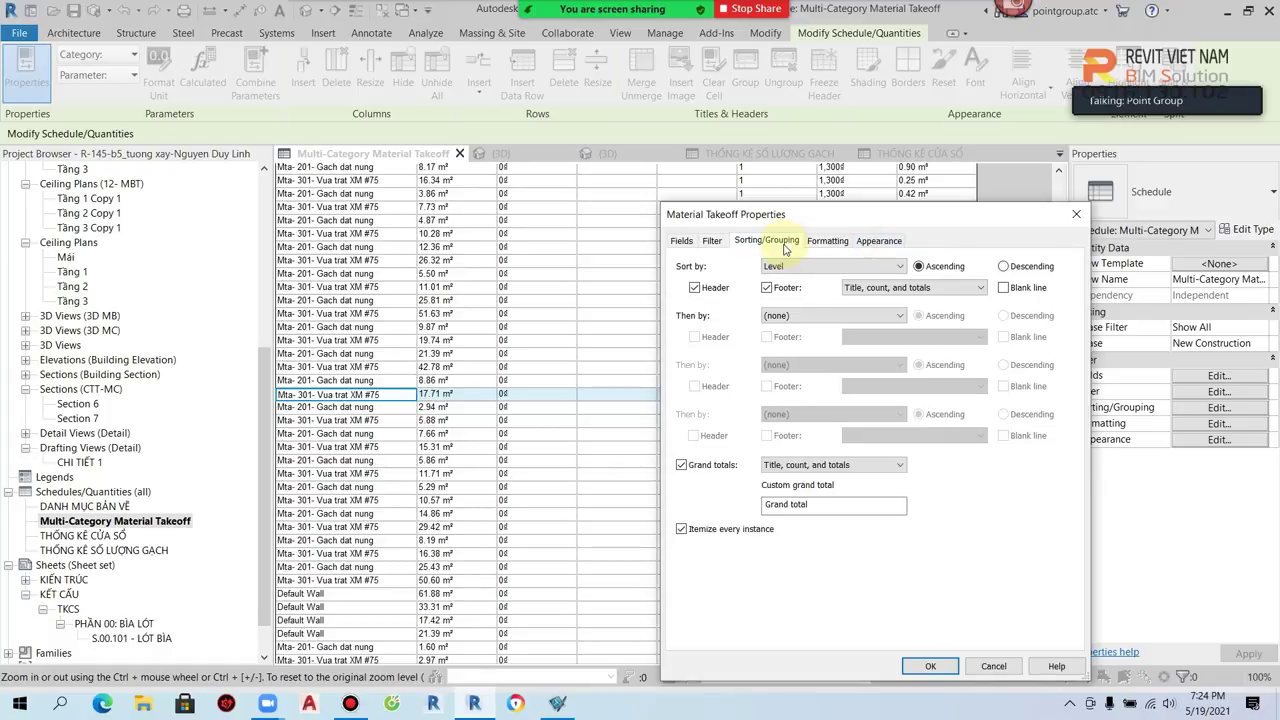
left_click(834, 267)
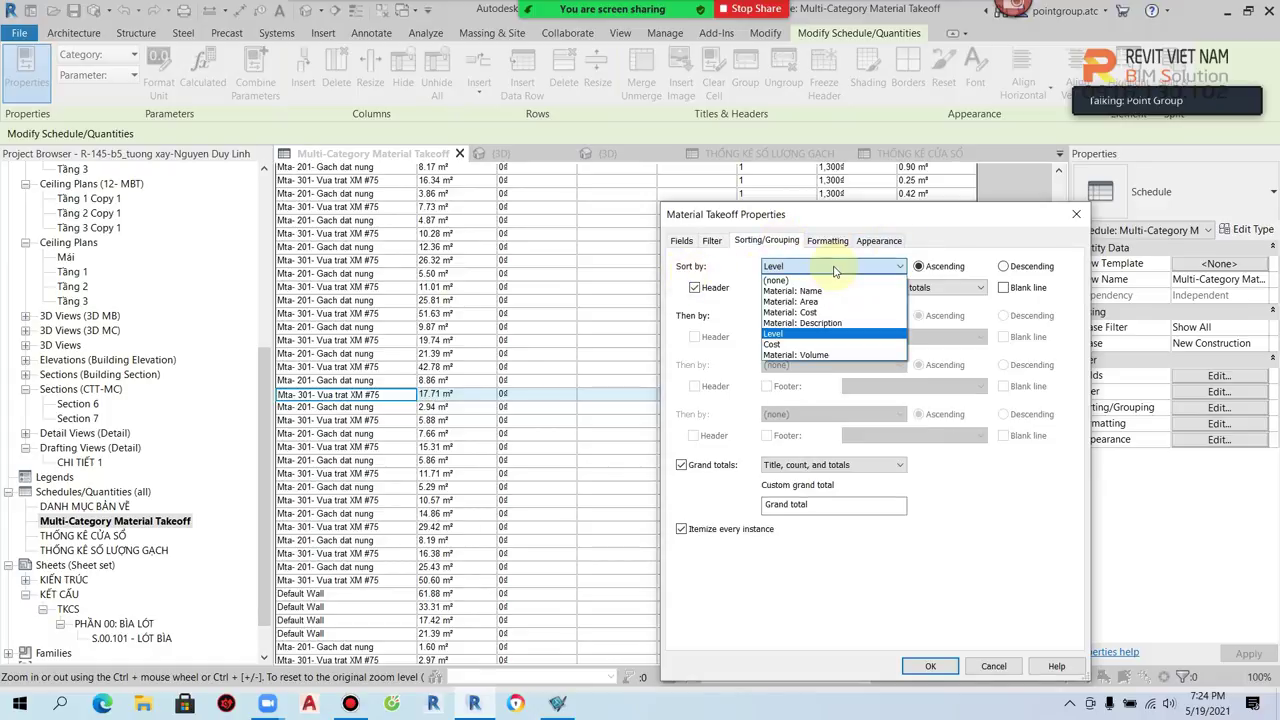
left_click(834, 268)
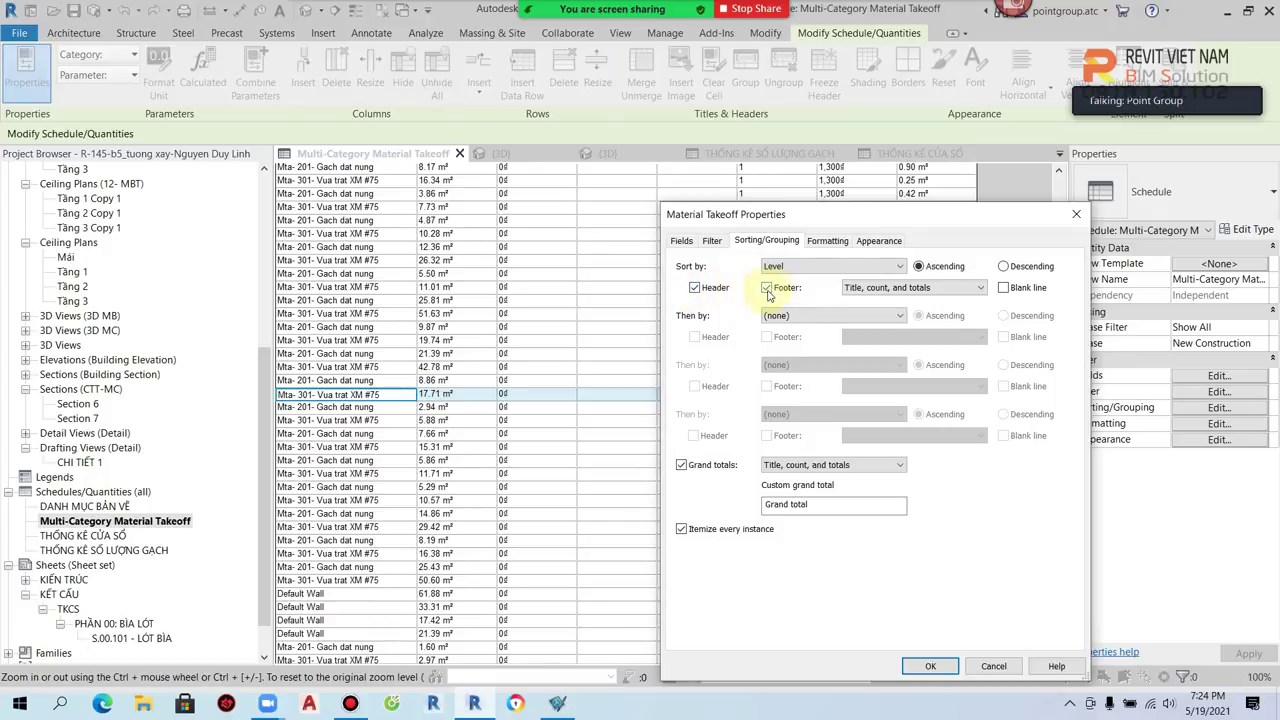
left_click(930, 666)
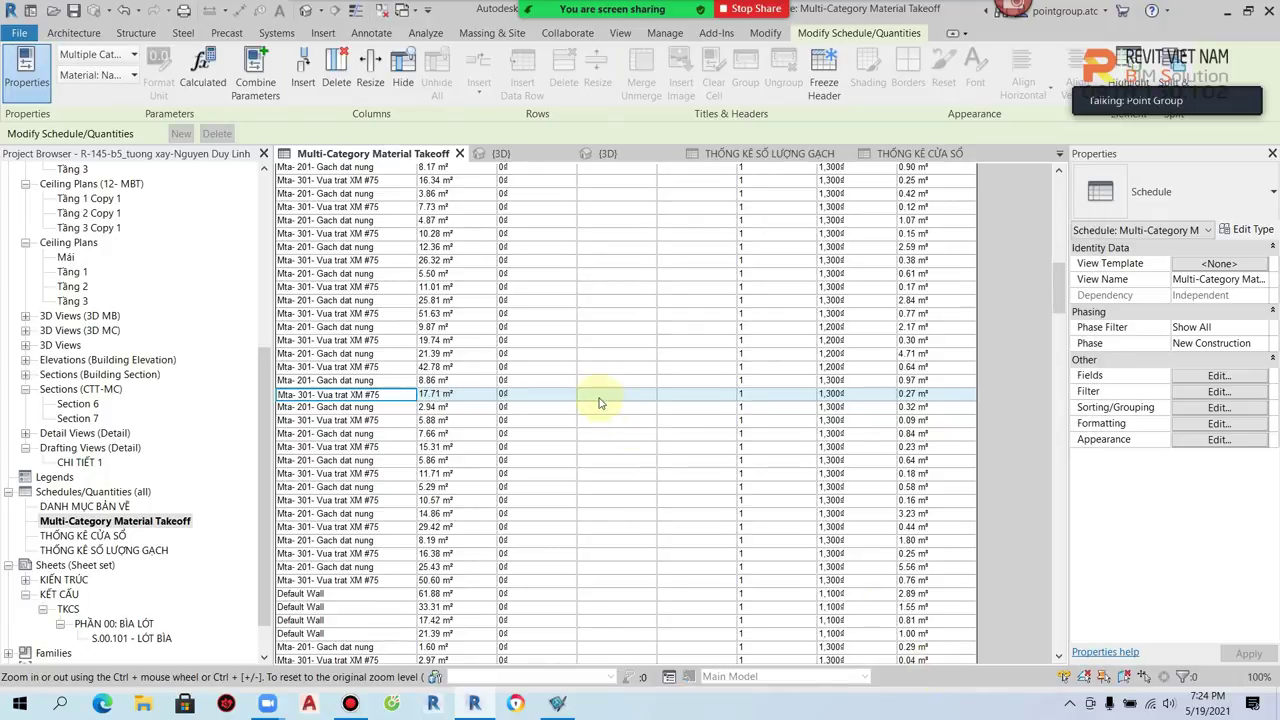
scroll(726, 497, "down", 5)
scroll(726, 497, "down", 5)
scroll(726, 497, "down", 3)
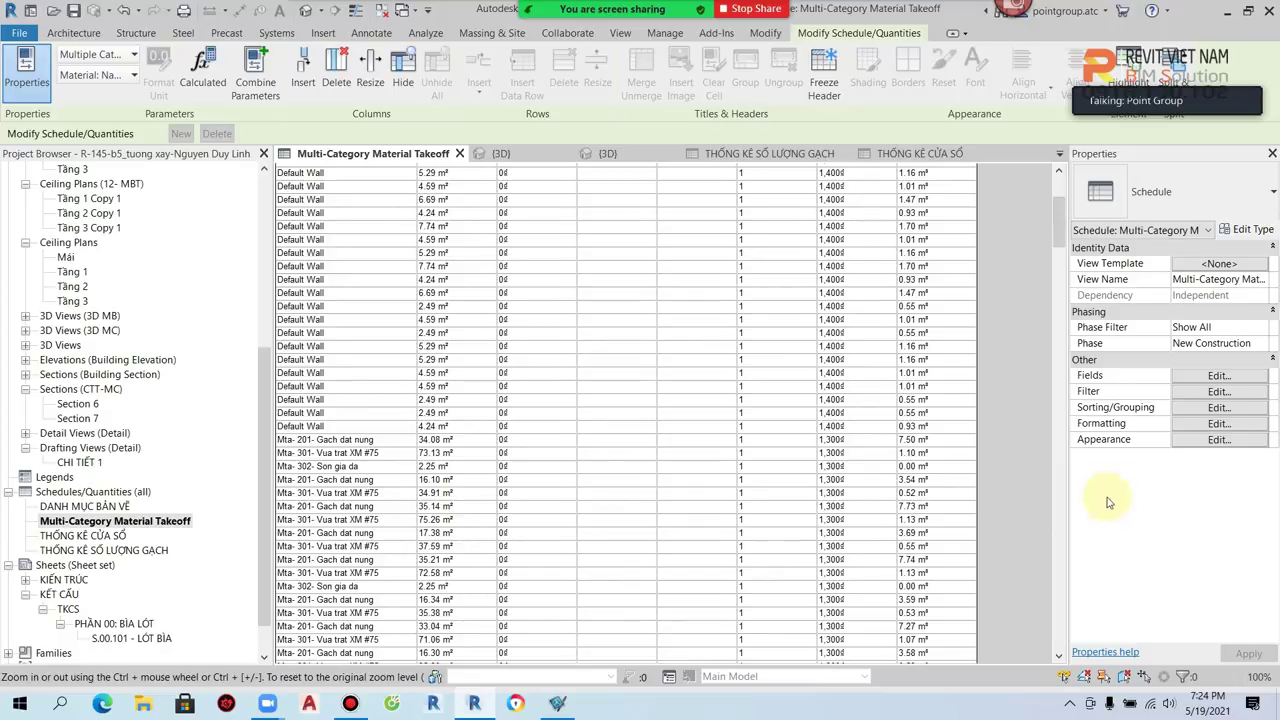
Step: Add a Level footer with title, count and totals, and turn off Itemize every instance
left_click(1217, 392)
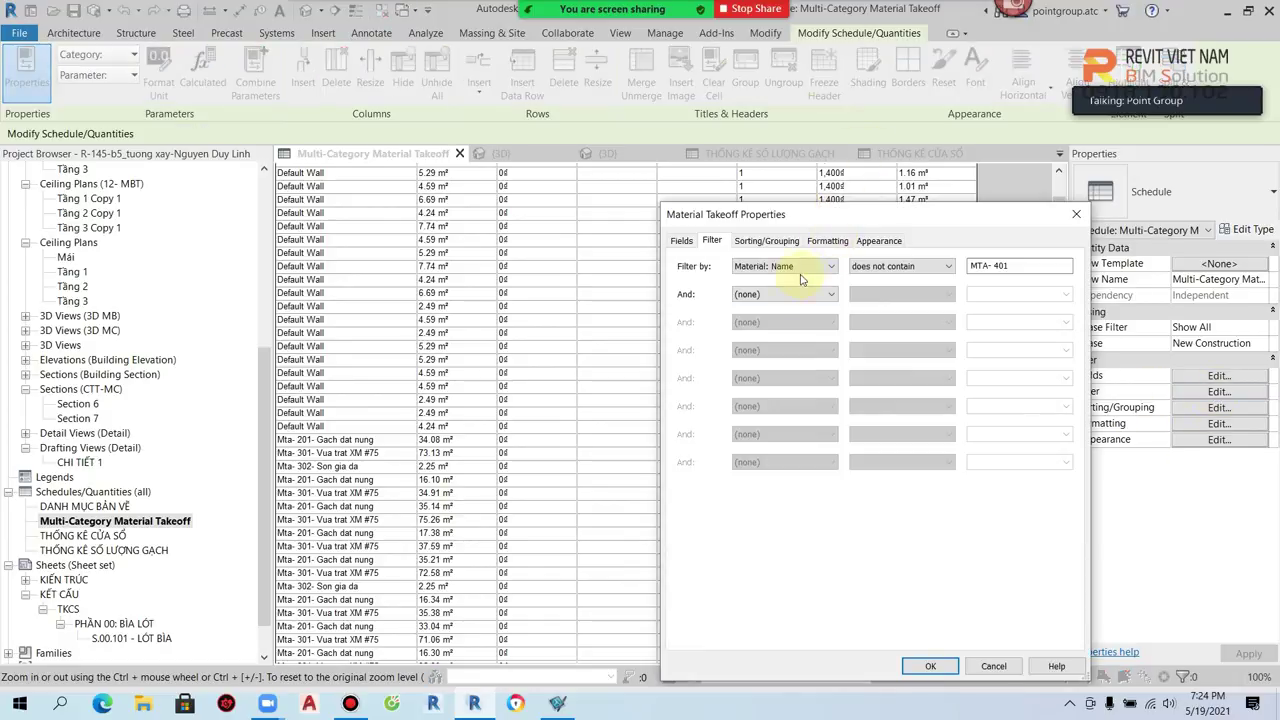
left_click(897, 267)
left_click(745, 248)
left_click(766, 241)
left_click(767, 288)
left_click(767, 288)
left_click(767, 288)
left_click(980, 287)
left_click(900, 297)
left_click(682, 529)
left_click(930, 666)
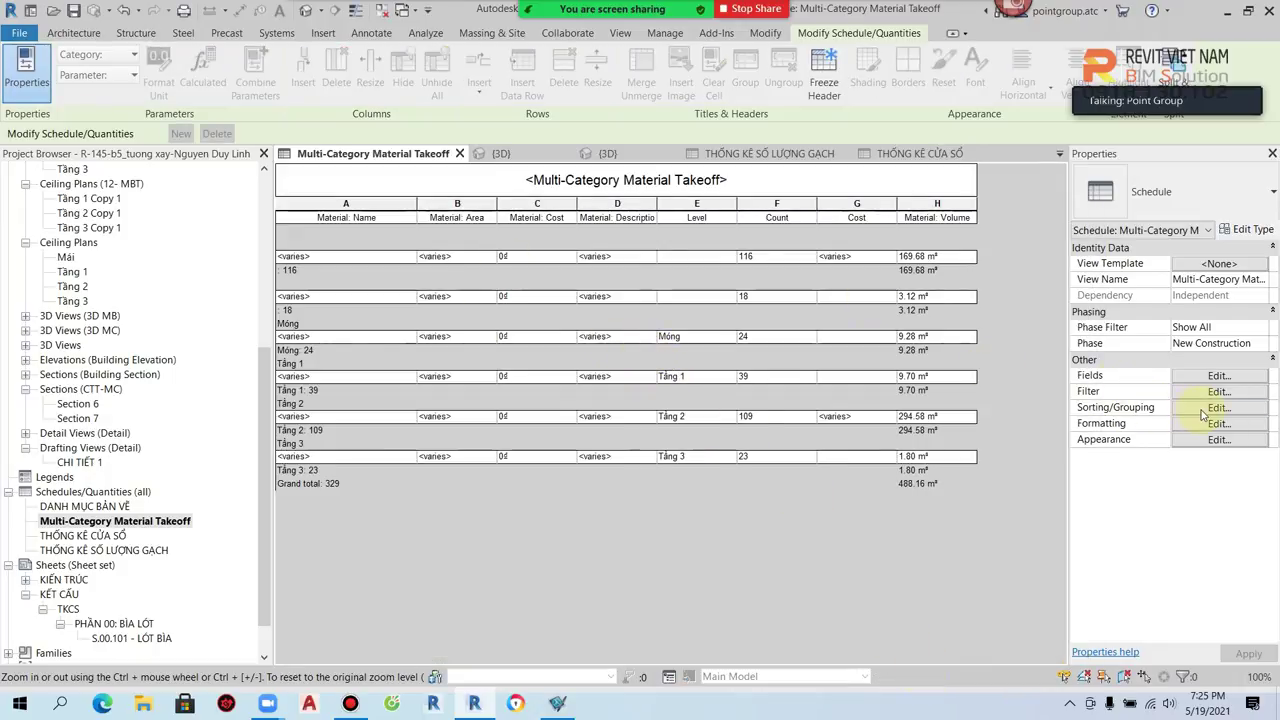
Step: Add a second grouping by Material: Name with a header row
left_click(1183, 410)
left_click(830, 316)
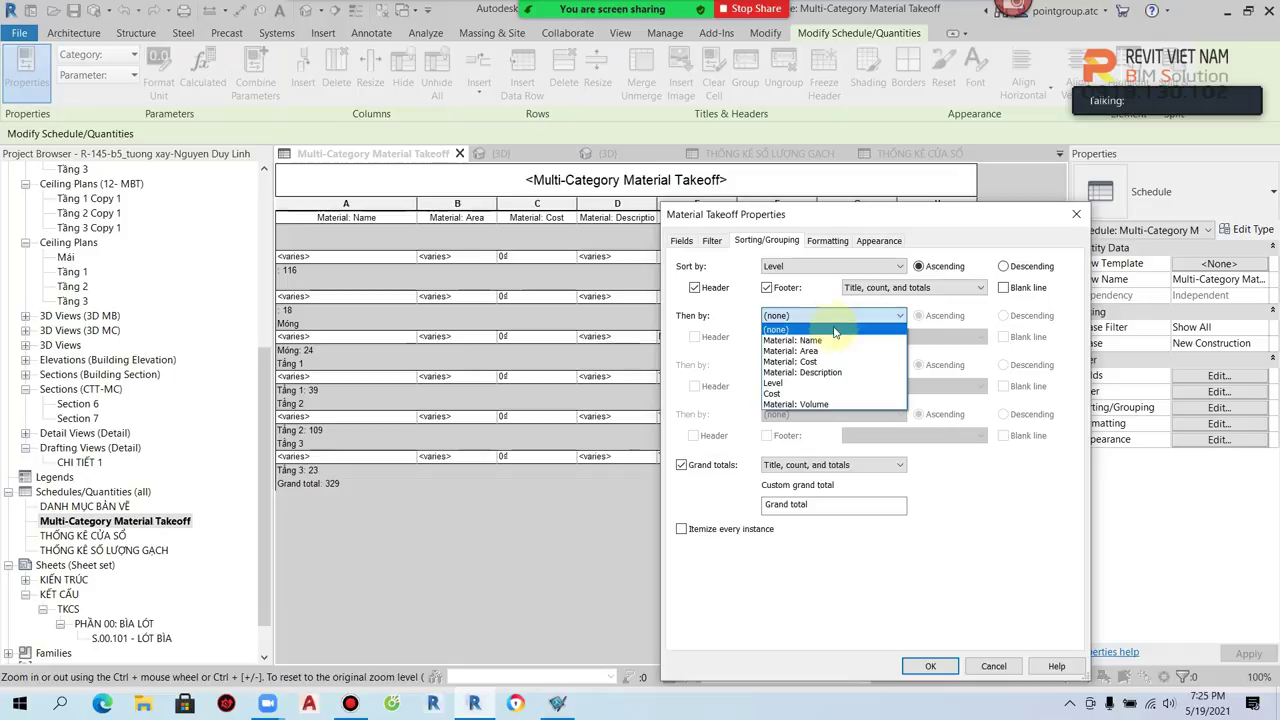
left_click(830, 341)
left_click(694, 336)
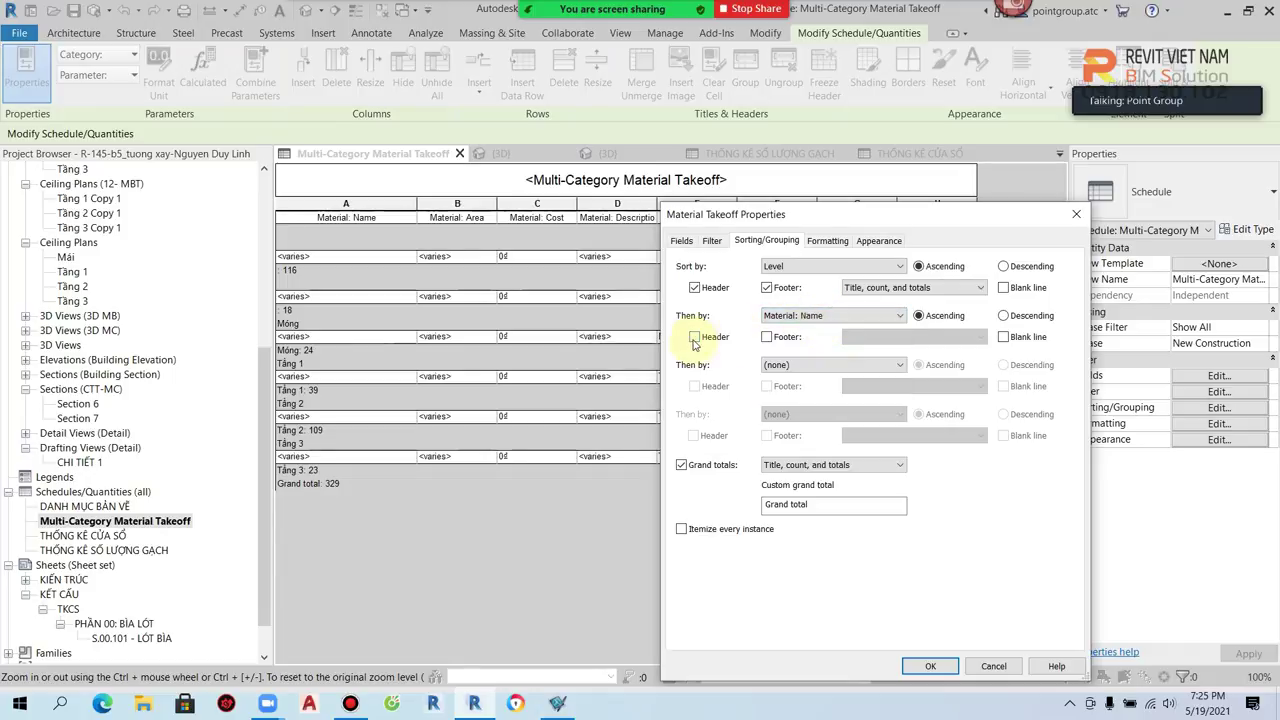
left_click(930, 666)
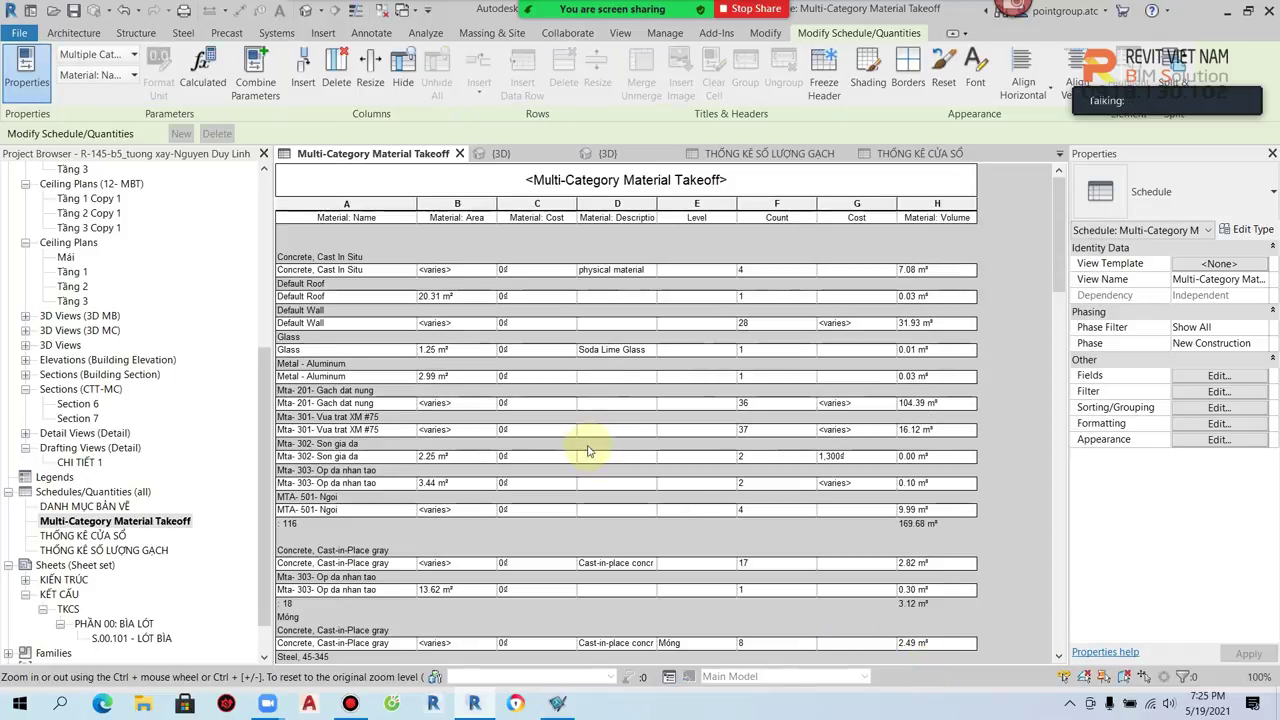
Step: Review the grouped takeoff, checking the Mta- 201- Gach dat nung count and area
scroll(586, 449, "down", 2)
scroll(586, 449, "down", 1)
scroll(577, 491, "down", 2)
scroll(591, 514, "down", 1)
scroll(758, 503, "down", 2)
scroll(765, 440, "up", 7)
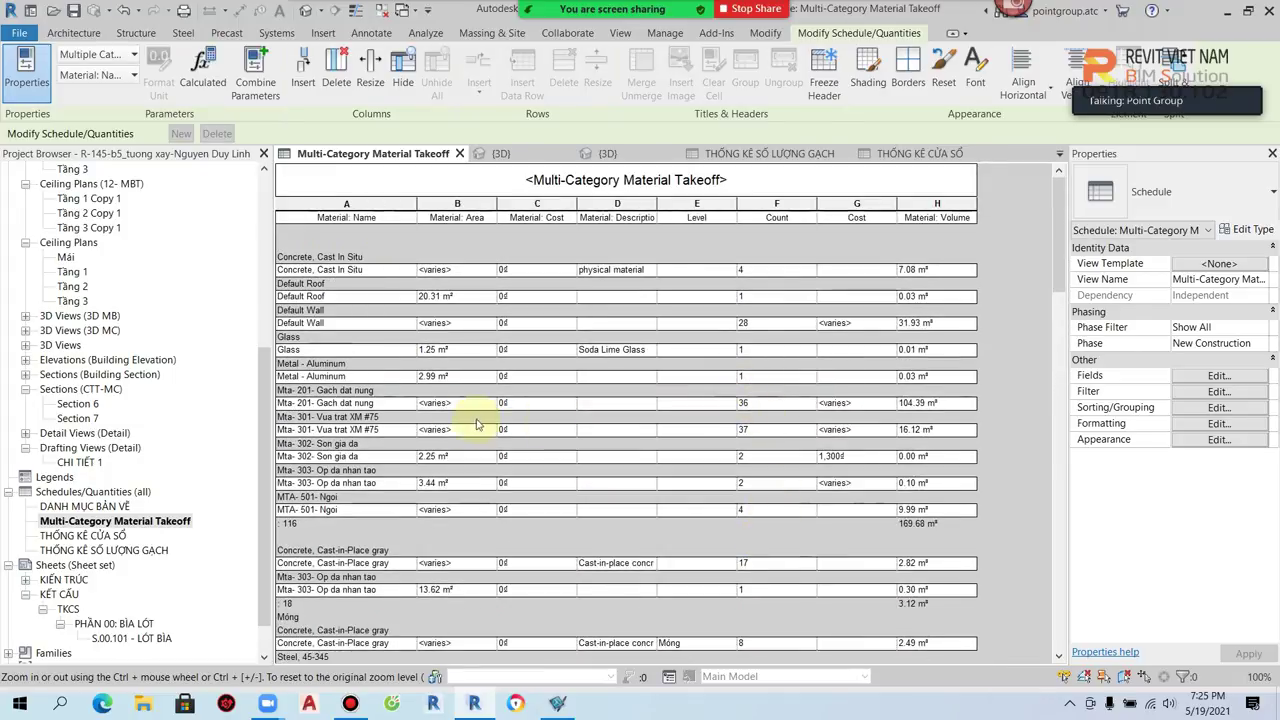
left_click(775, 404)
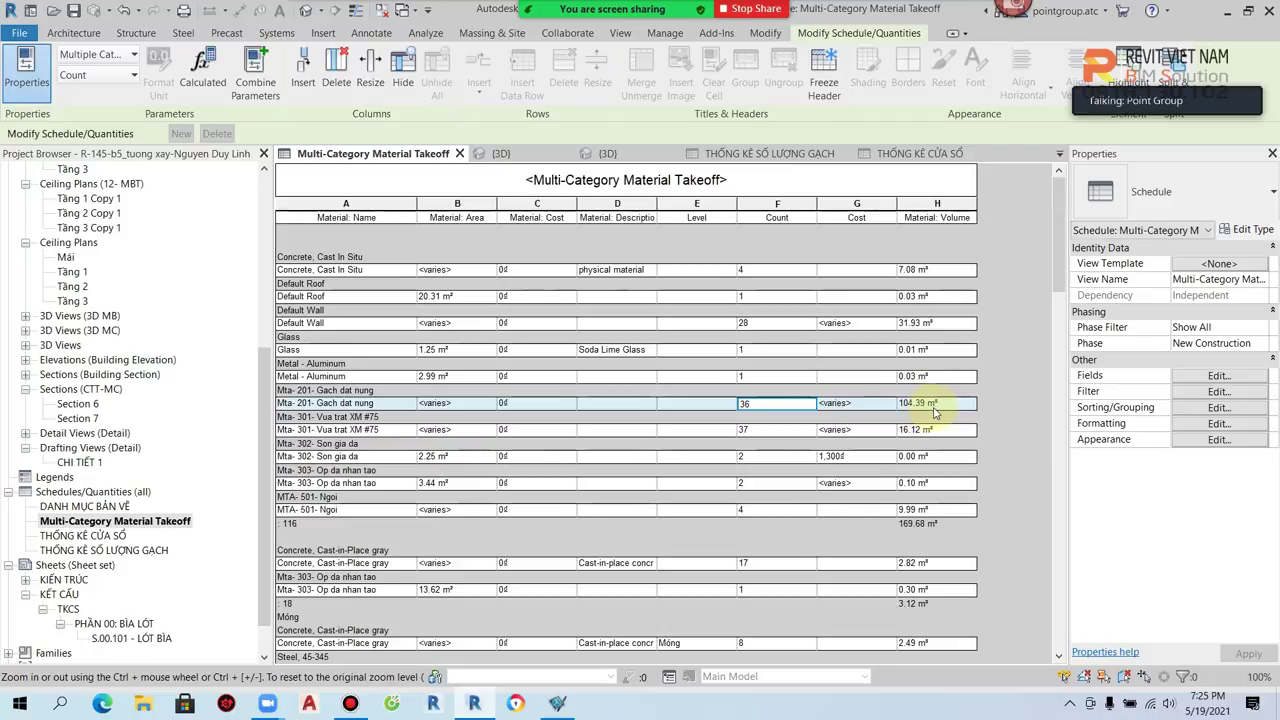
left_click(445, 405)
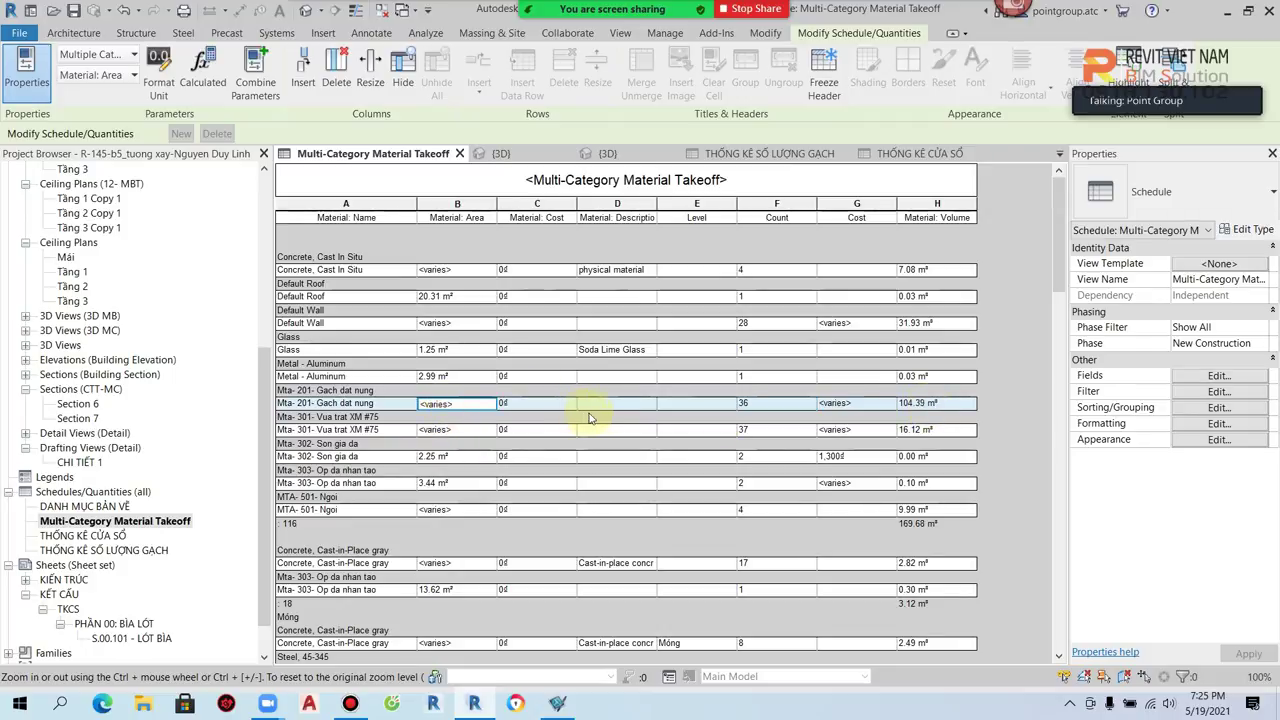
Step: Scroll through the remaining material groups and select the takeoff's title
scroll(785, 449, "down", 3)
scroll(785, 449, "down", 5)
scroll(780, 440, "down", 5)
scroll(775, 465, "down", 5)
scroll(780, 475, "down", 5)
scroll(785, 477, "up", 3)
scroll(786, 477, "up", 5)
scroll(787, 477, "up", 5)
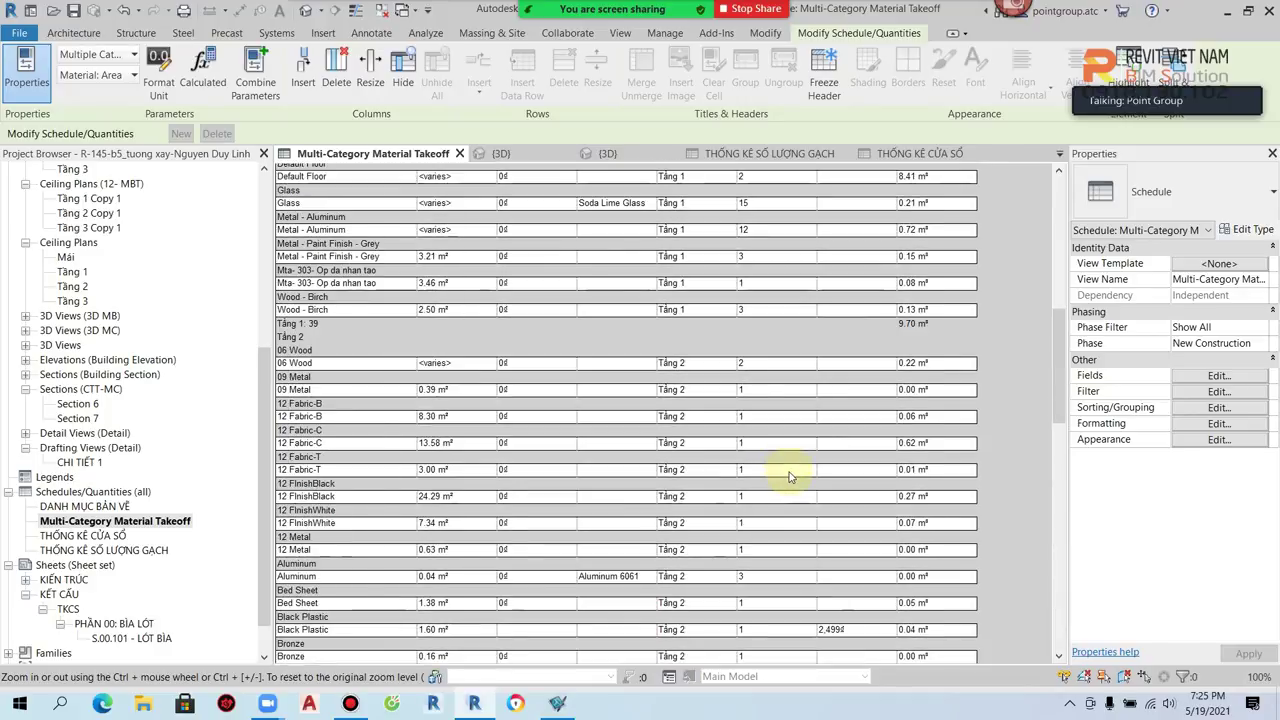
scroll(789, 477, "up", 5)
scroll(789, 477, "up", 3)
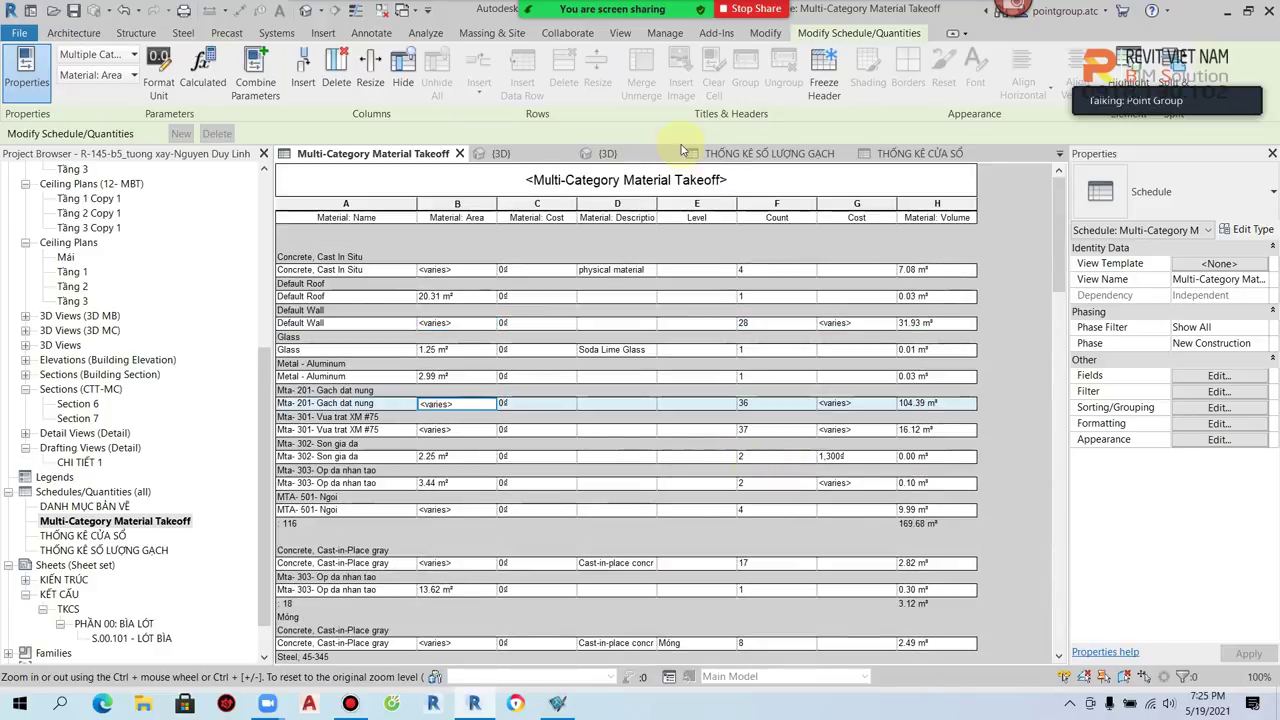
left_click(725, 180)
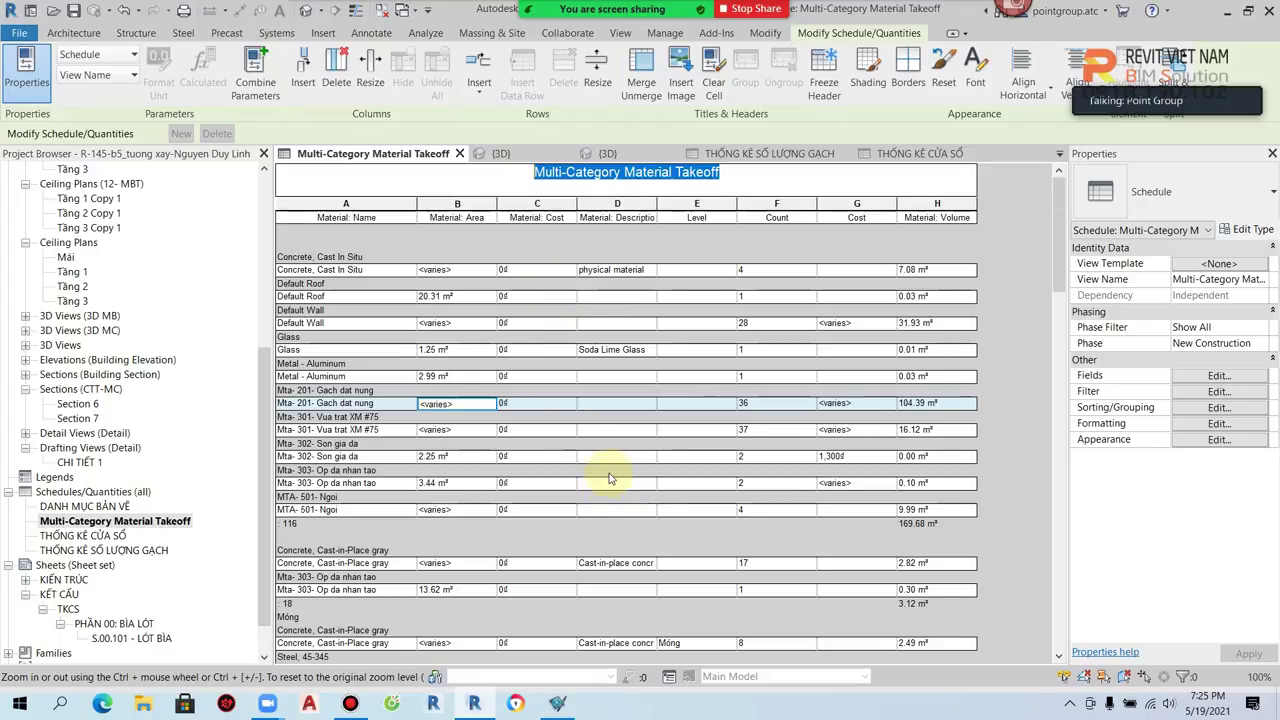
Step: Add the Type Mark field to the takeoff's scheduled fields
left_click(1208, 377)
left_click_drag(846, 410, 847, 530)
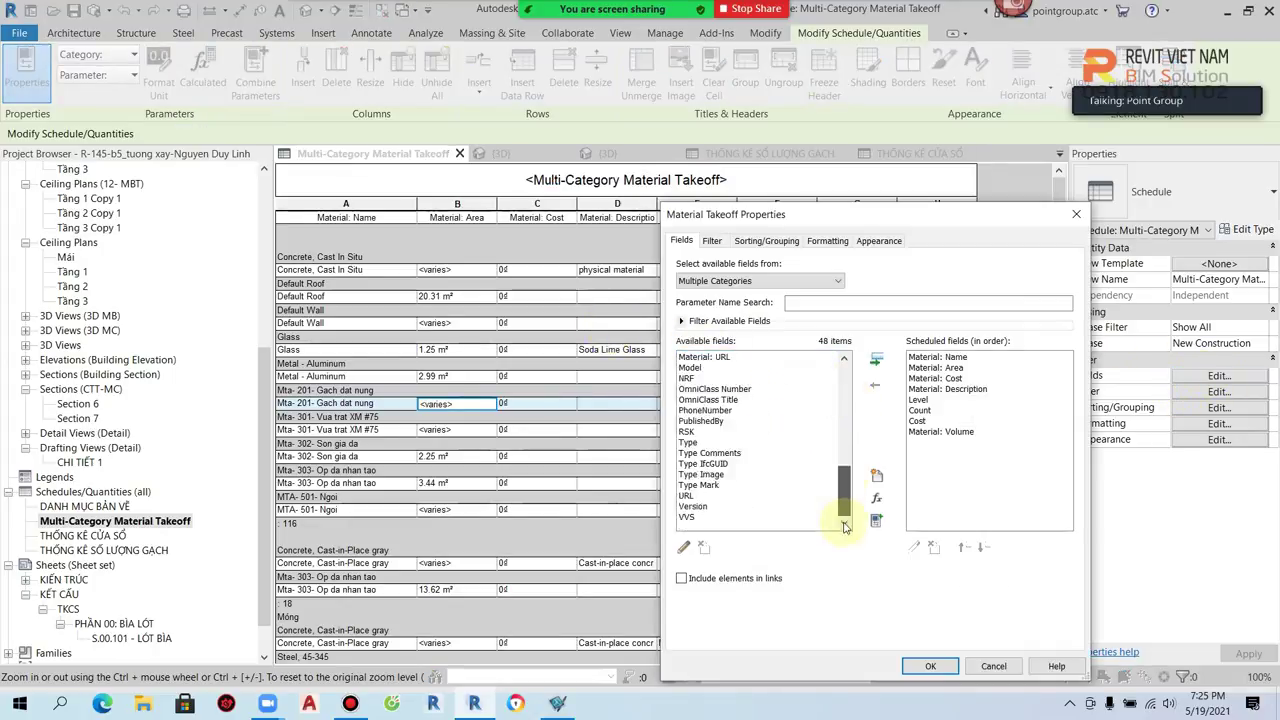
left_click(702, 485)
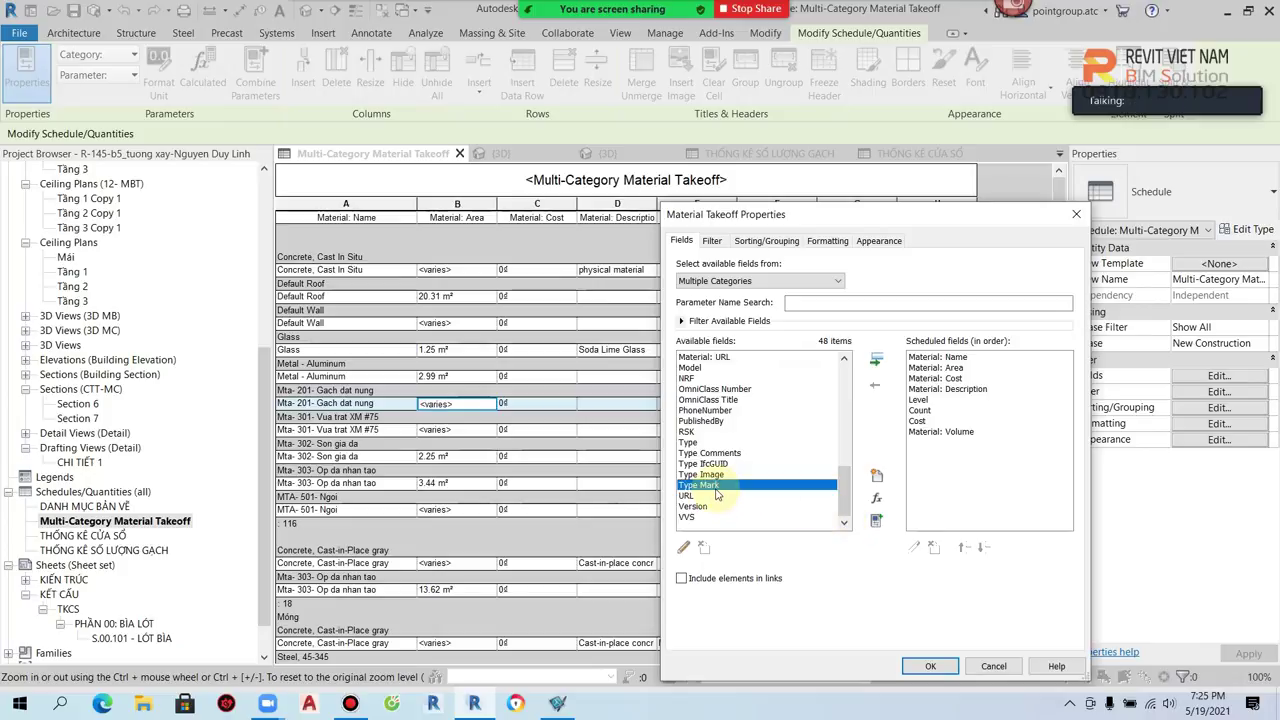
left_click(876, 359)
left_click(930, 666)
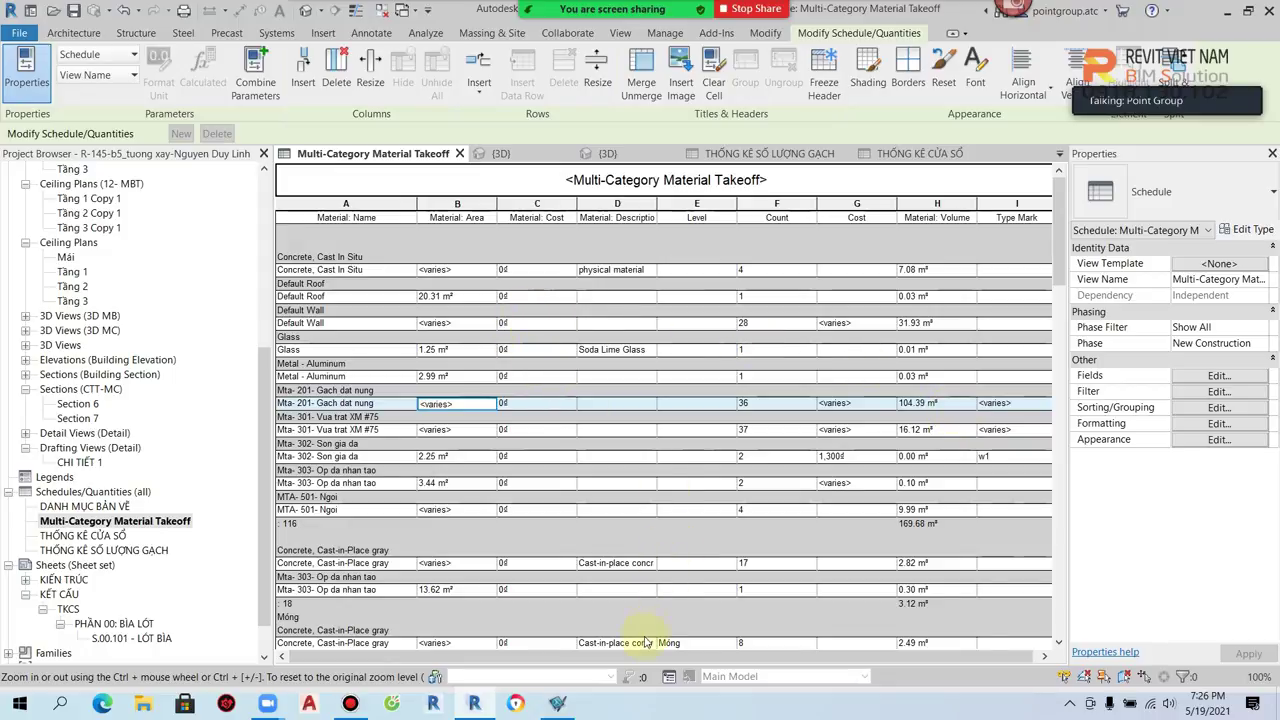
Step: Enter Type Mark RF1 for the Default Roof row and accept the warning
left_click(1020, 297)
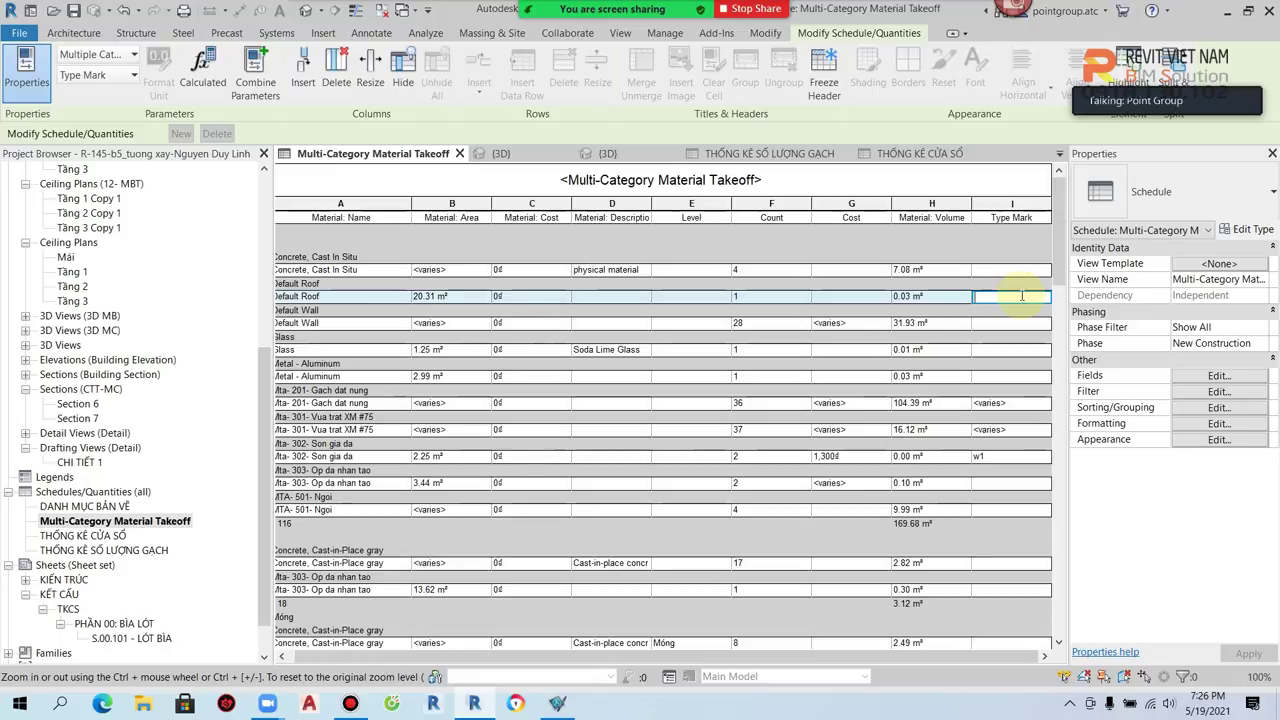
type("r")
key("BackSpace")
type("RF1")
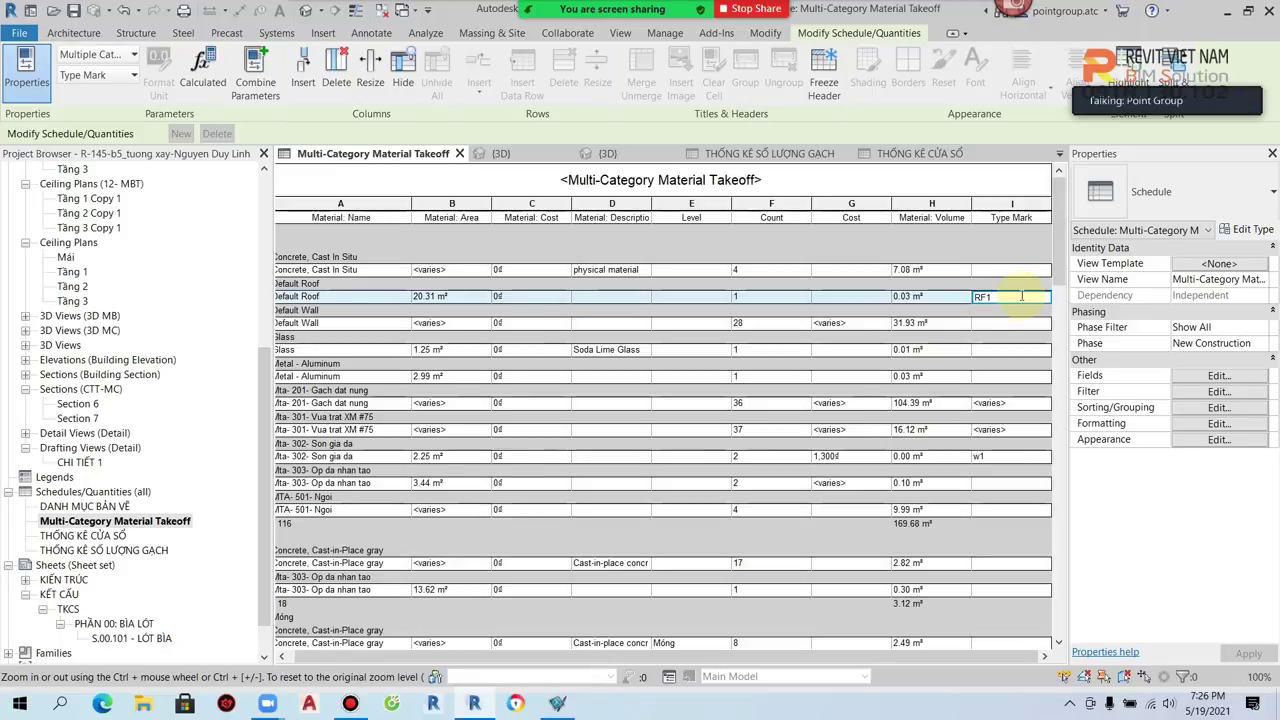
key("Return")
left_click(675, 371)
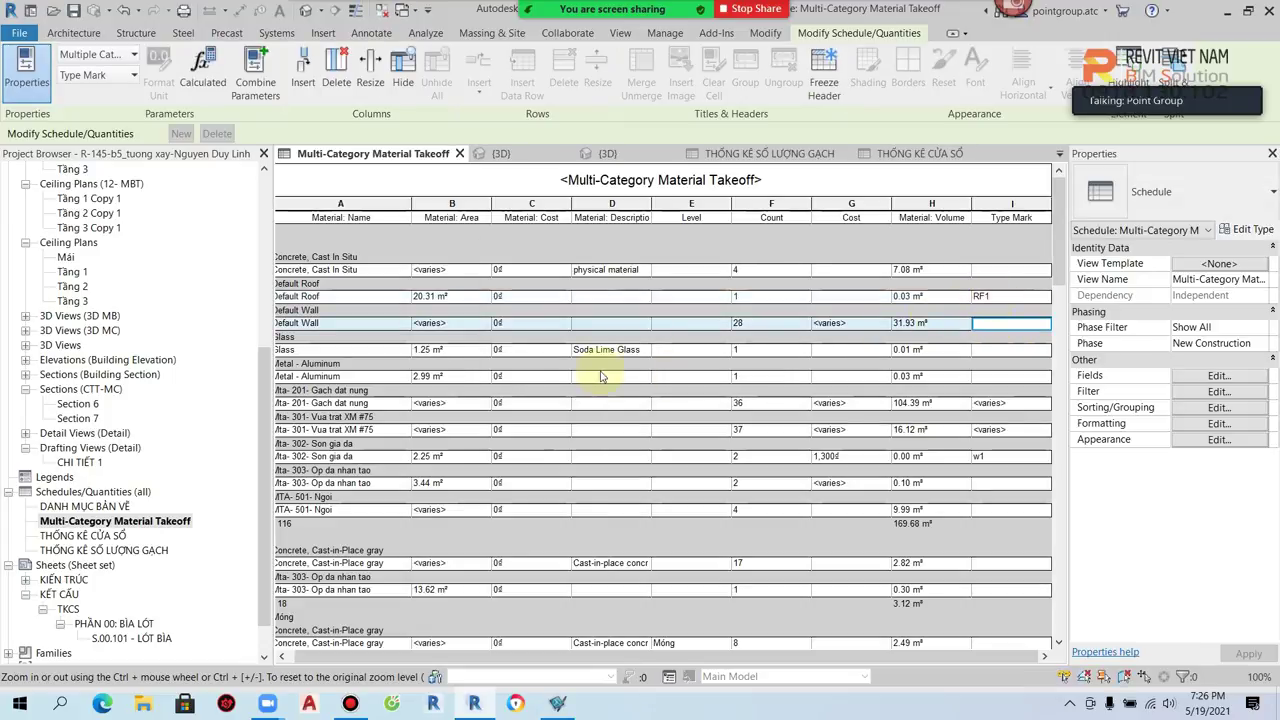
scroll(125, 388, "up", 2)
scroll(126, 385, "up", 1)
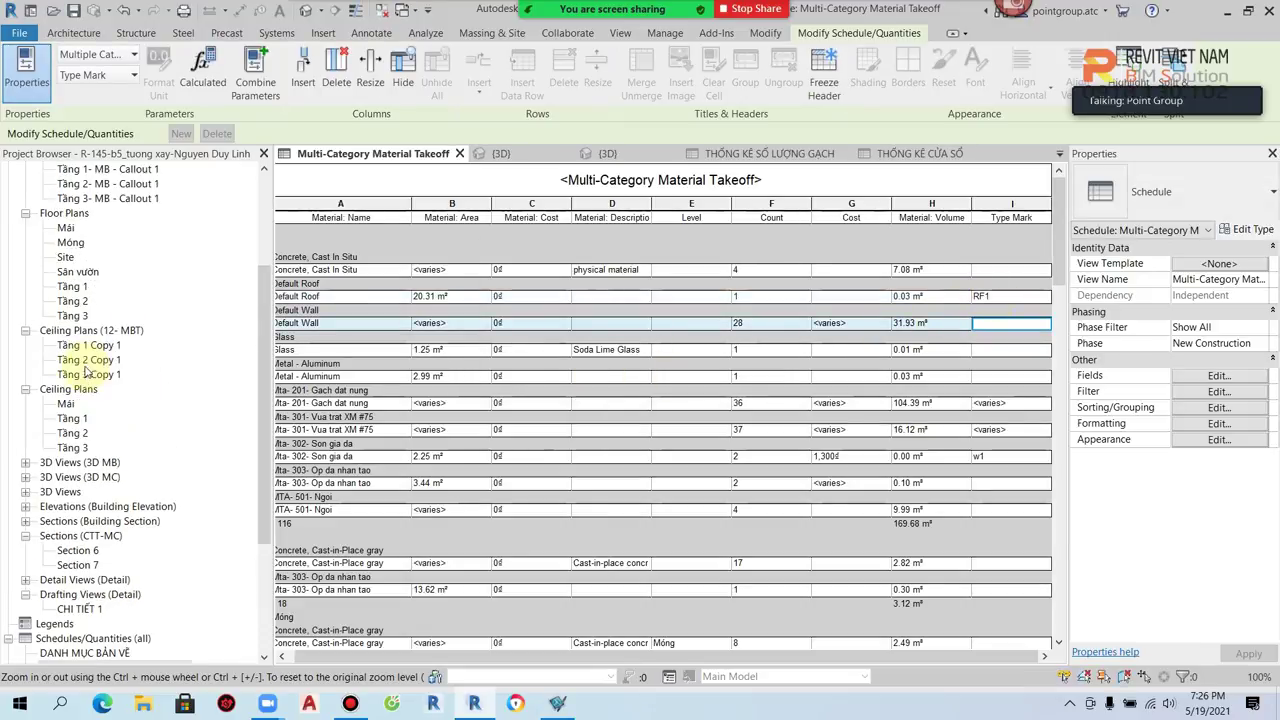
Step: Open the Mái roof floor plan
scroll(128, 380, "up", 1)
scroll(130, 375, "up", 2)
scroll(135, 365, "up", 1)
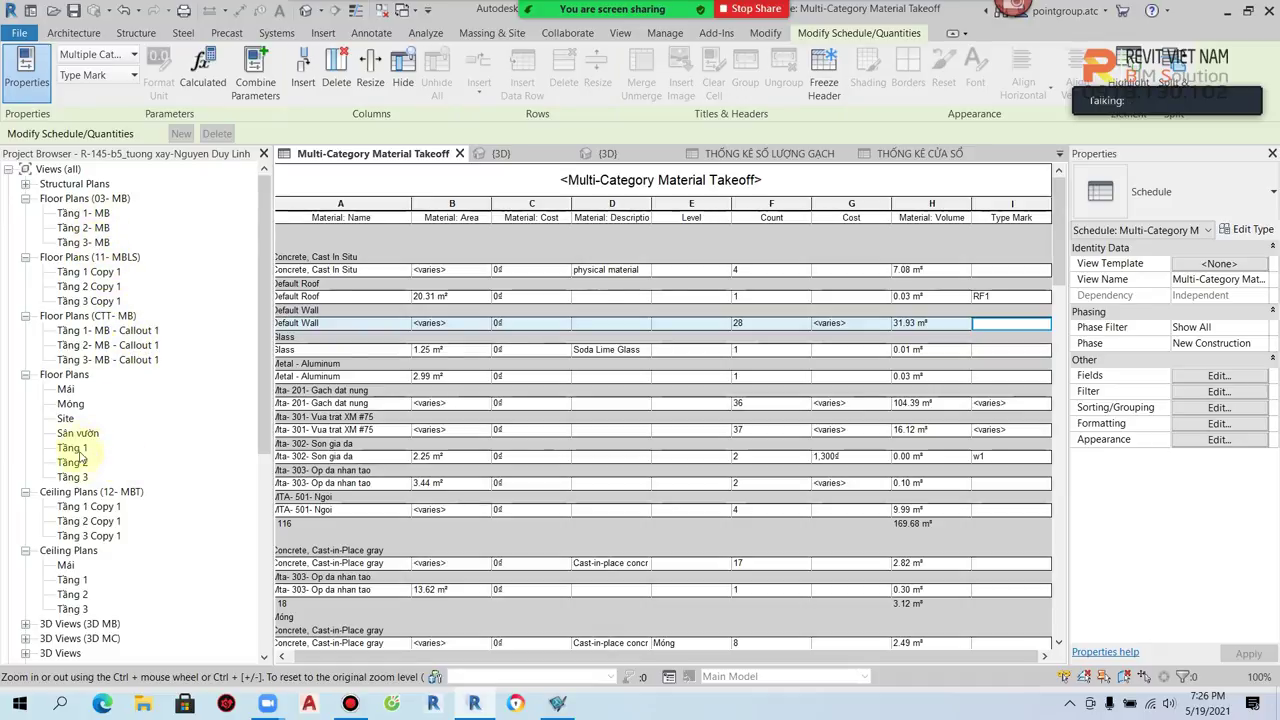
left_click(66, 390)
double_click(66, 390)
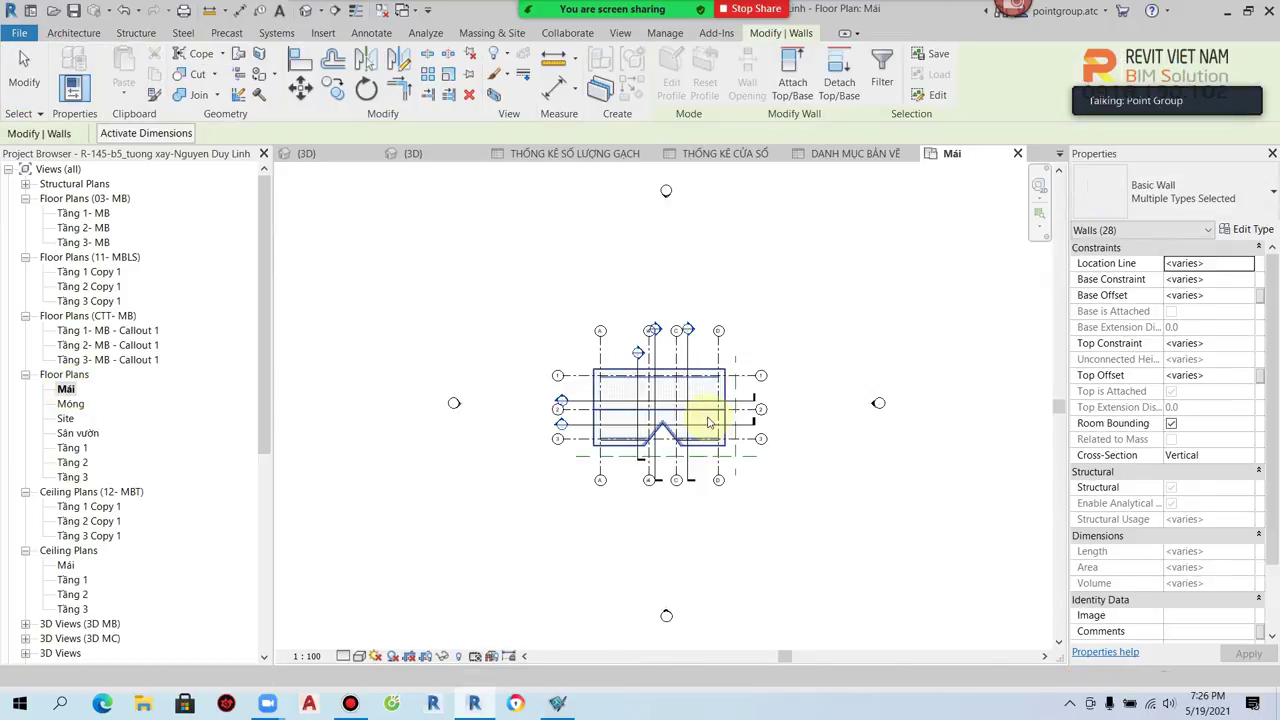
Step: Try tagging the roof with Tag by Category (TG), browse the family libraries, then cancel without loading
scroll(740, 420, "up", 3)
scroll(748, 480, "up", 3)
key("t")
key("g")
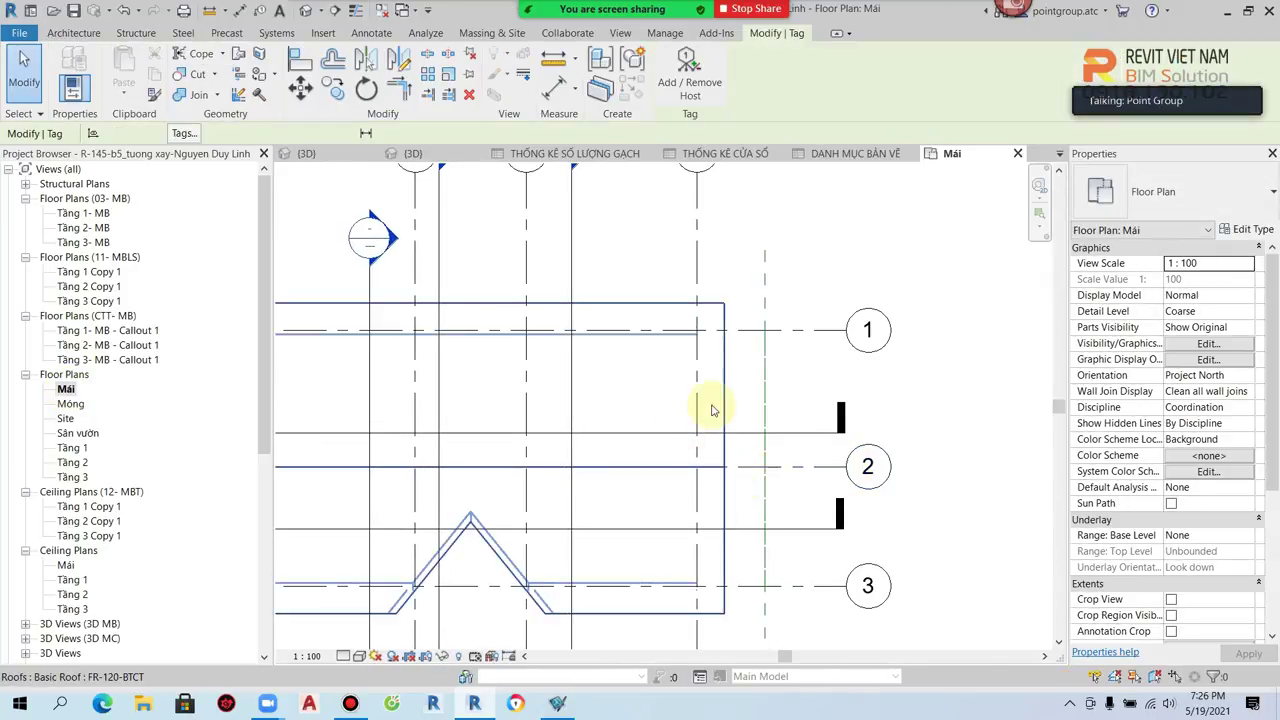
left_click(718, 404)
left_click(690, 372)
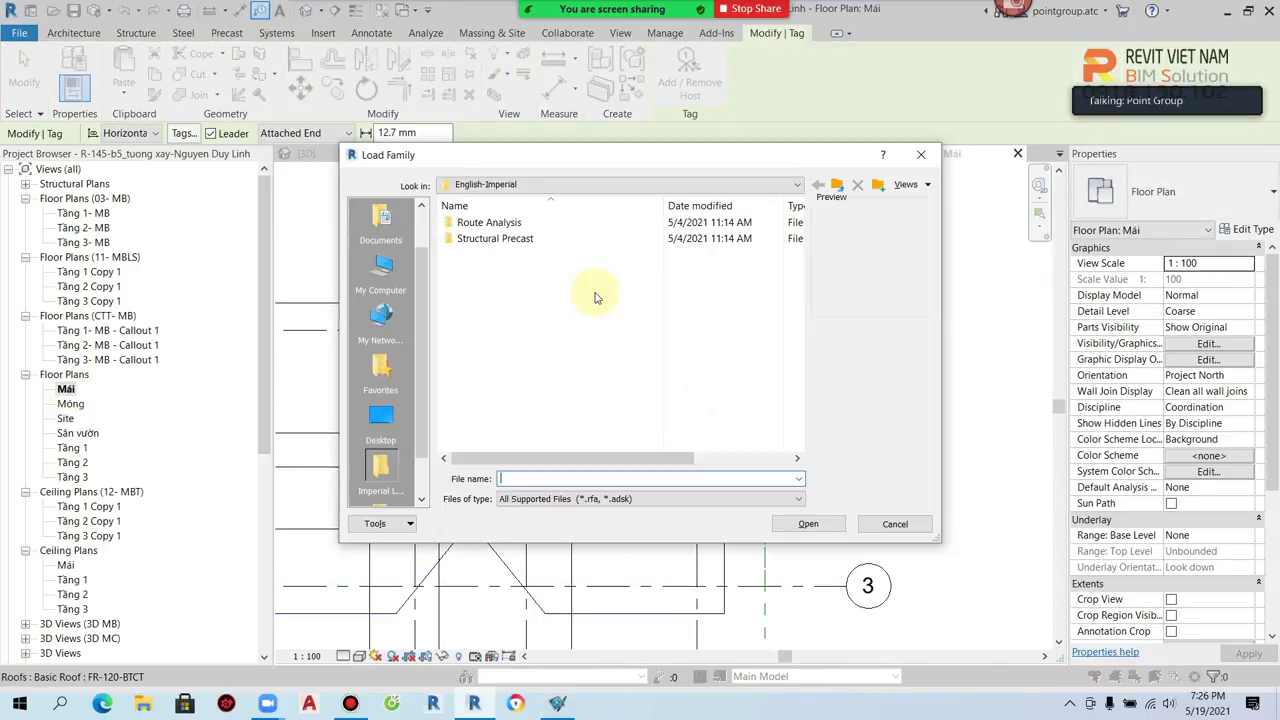
left_click(838, 190)
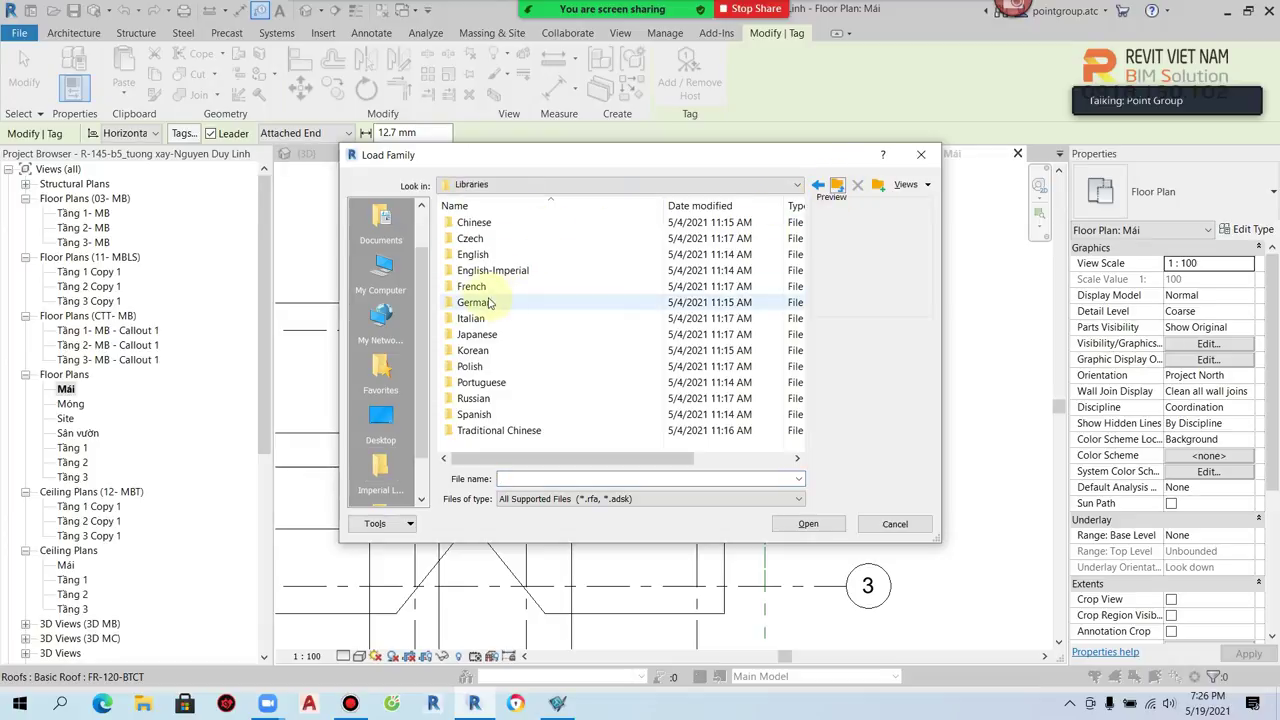
double_click(479, 257)
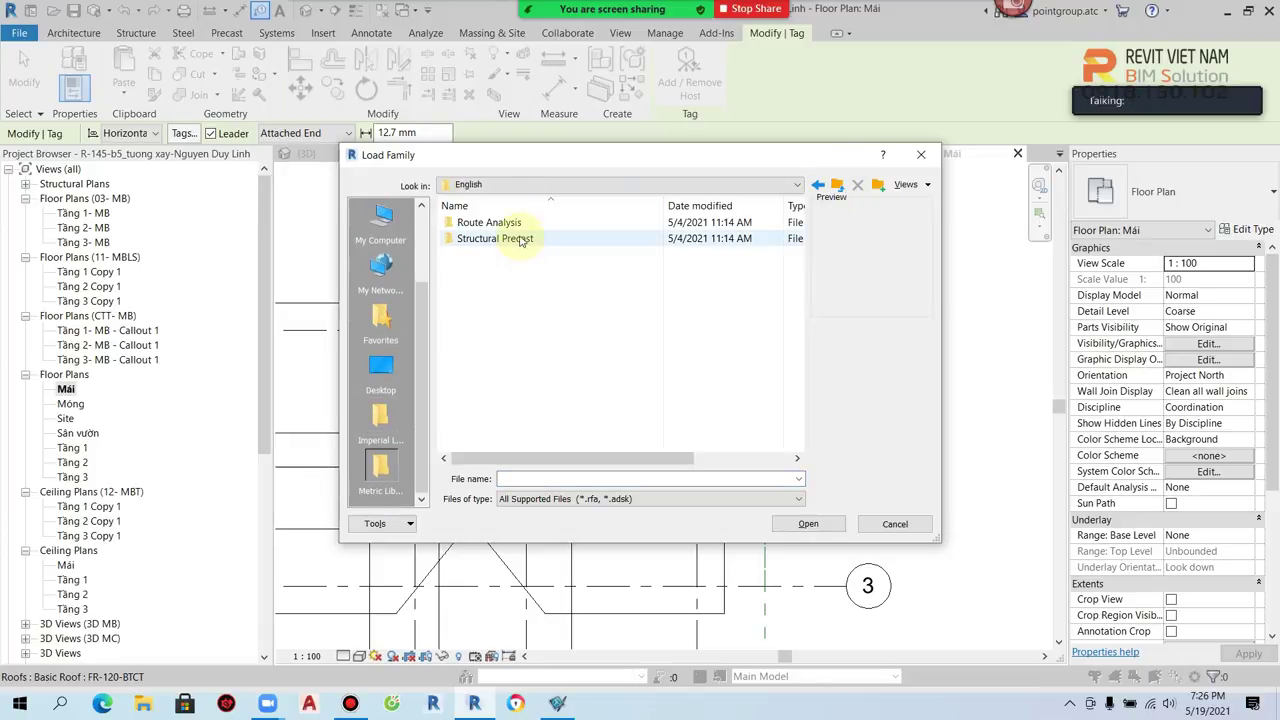
left_click(840, 190)
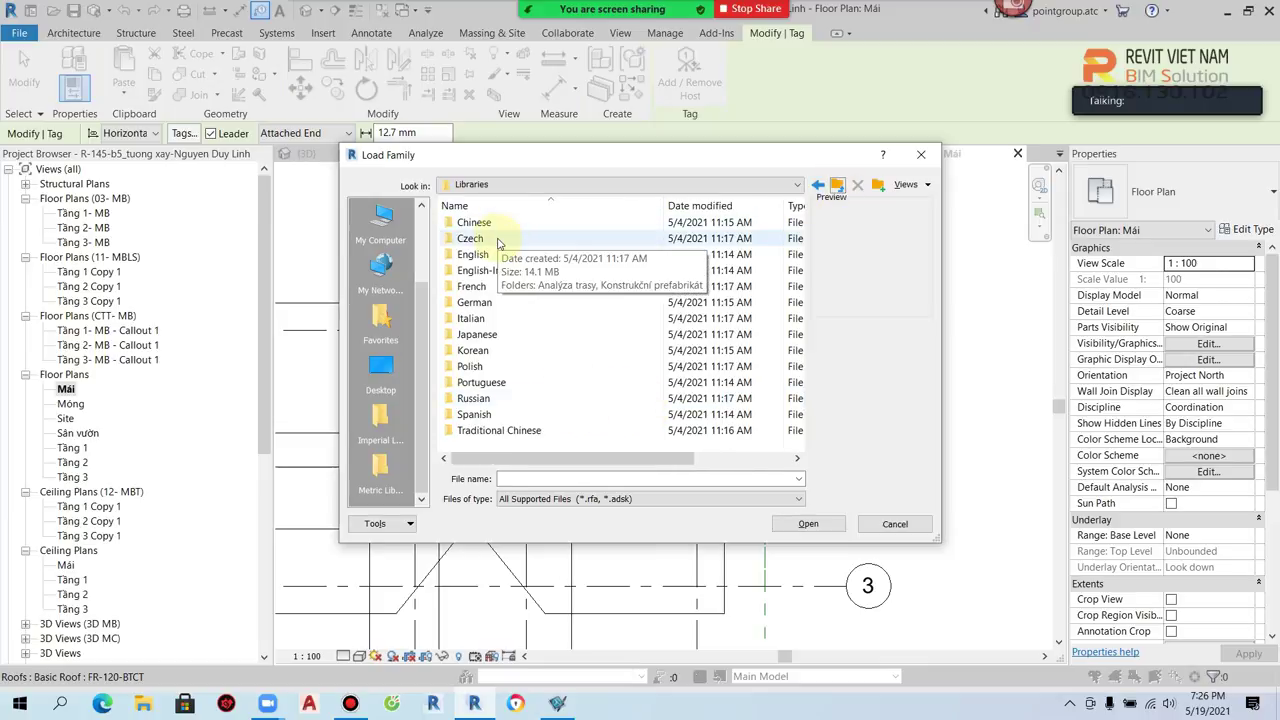
key("Escape")
left_click(322, 33)
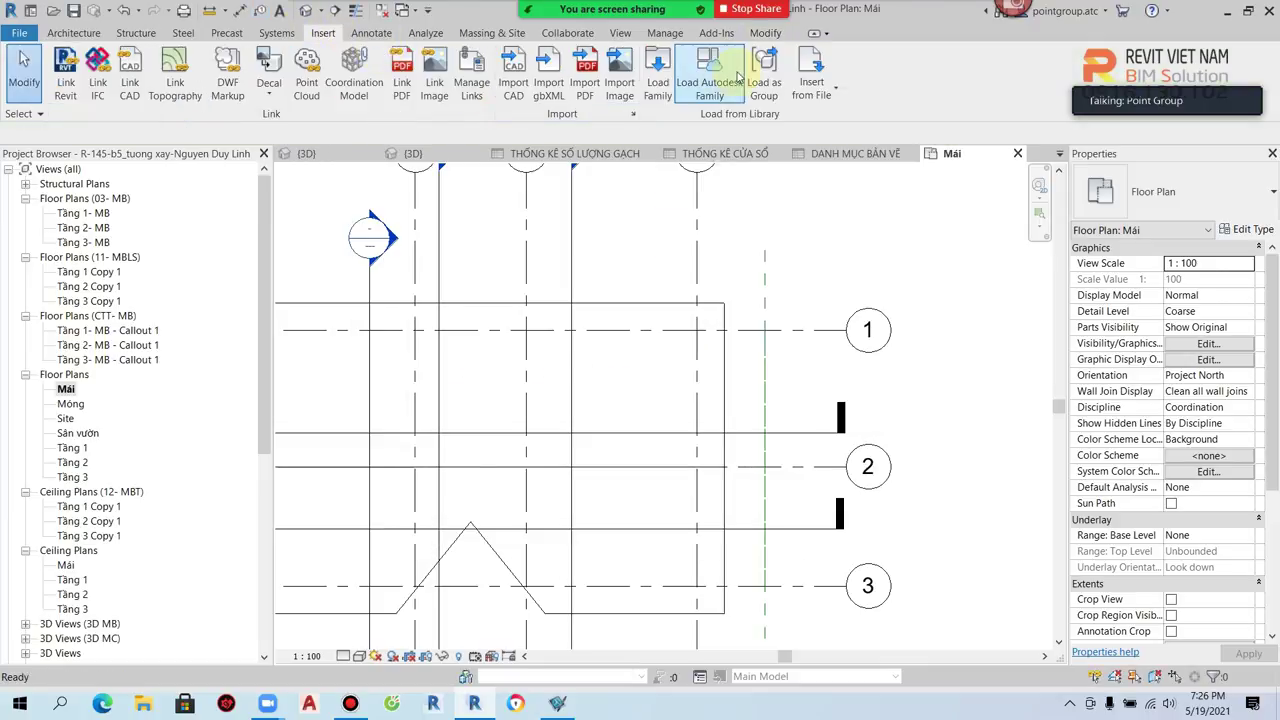
left_click(709, 75)
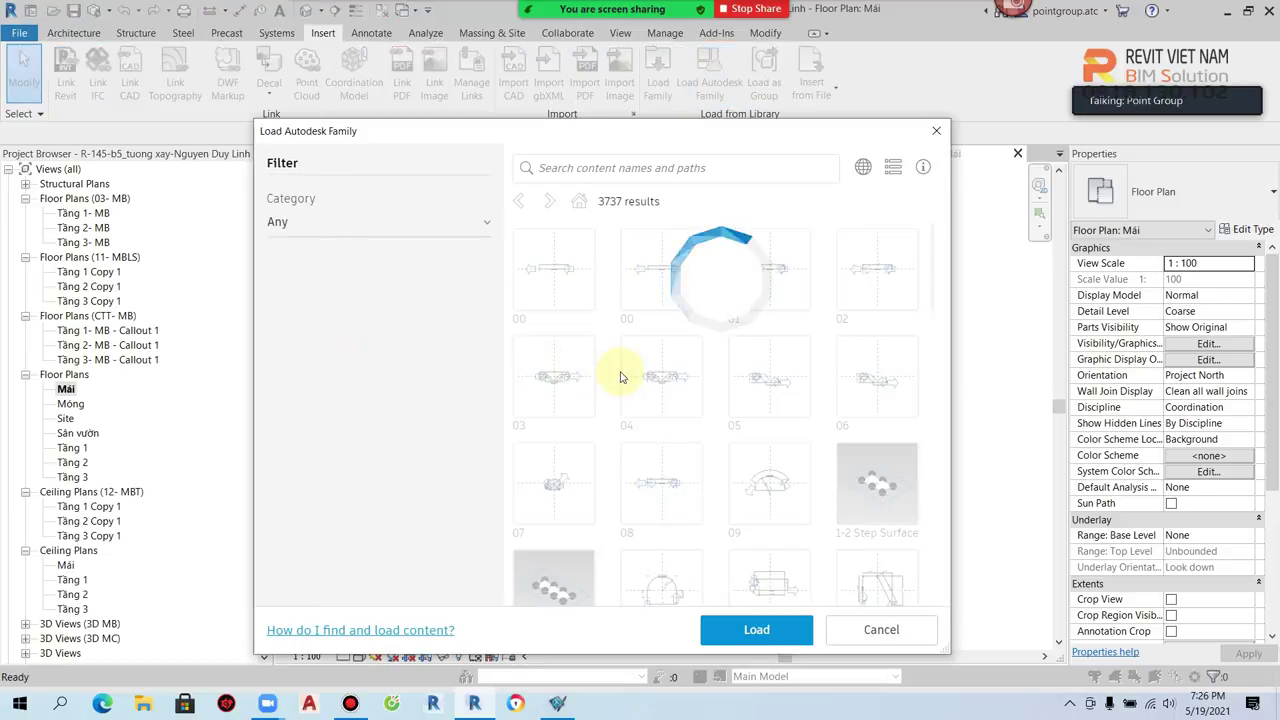
left_click(893, 167)
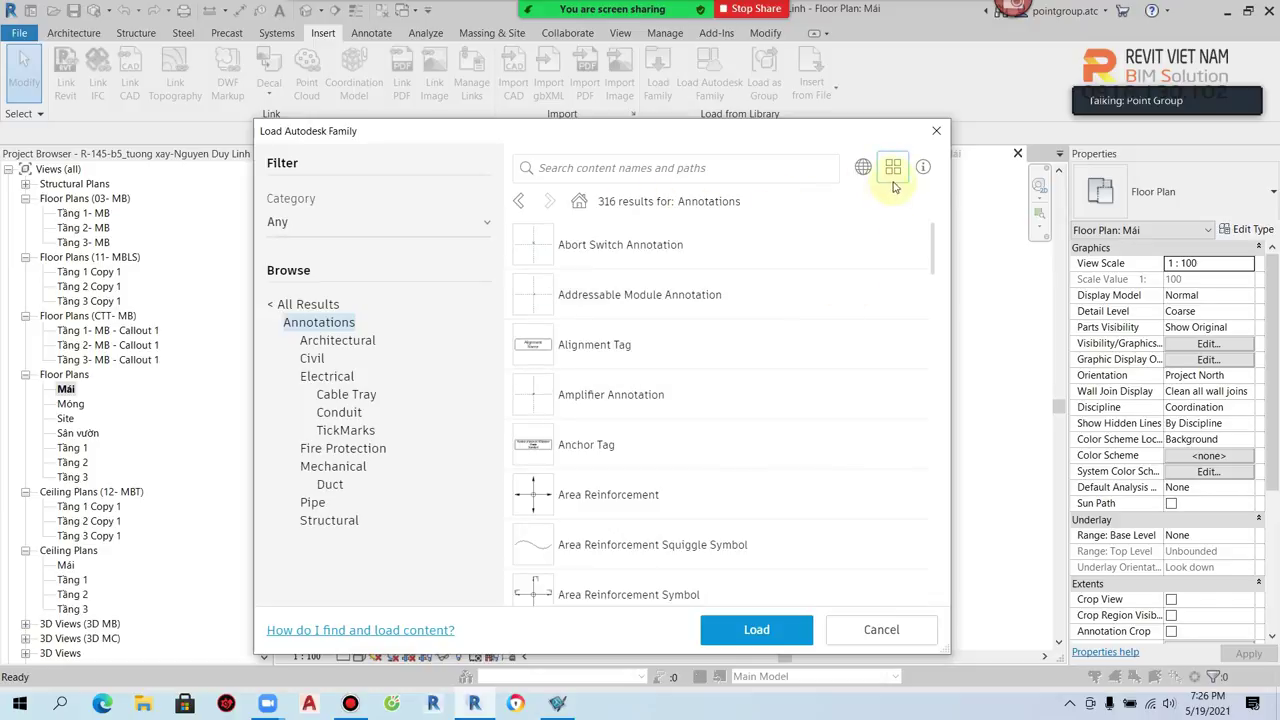
left_click(893, 170)
left_click(893, 170)
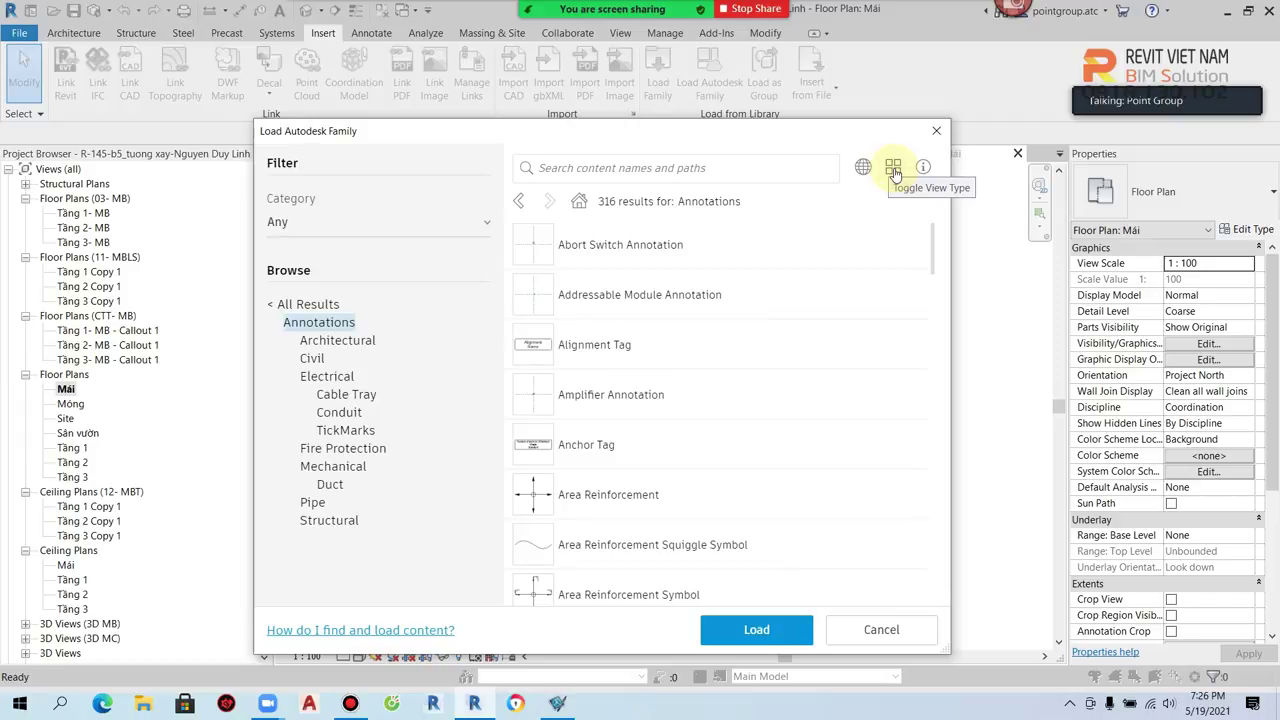
scroll(714, 470, "down", 3)
scroll(720, 510, "down", 3)
scroll(723, 530, "down", 3)
scroll(723, 530, "down", 5)
scroll(723, 530, "down", 5)
scroll(723, 530, "down", 5)
scroll(724, 530, "down", 2)
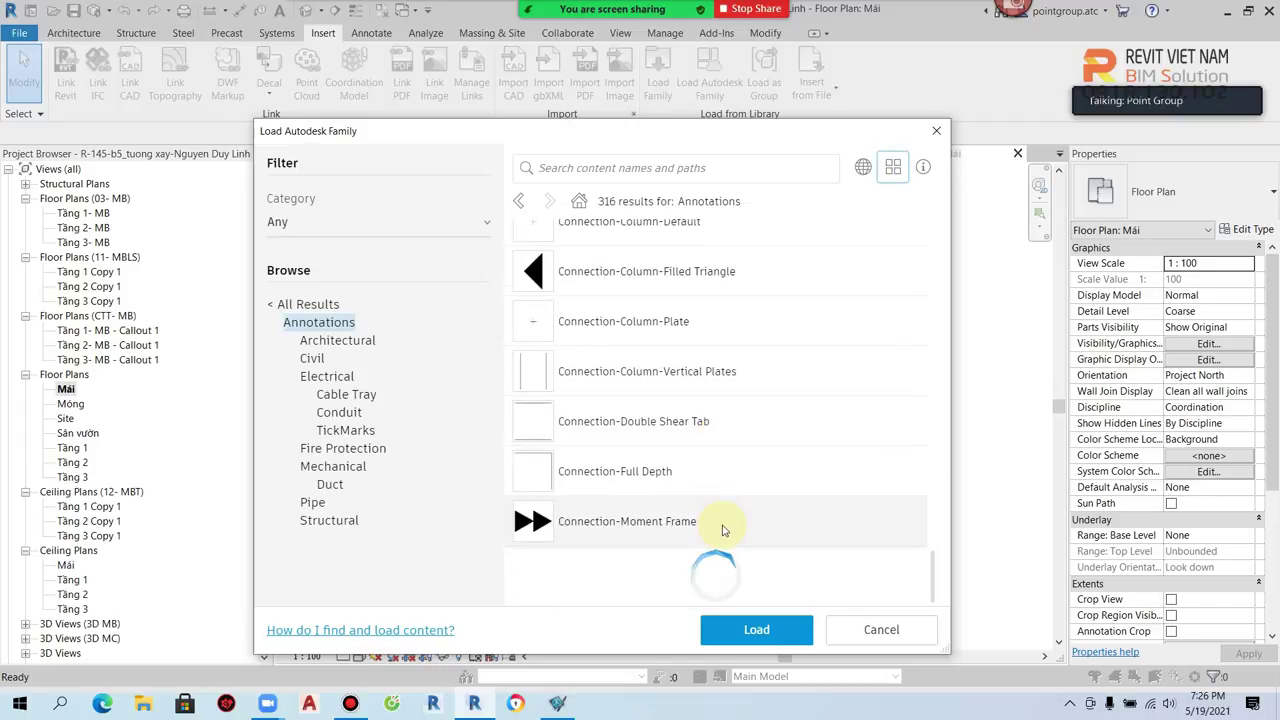
scroll(725, 515, "down", 5)
scroll(726, 500, "down", 5)
scroll(727, 502, "down", 5)
scroll(728, 502, "down", 5)
scroll(728, 502, "down", 5)
scroll(728, 502, "down", 5)
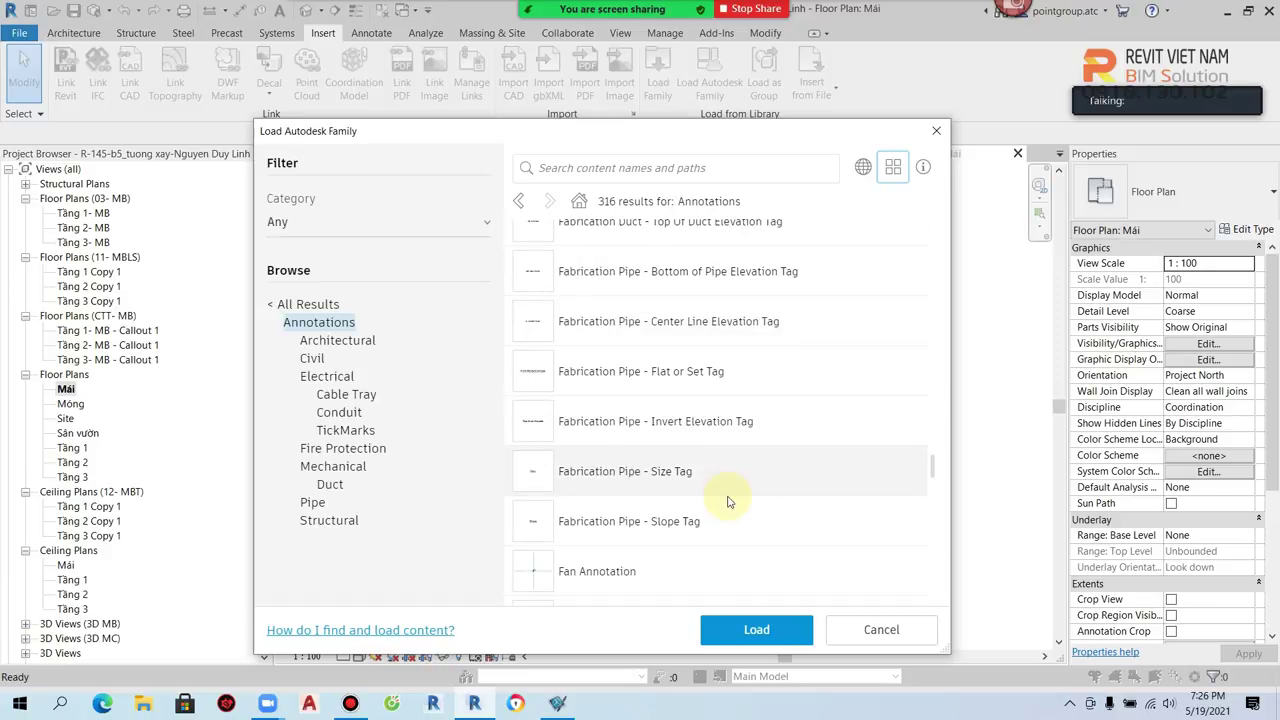
scroll(728, 502, "down", 5)
scroll(728, 502, "down", 5)
scroll(728, 502, "down", 5)
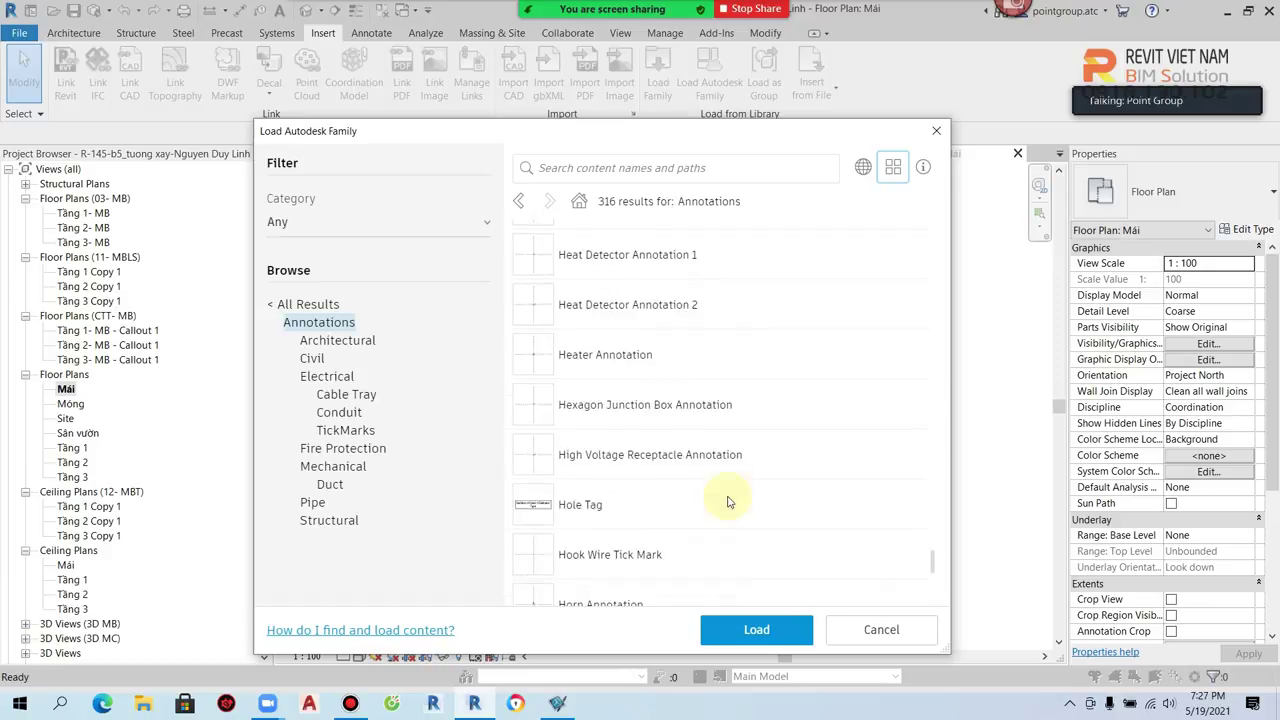
scroll(728, 502, "down", 5)
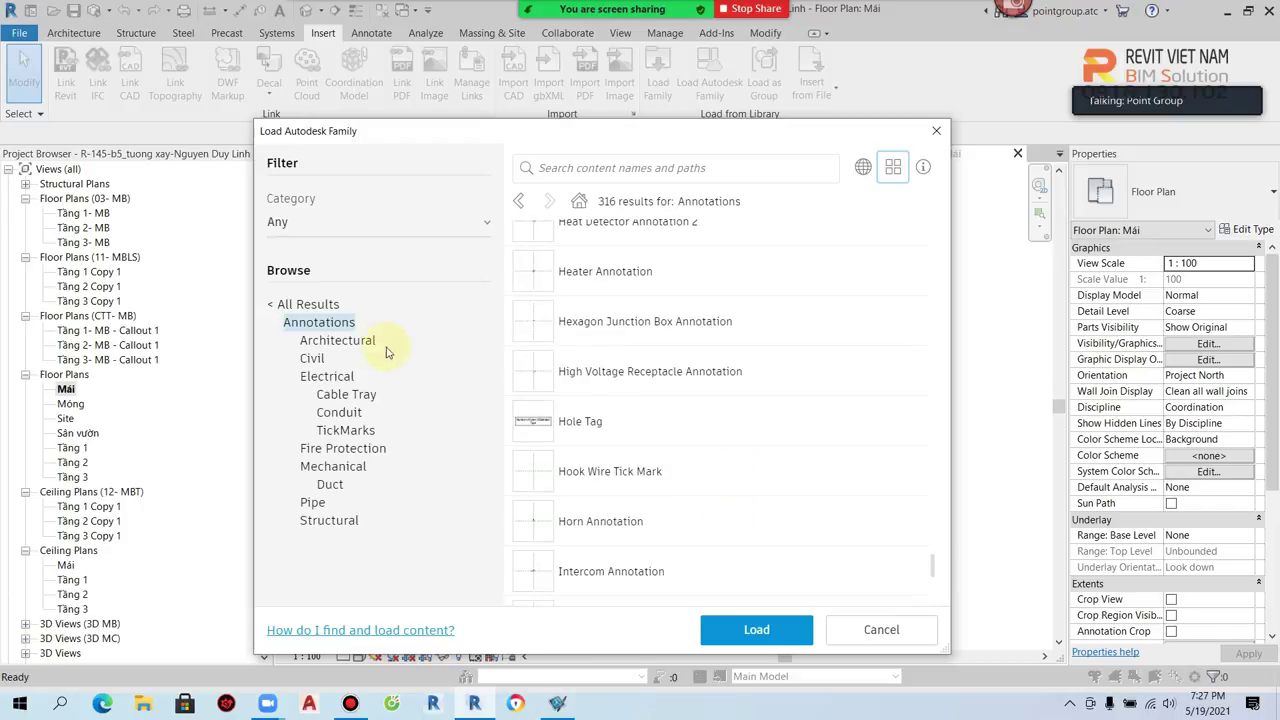
left_click(345, 341)
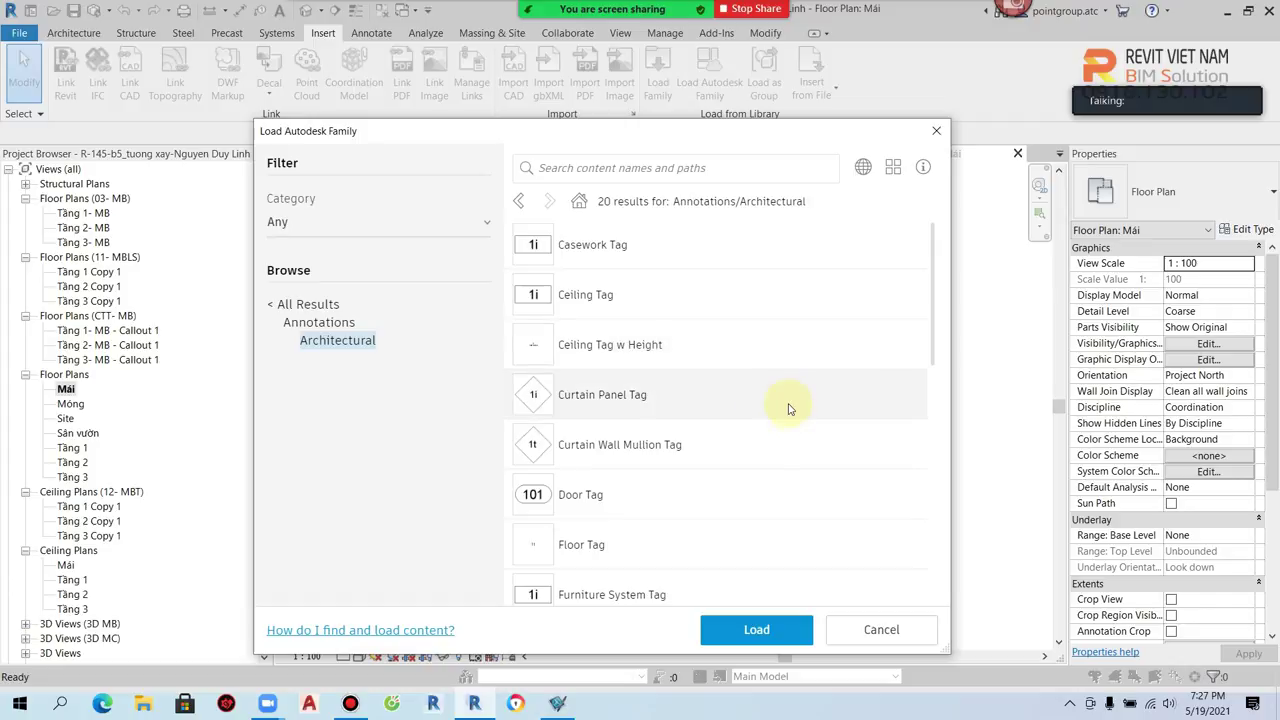
scroll(849, 428, "down", 1)
scroll(850, 428, "down", 3)
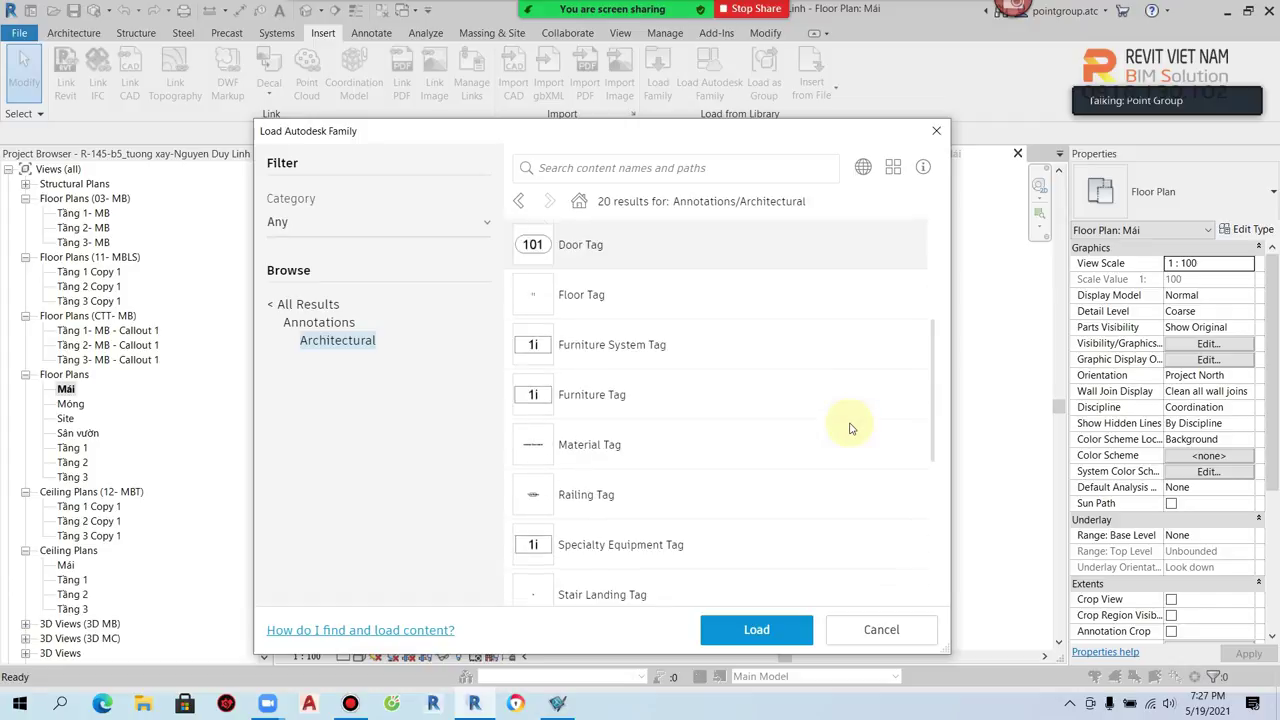
scroll(850, 428, "down", 2)
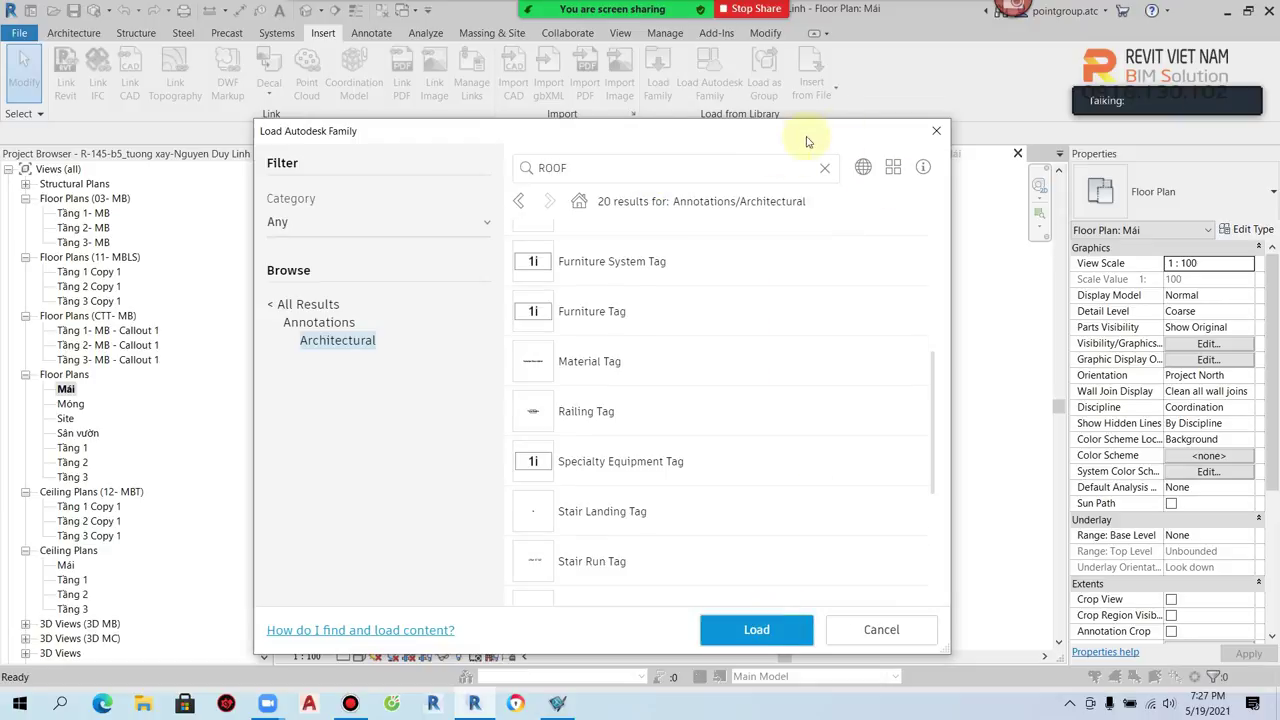
left_click(936, 130)
scroll(737, 390, "down", 4)
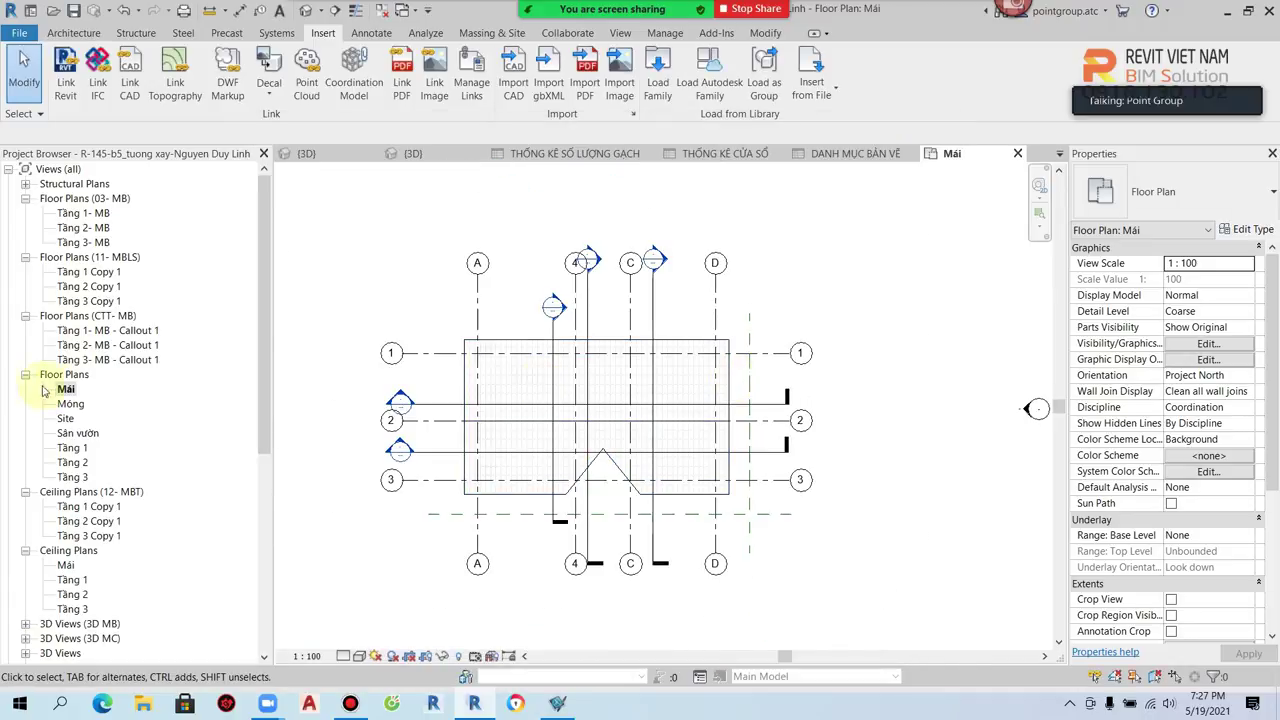
scroll(115, 595, "down", 5)
scroll(115, 598, "down", 3)
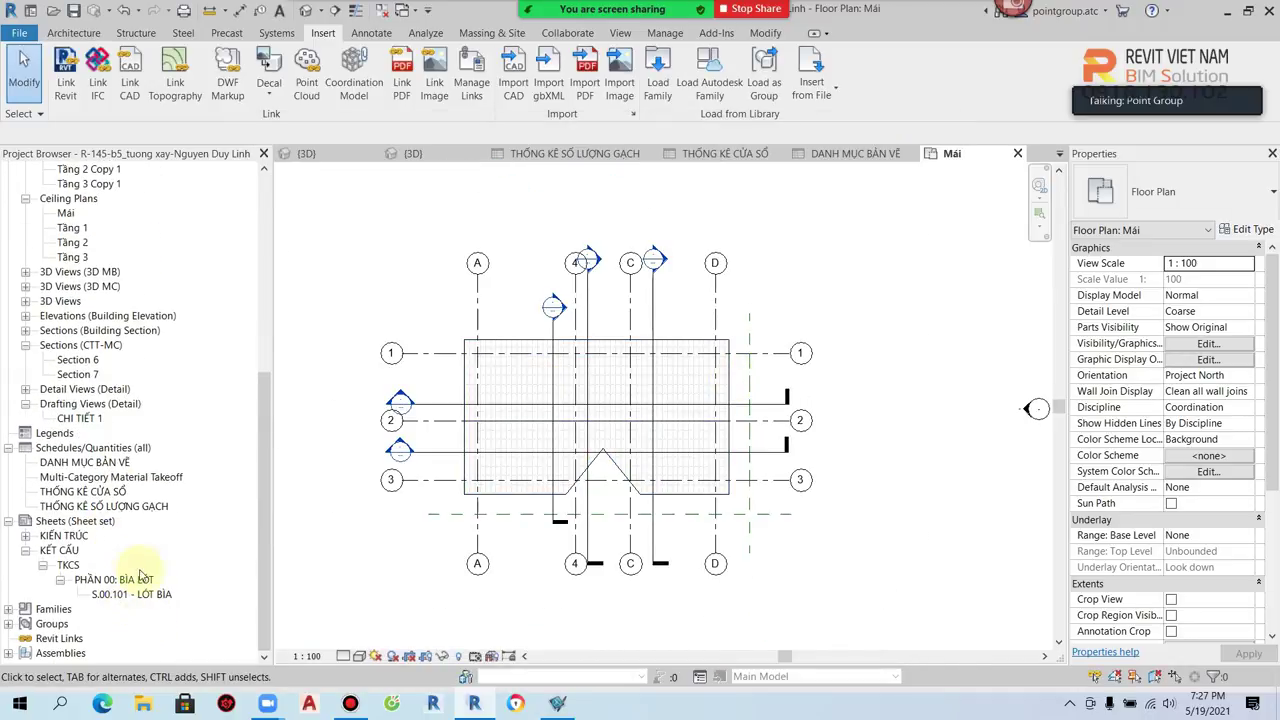
double_click(152, 479)
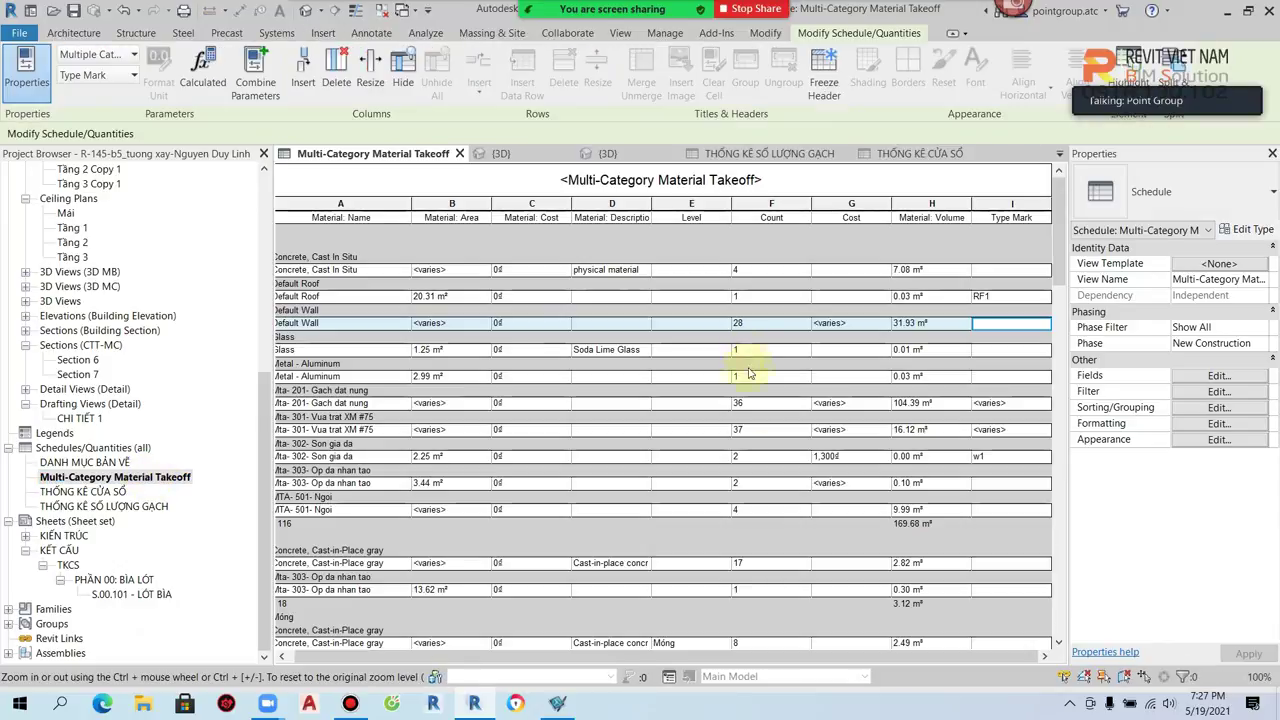
scroll(428, 515, "down", 4)
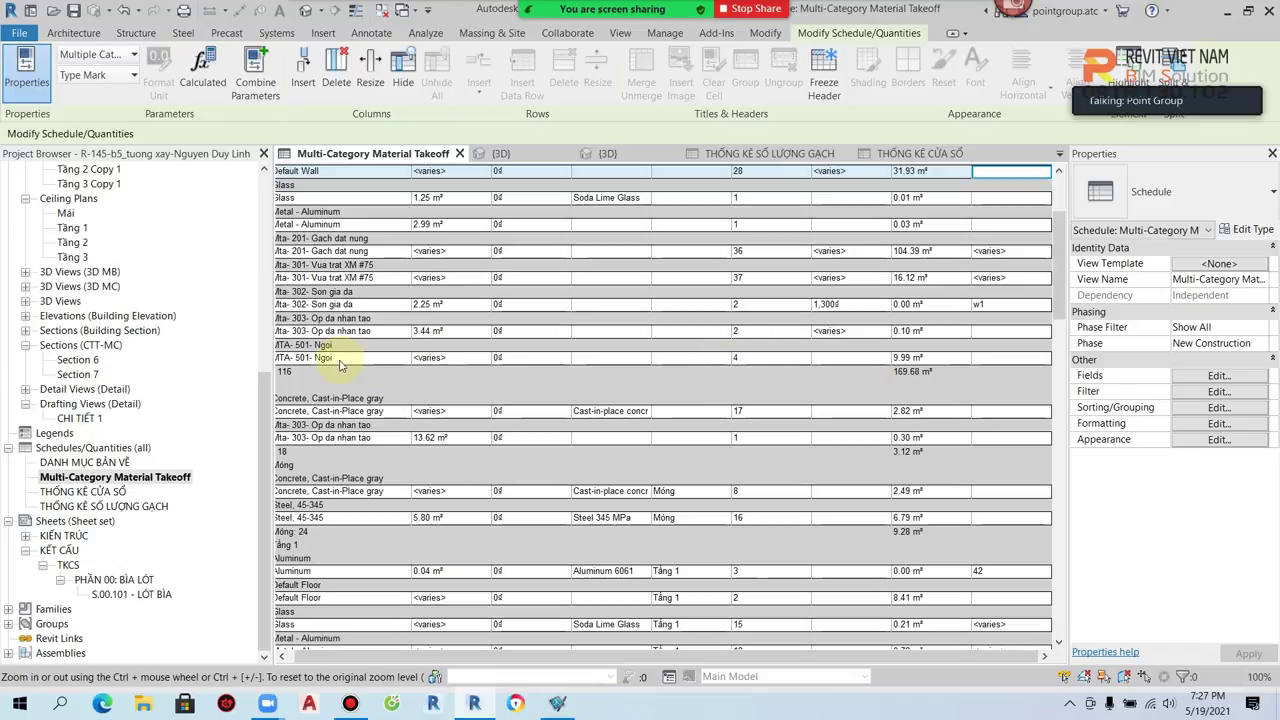
left_click(1004, 360)
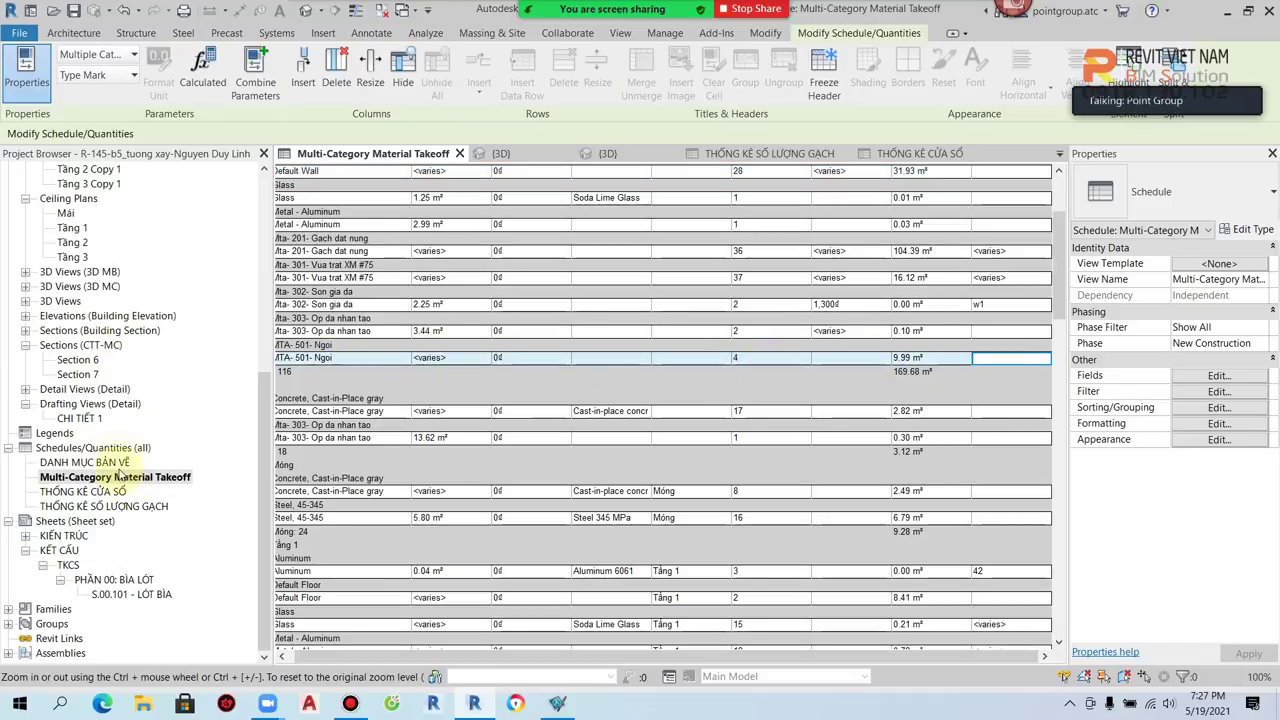
scroll(107, 470, "up", 1)
scroll(106, 420, "up", 3)
scroll(105, 346, "up", 2)
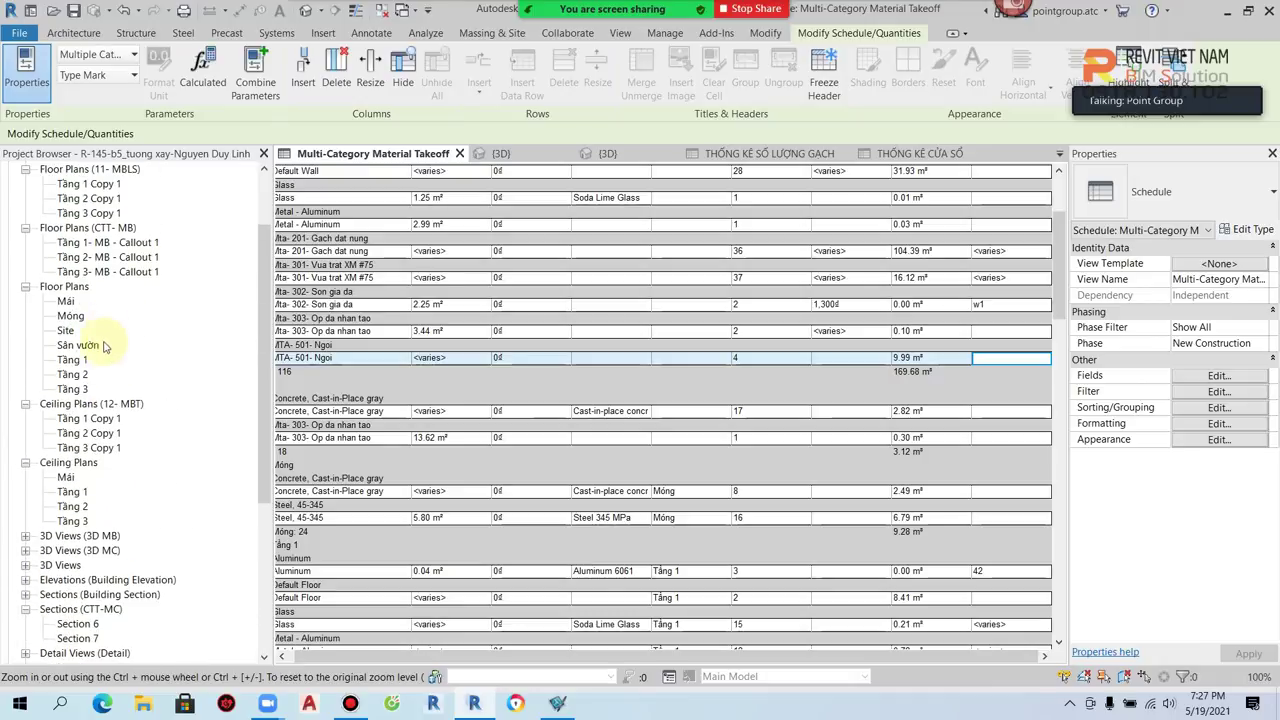
scroll(125, 257, "up", 2)
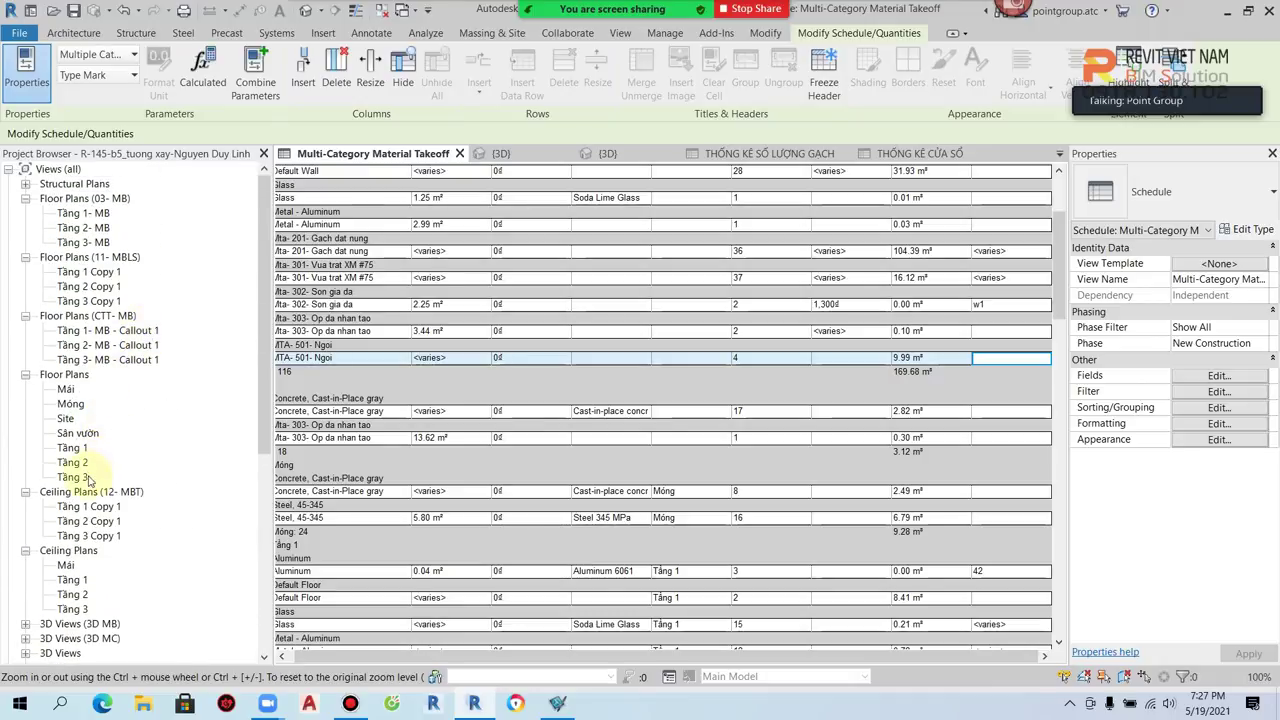
double_click(68, 389)
left_click(548, 388)
Step: Place a material tag on the roof in the Mái plan
left_click(755, 249)
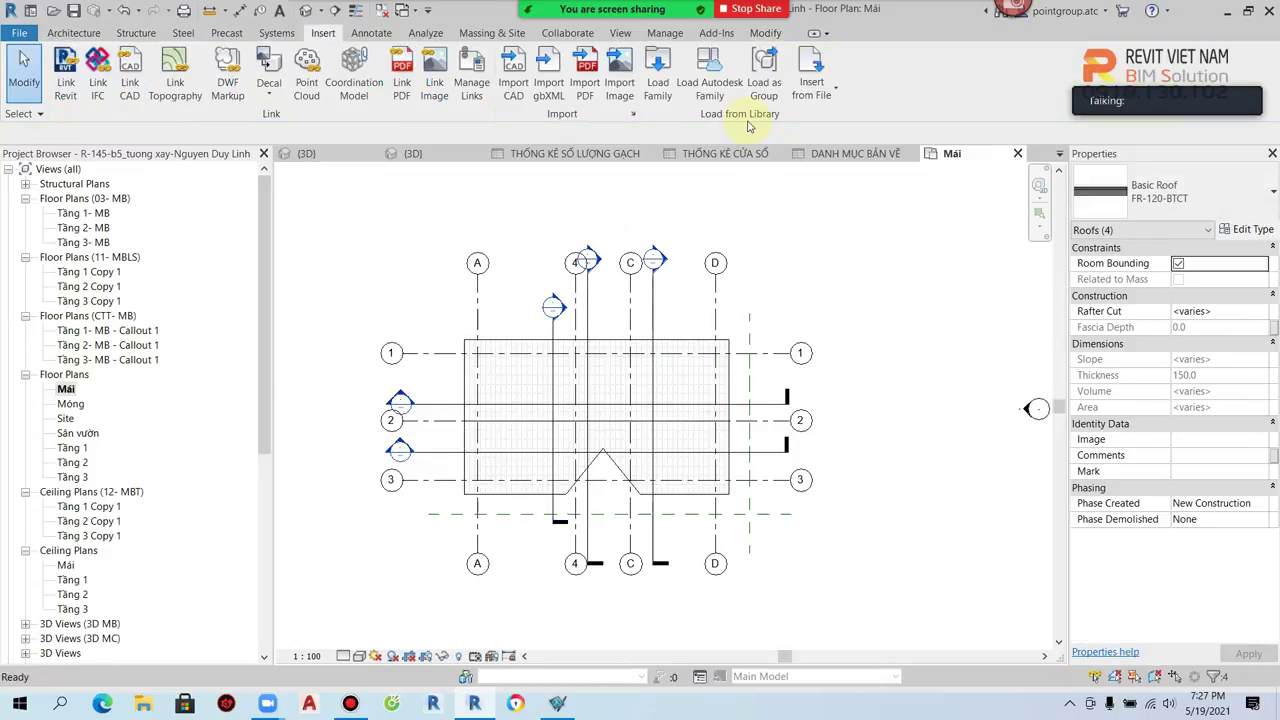
left_click(371, 33)
left_click(744, 82)
scroll(697, 374, "up", 1)
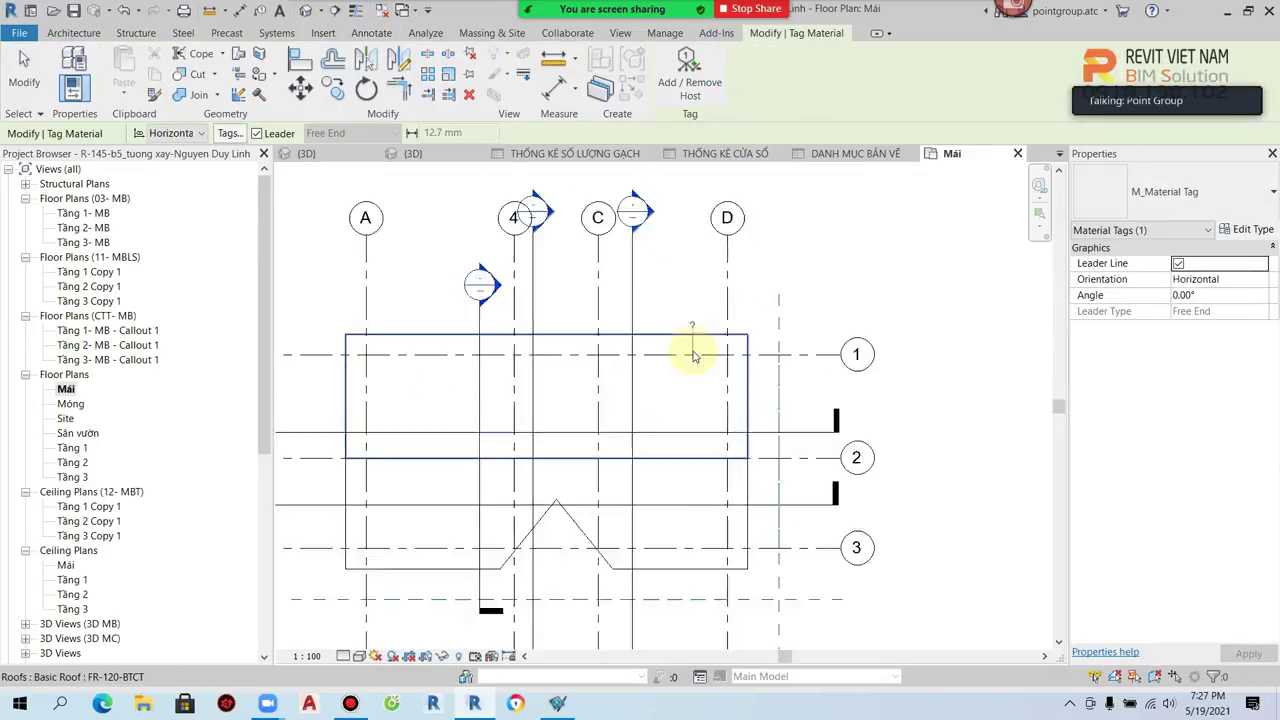
scroll(690, 362, "up", 3)
left_click(806, 242)
key("Escape")
Step: Edit the material tag family so its label shows the Description parameter
left_click(782, 245)
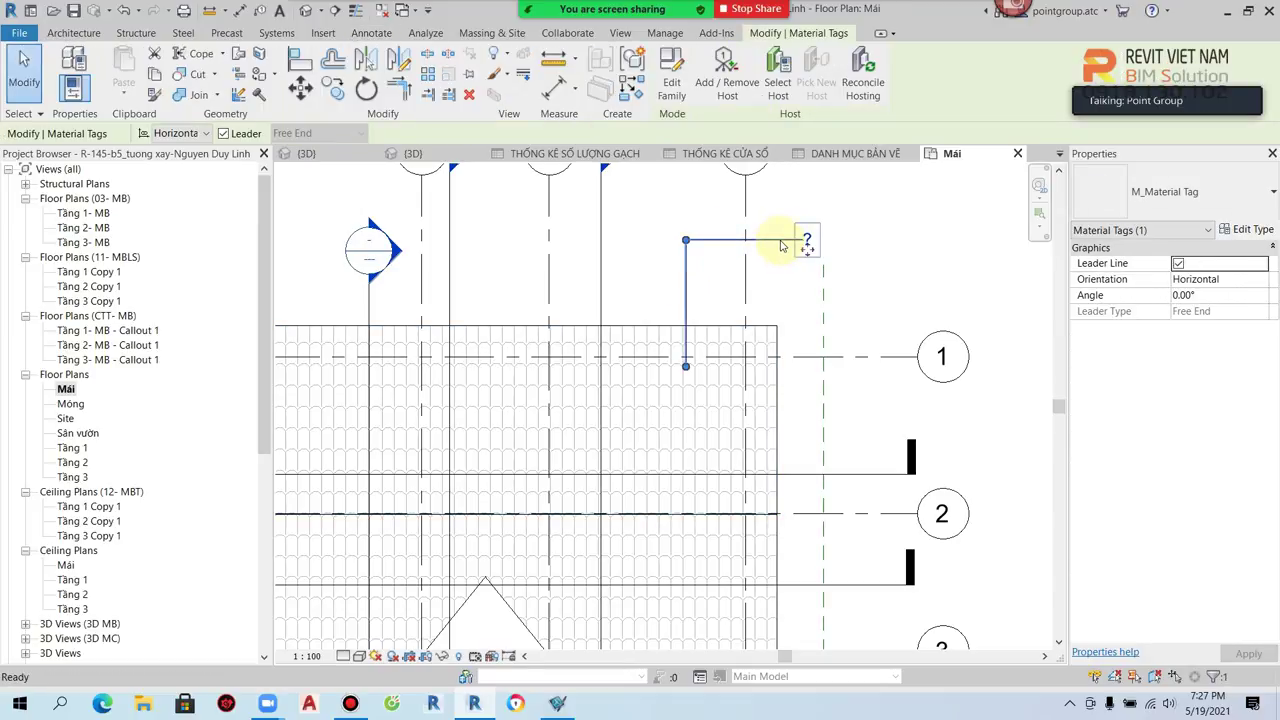
double_click(782, 245)
left_click(737, 408)
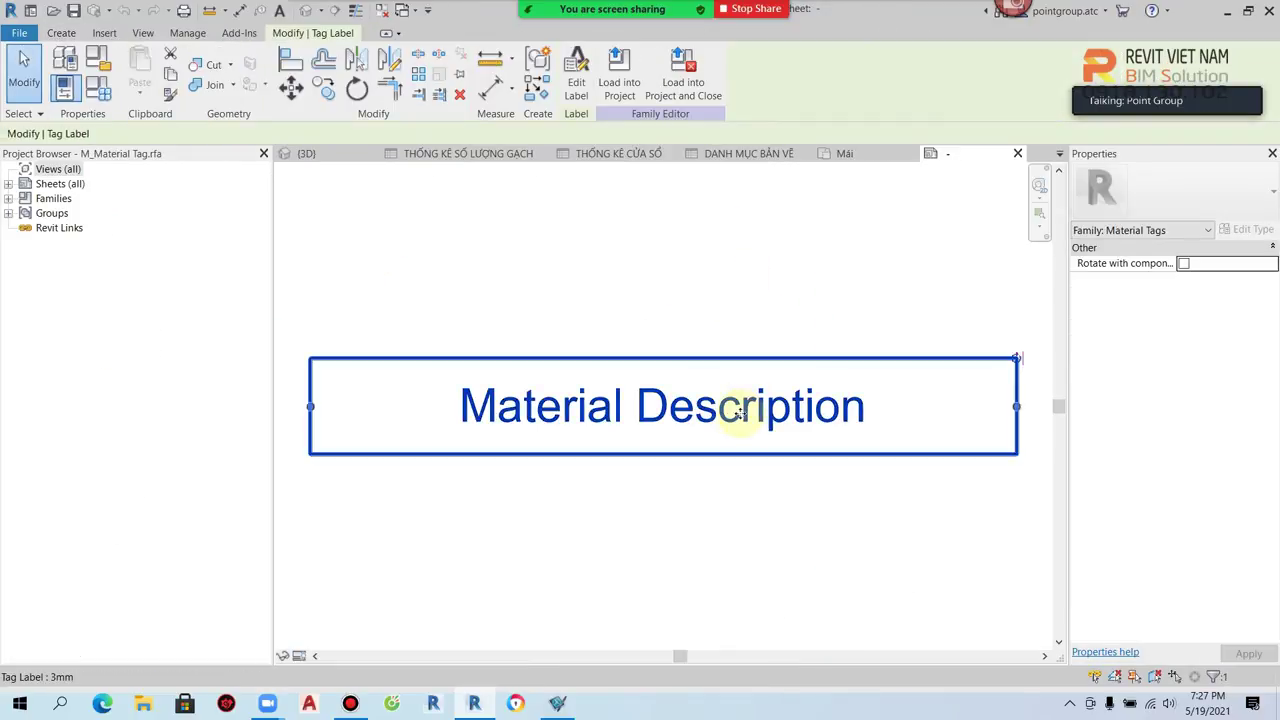
scroll(700, 406, "down", 2)
middle_click_drag(534, 255, 471, 229)
left_click(1219, 280)
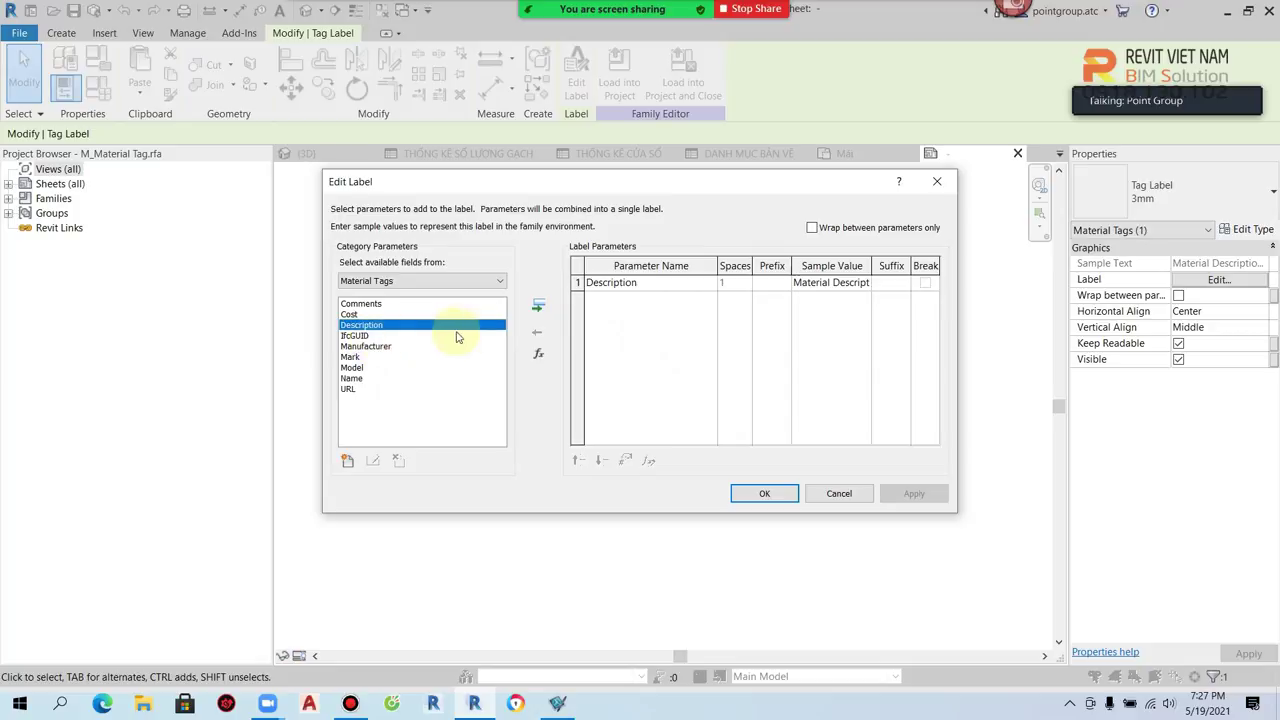
left_click(764, 493)
Step: Load the edited M_Material Tag family back into the project
left_click(803, 505)
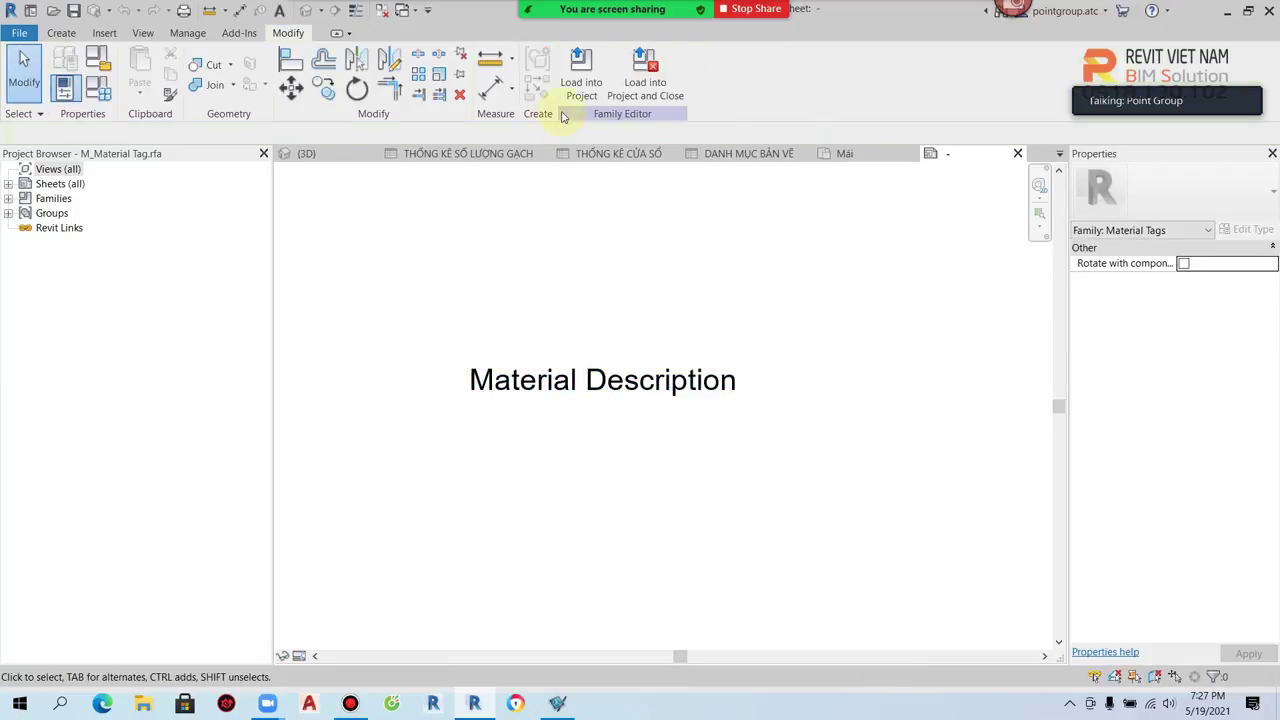
left_click(582, 75)
left_click(606, 482)
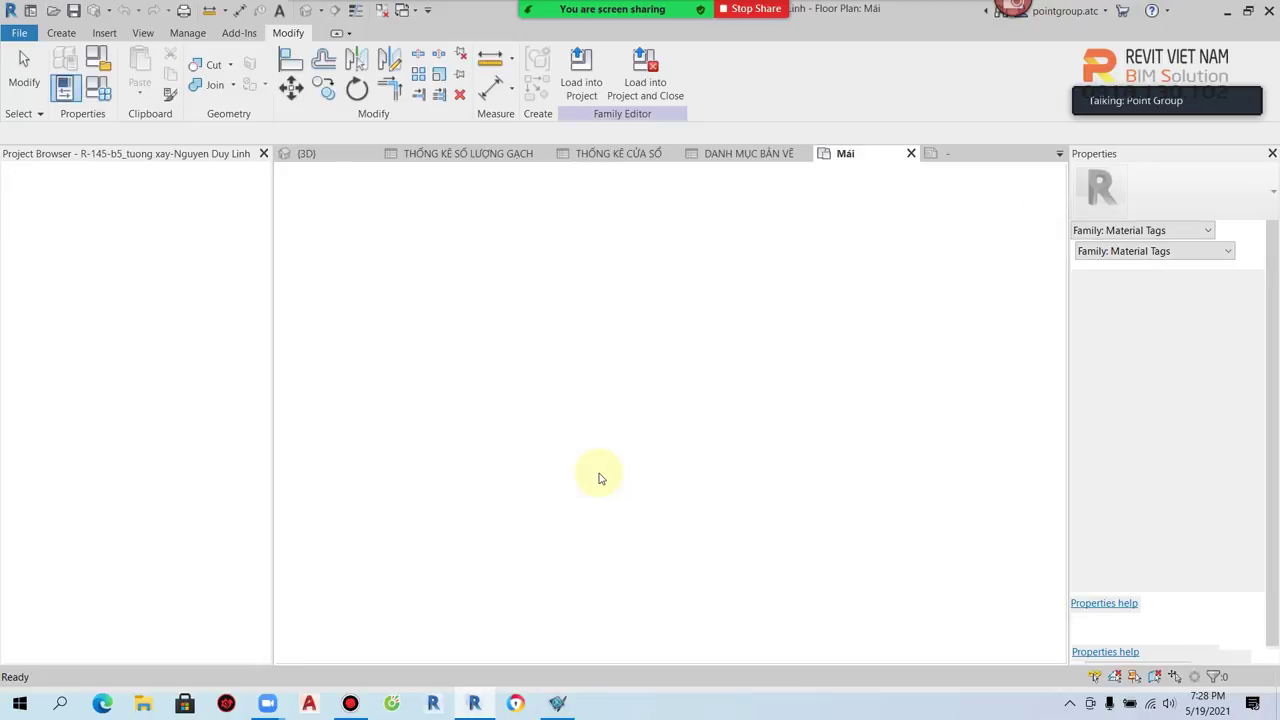
scroll(128, 570, "down", 2)
scroll(128, 570, "down", 5)
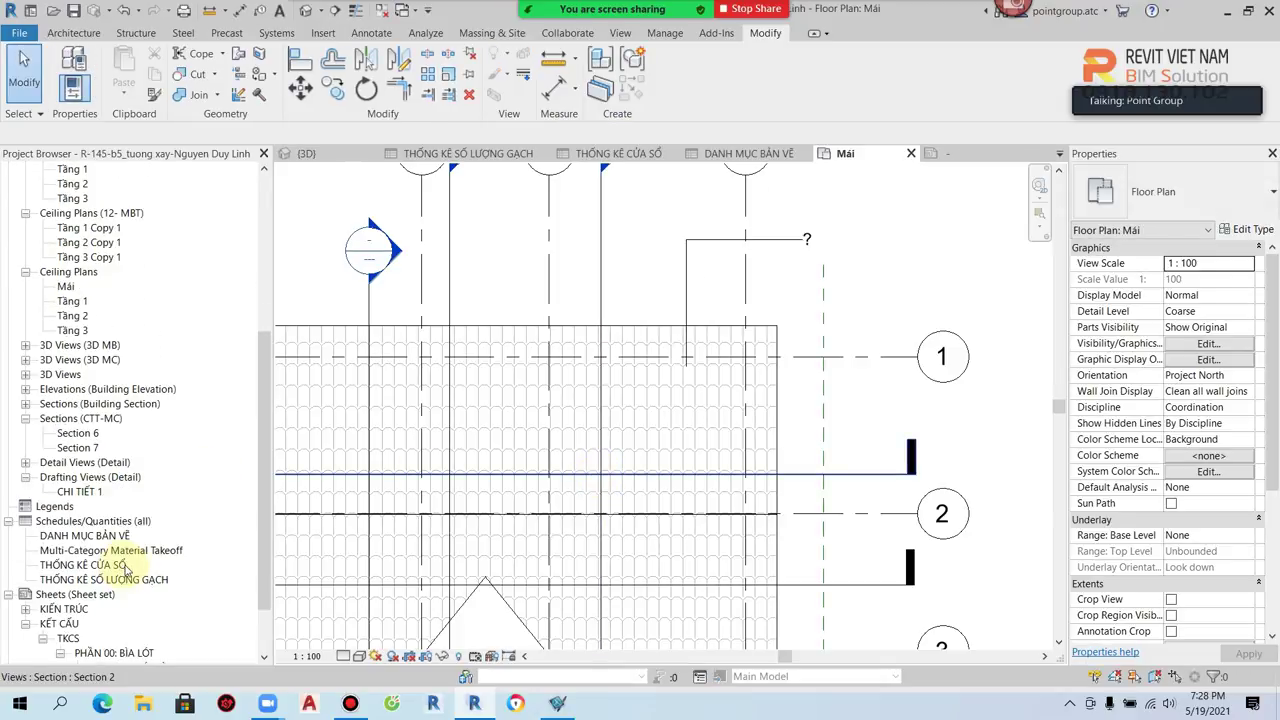
Step: Add a Description column to the Multi-Category Material Takeoff schedule
scroll(128, 570, "down", 1)
double_click(150, 477)
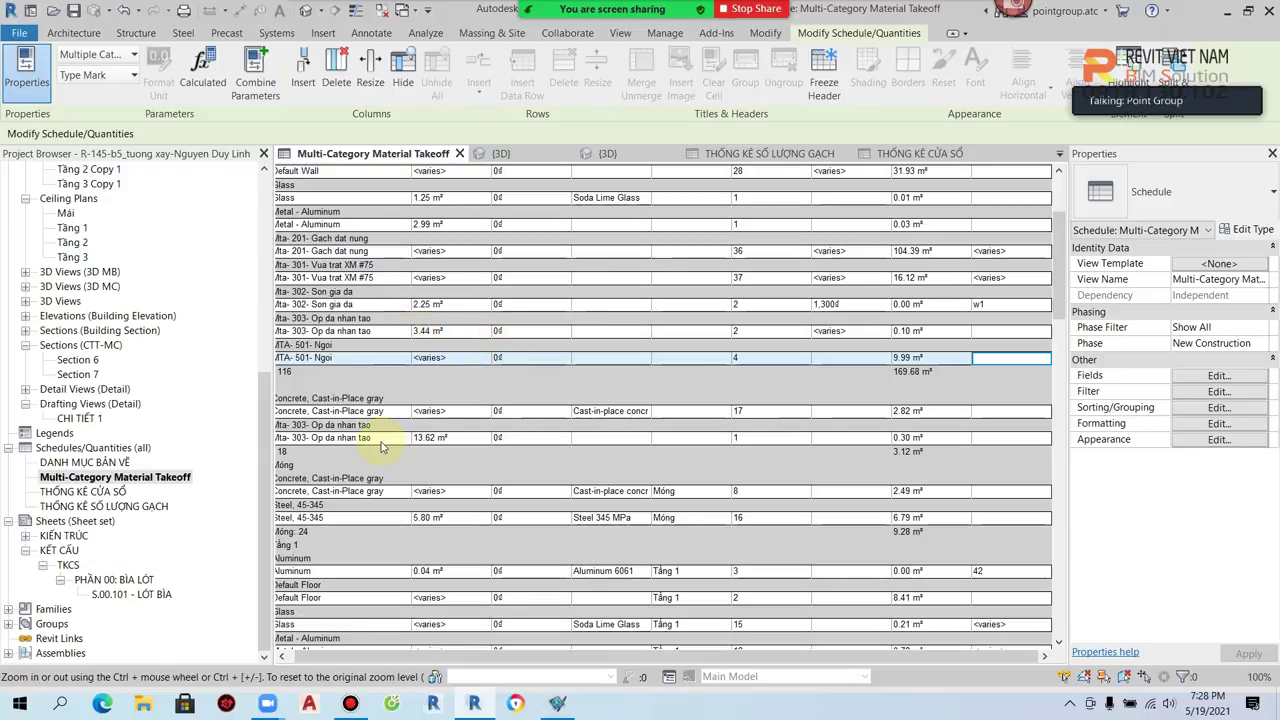
left_click_drag(668, 658, 628, 657)
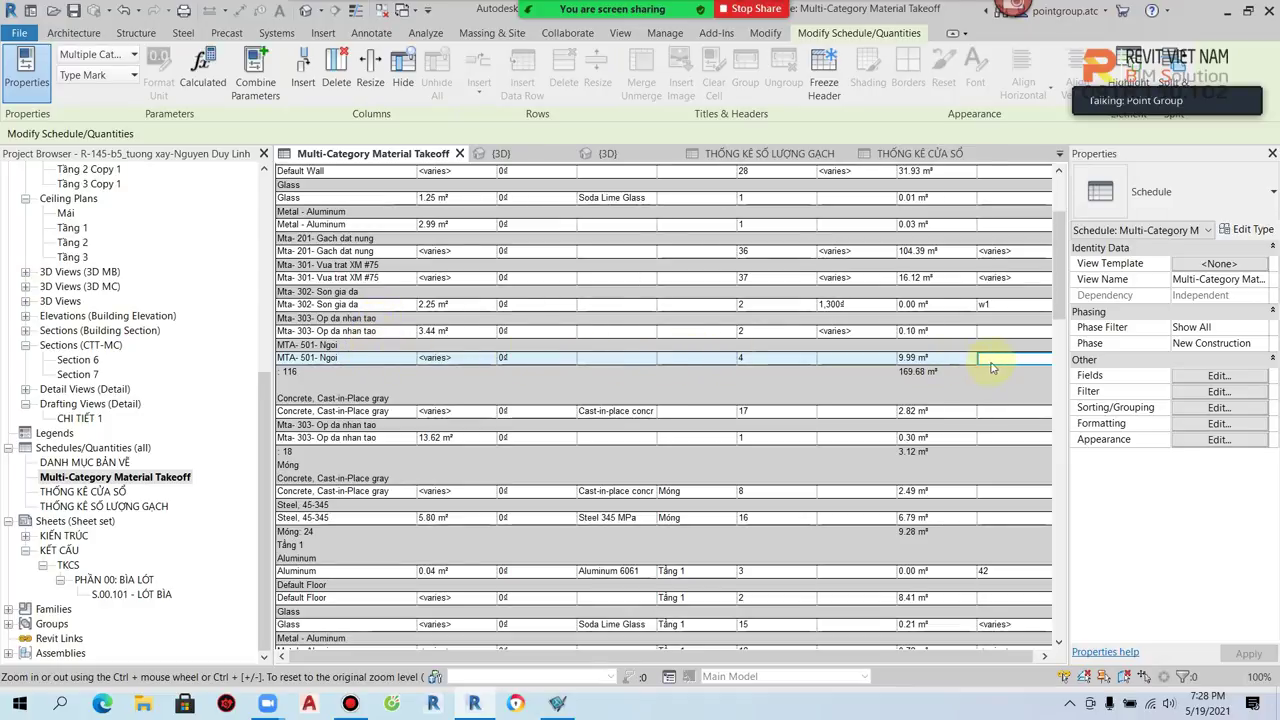
left_click(1200, 377)
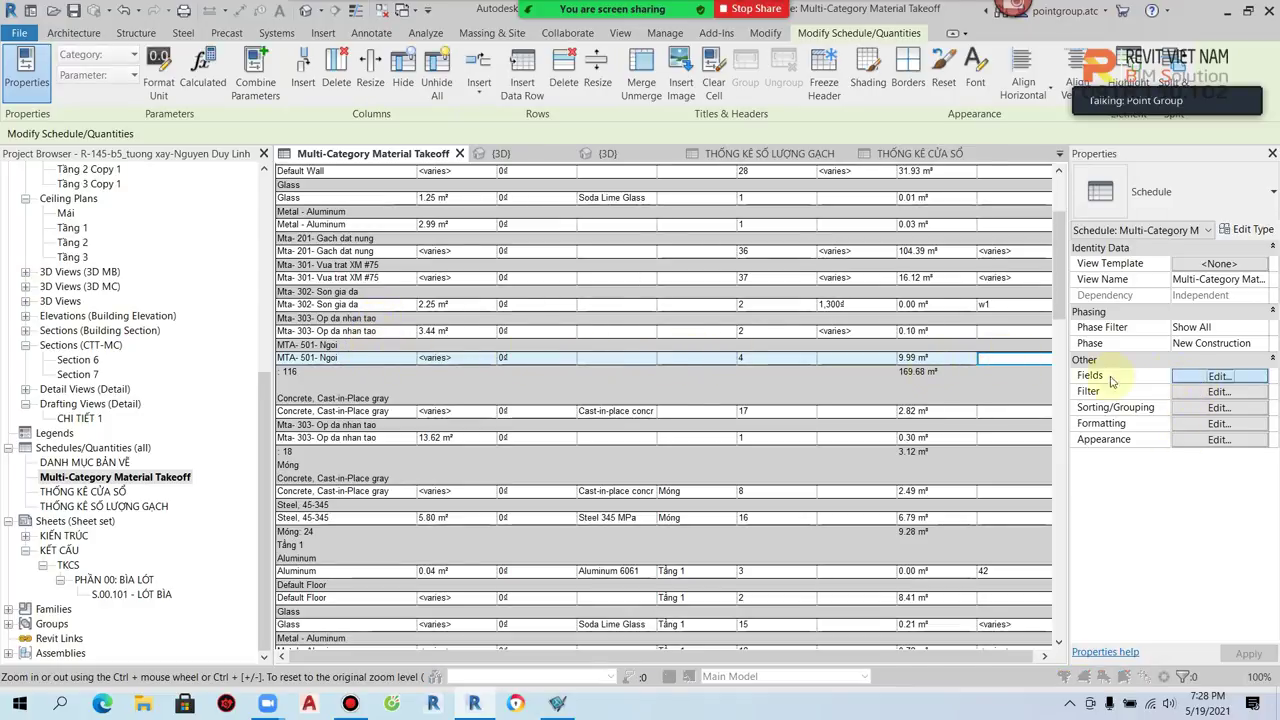
left_click(741, 400)
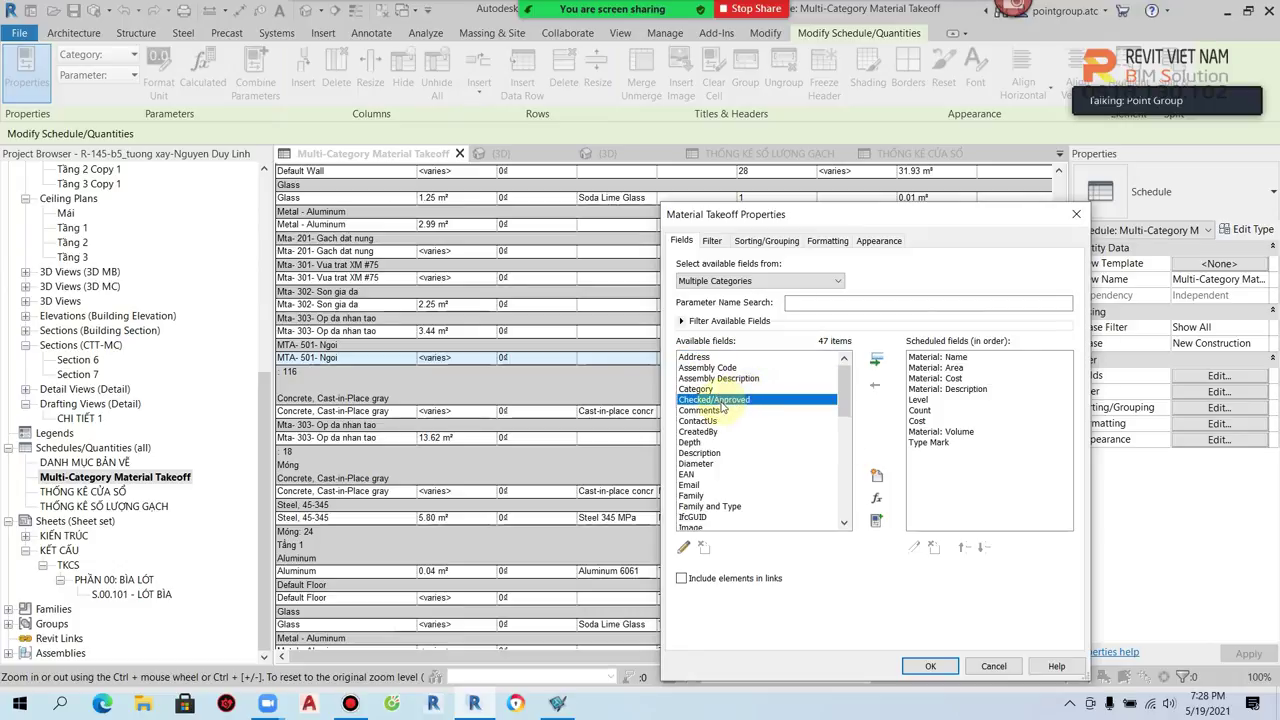
key("d")
left_click(700, 453)
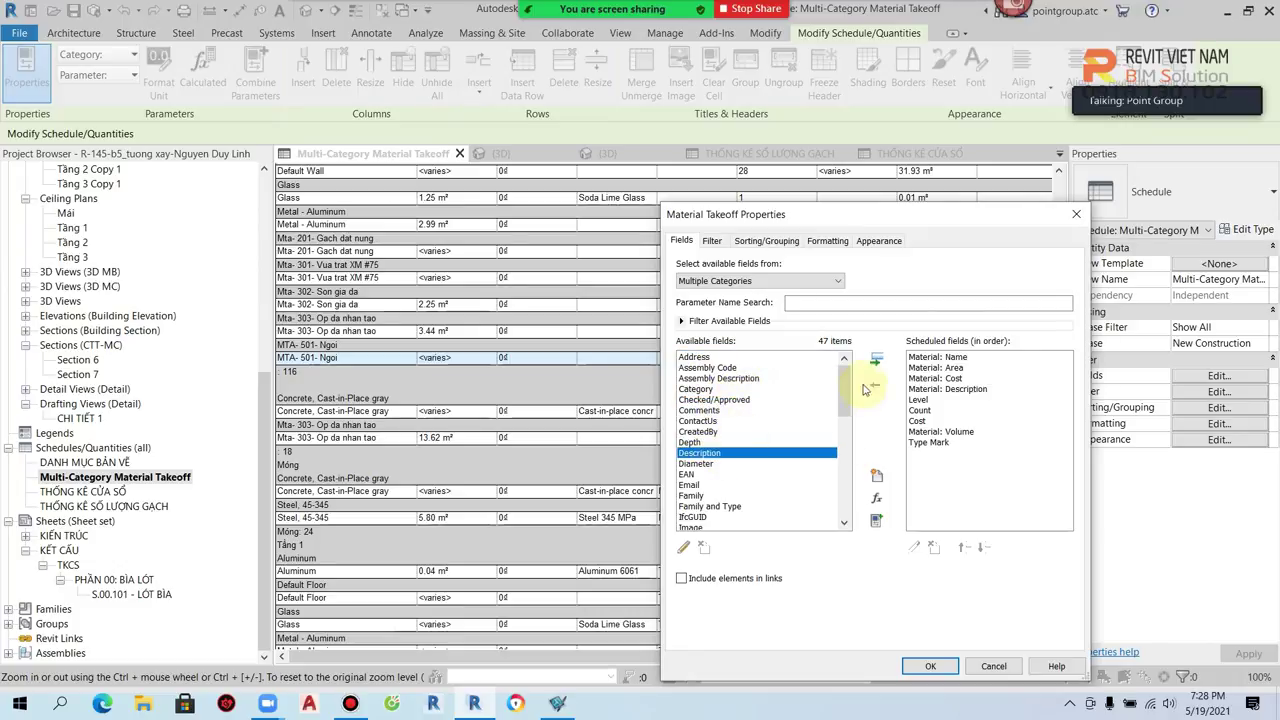
left_click(876, 360)
left_click(931, 668)
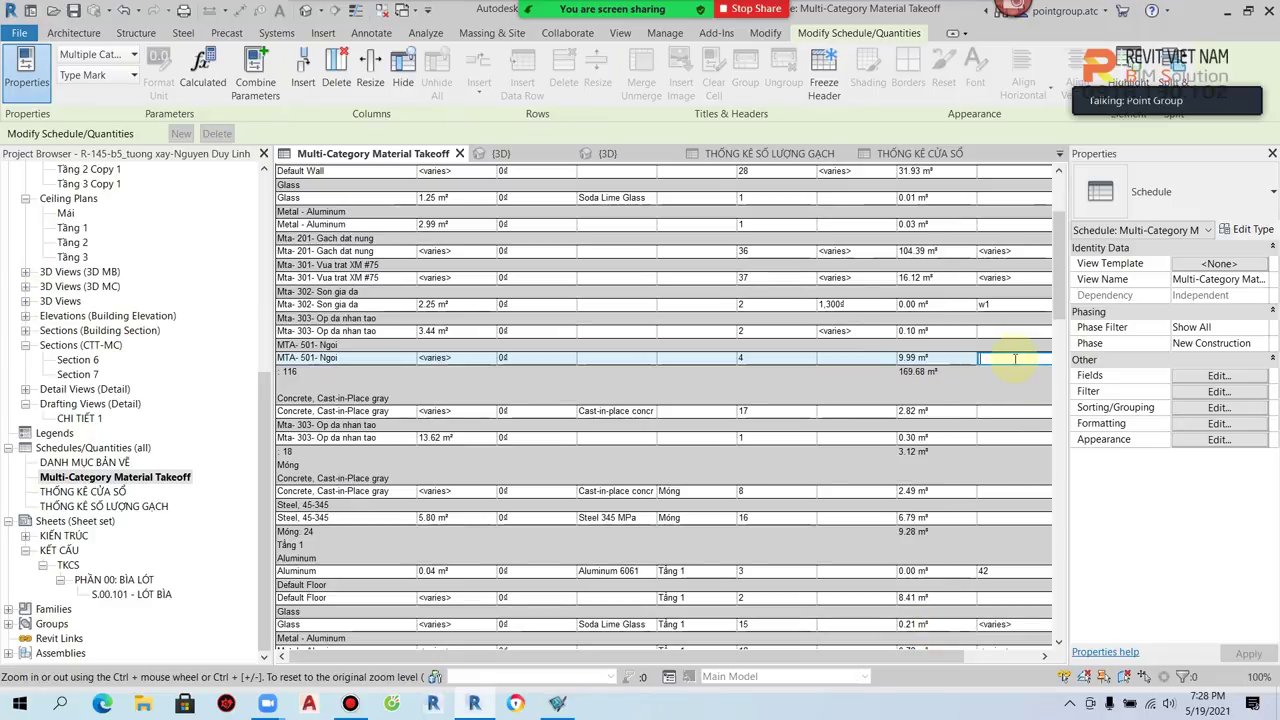
Step: Give the MTA-501 Ngoi row the description 'NGÓI ĐỎ HẠ LONG' for all of its type, then reopen the Mái plan
type("NGOI ĐỎ HA LONG")
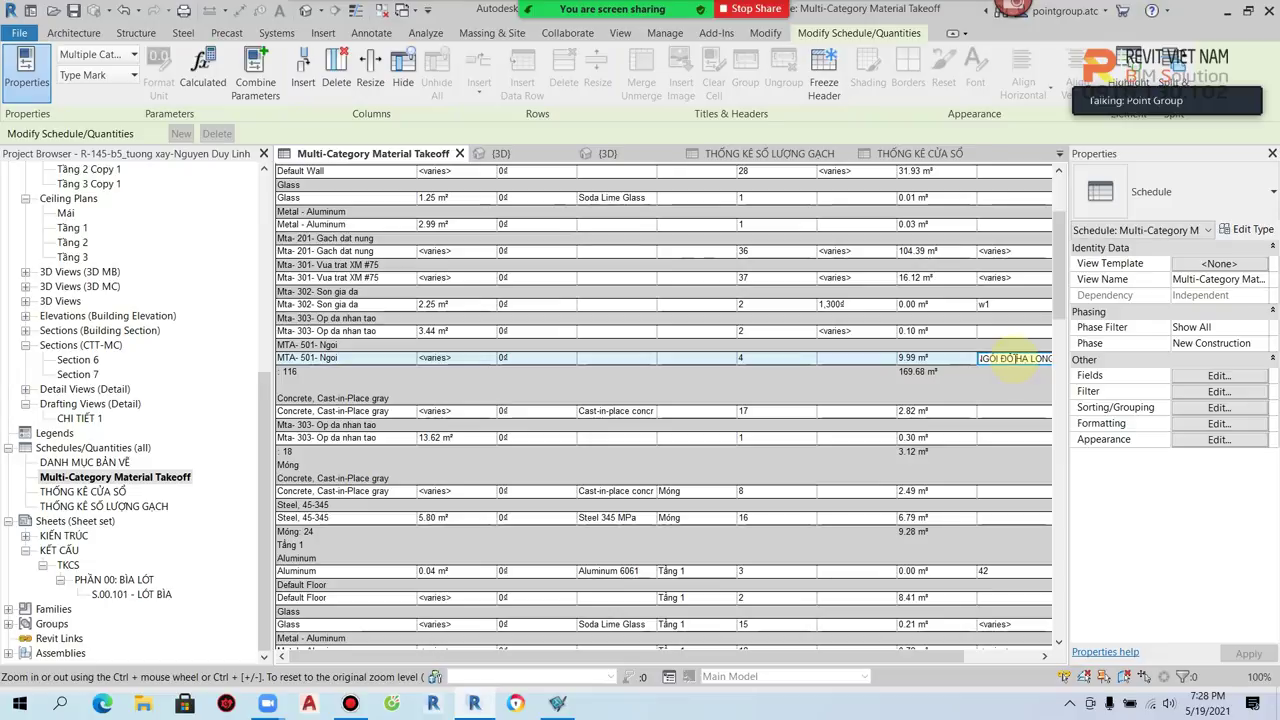
left_click(987, 377)
left_click(677, 371)
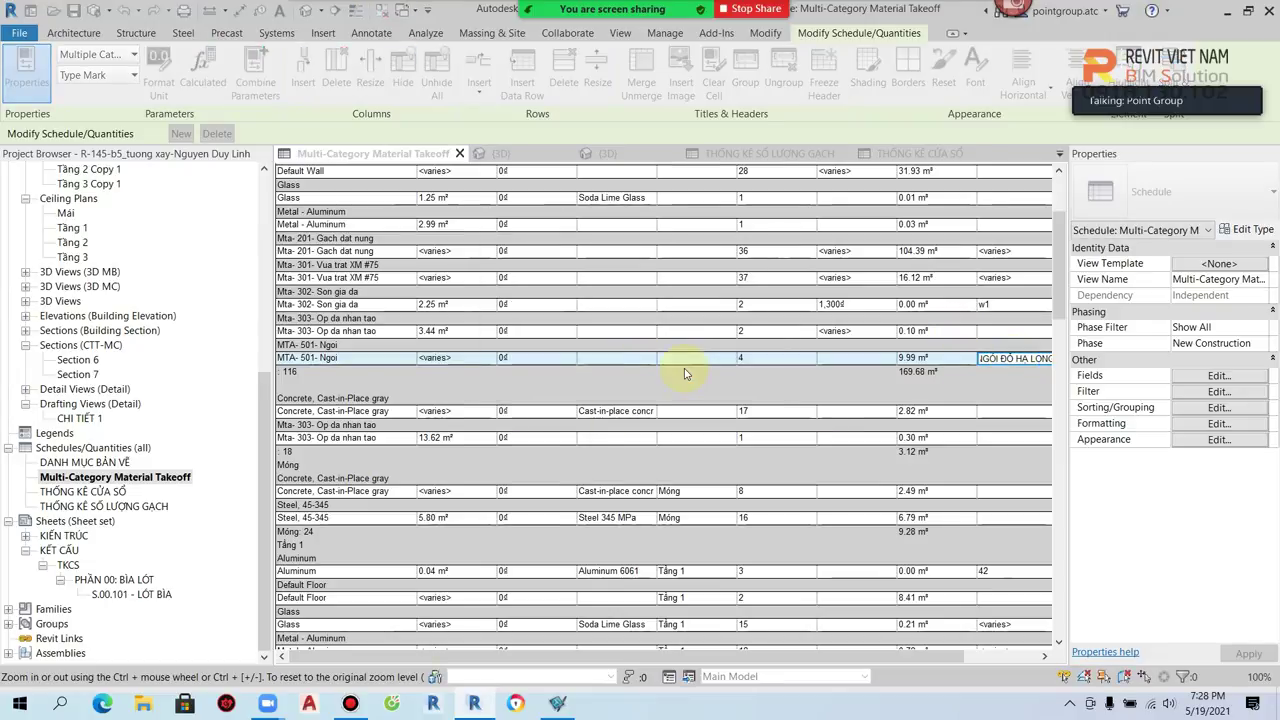
scroll(114, 257, "up", 2)
scroll(114, 286, "up", 3)
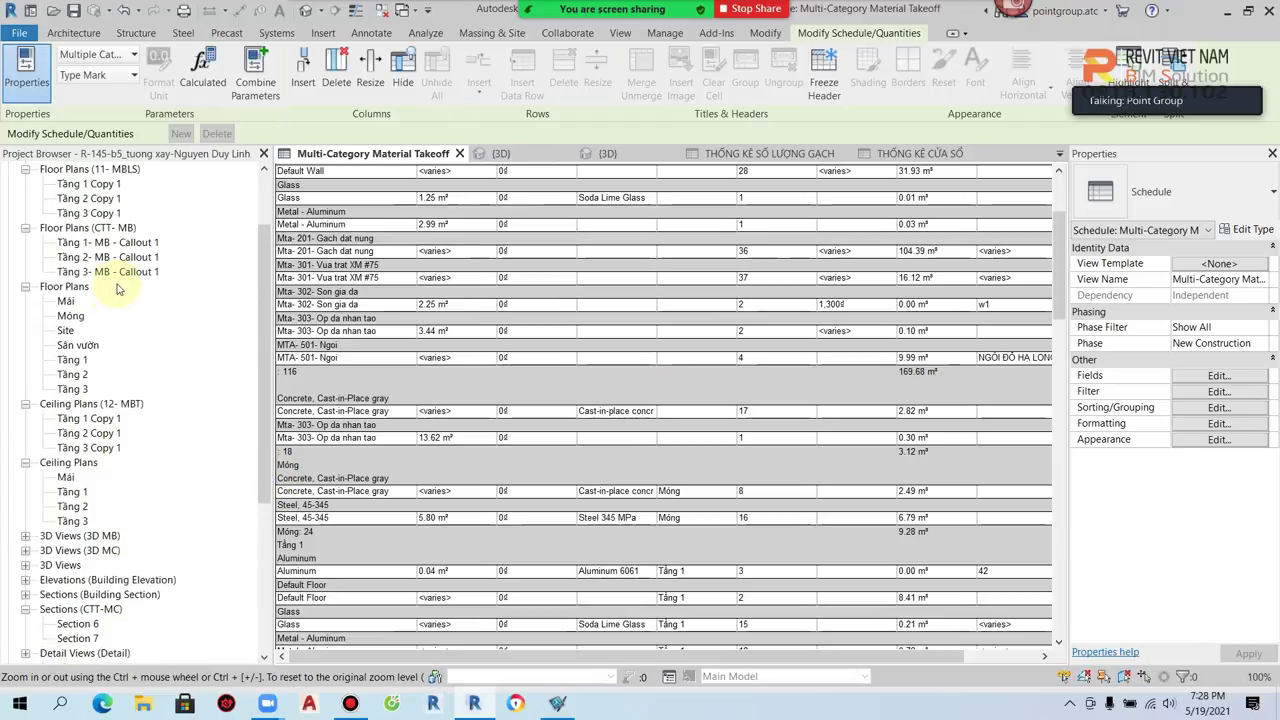
scroll(118, 306, "up", 3)
double_click(65, 375)
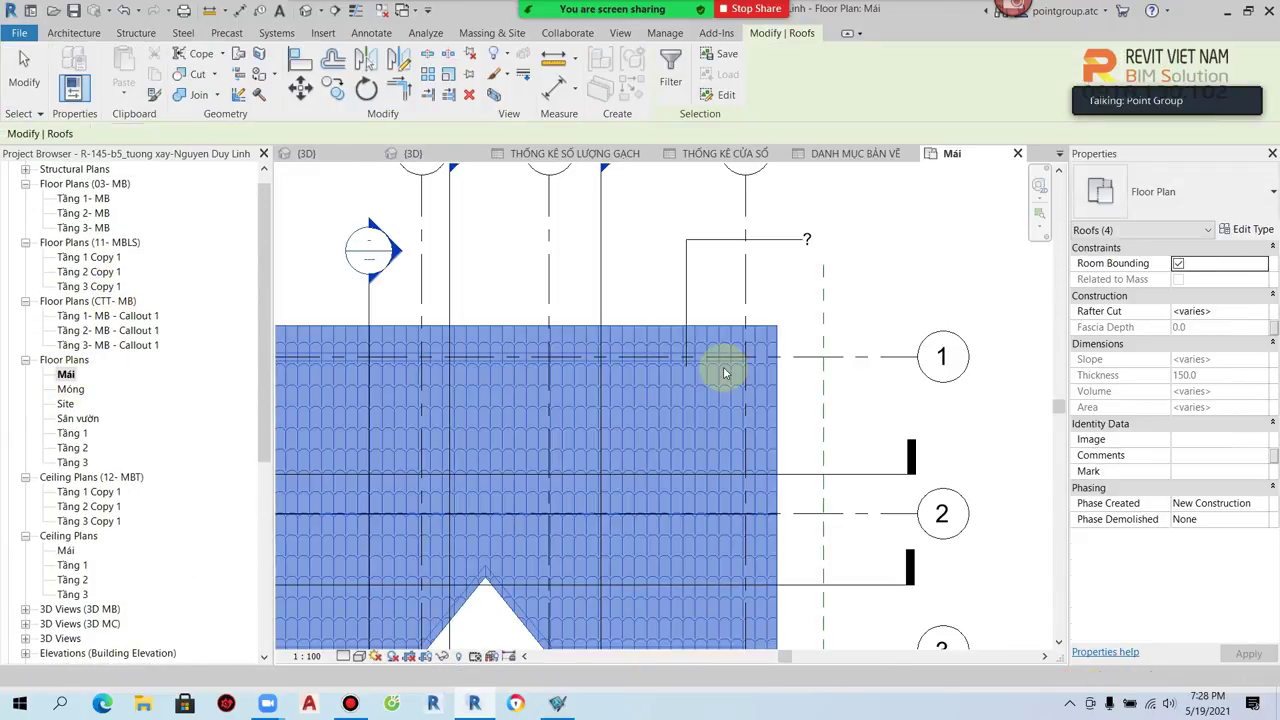
Step: Inspect the roof's material tag, still reading '?', and leave it unchanged
left_click(783, 243)
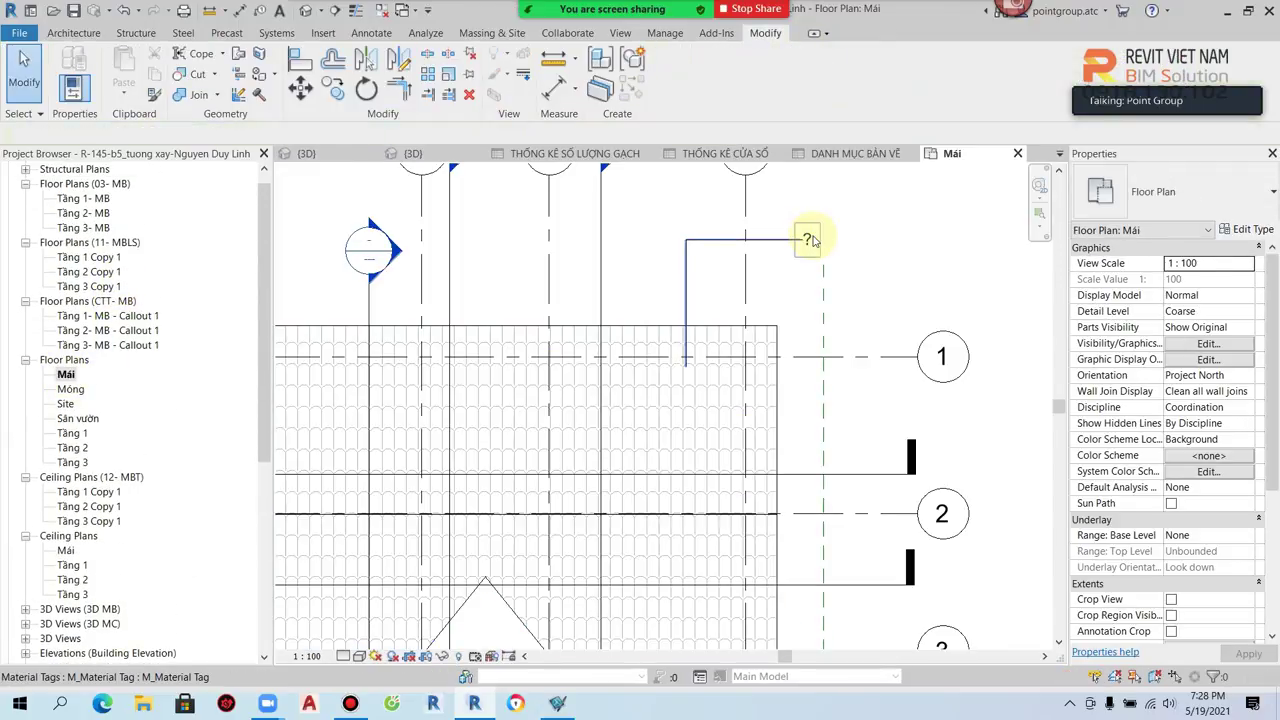
double_click(808, 240)
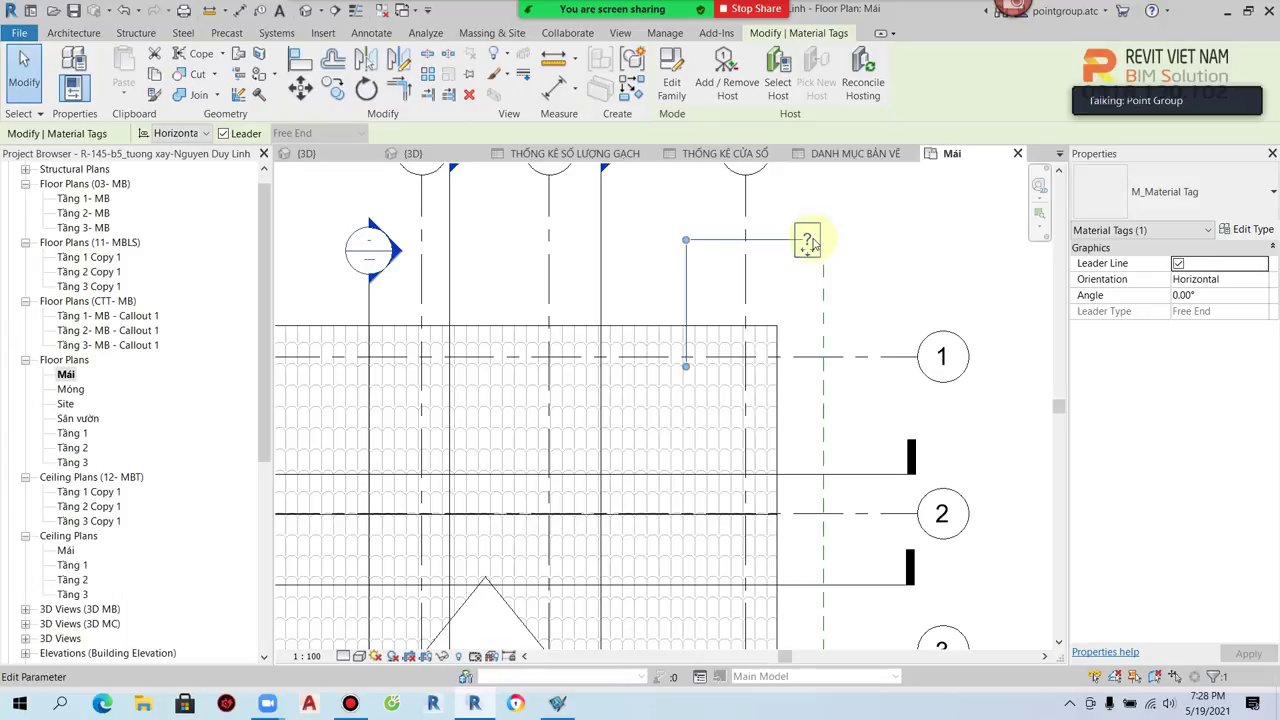
left_click(874, 249)
left_click(735, 276)
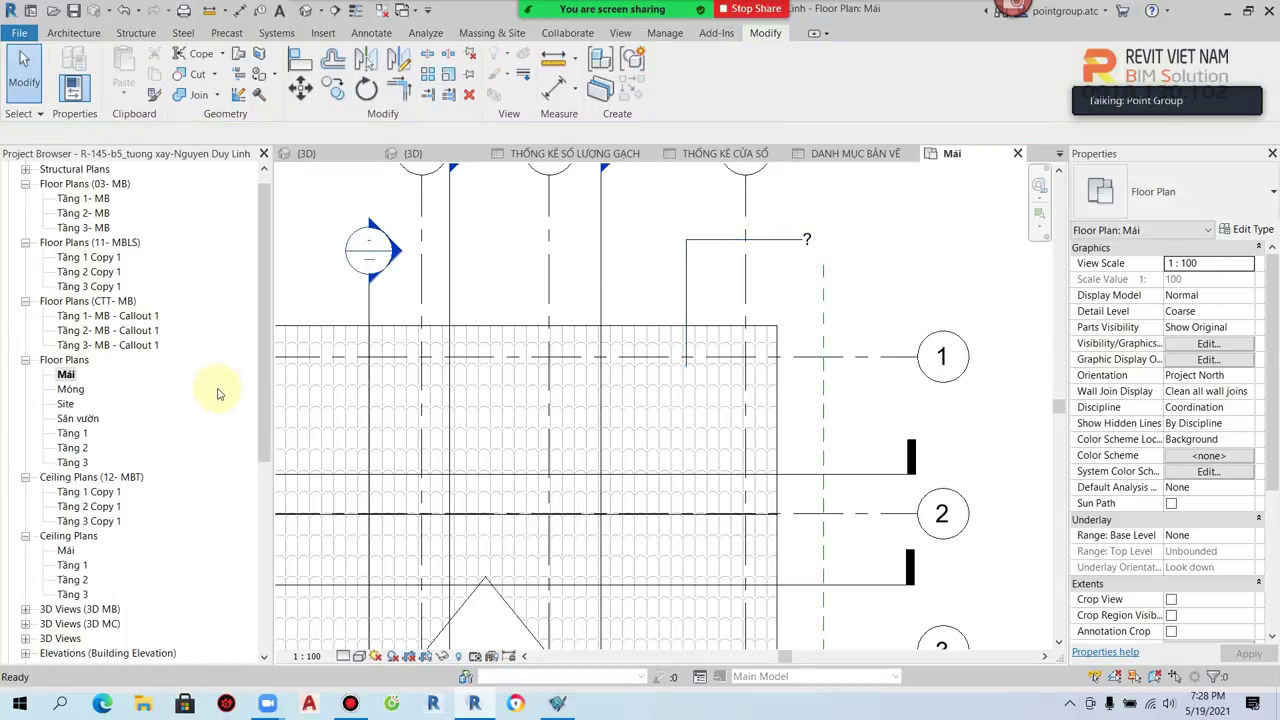
Step: Reopen the Multi-Category Material Takeoff schedule
scroll(214, 400, "down", 2)
scroll(229, 543, "down", 5)
scroll(194, 571, "down", 1)
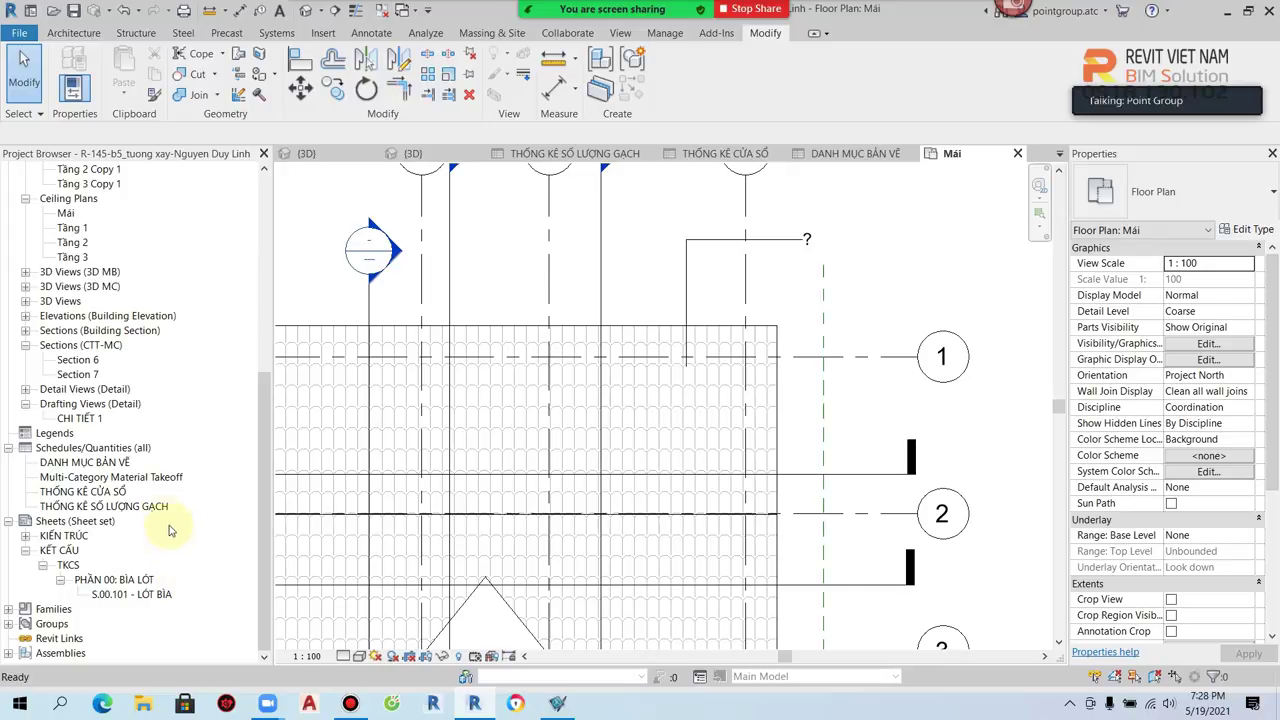
double_click(152, 479)
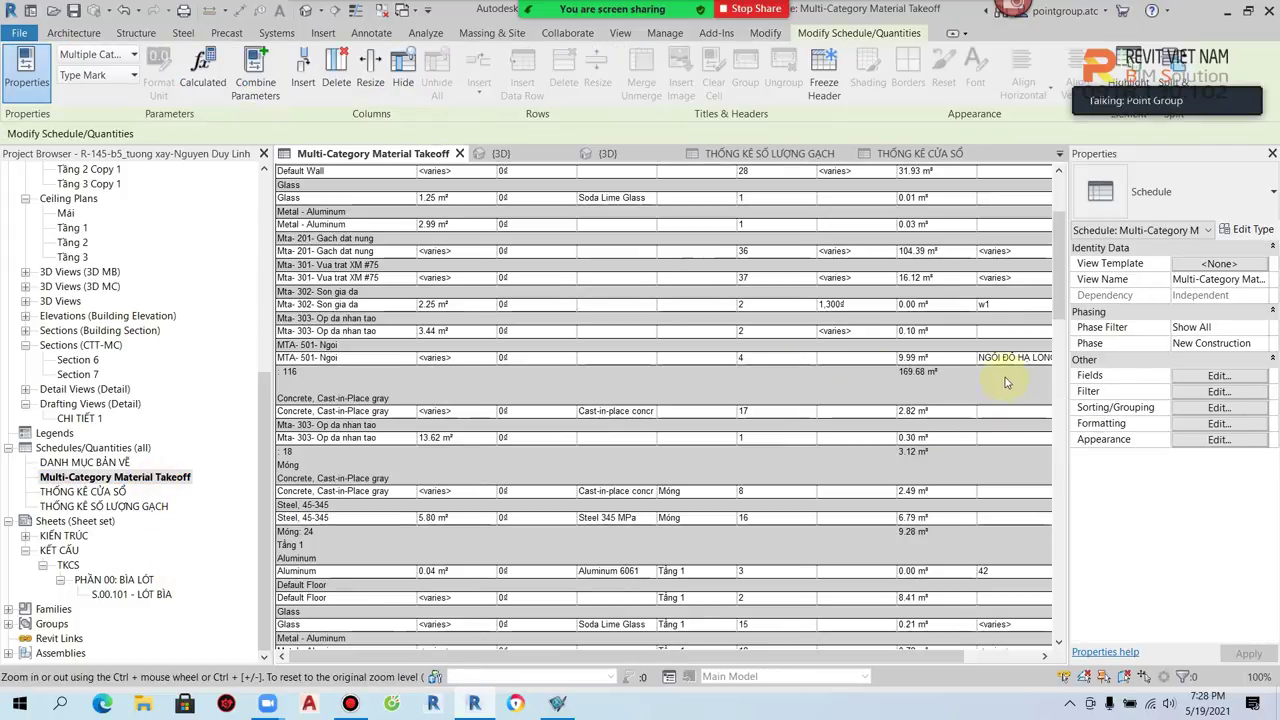
Step: Review the schedule's fields, including Material: Description, and close the settings without changes
left_click(1219, 375)
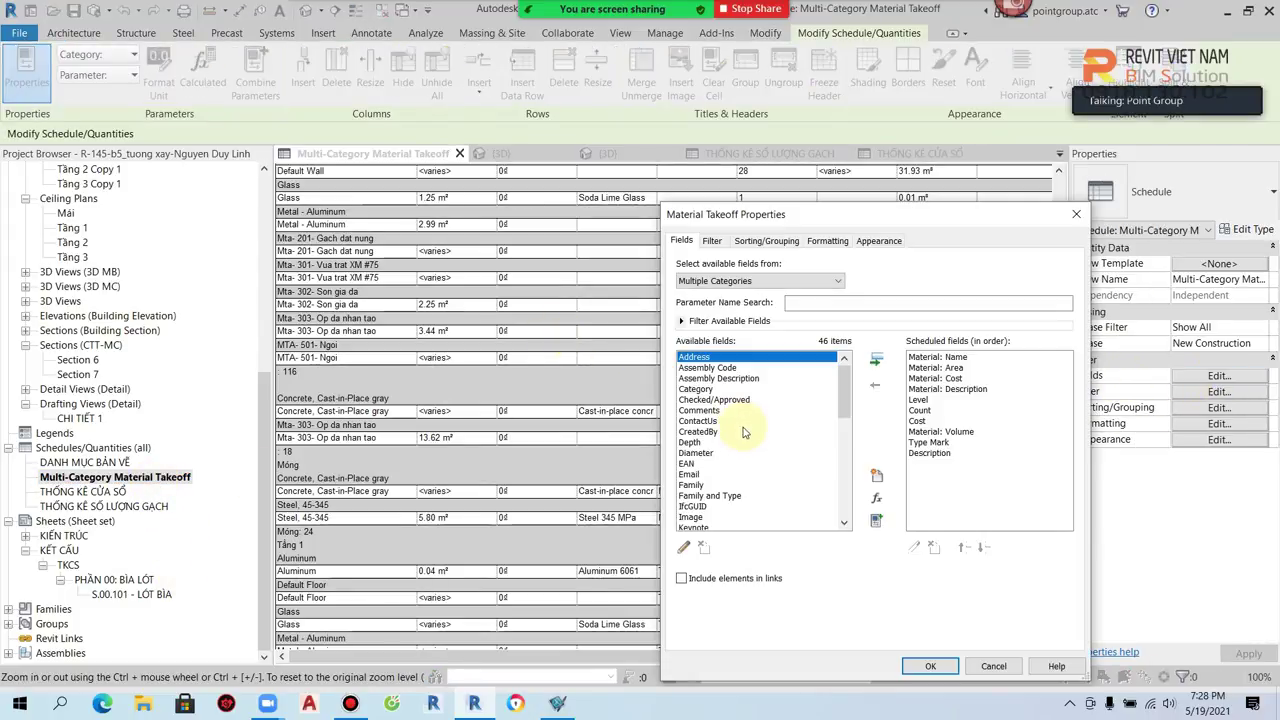
scroll(763, 428, "down", 6)
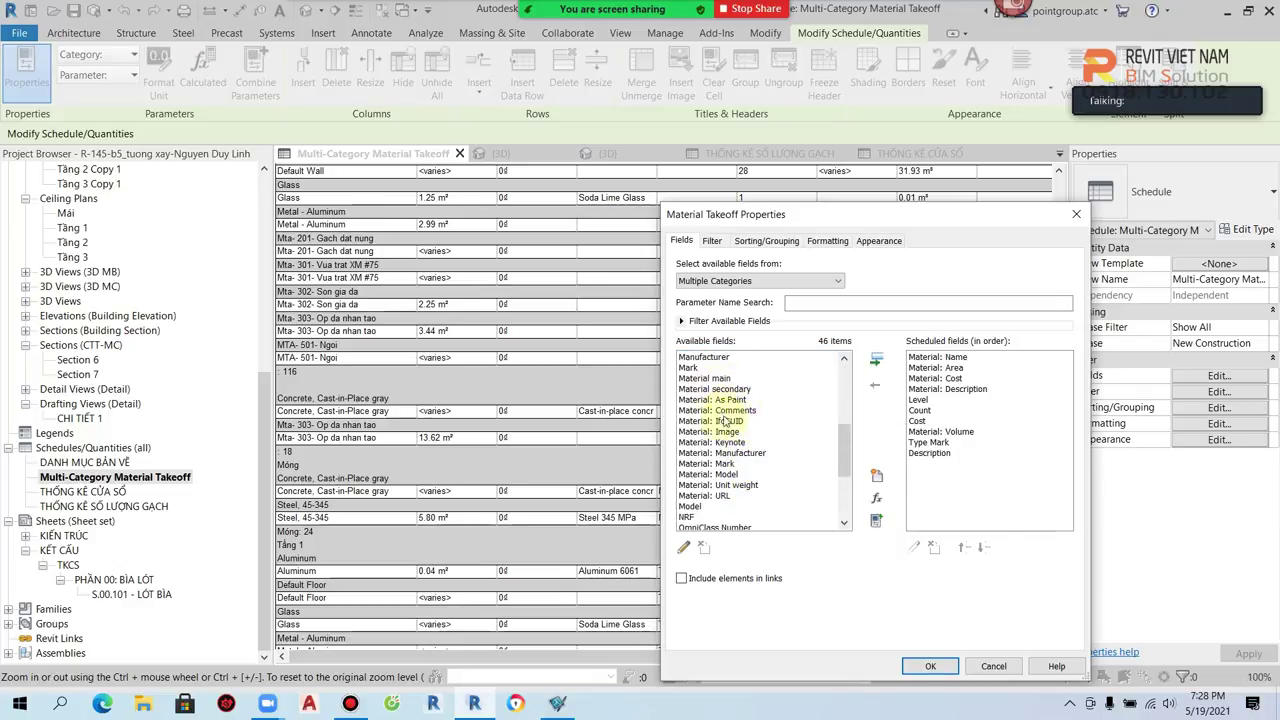
scroll(740, 490, "down", 3)
scroll(749, 497, "up", 2)
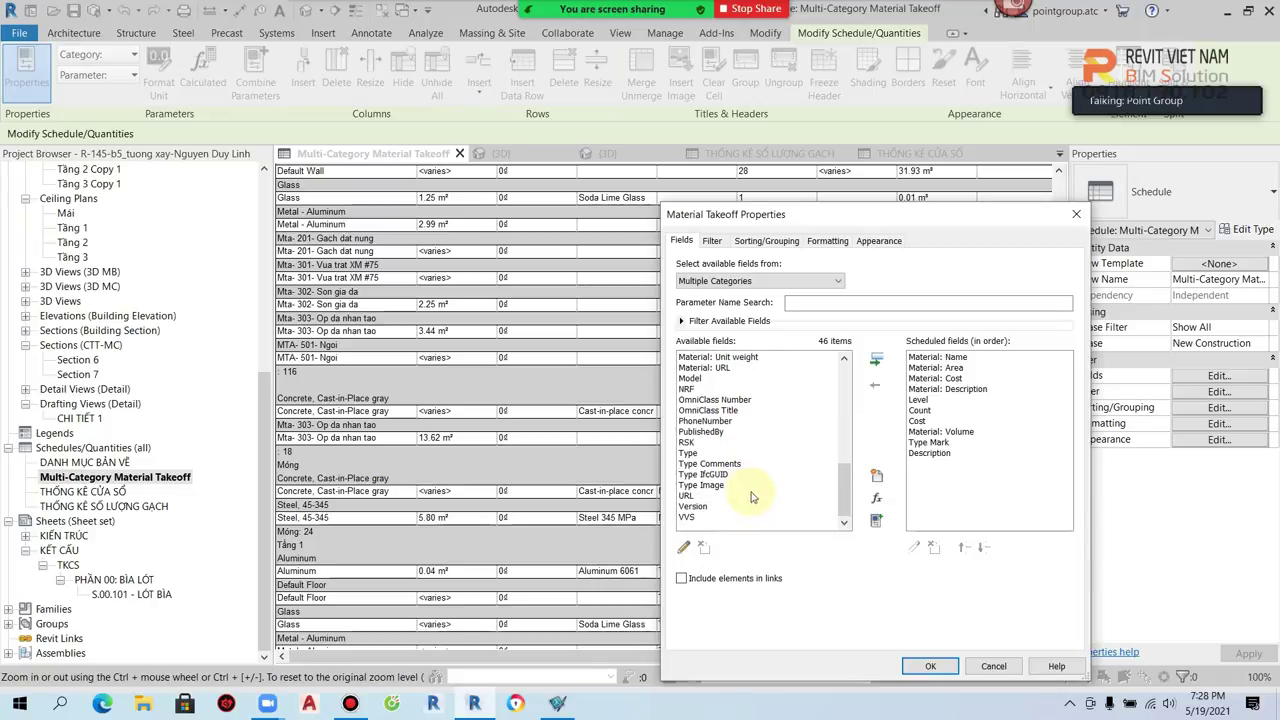
scroll(752, 499, "up", 1)
scroll(753, 500, "up", 1)
scroll(753, 500, "down", 1)
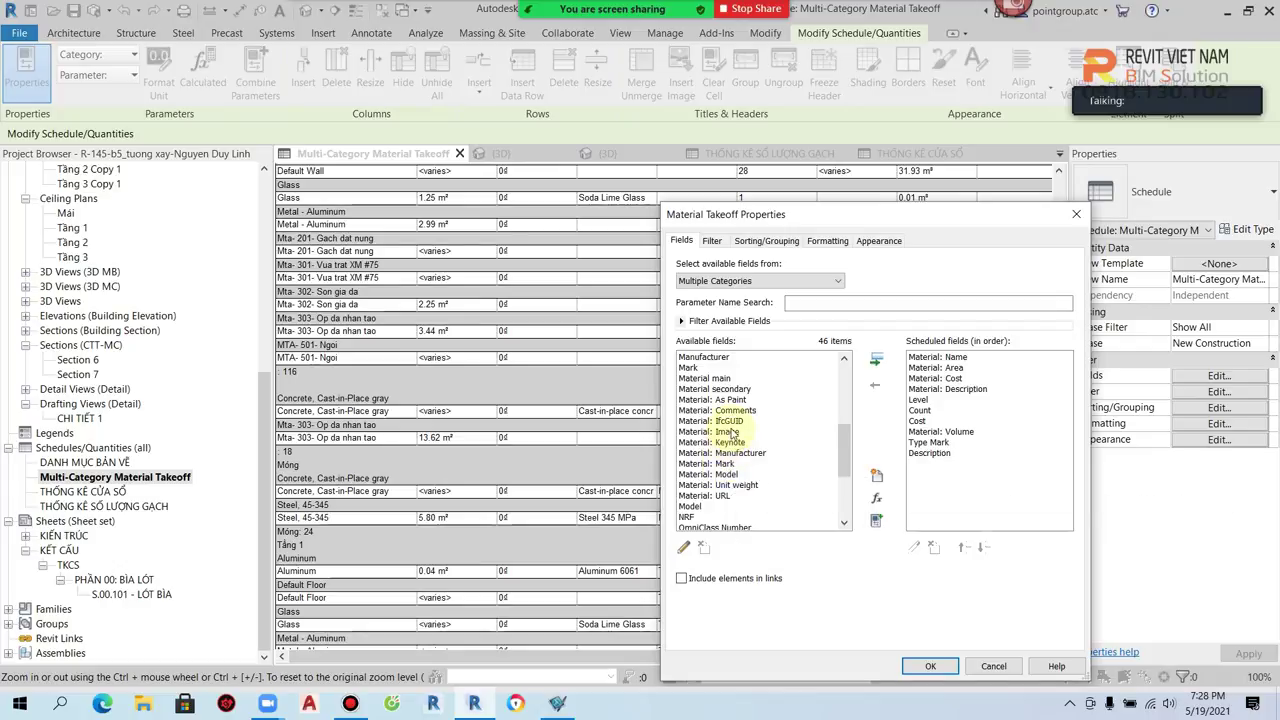
scroll(726, 400, "up", 2)
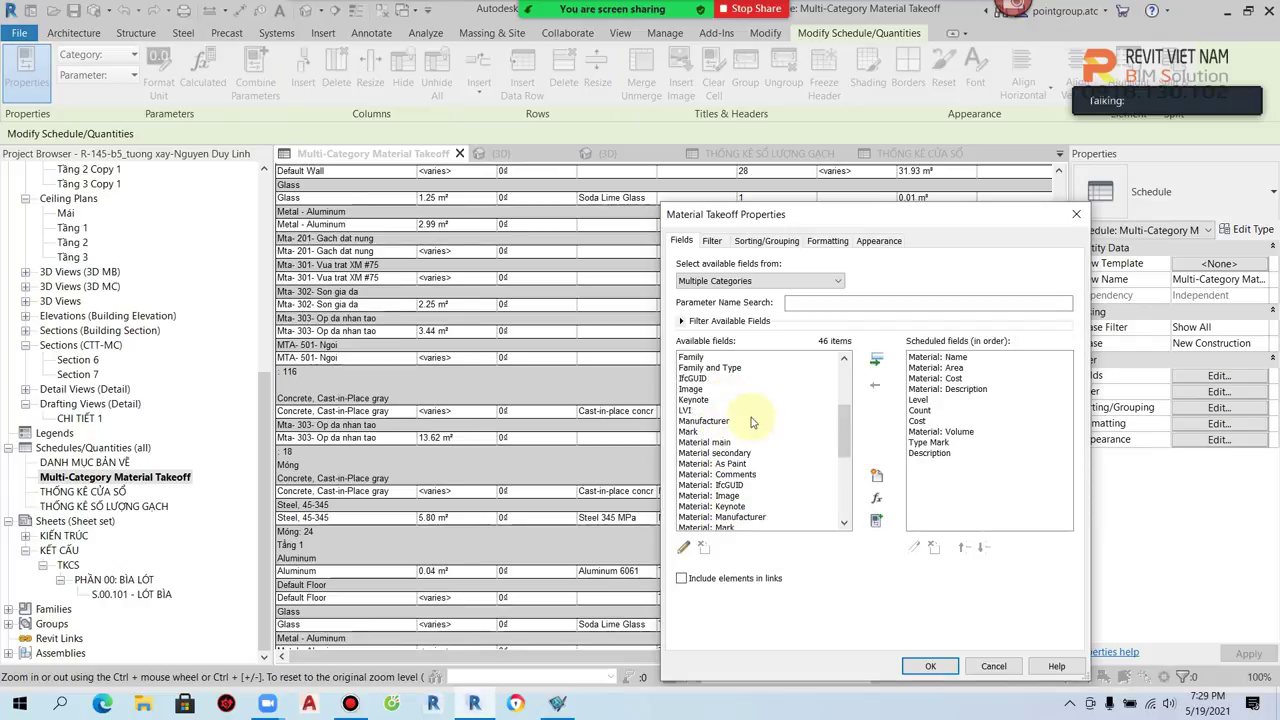
left_click(955, 389)
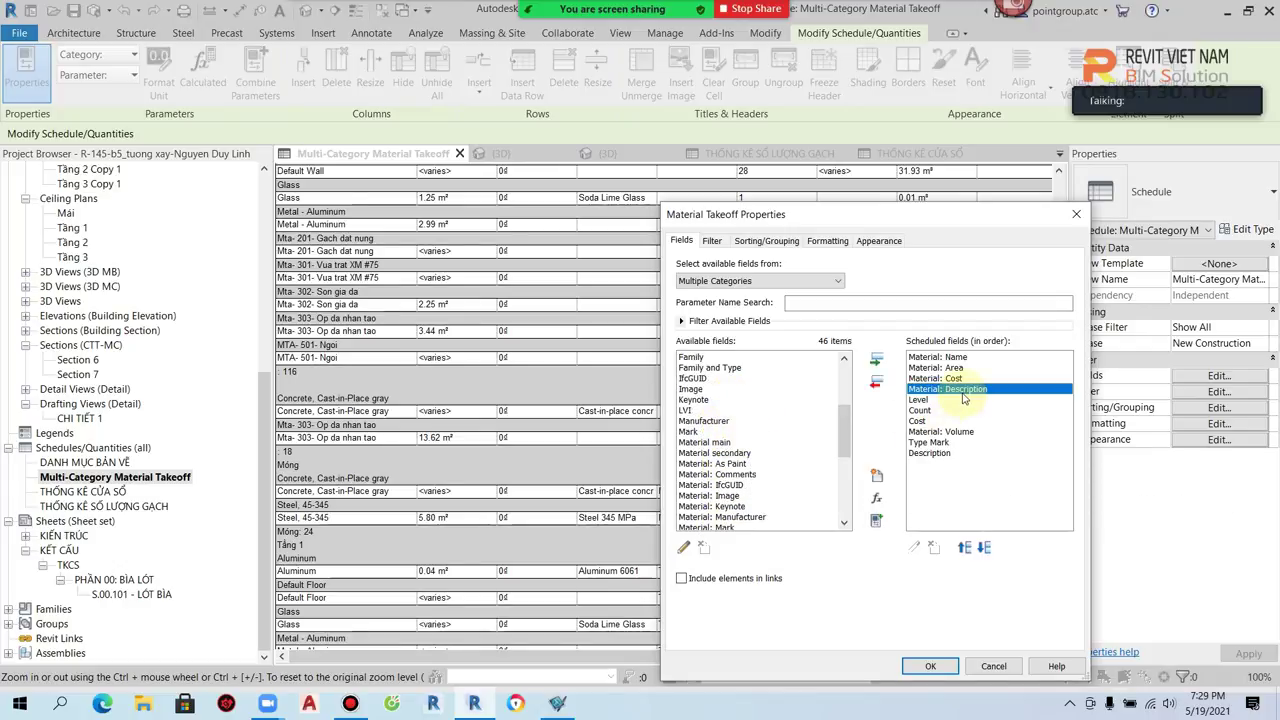
left_click(993, 666)
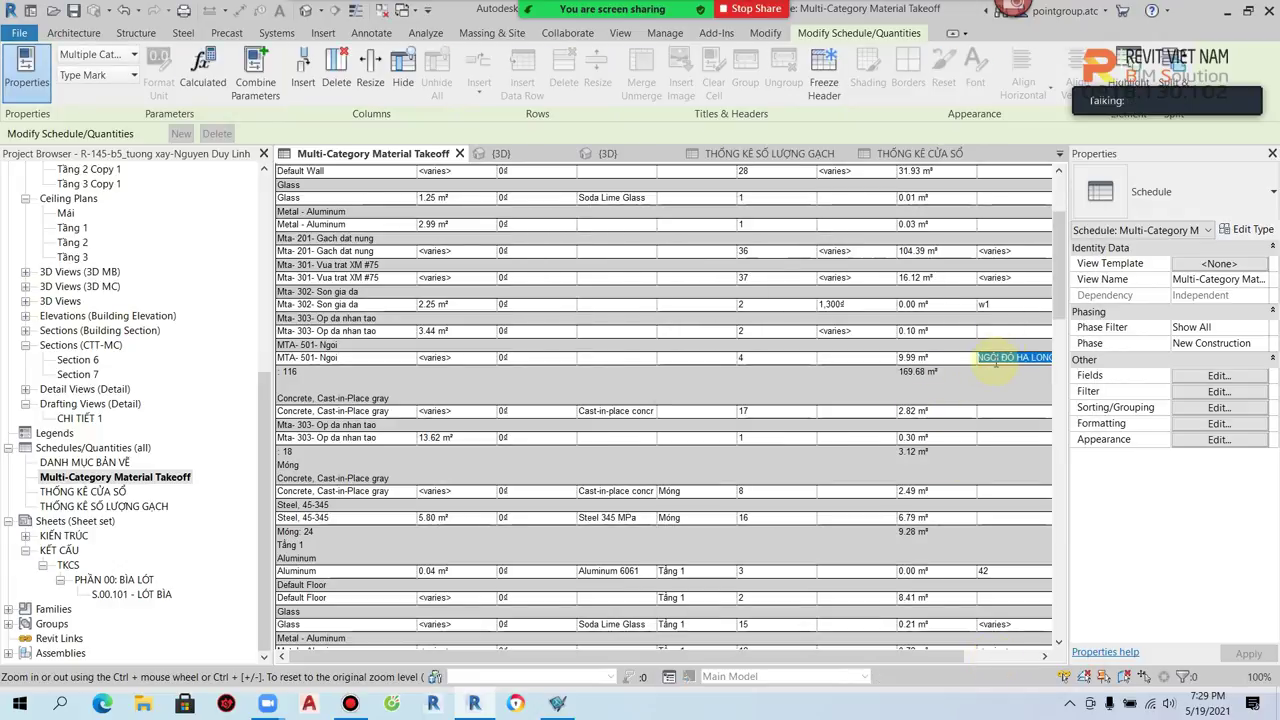
Step: Set the MTA-501 Ngoi Material: Description to 'NGÓI ĐỎ HẠ LONG' from the existing values
scroll(689, 383, "up", 5)
left_click(620, 511)
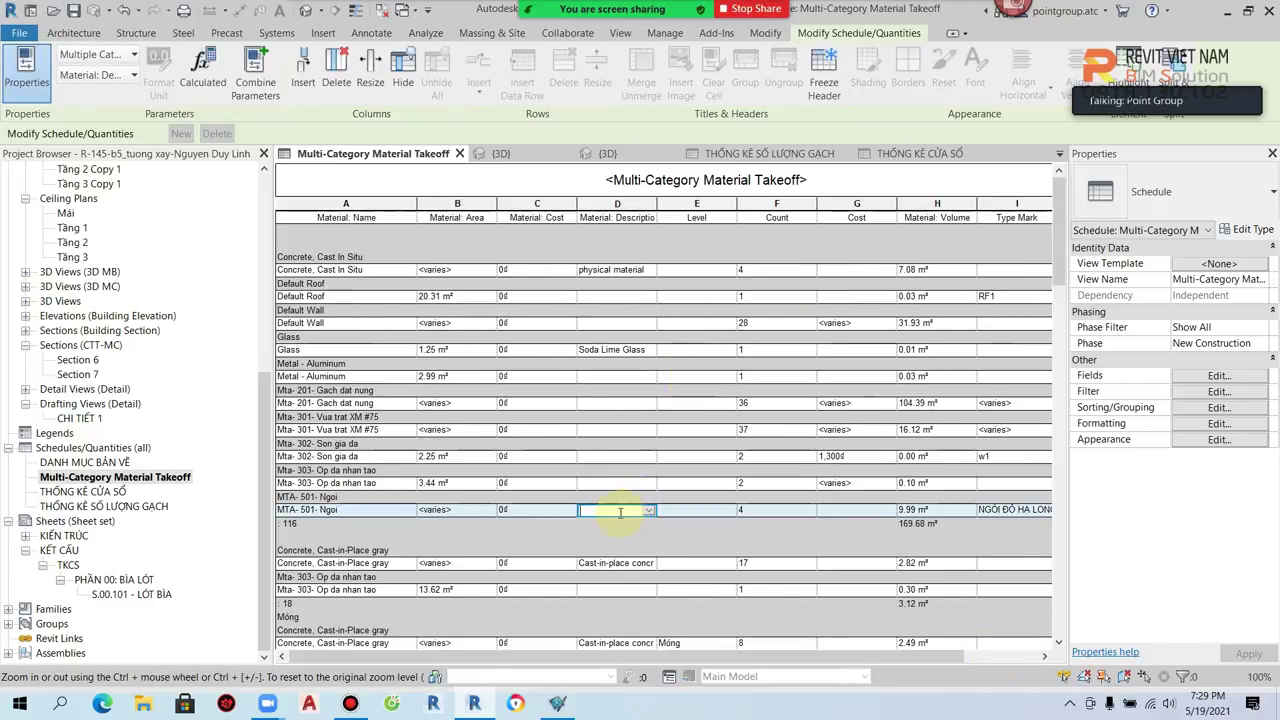
left_click(648, 511)
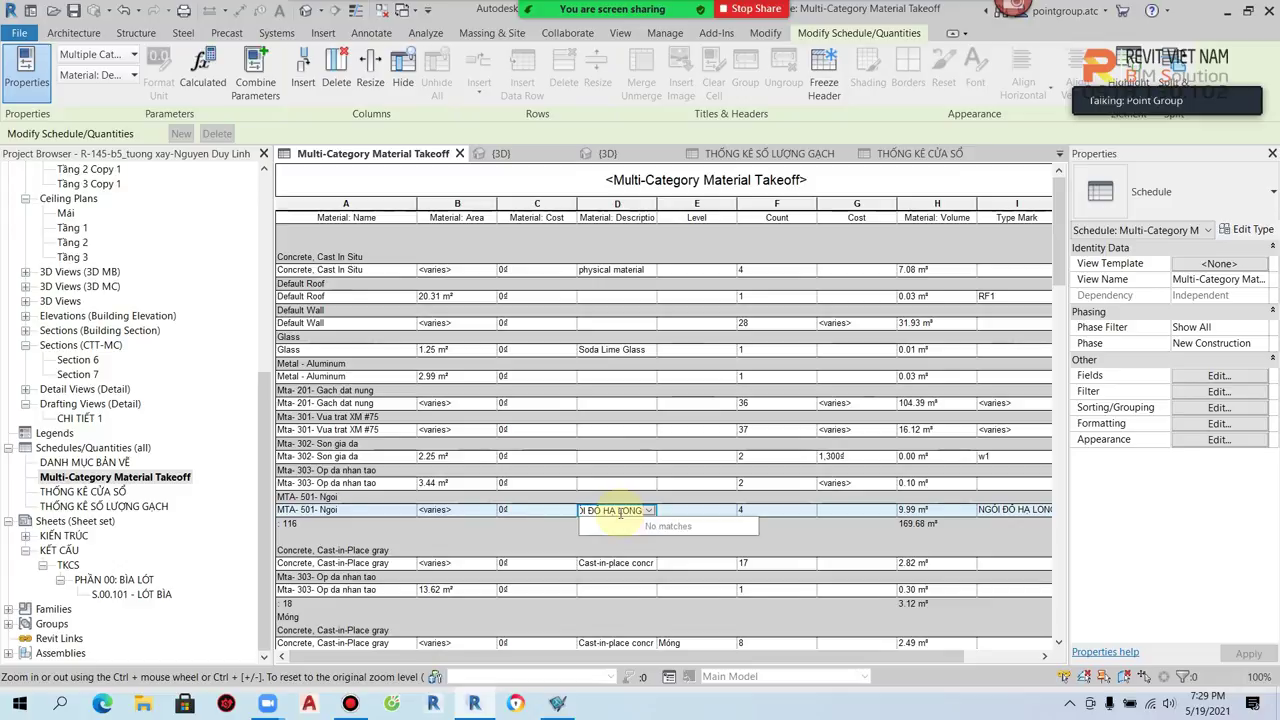
left_click(670, 523)
Step: Open the Mái roof floor plan
scroll(100, 419, "up", 4)
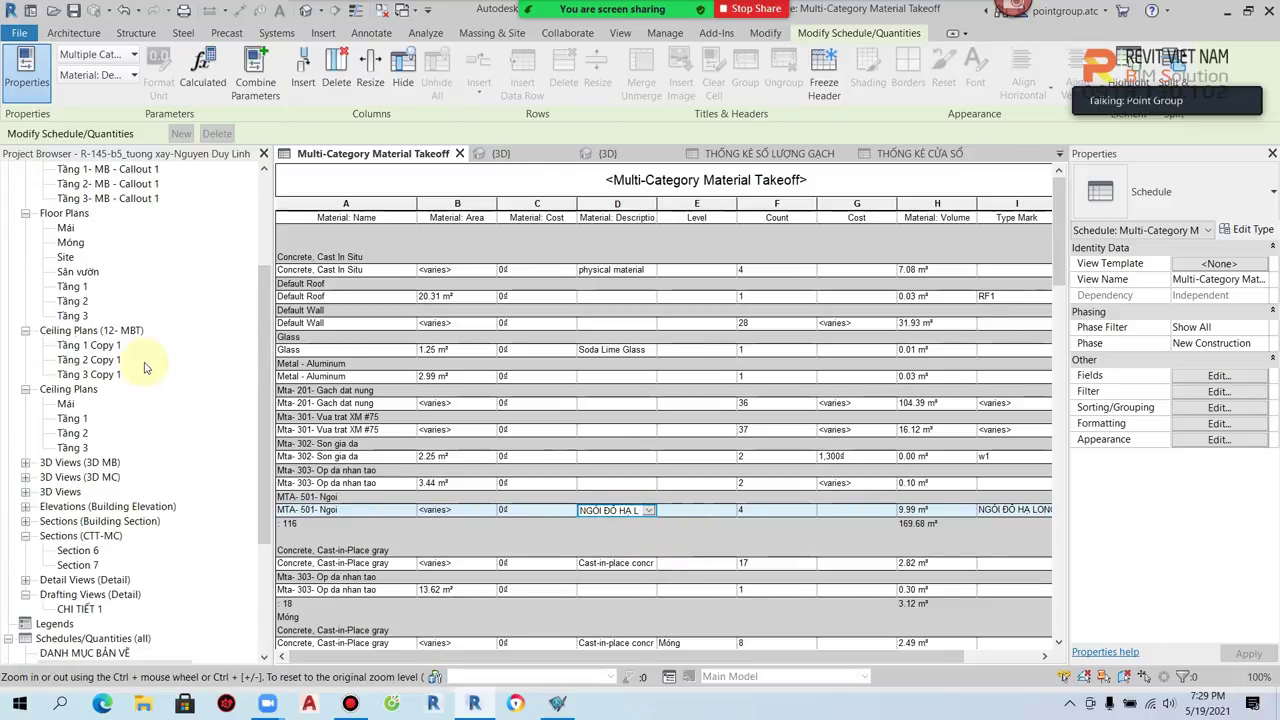
scroll(100, 419, "up", 3)
scroll(100, 419, "up", 1)
double_click(66, 389)
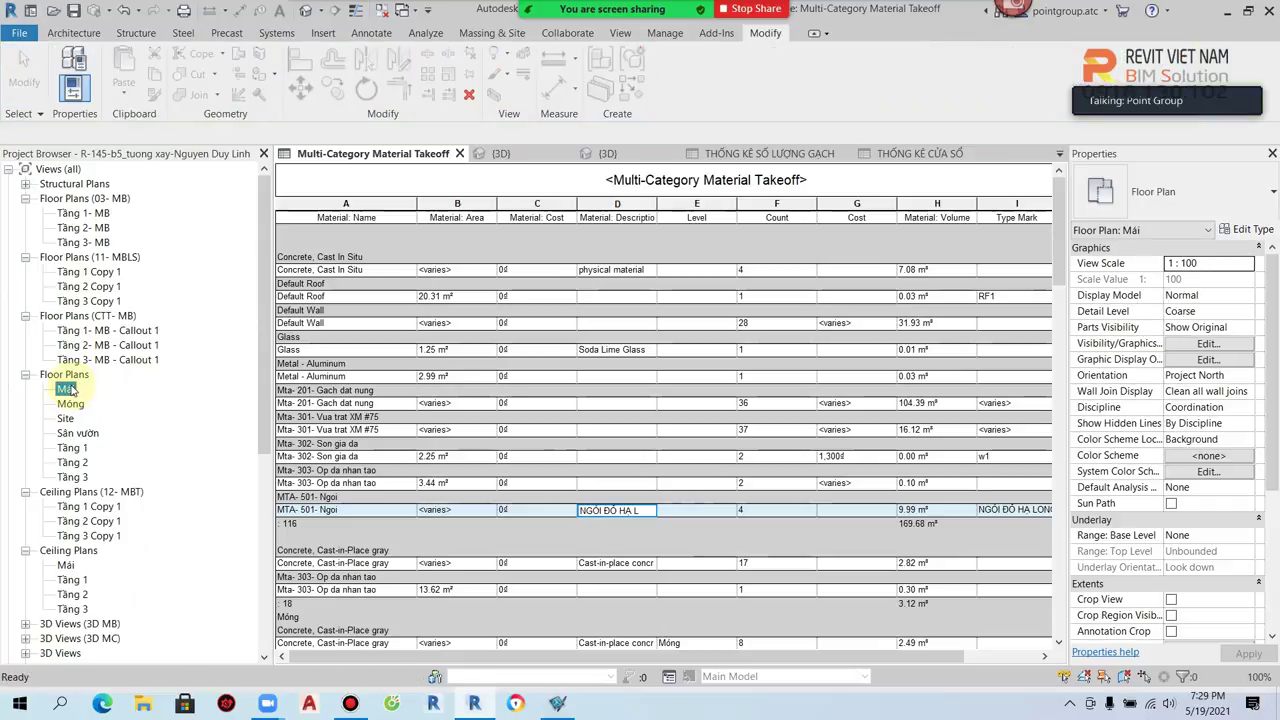
Step: Confirm the roof tag reads 'NGÓI ĐỎ HẠ LONG', then return to the Multi-Category Material Takeoff
left_click(787, 250)
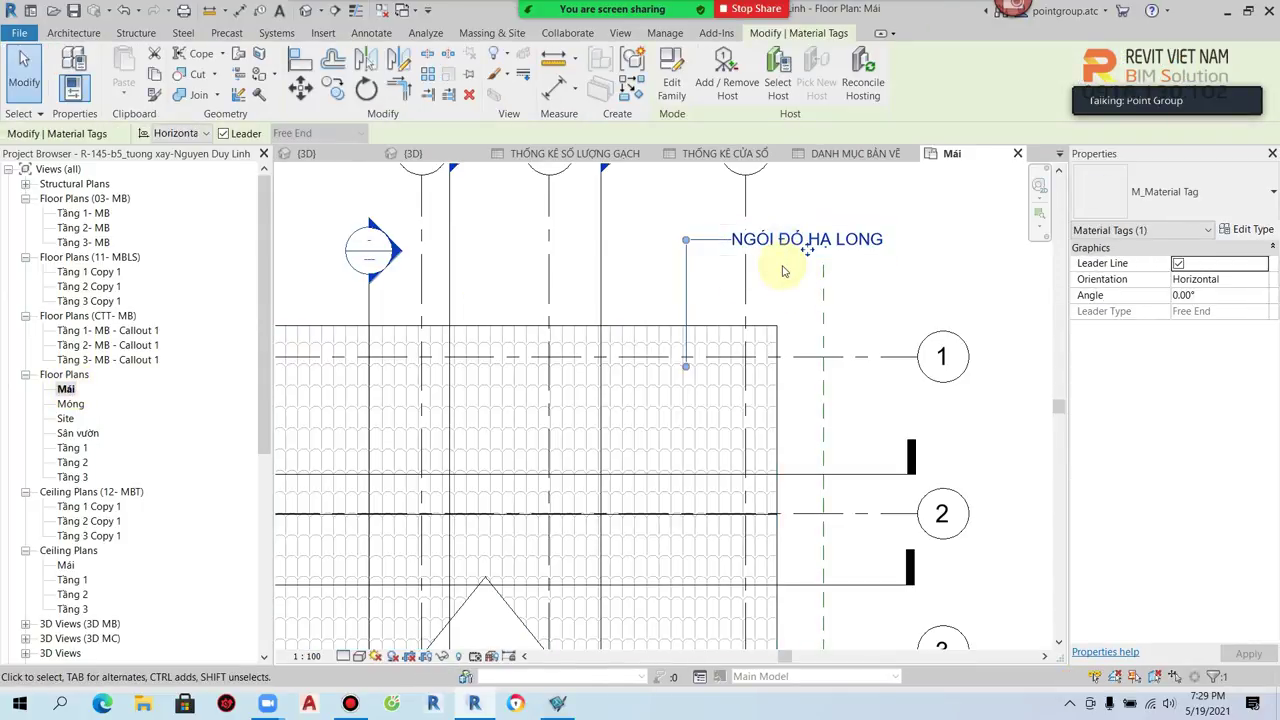
scroll(806, 276, "down", 1)
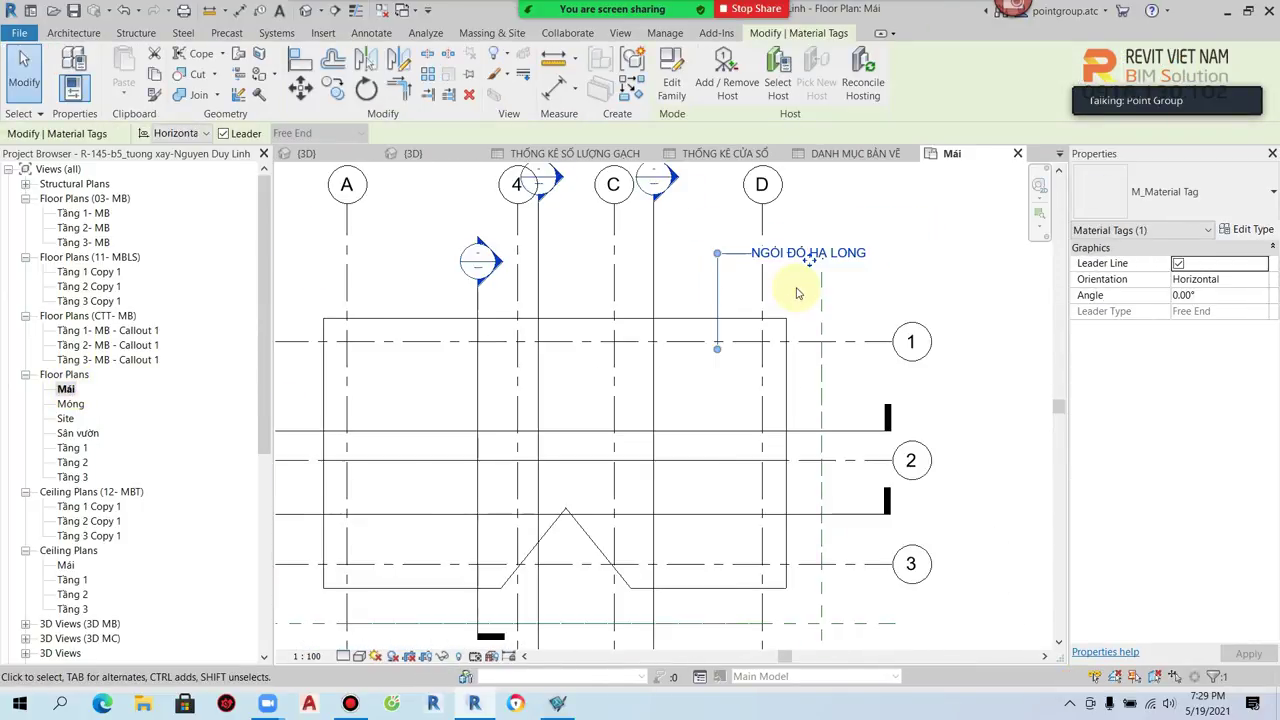
scroll(800, 280, "down", 2)
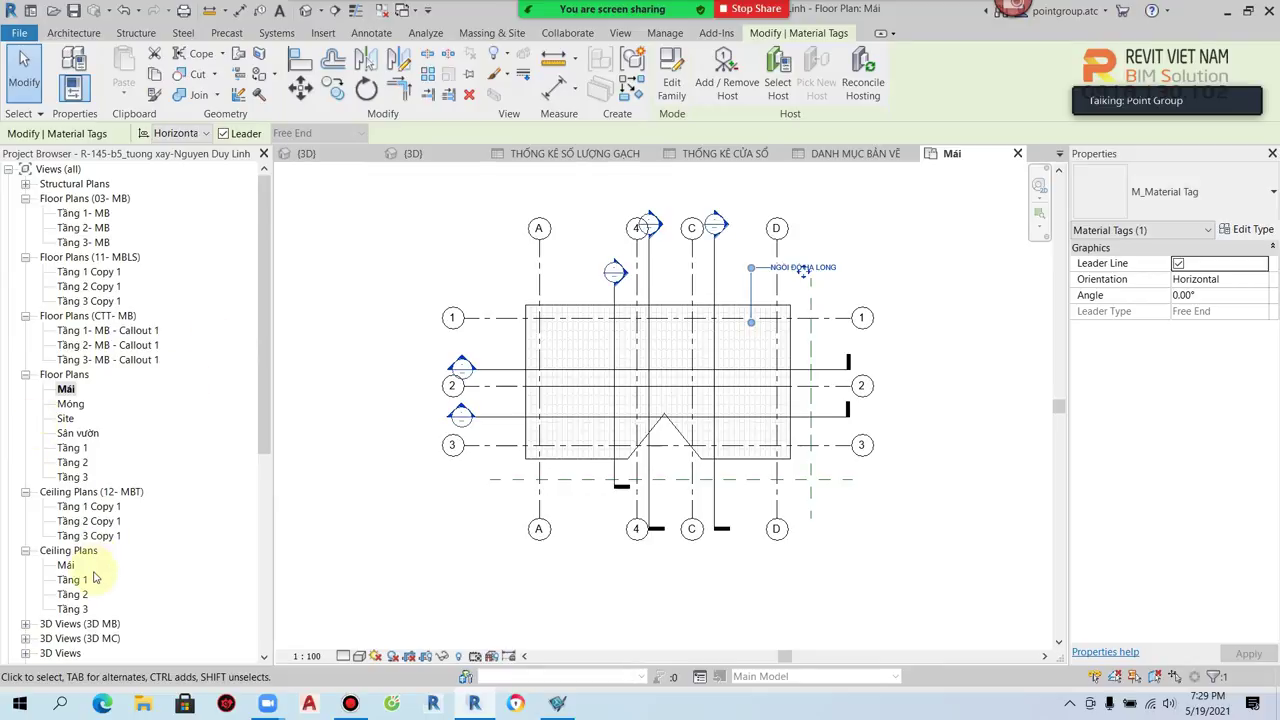
scroll(108, 500, "down", 3)
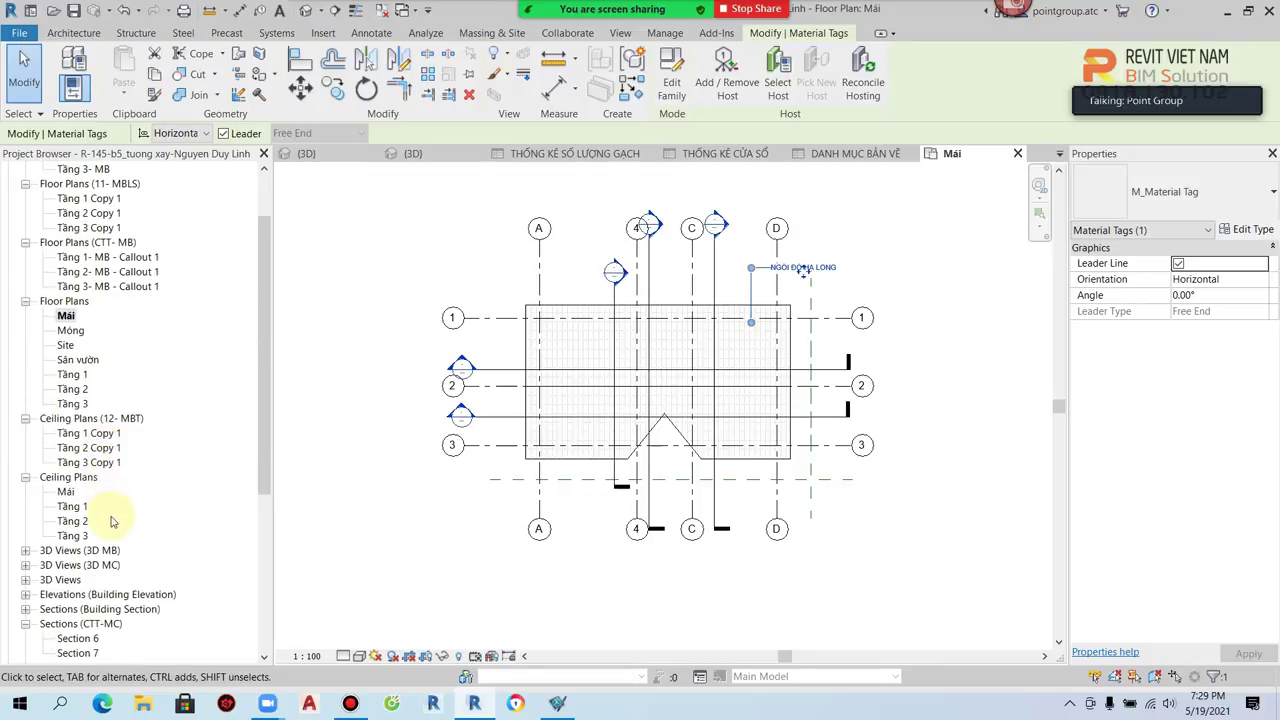
scroll(114, 560, "down", 3)
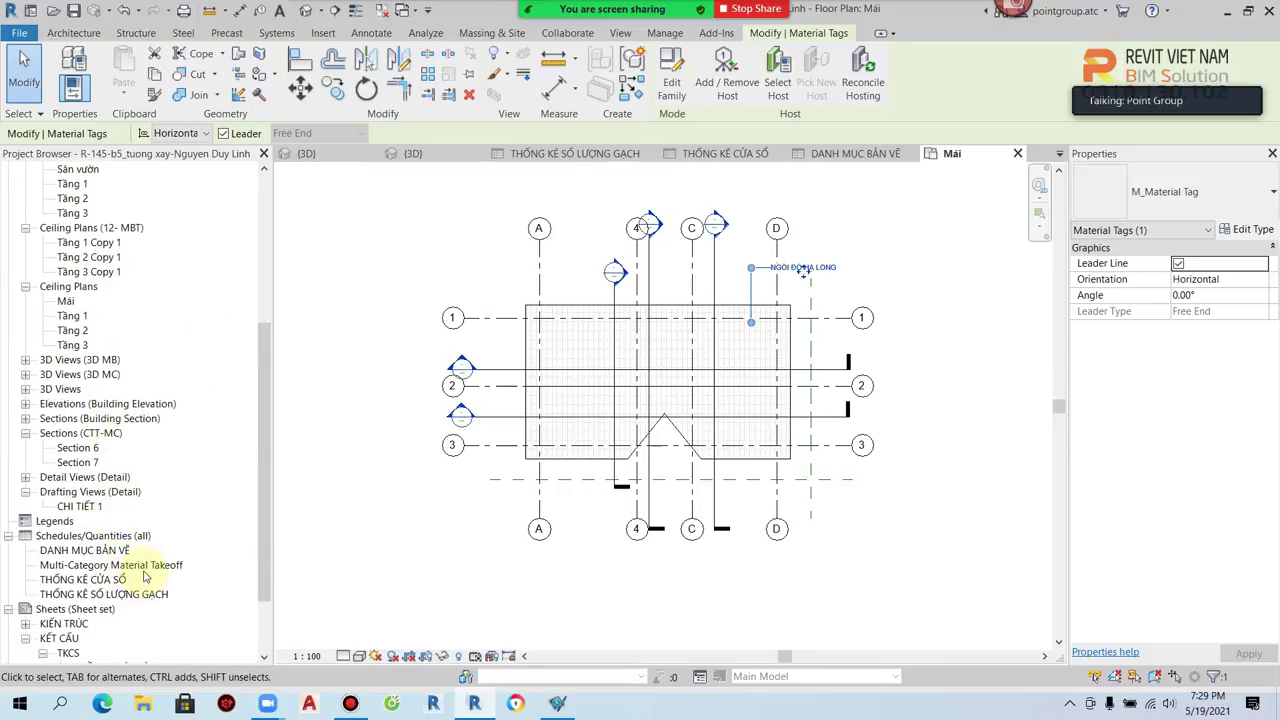
double_click(145, 566)
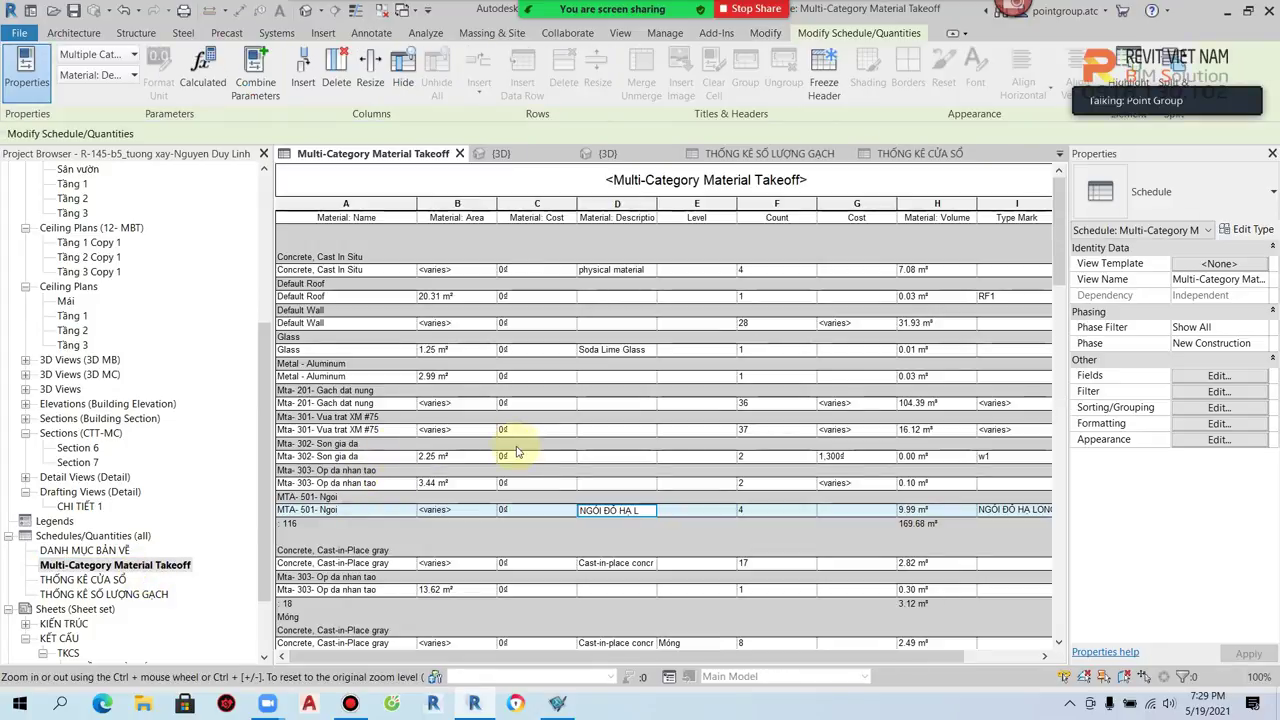
Step: Enter 'SƠN GIÁ ĐÁ' for Mta-302 and 'ĐÁ ỐP NHÂN TẠO' for Mta-303 as material descriptions
left_click(617, 459)
type("SO")
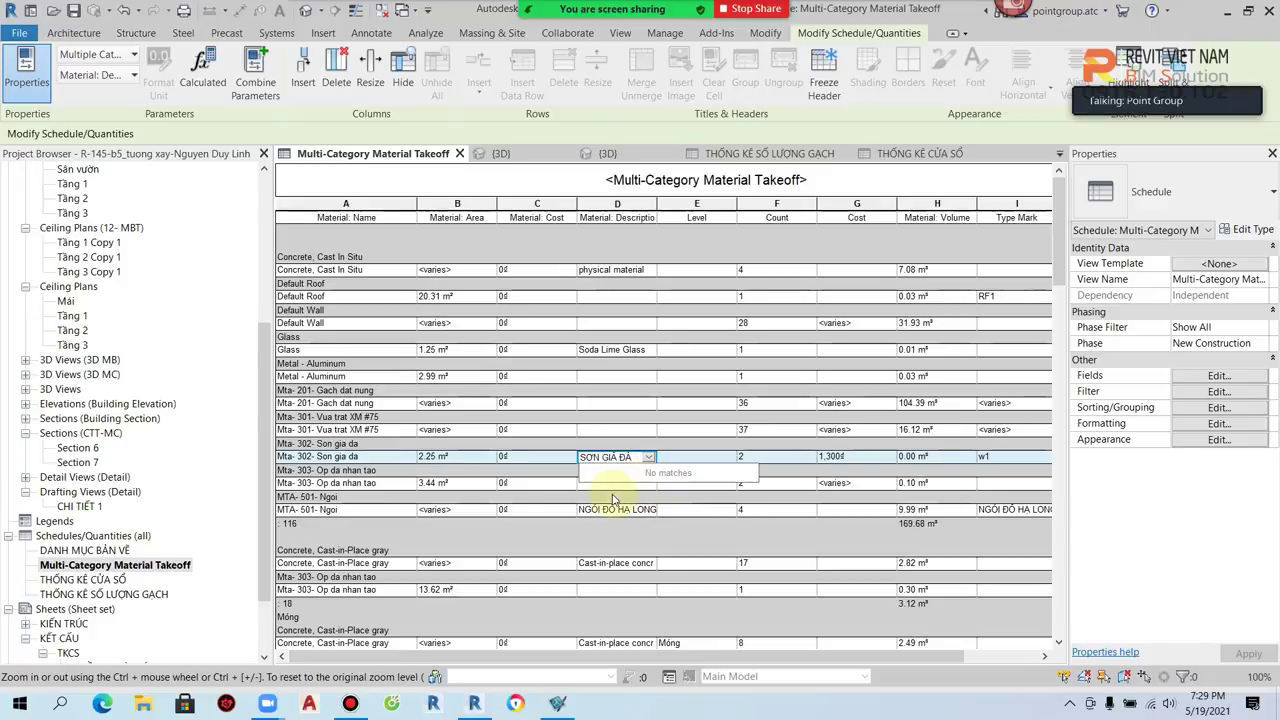
left_click(614, 485)
type("Đ")
type("A")
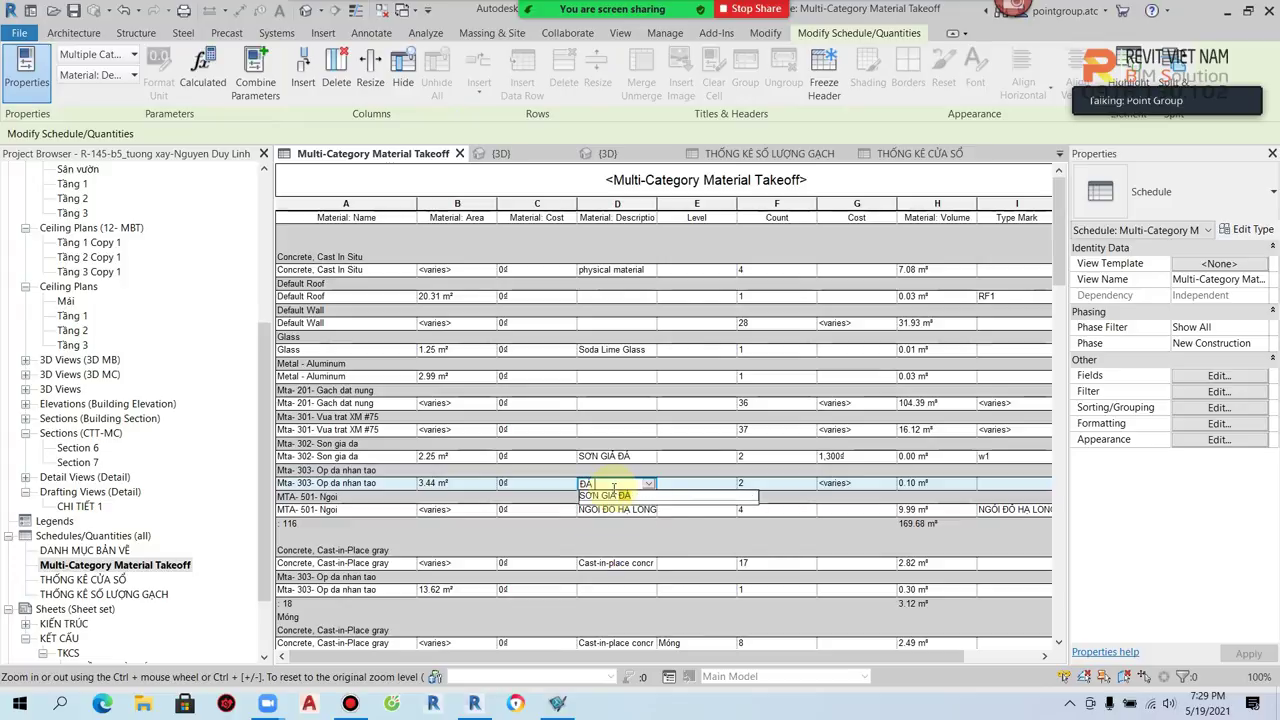
type(" ỐP")
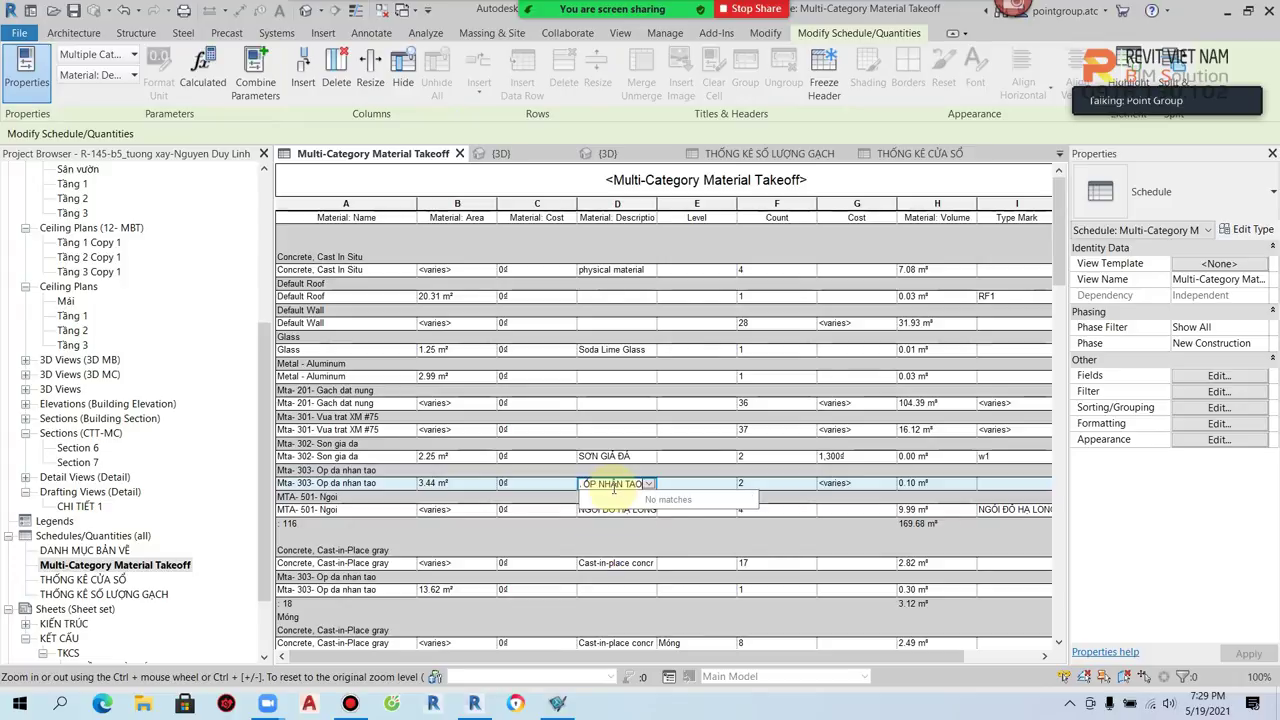
key("Return")
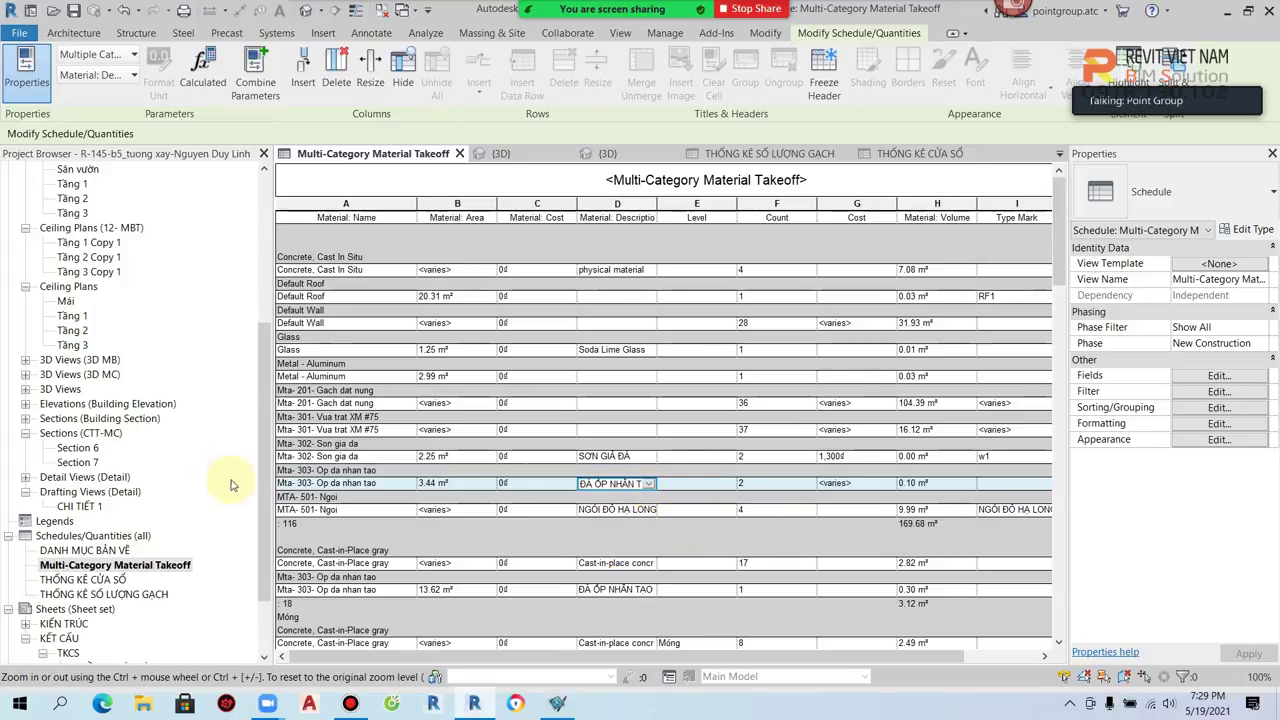
Step: Expand the Elevations list in the Project Browser
scroll(115, 495, "down", 3)
scroll(125, 480, "up", 1)
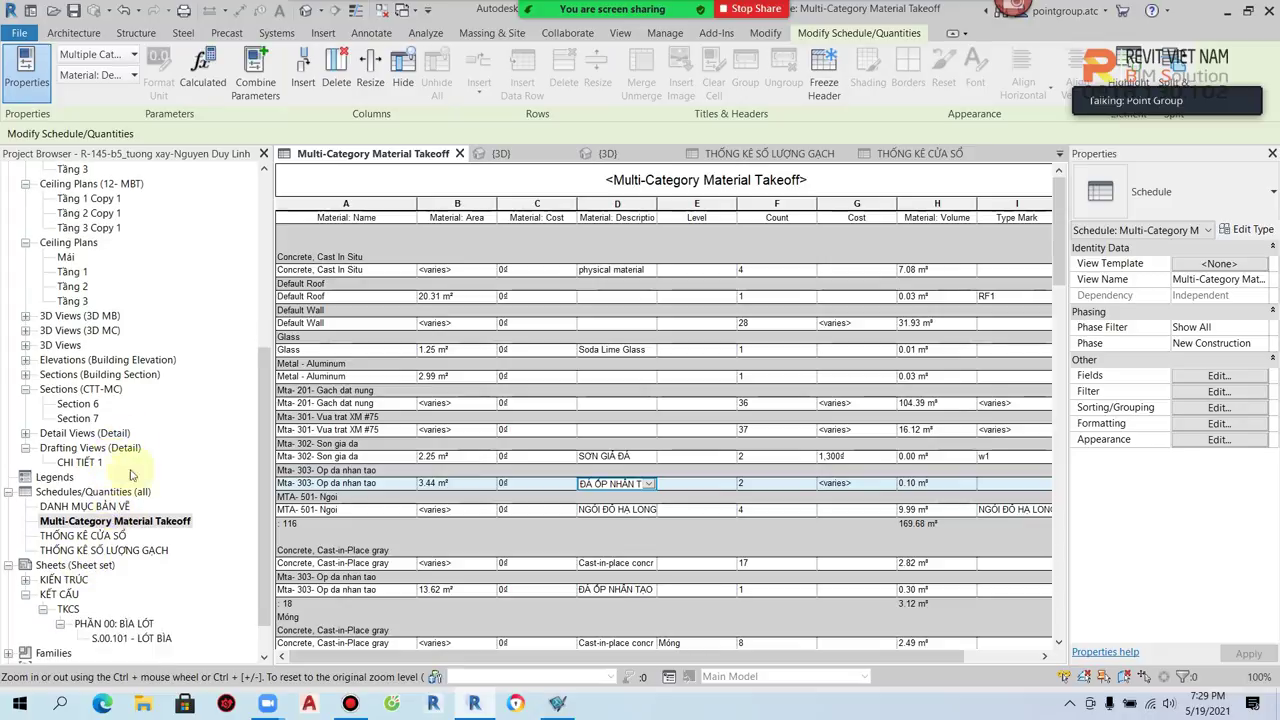
scroll(126, 420, "up", 2)
scroll(126, 400, "up", 1)
scroll(126, 400, "up", 2)
scroll(117, 340, "up", 2)
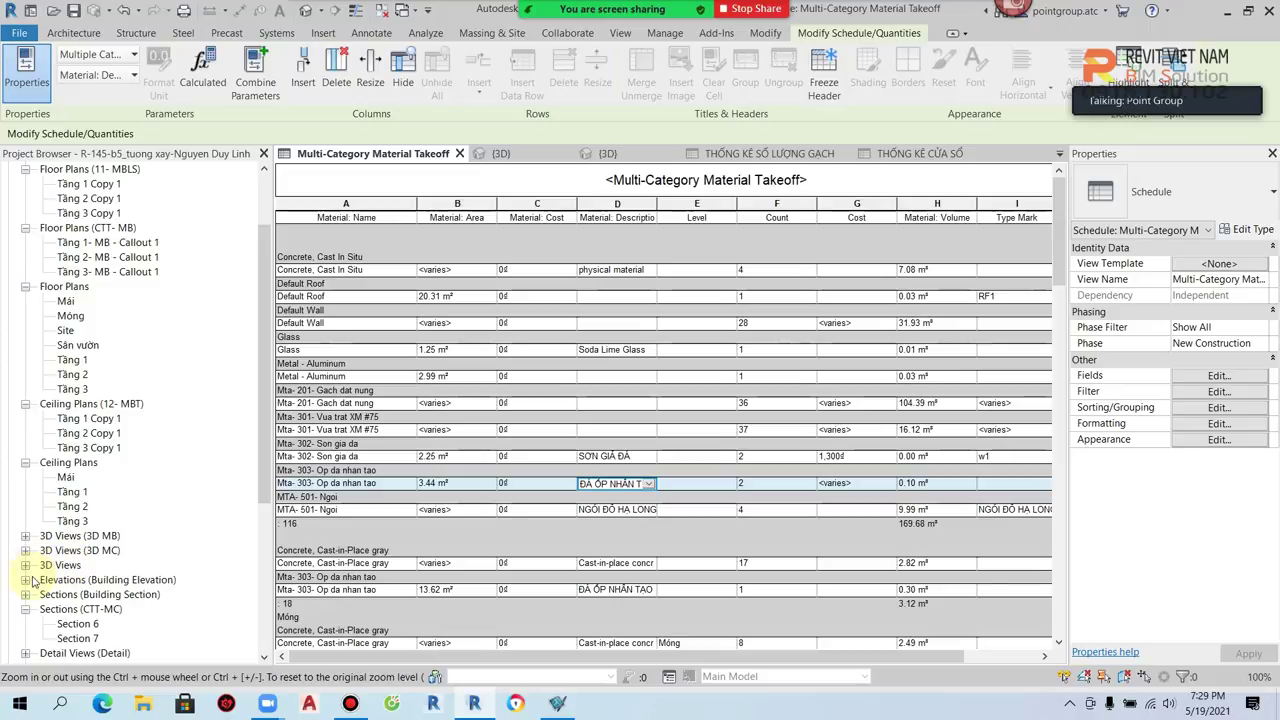
left_click(25, 580)
Step: Open the Hướng Bắc elevation view
double_click(83, 594)
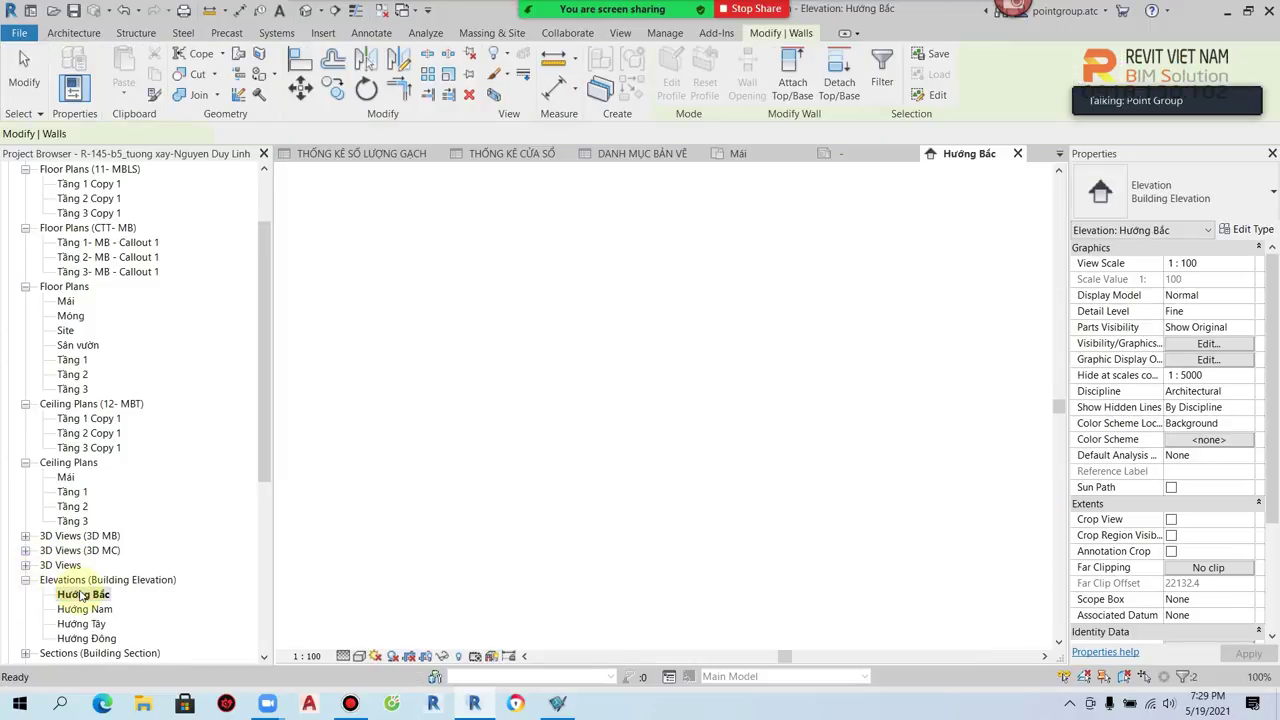
scroll(700, 415, "up", 2)
scroll(571, 442, "down", 1)
scroll(571, 442, "up", 2)
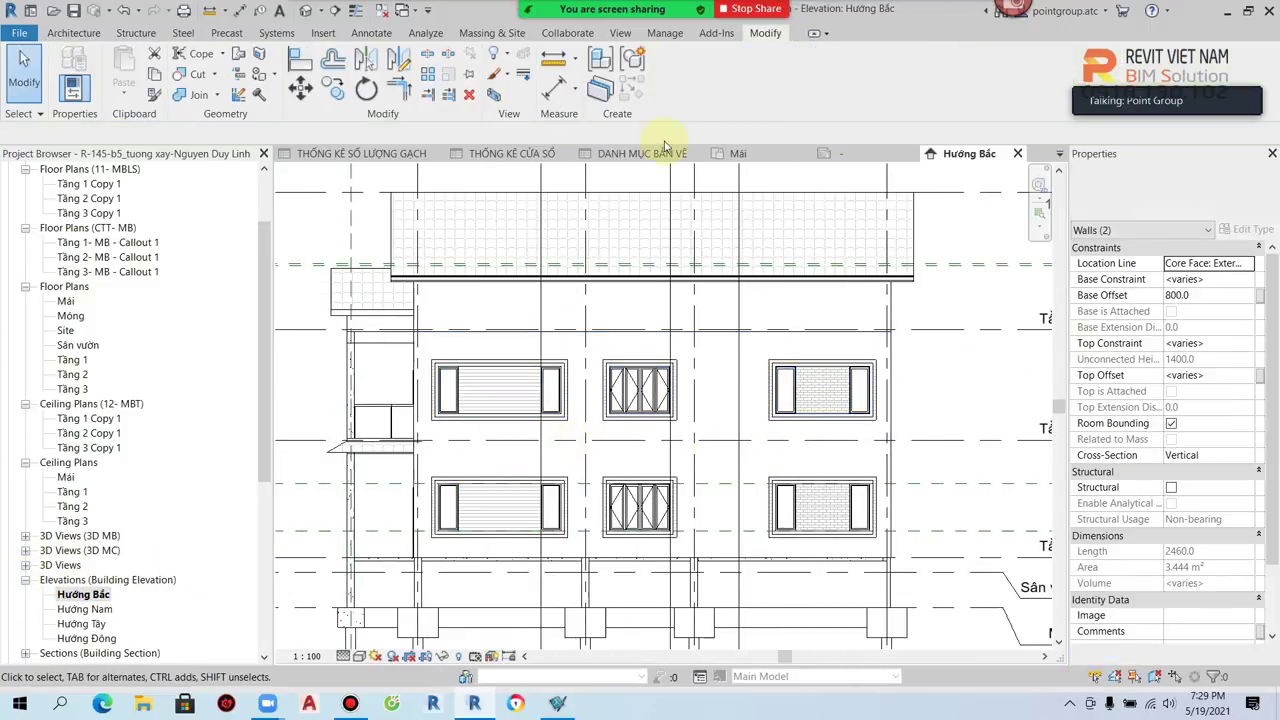
Step: Place two 'ĐÁ ỐP NHÂN TẠO' material tags with leaders on the façade walls
key("Escape")
left_click(371, 33)
left_click(745, 95)
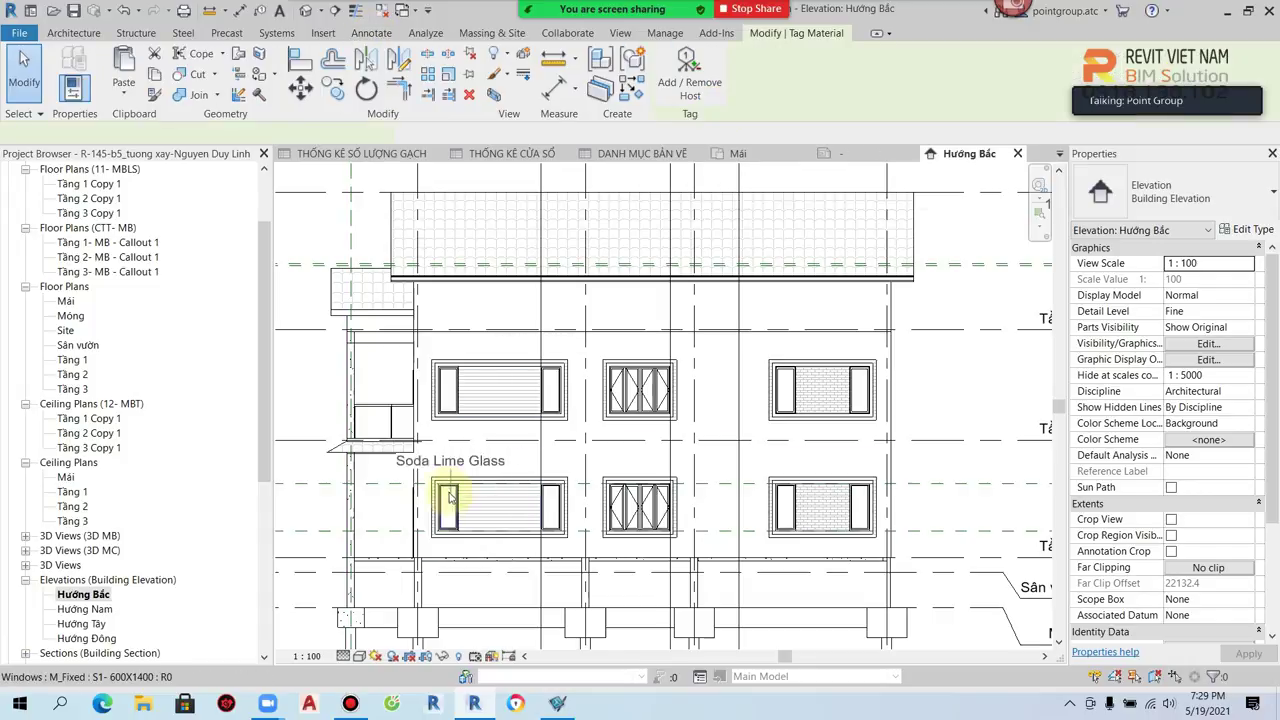
left_click(486, 403)
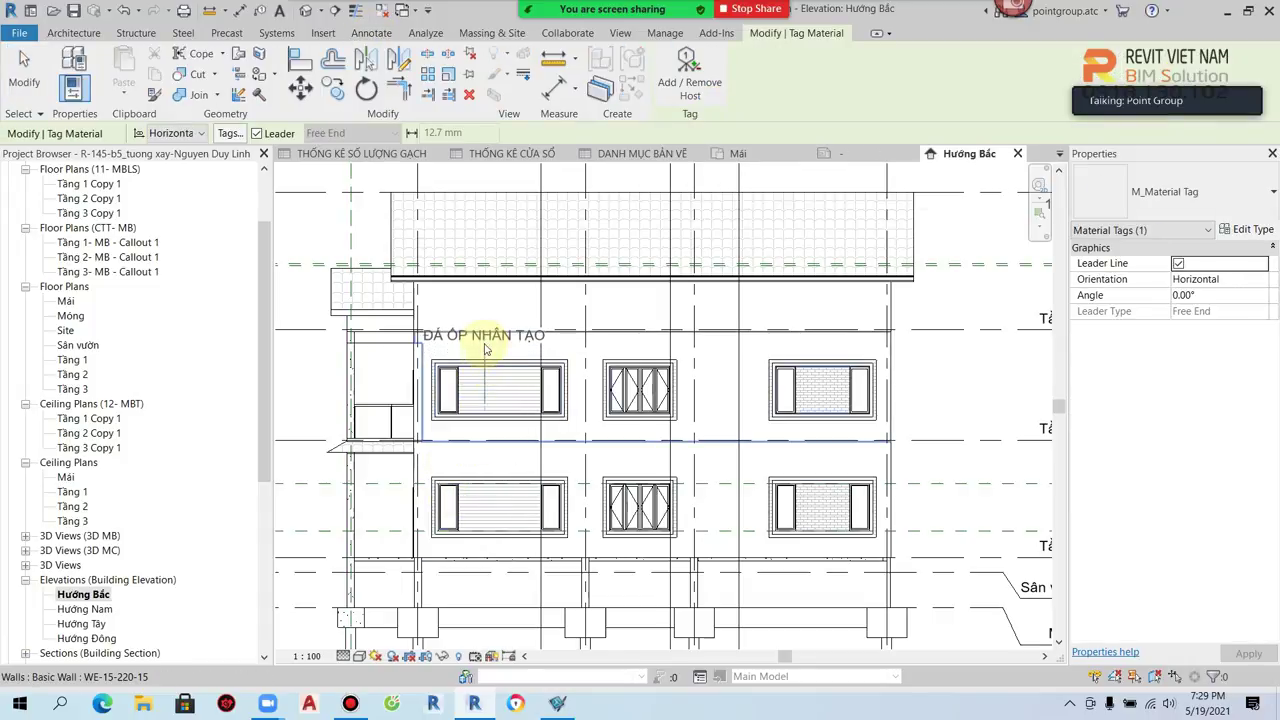
middle_click_drag(486, 350, 571, 340)
scroll(432, 337, "up", 1)
left_click(409, 337)
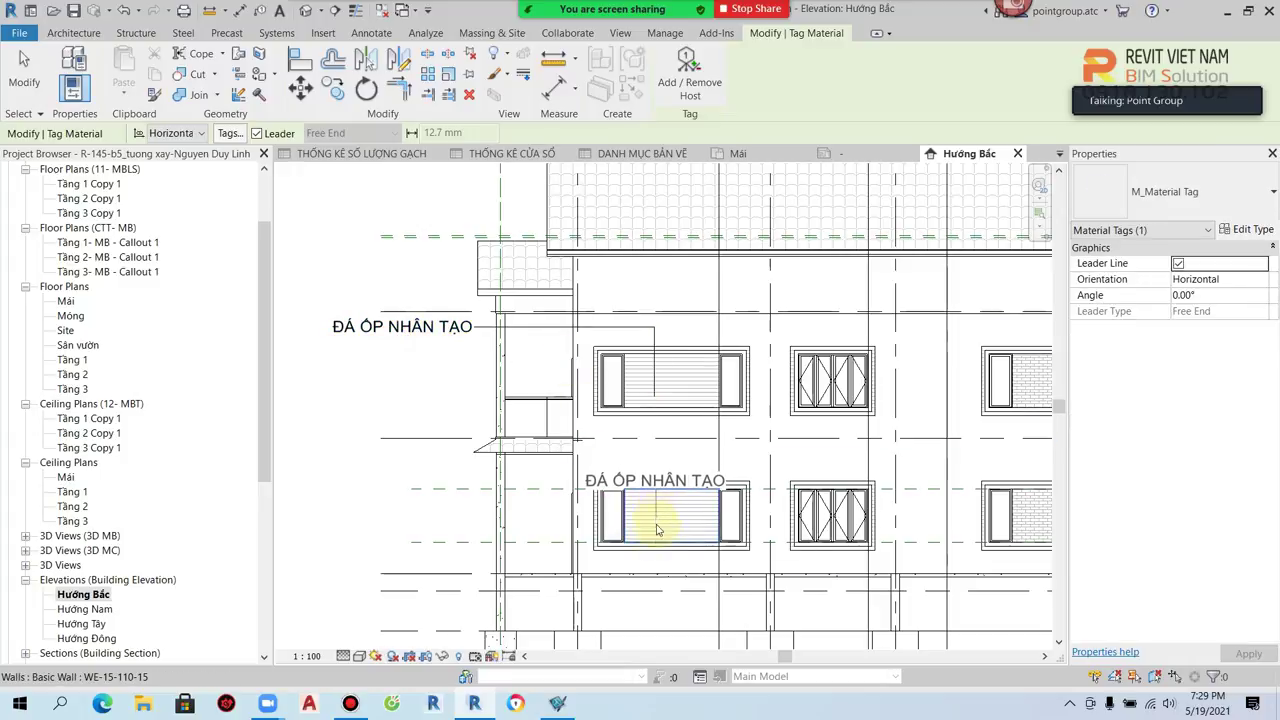
left_click(415, 560)
key("Escape")
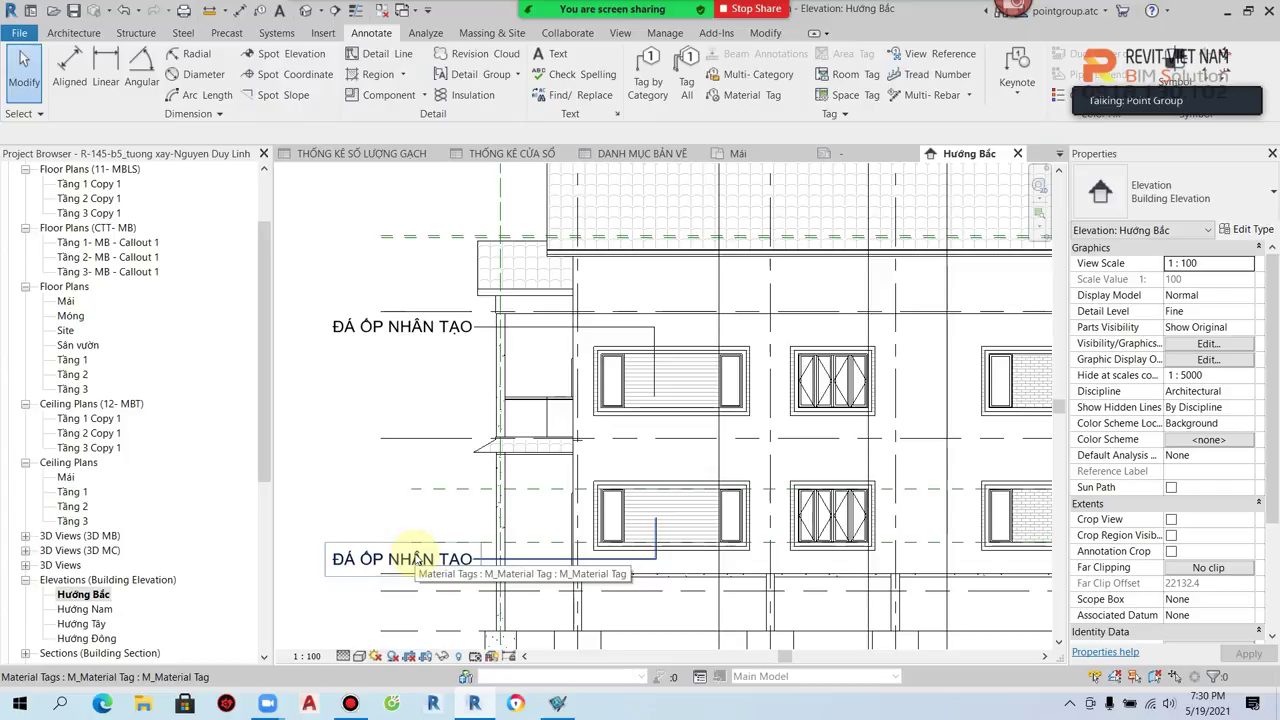